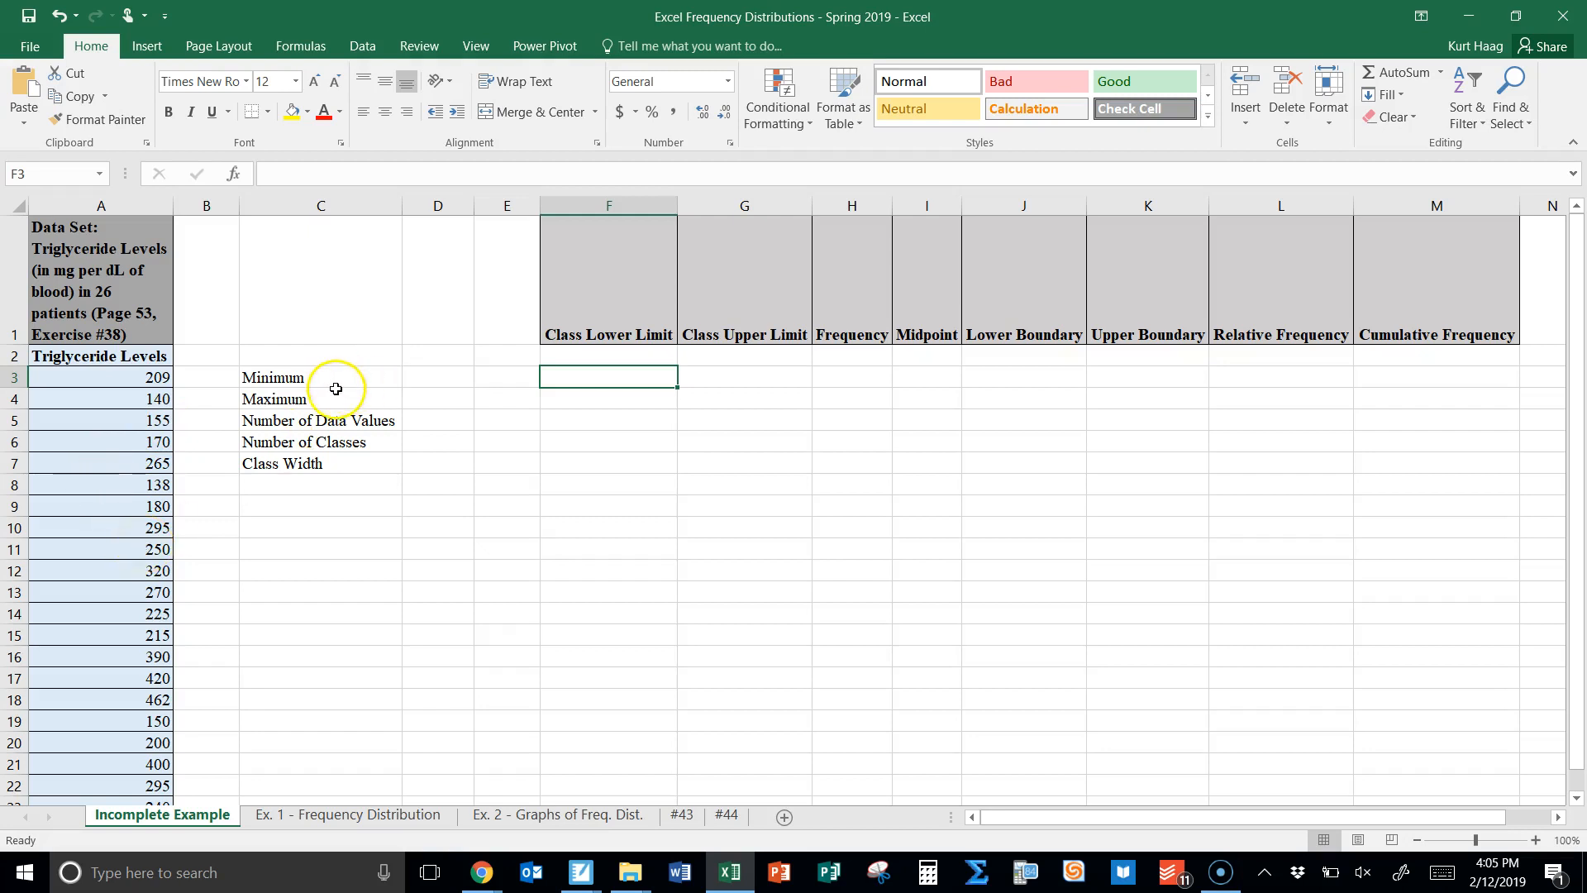
drag(326, 377, 322, 461)
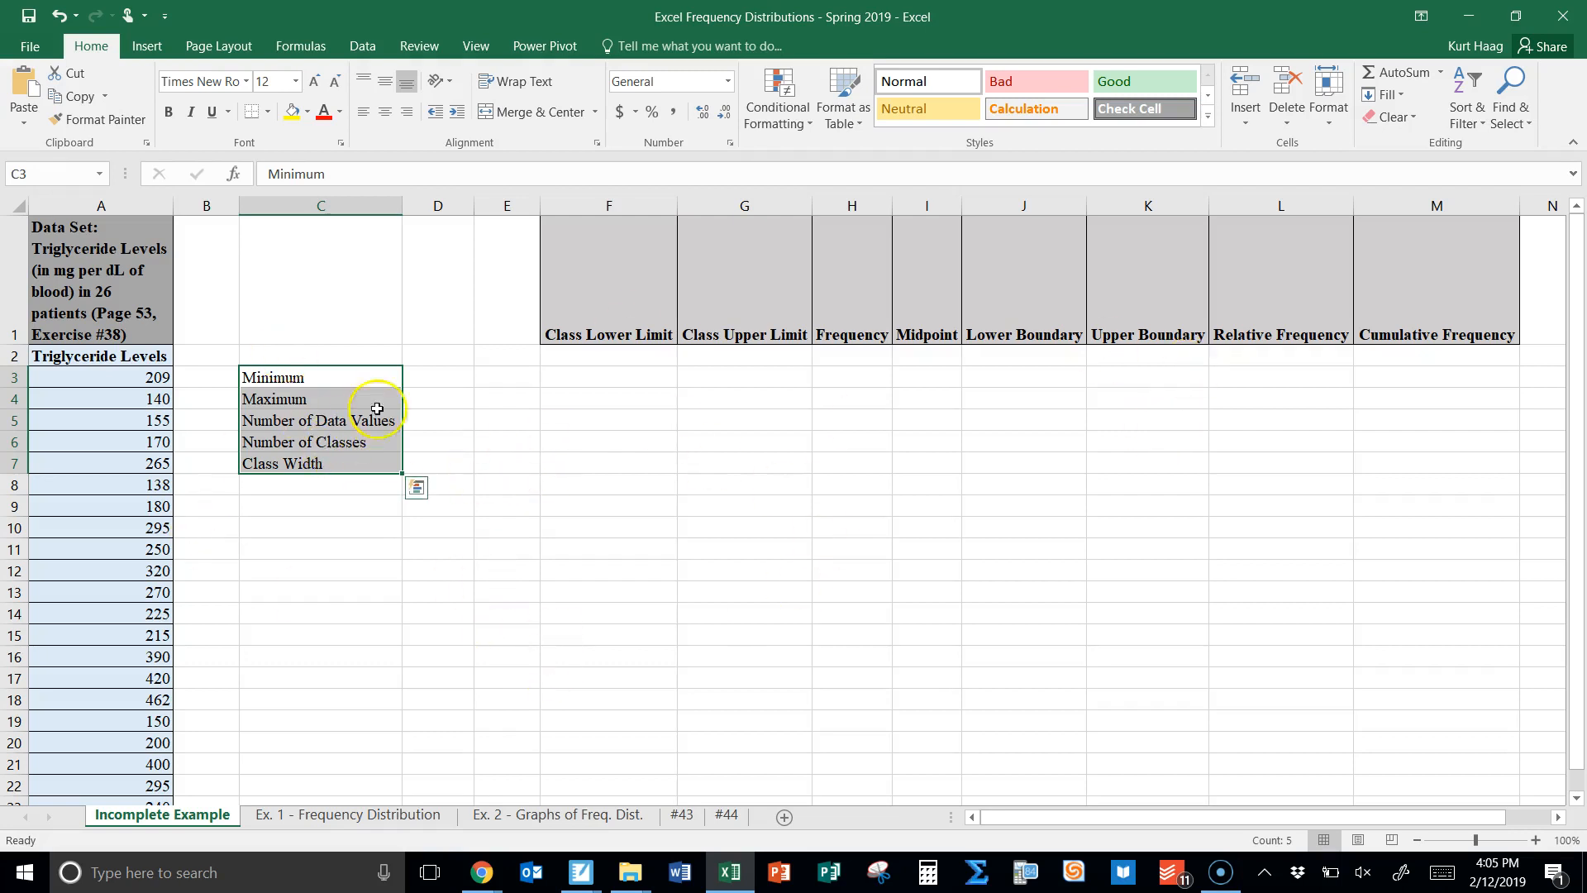
click(410, 377)
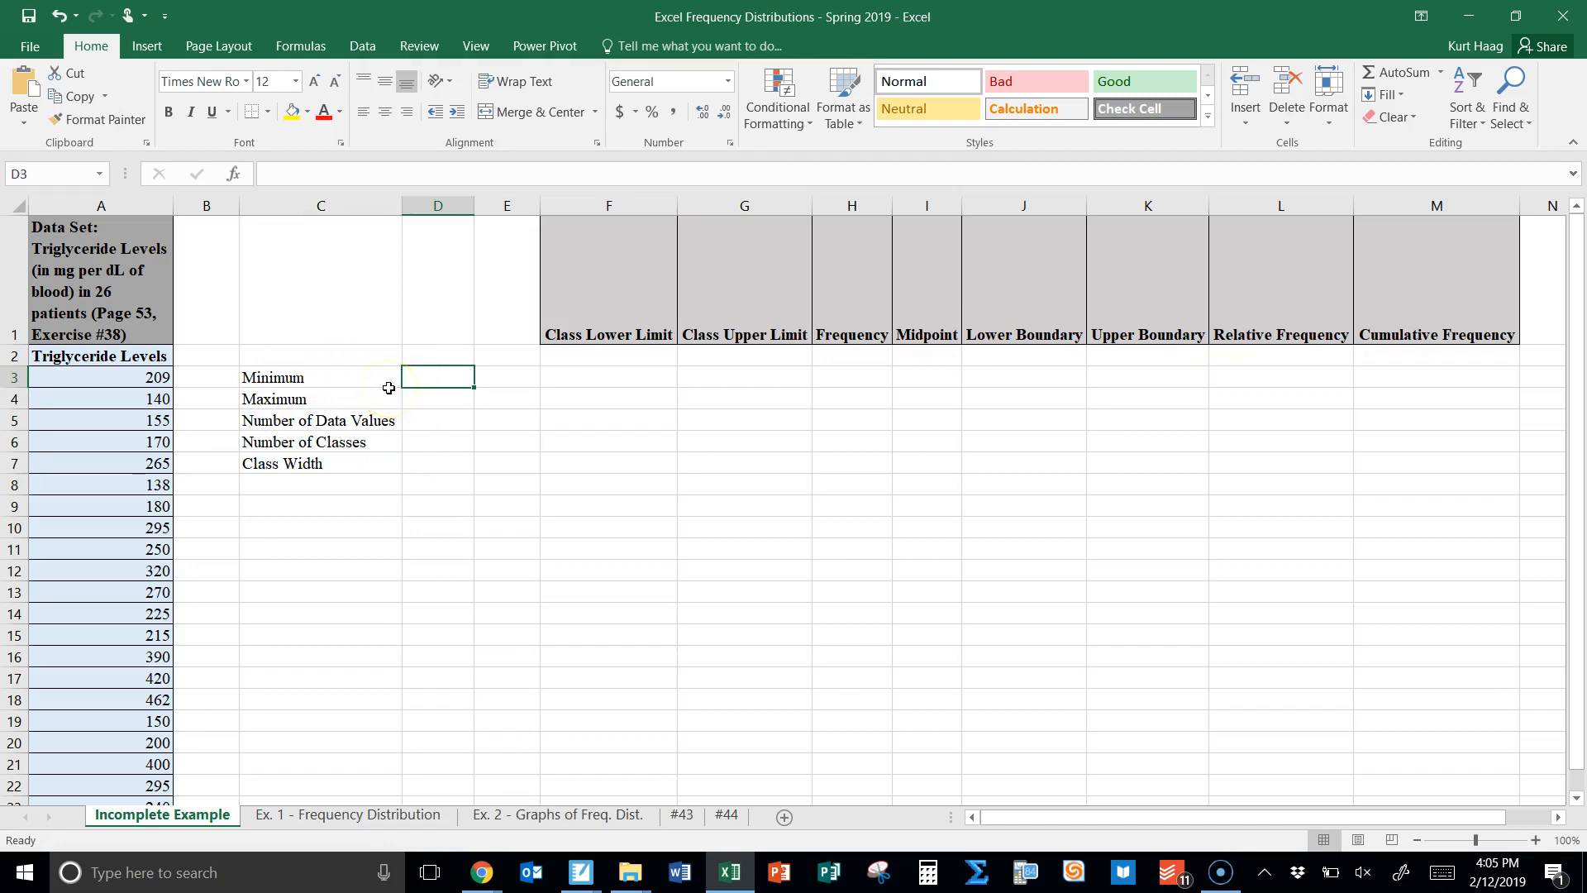
click(335, 467)
click(313, 378)
click(316, 393)
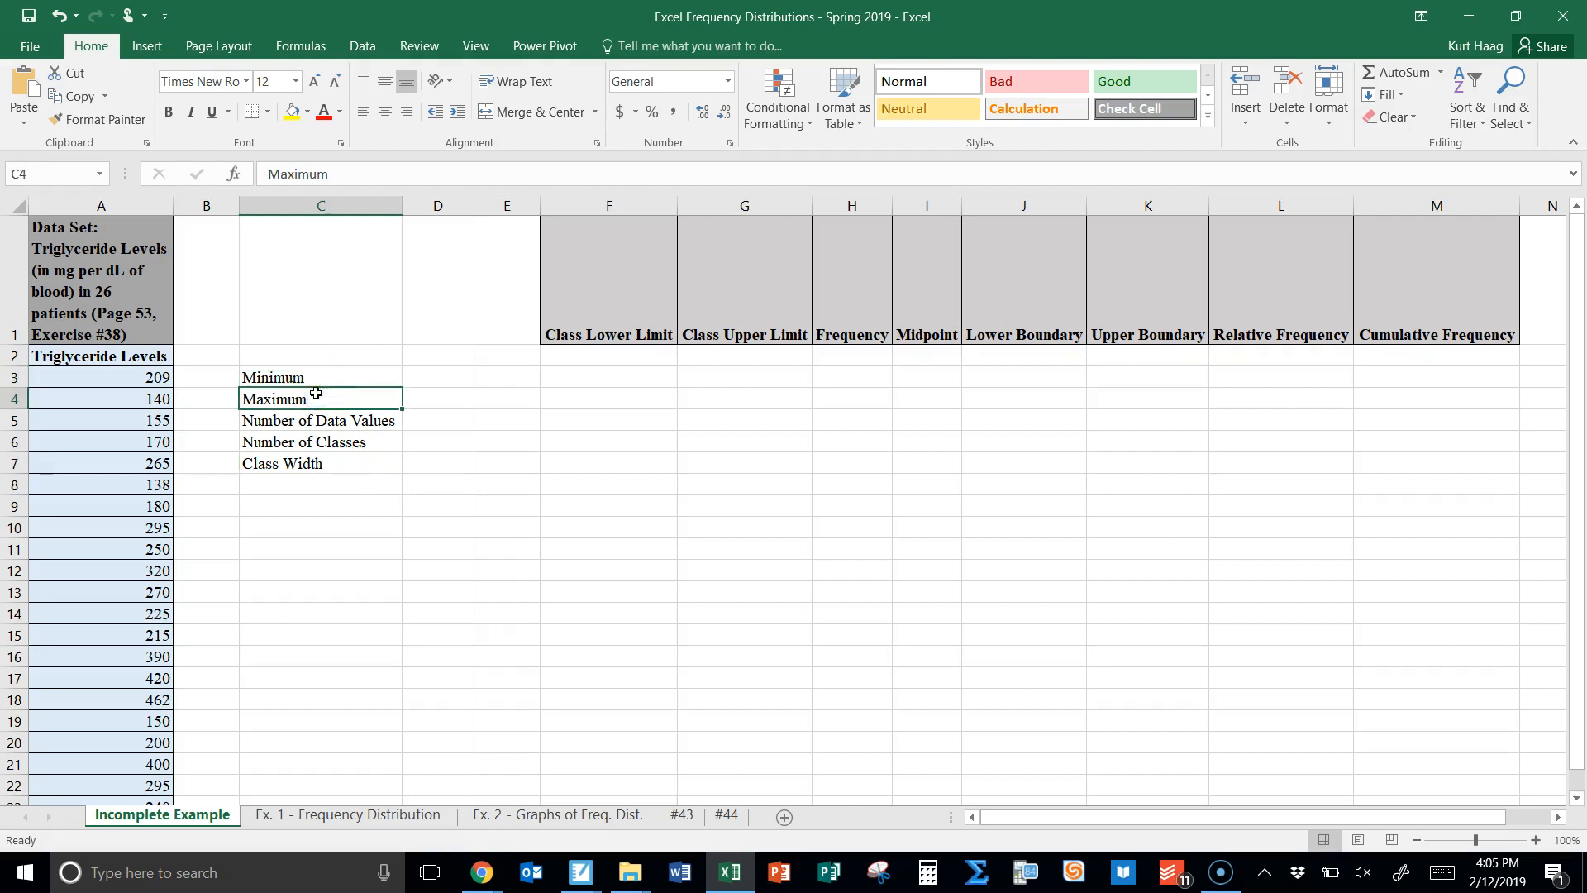
click(436, 377)
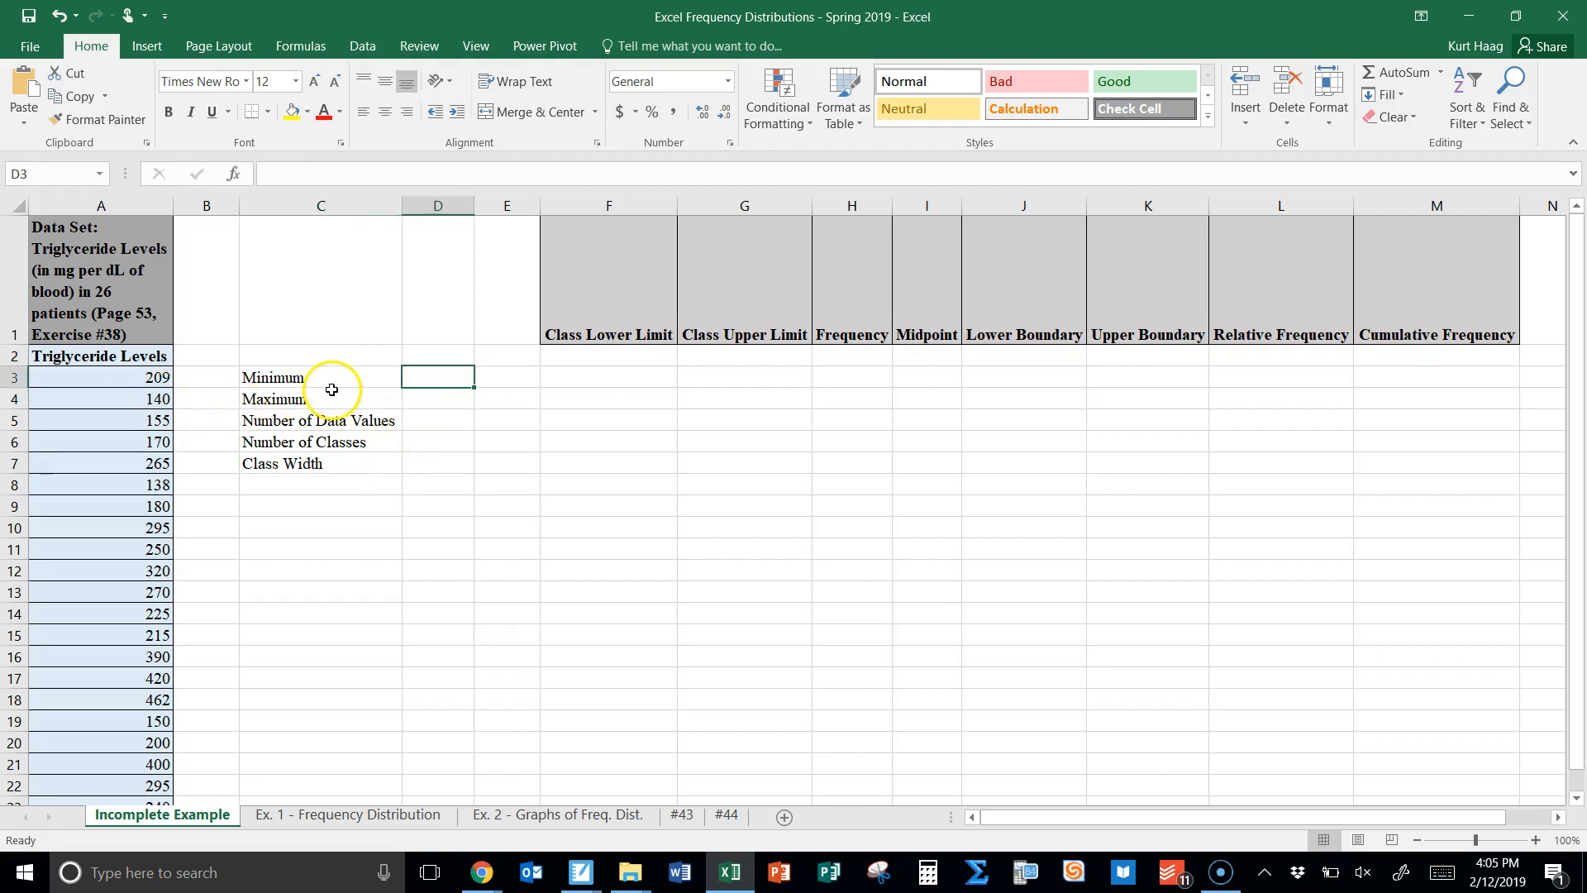
click(256, 377)
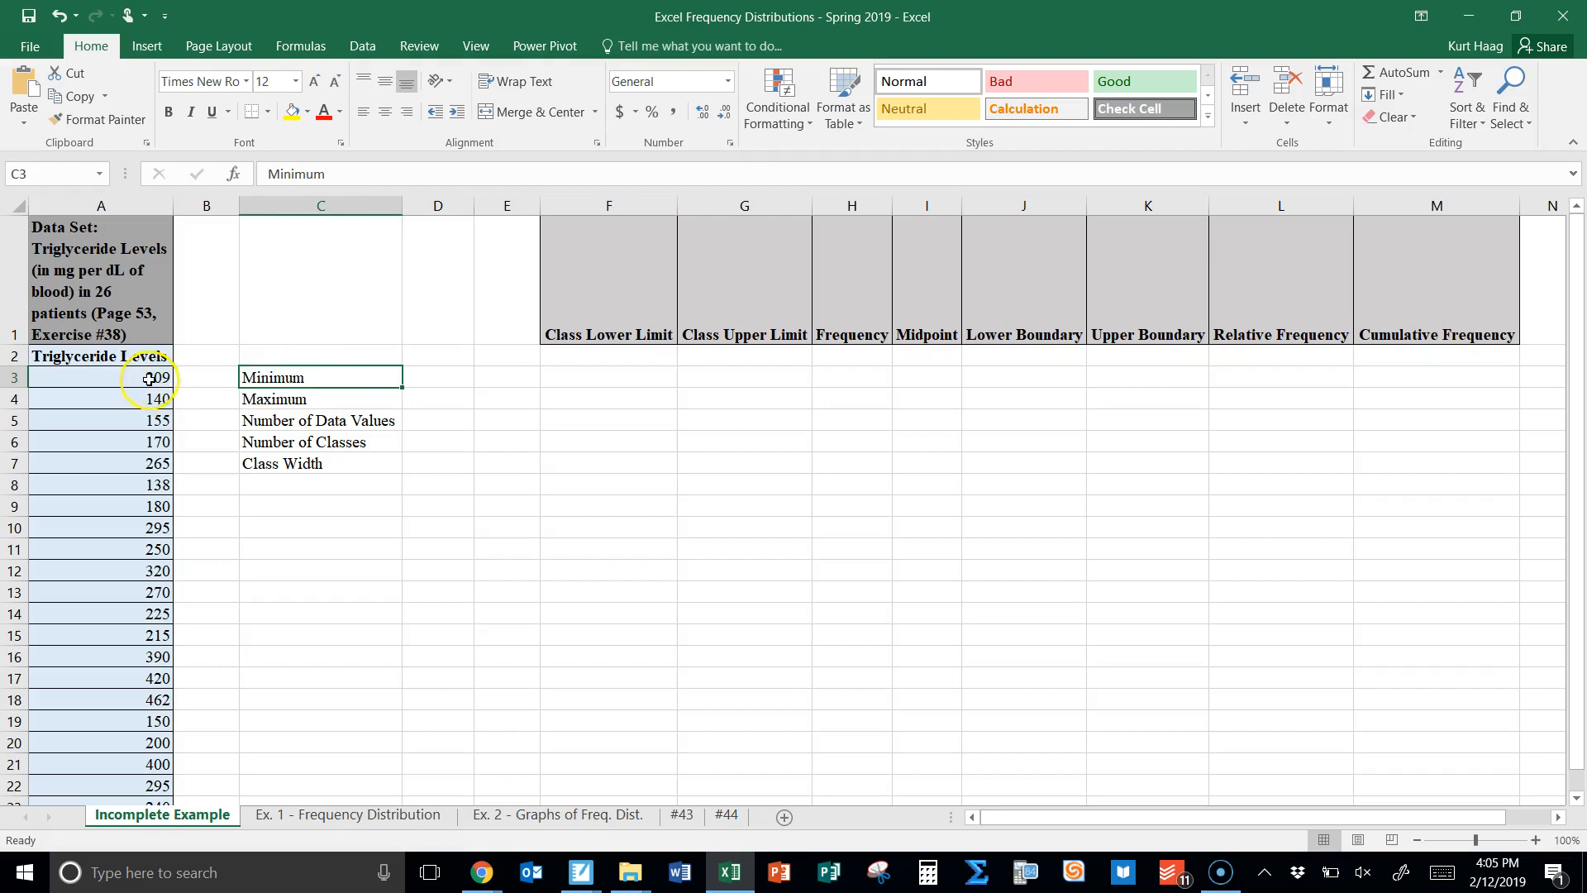
- Calculate the minimum triglyceride level in cell D3 with the formula =MIN(A3:A28)
click(432, 378)
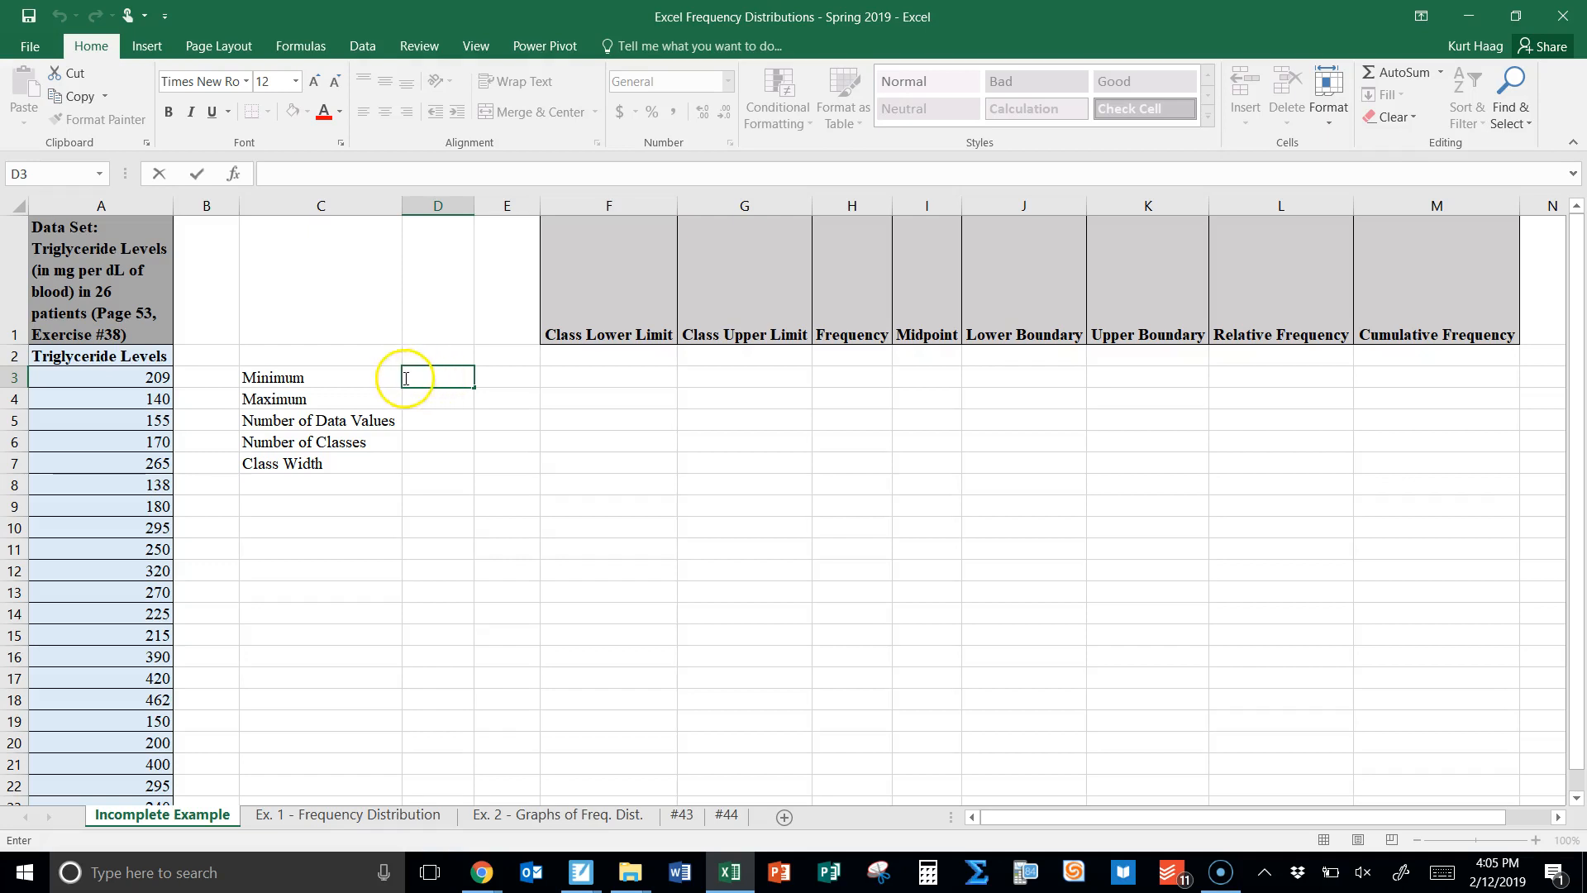
text(=)
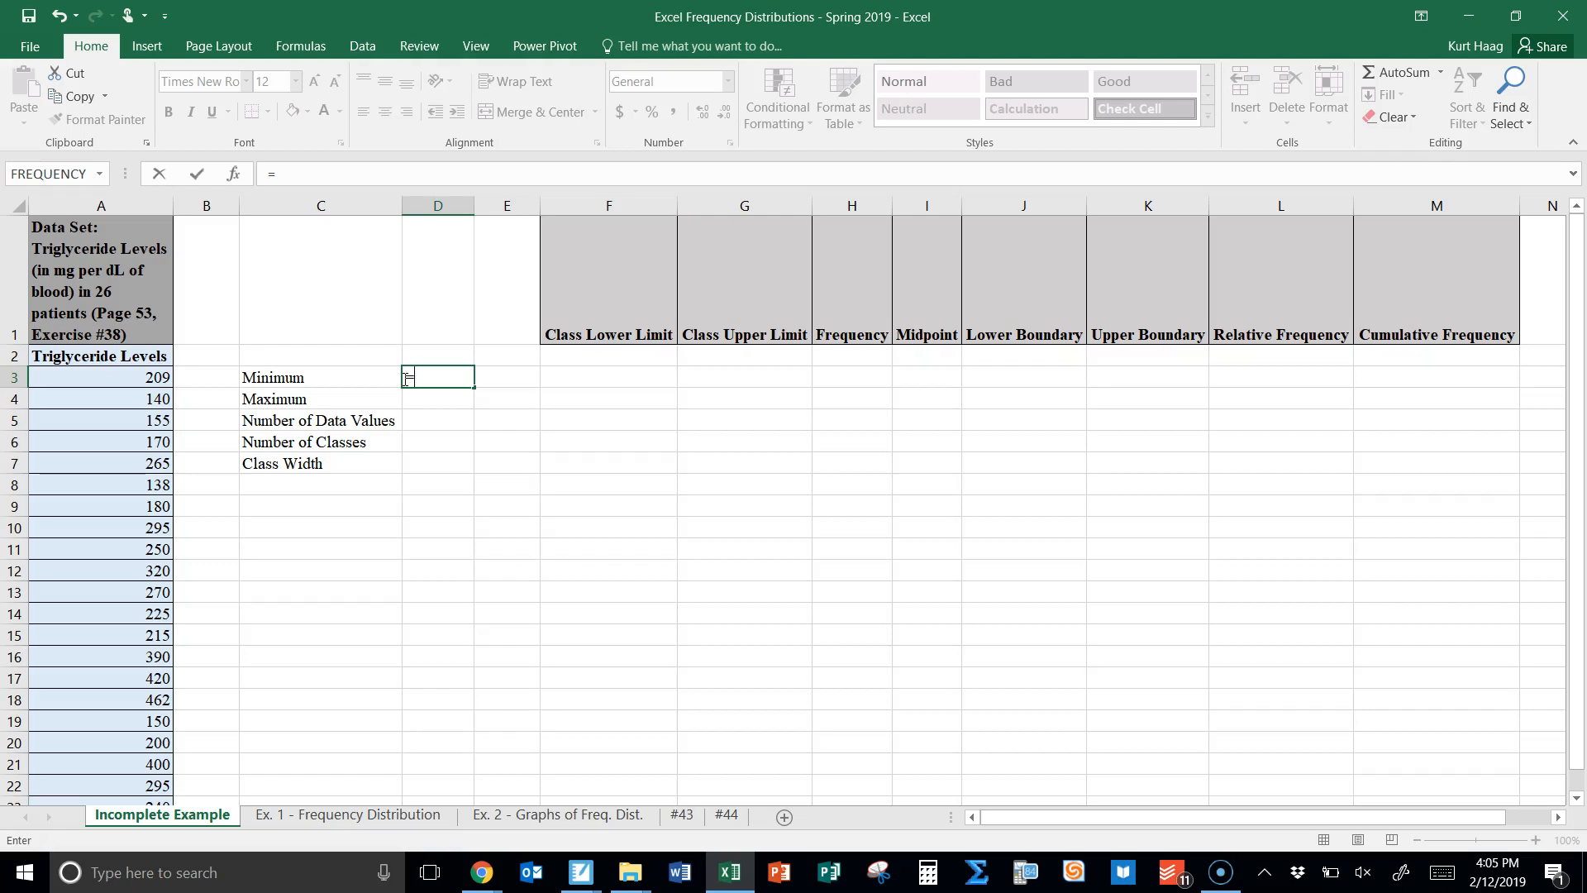
text(MIN)
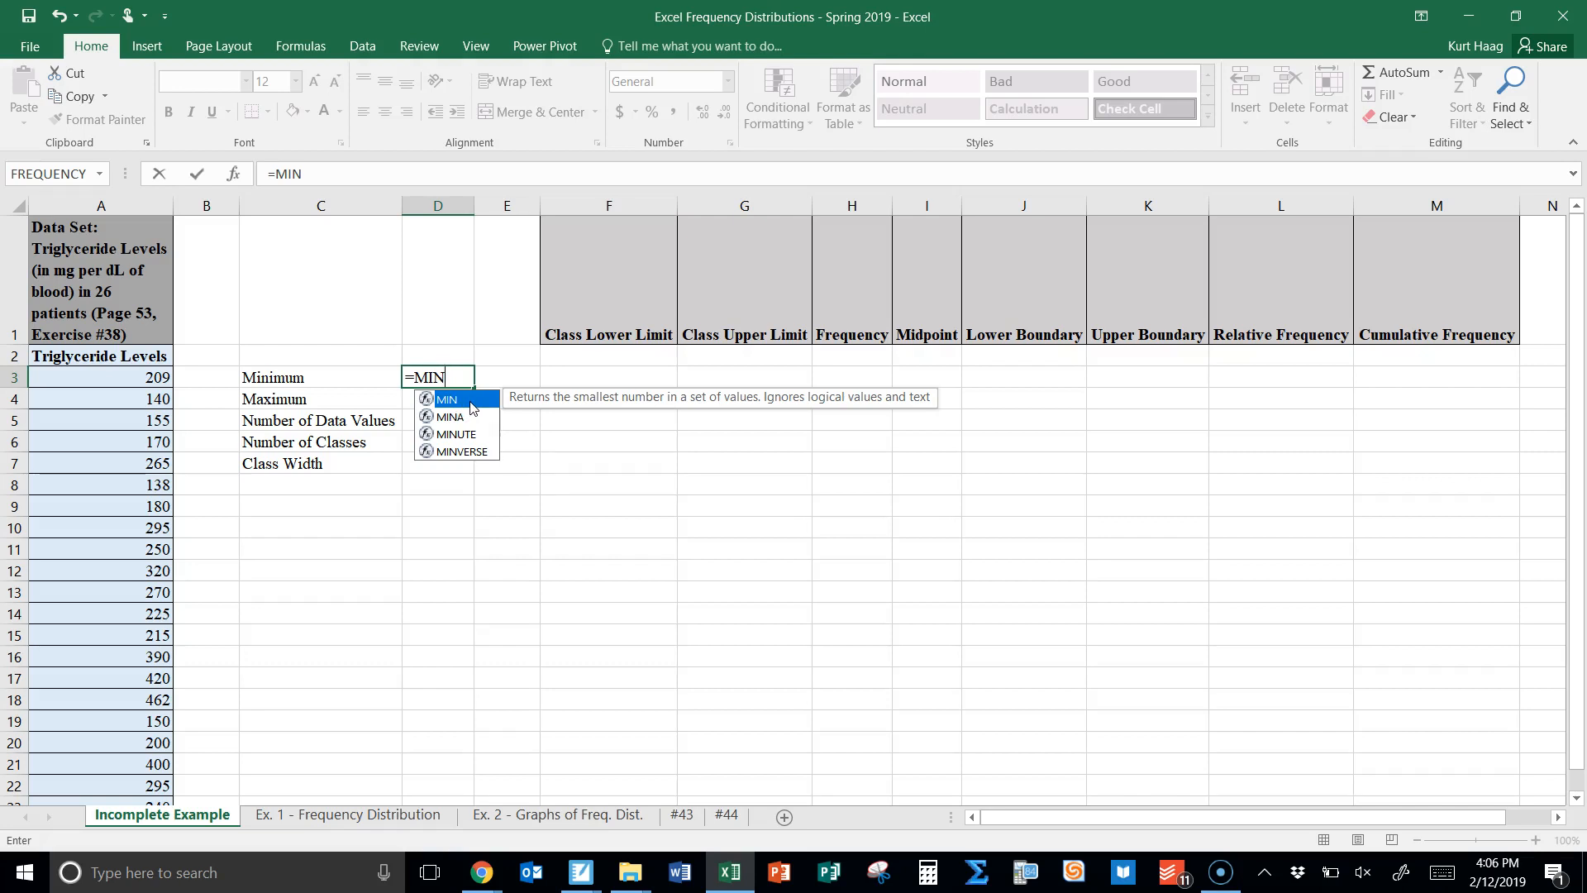
double_click(472, 400)
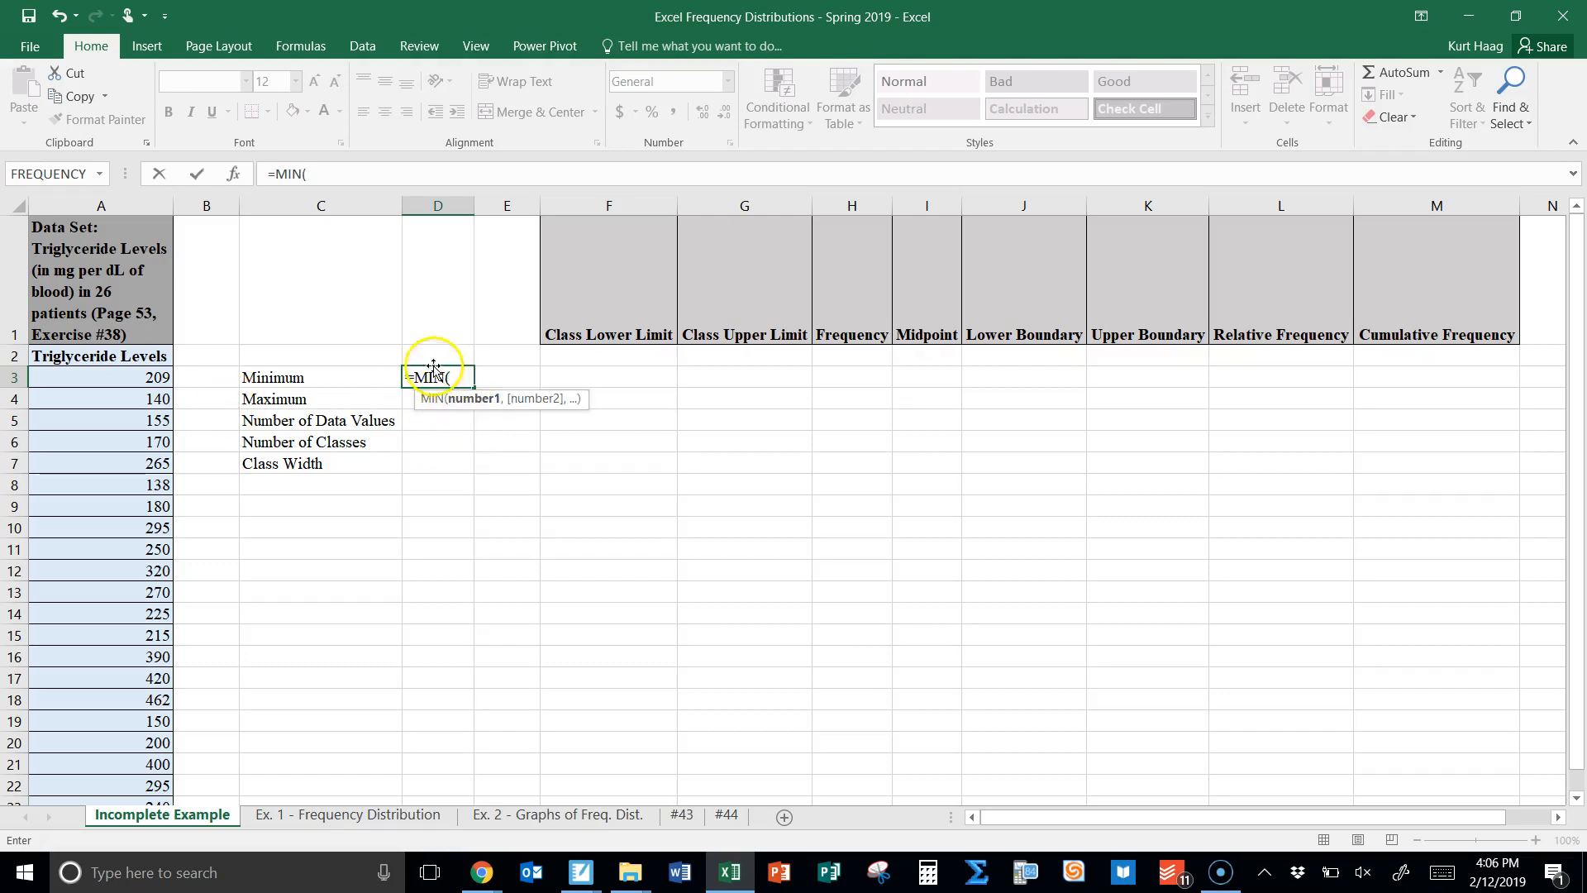
drag(132, 377, 152, 609)
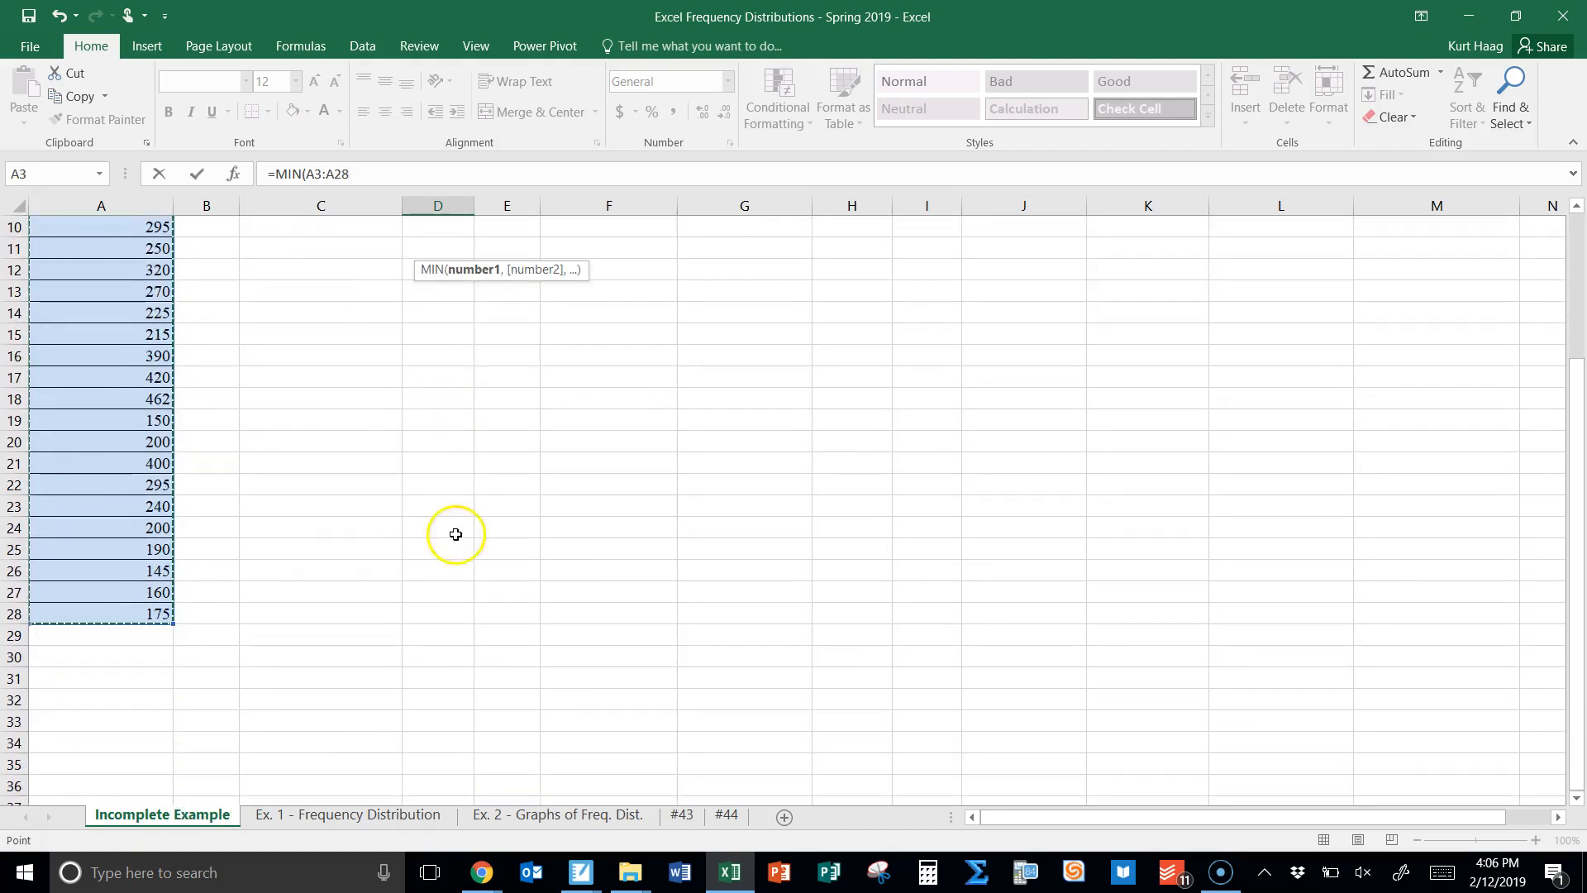
scroll(1569, 538, up, 3)
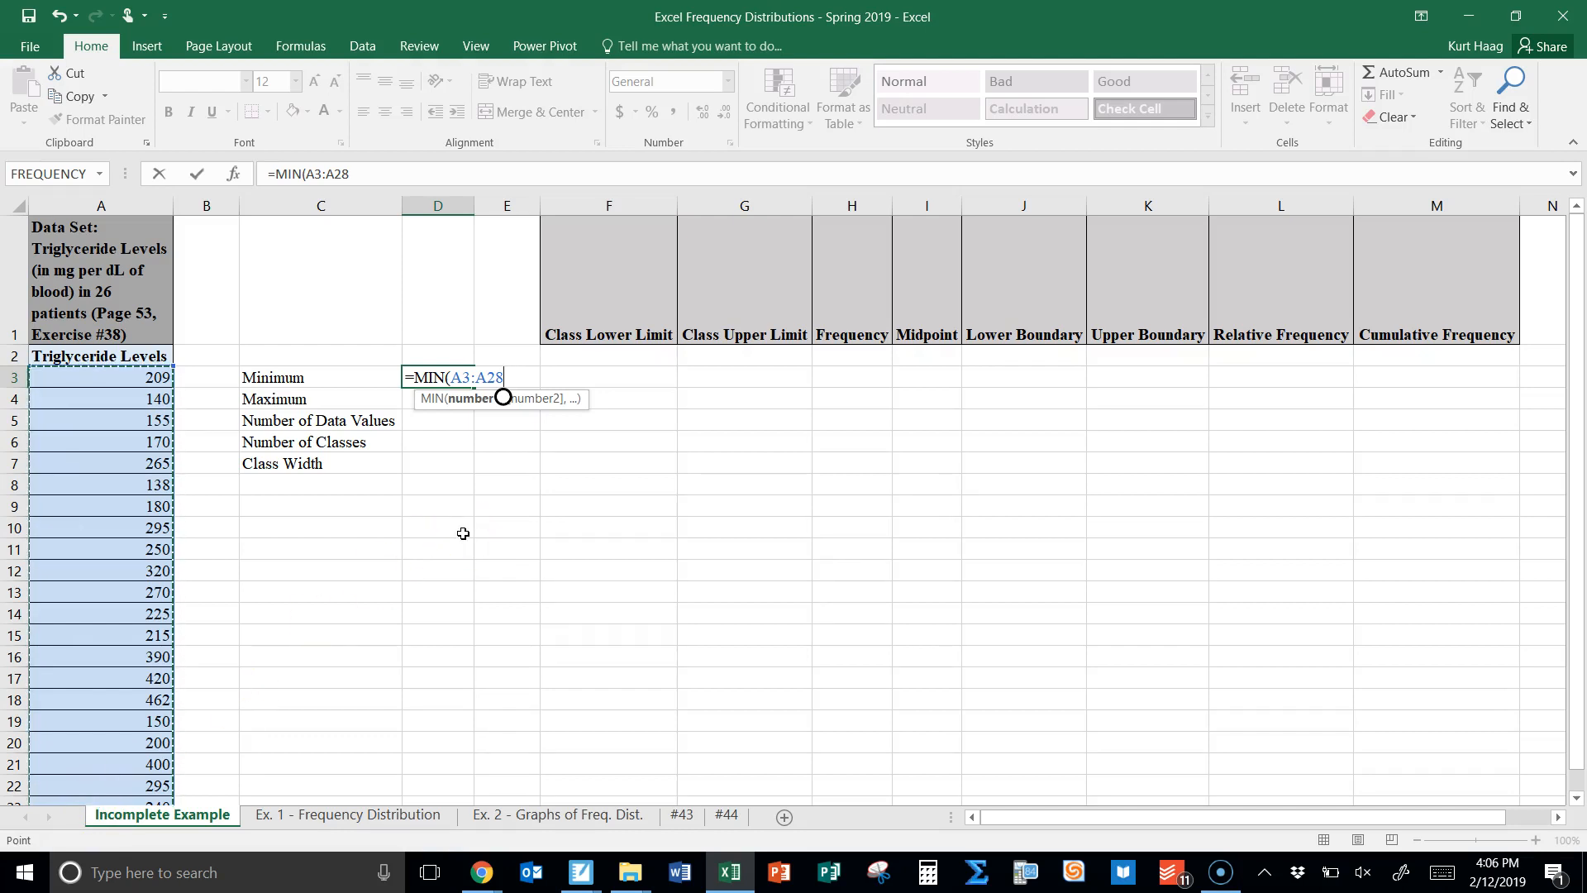
text(0)
key(BackSpace)
key(BackSpace)
text(3:A28)
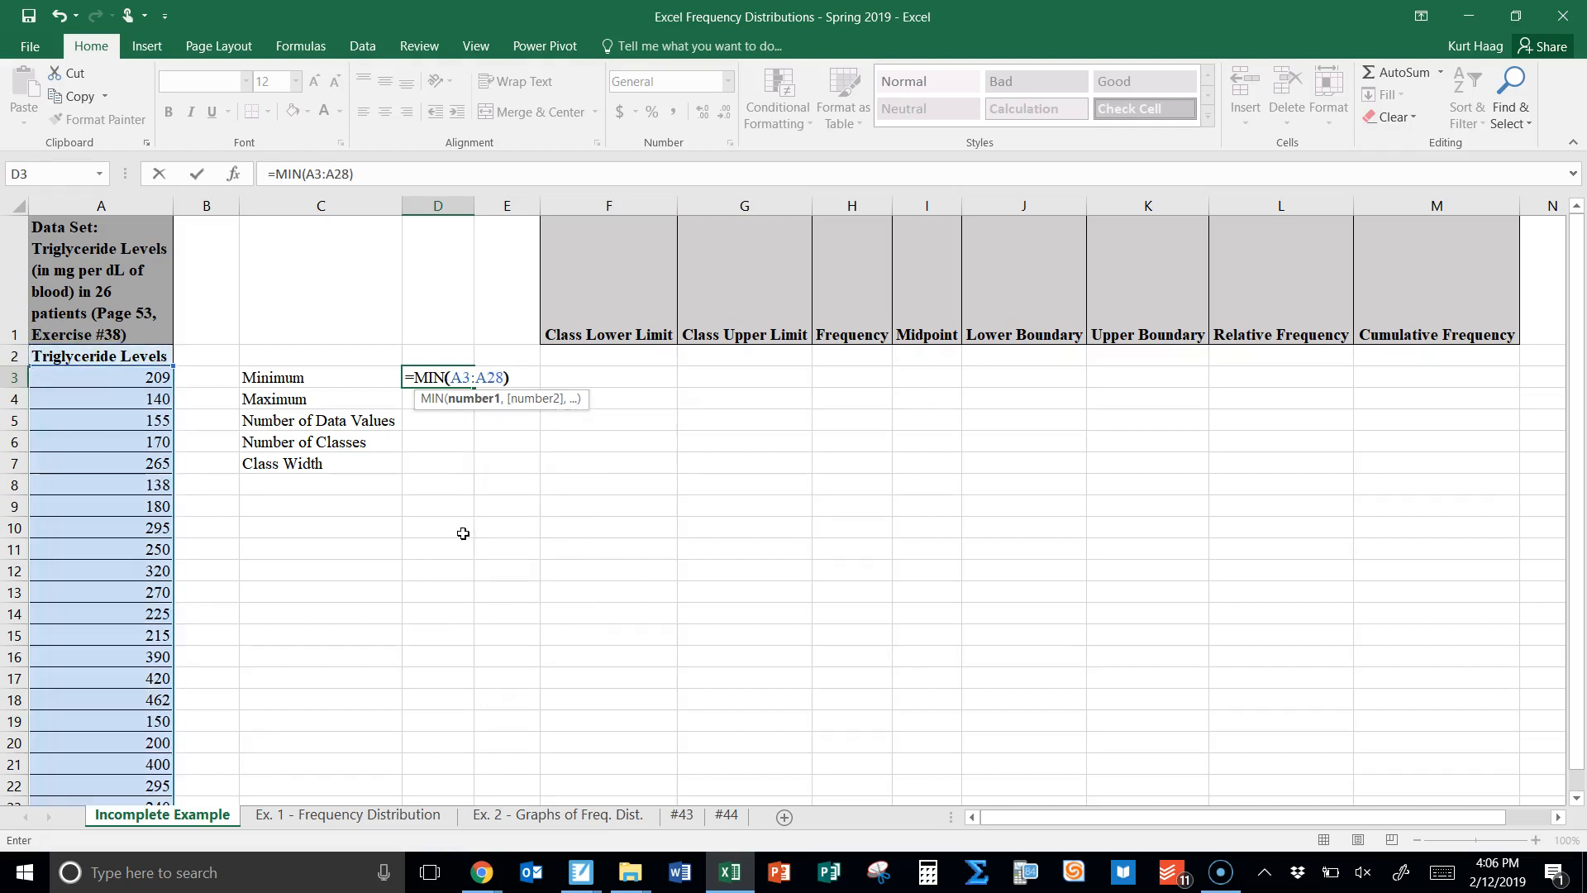
text())
key(Return)
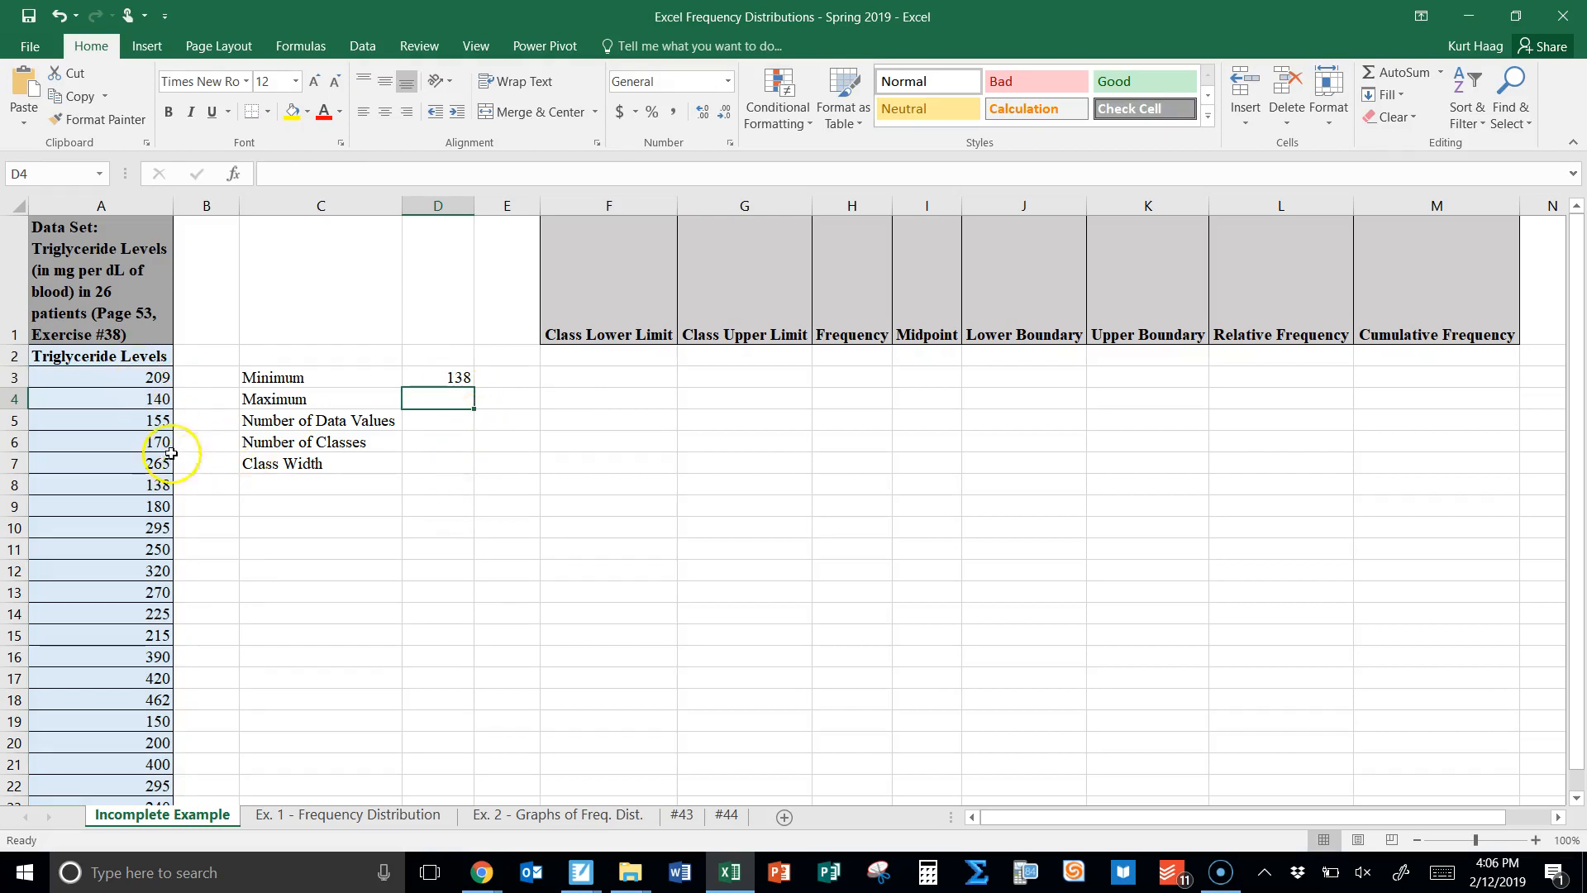
click(132, 630)
click(128, 485)
- Calculate the maximum triglyceride level in cell D4 with the formula =MAX(A3:A28)
double_click(430, 400)
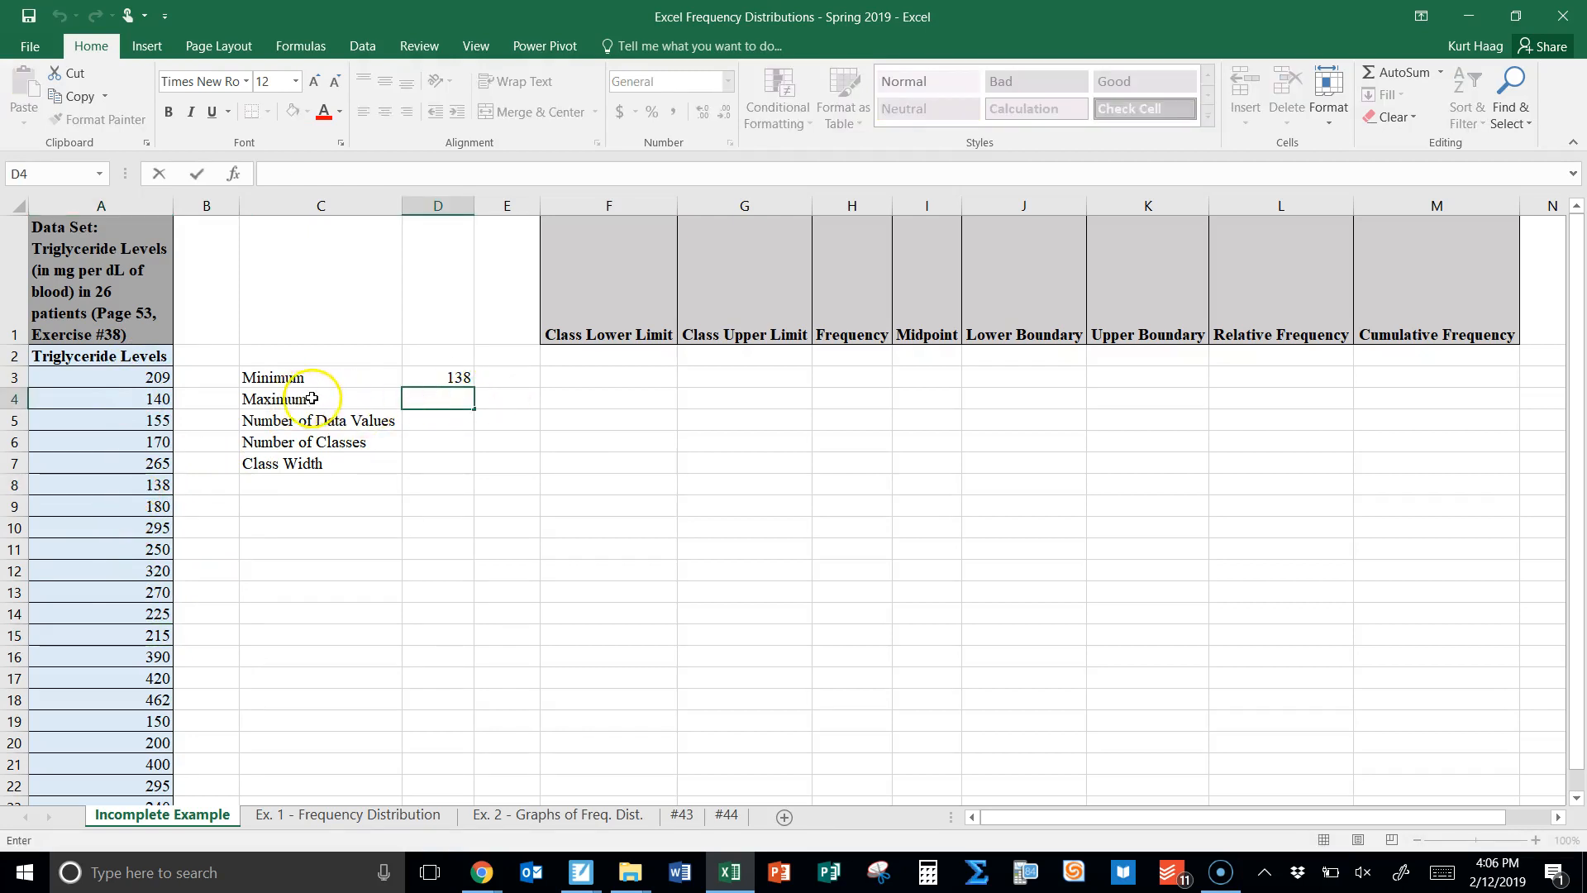
text(=MAX)
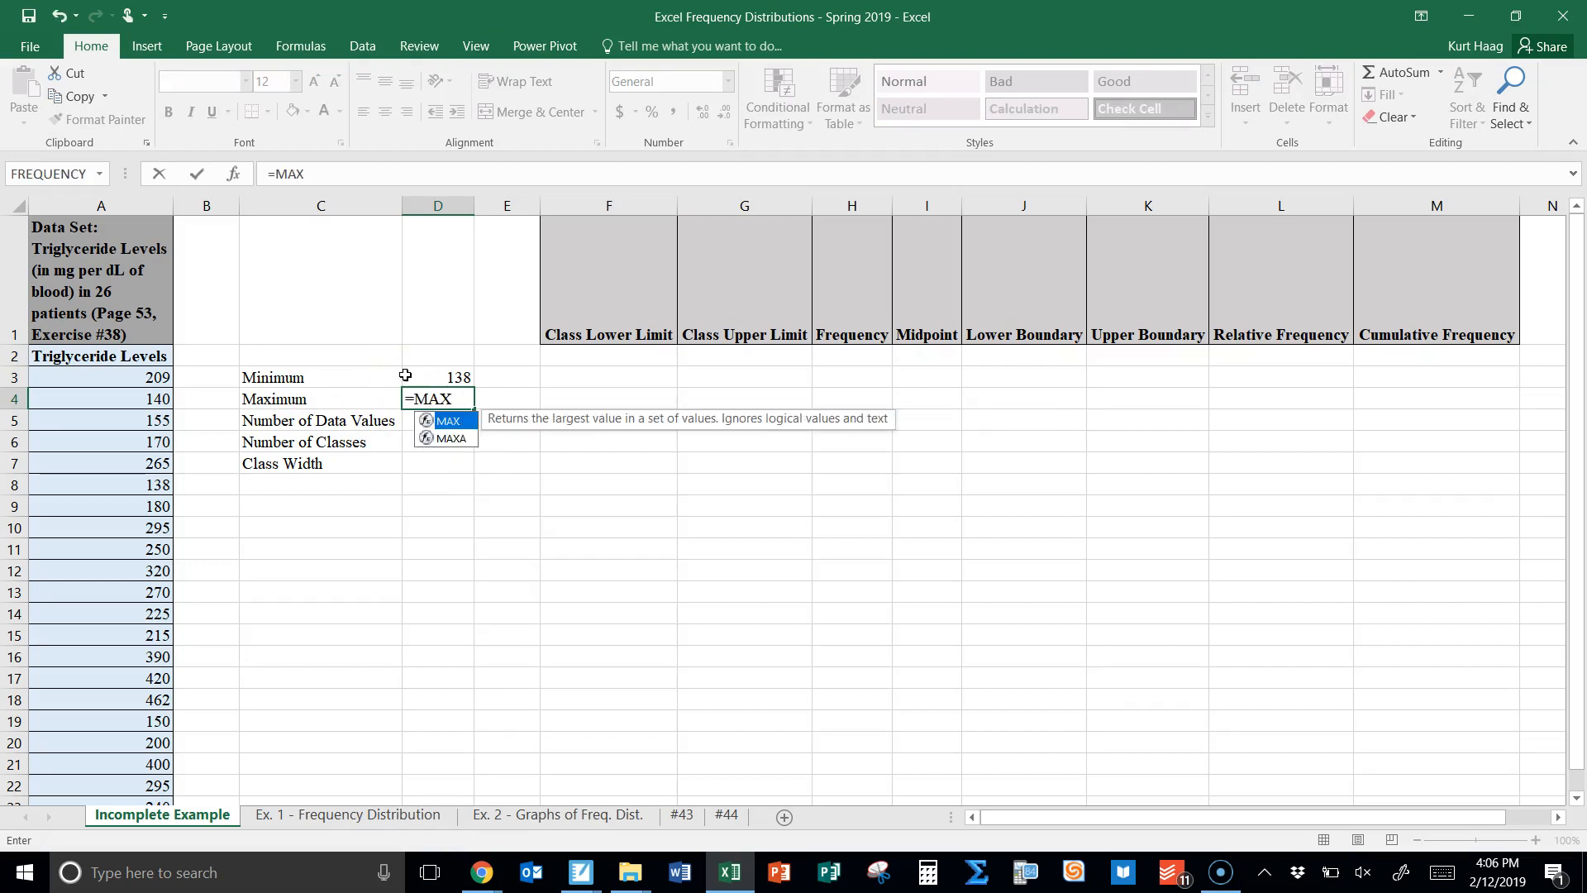
text(()
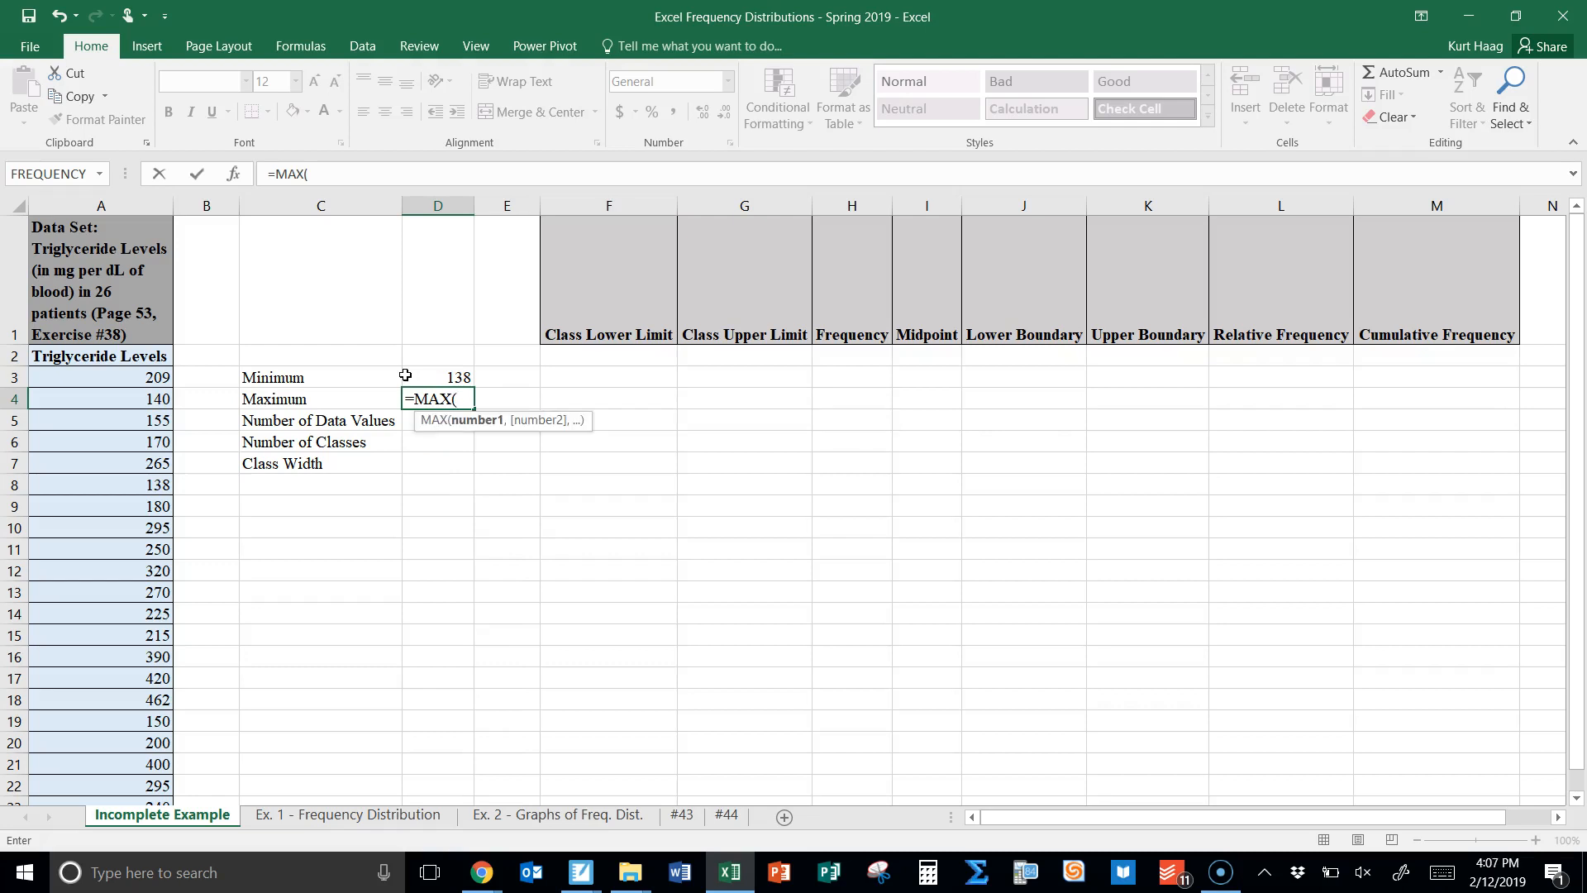
drag(105, 378, 106, 777)
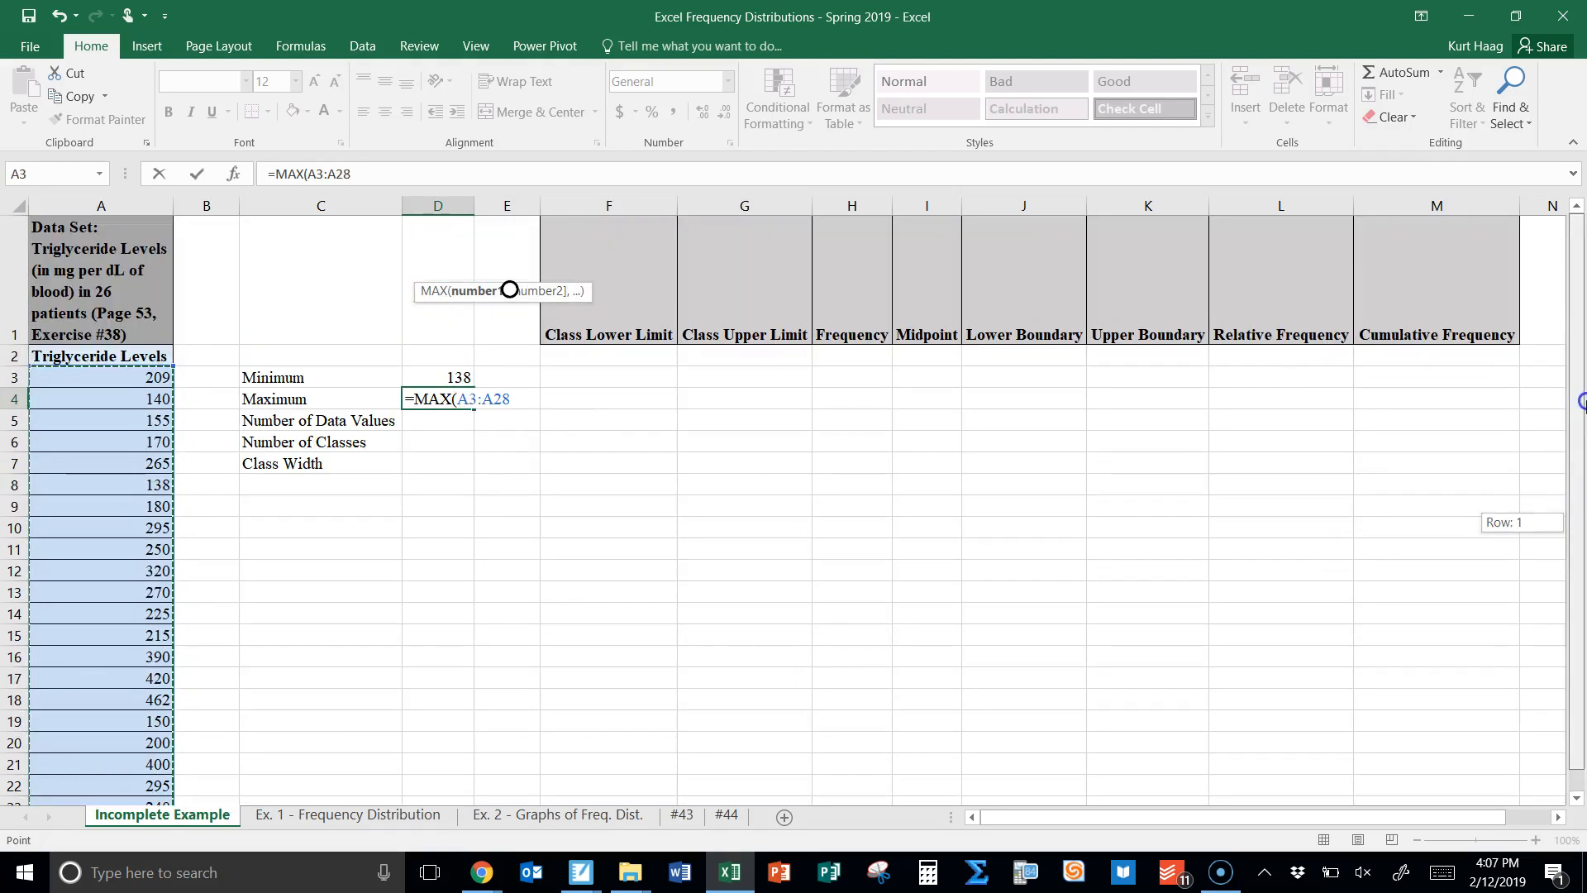
scroll(1574, 429, up, 1)
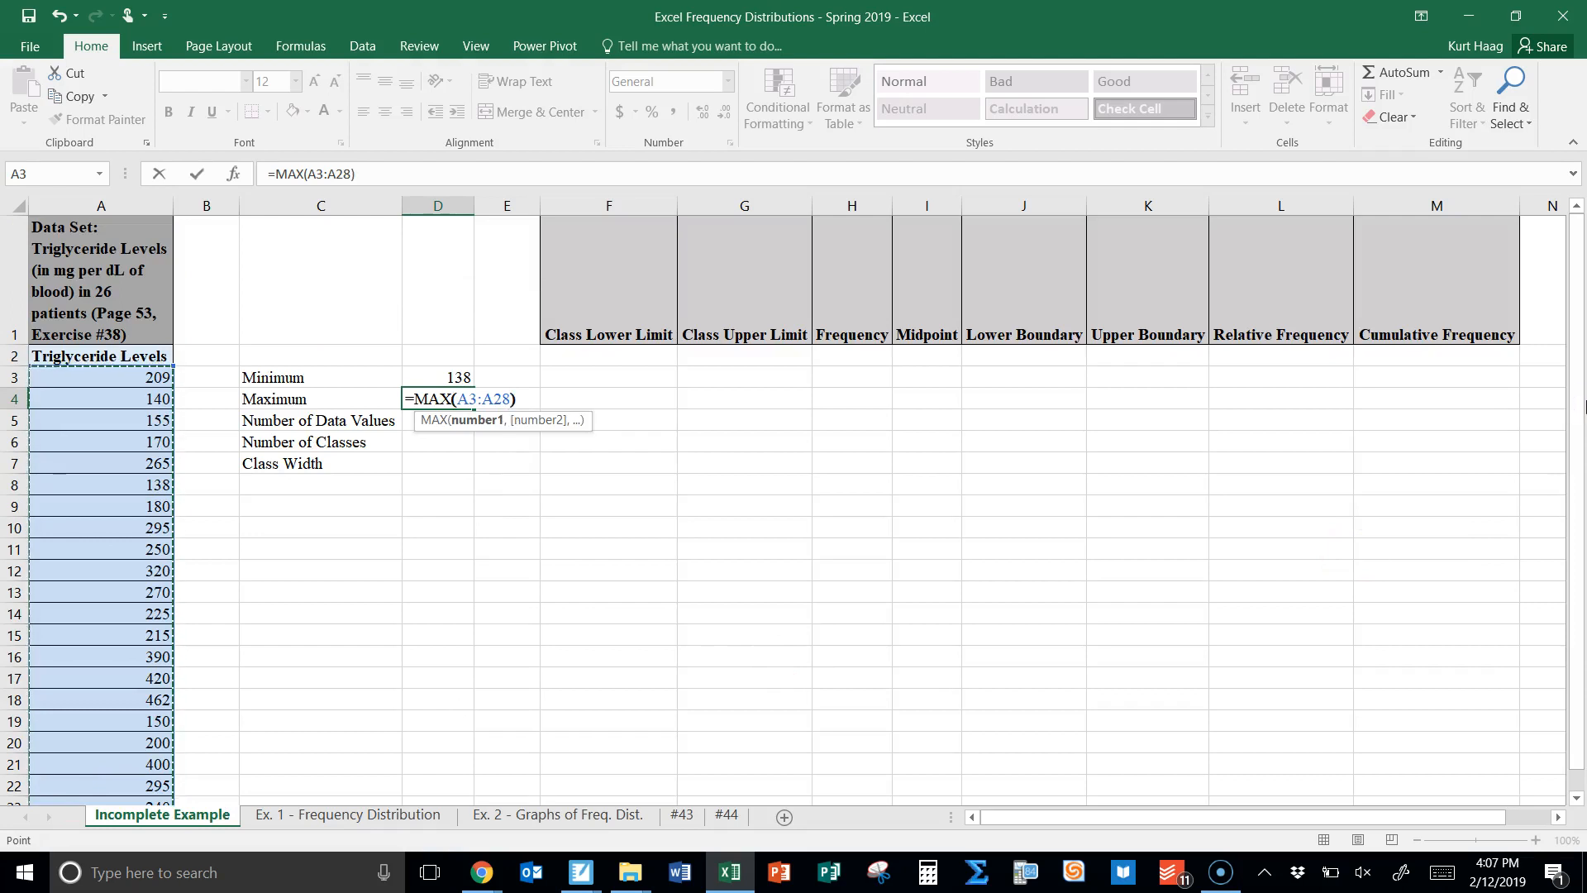
key(Return)
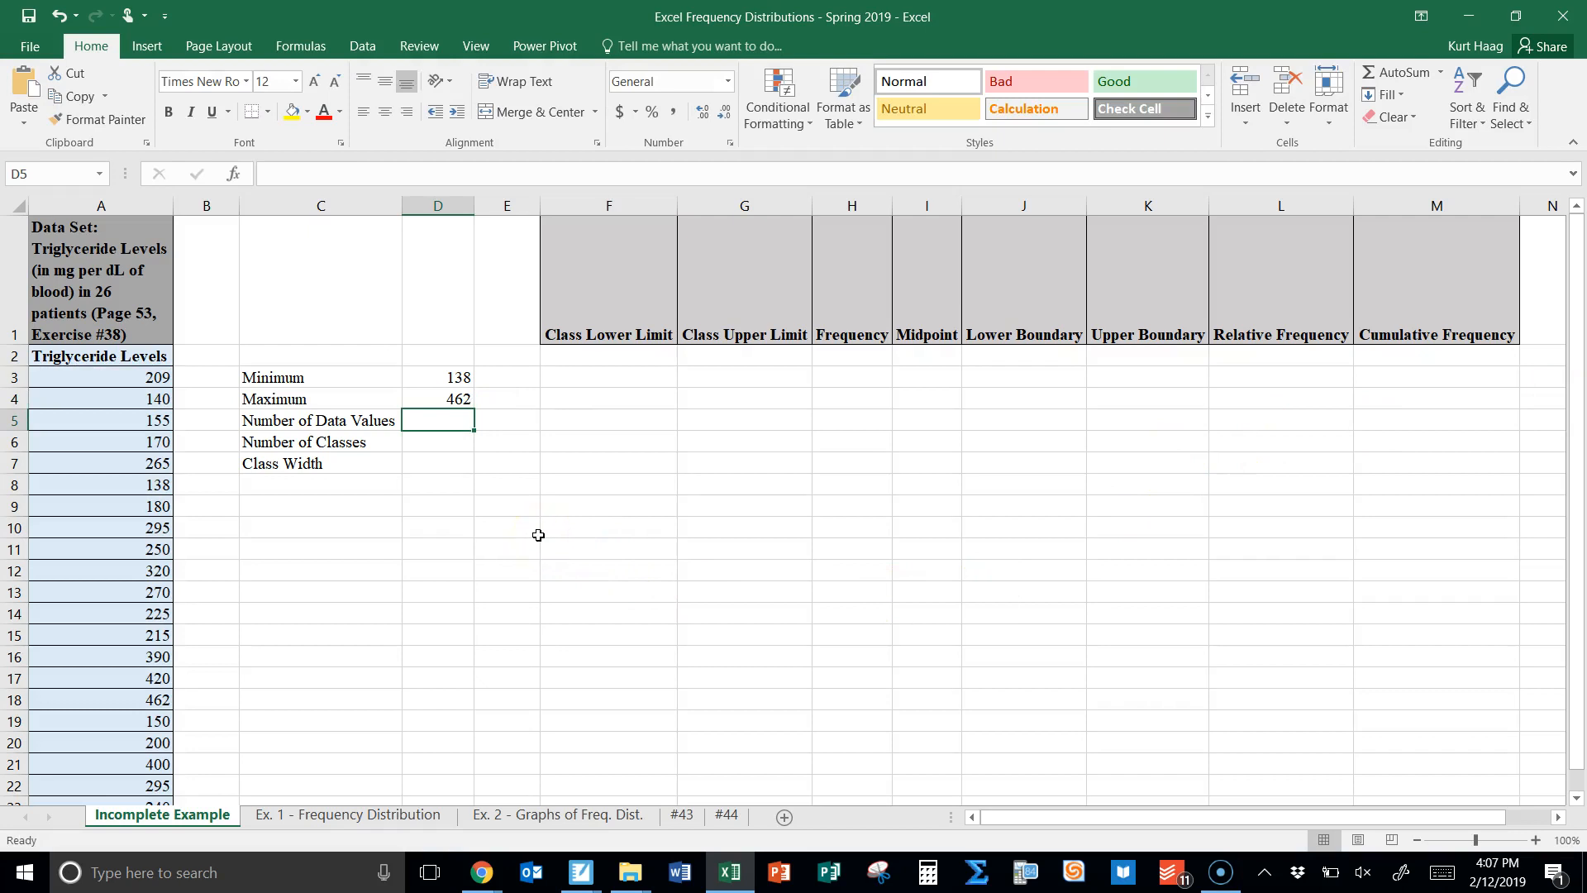
- Sort the triglyceride levels in A3:A28 from smallest to largest and check the first and last values of the list
click(453, 481)
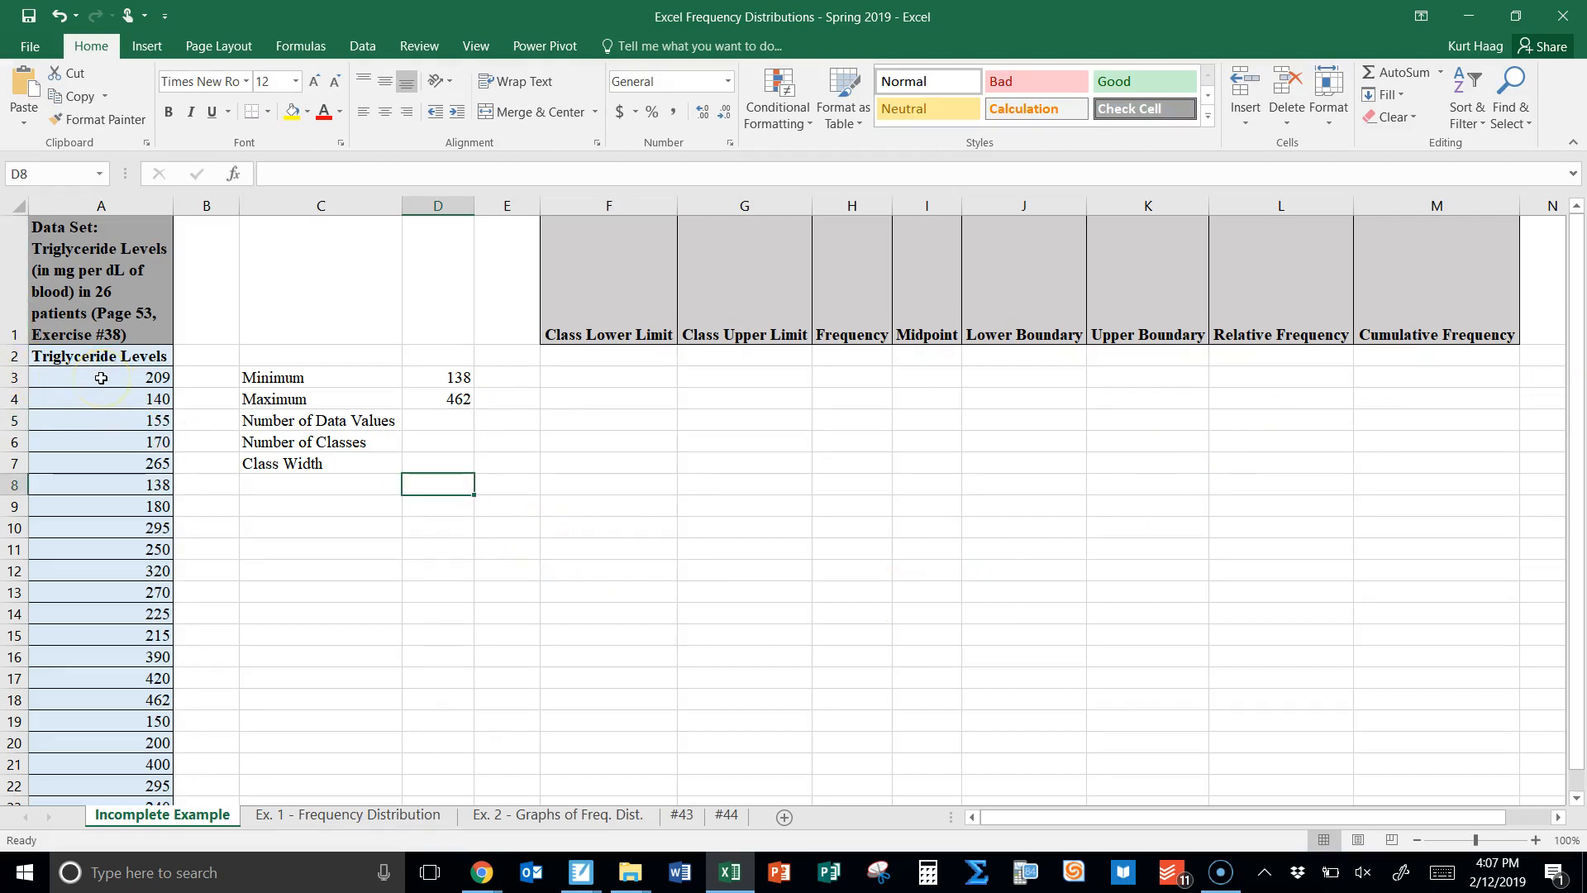
drag(100, 378, 102, 671)
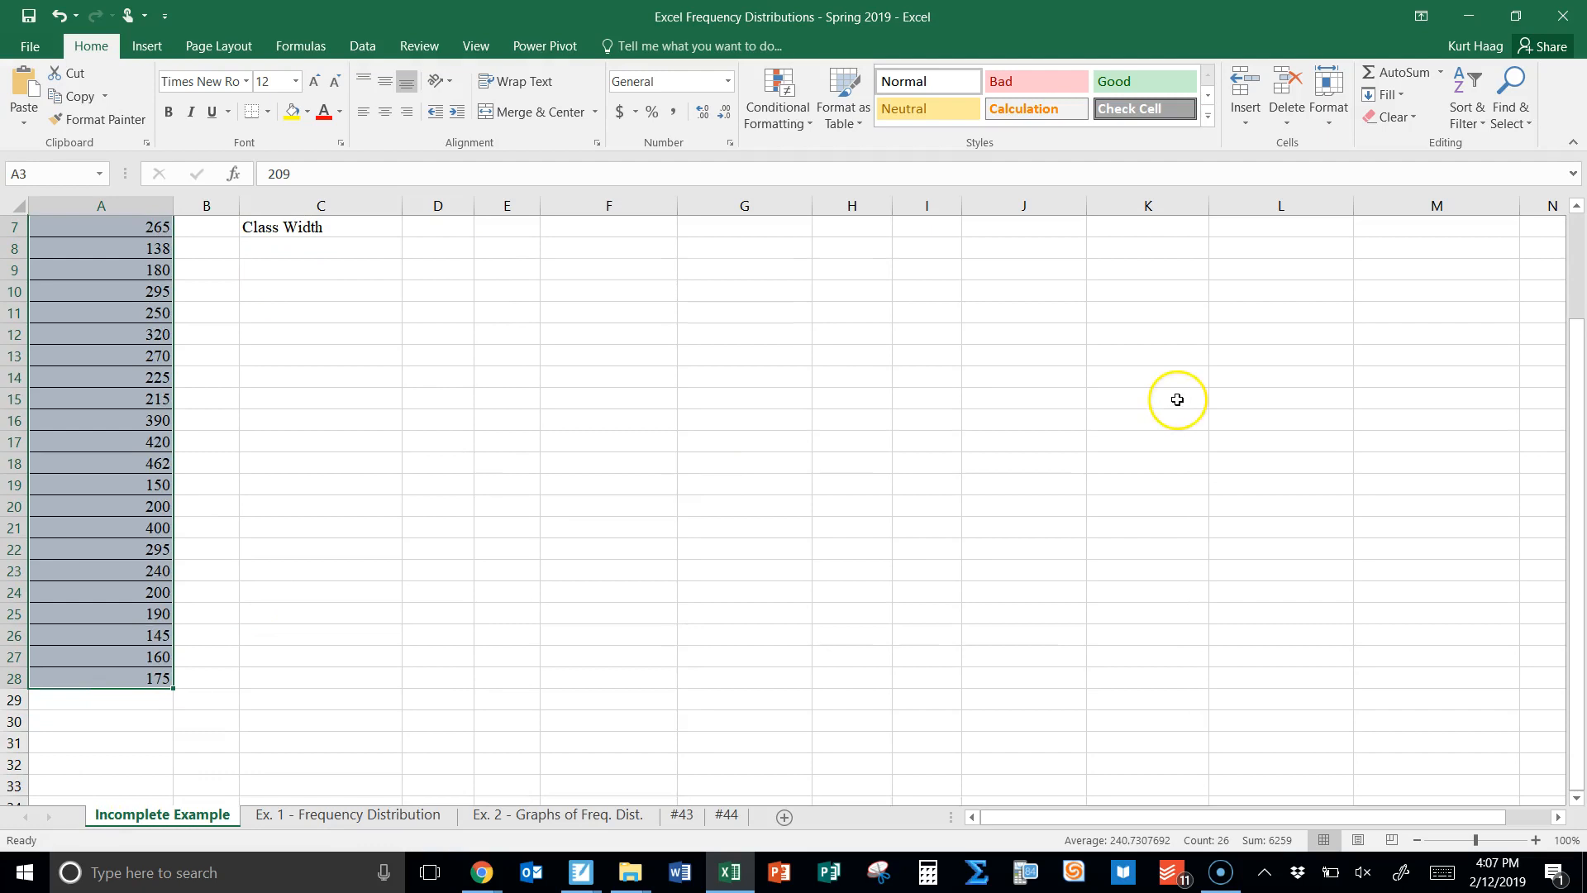
click(1479, 112)
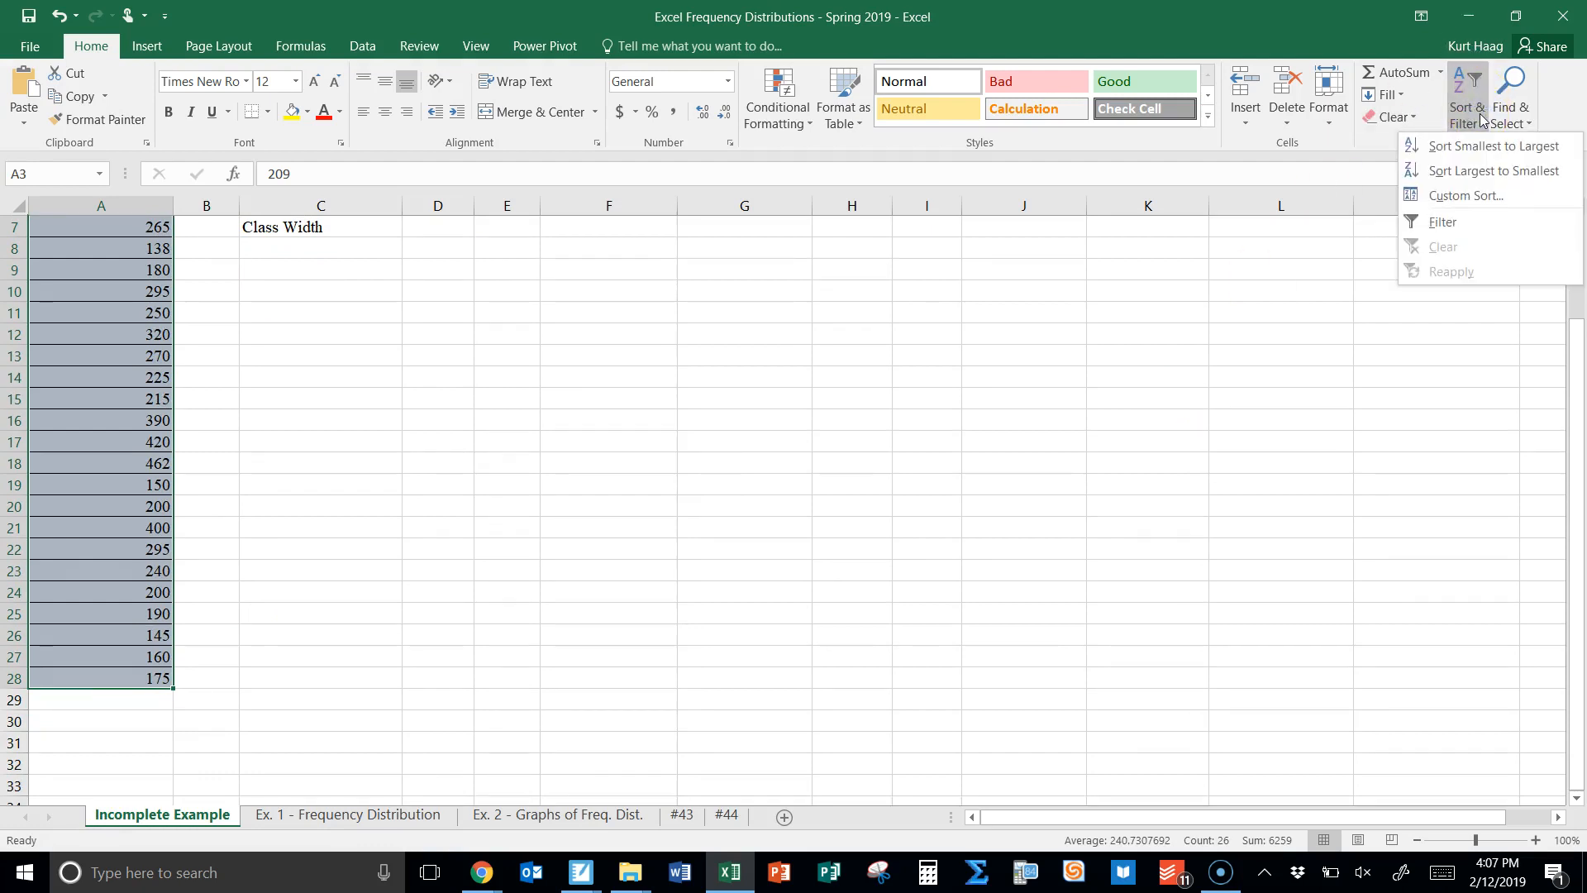
click(1472, 146)
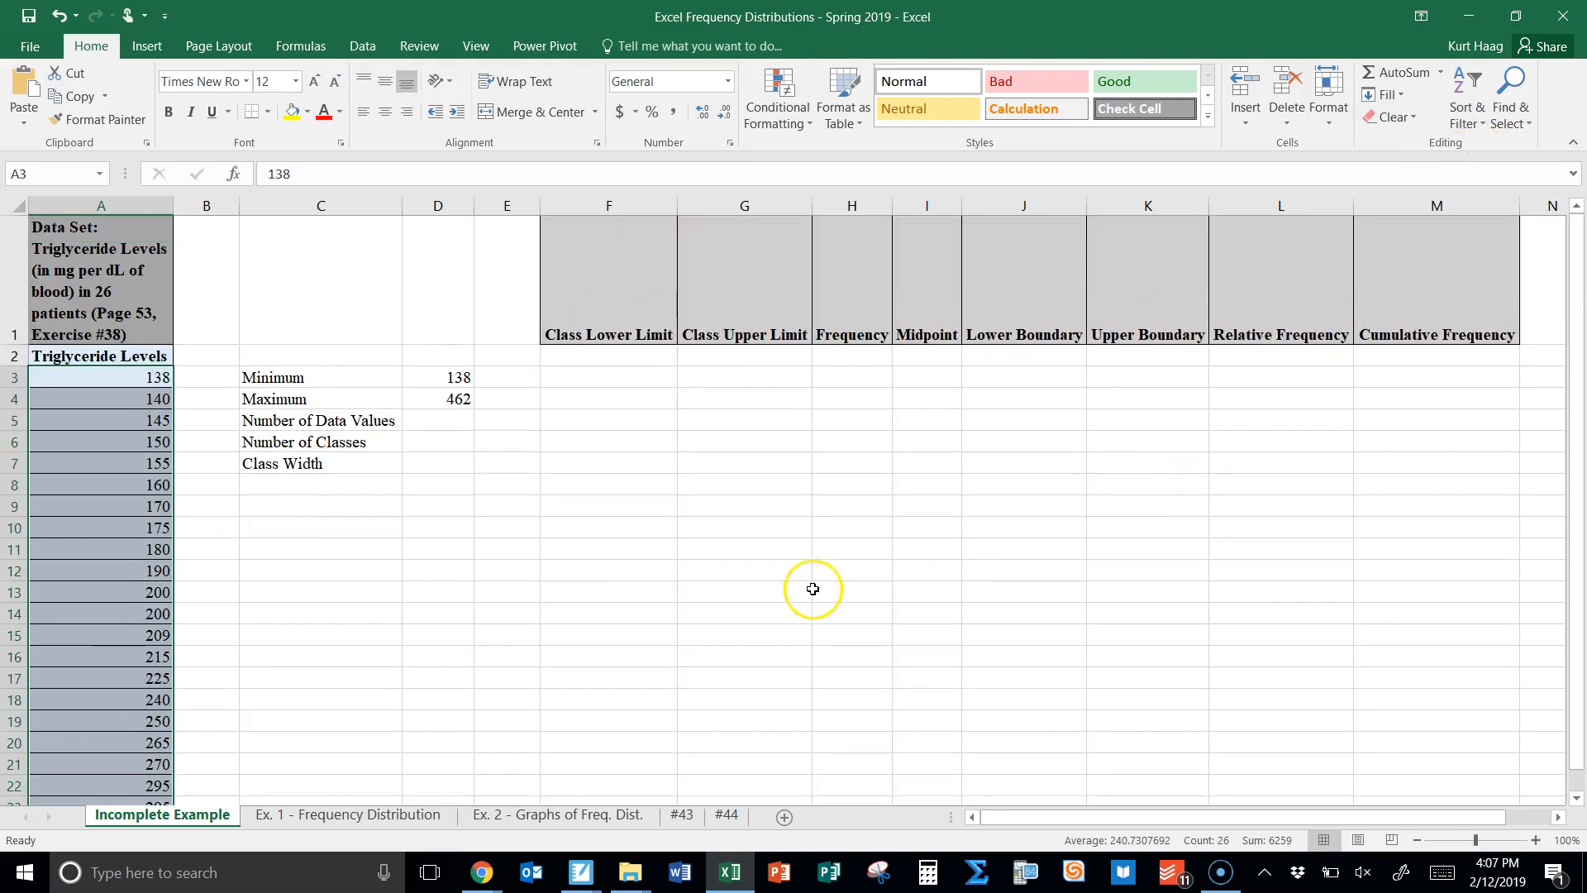
click(379, 506)
click(147, 378)
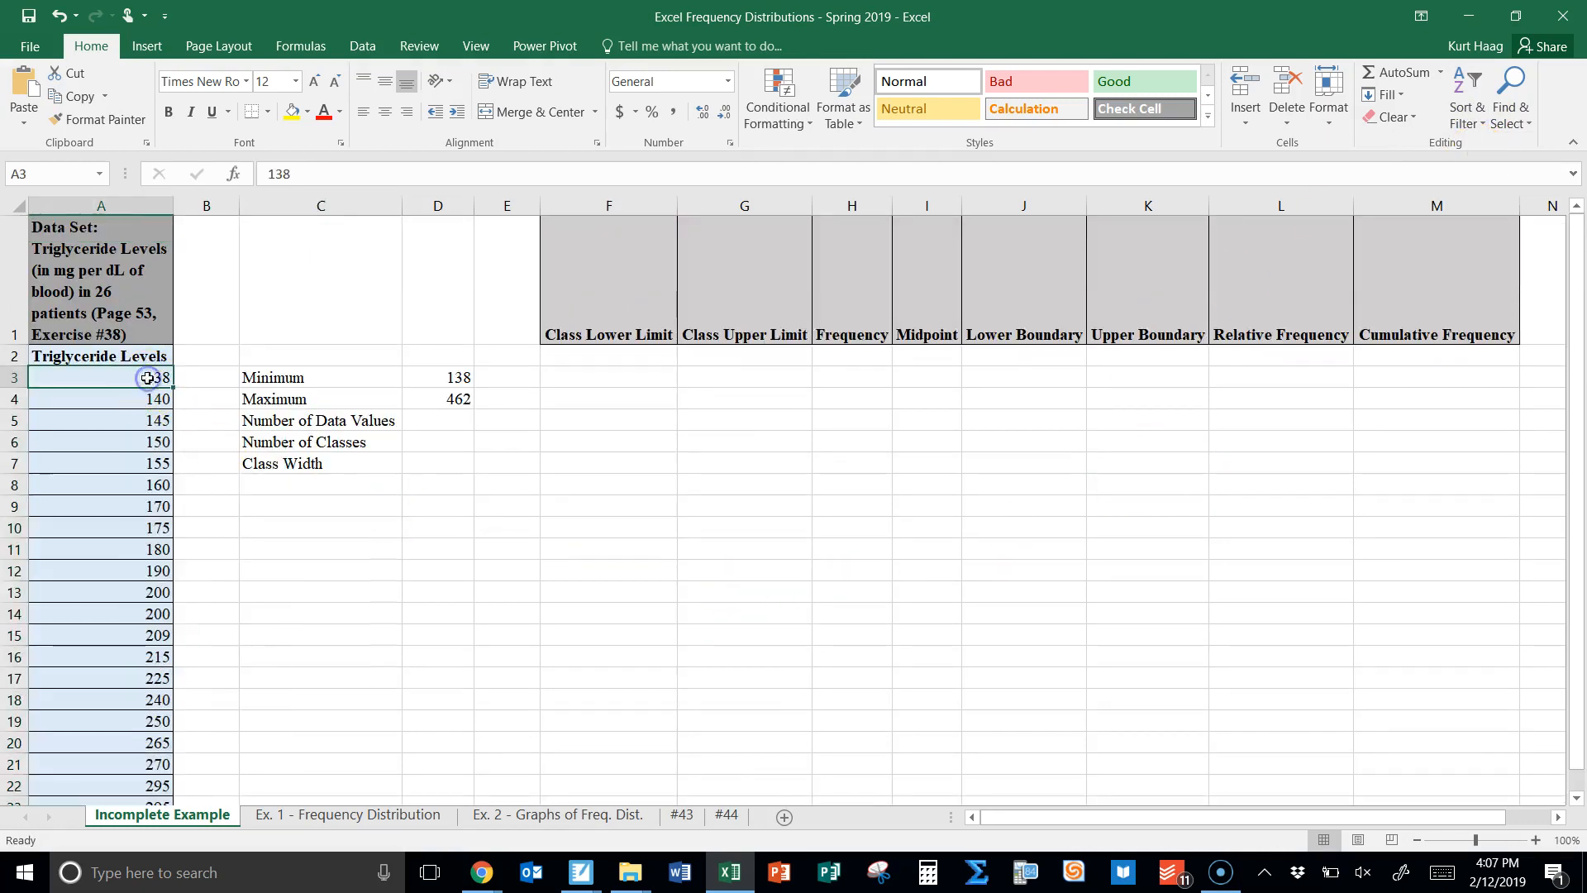
drag(1576, 319, 1574, 396)
drag(1574, 335, 1574, 422)
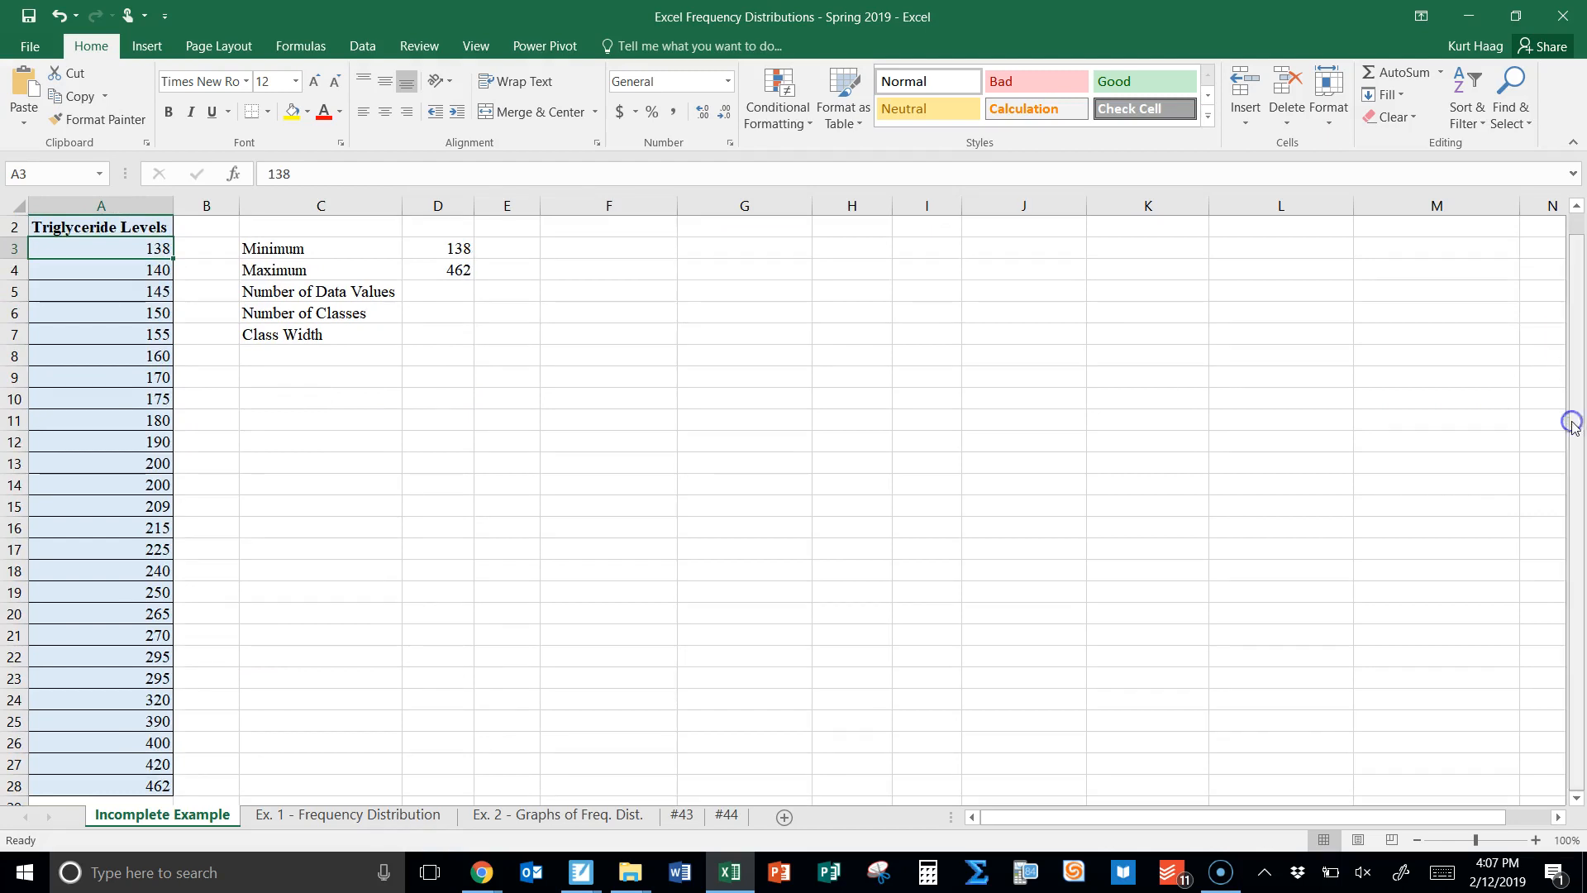
click(73, 786)
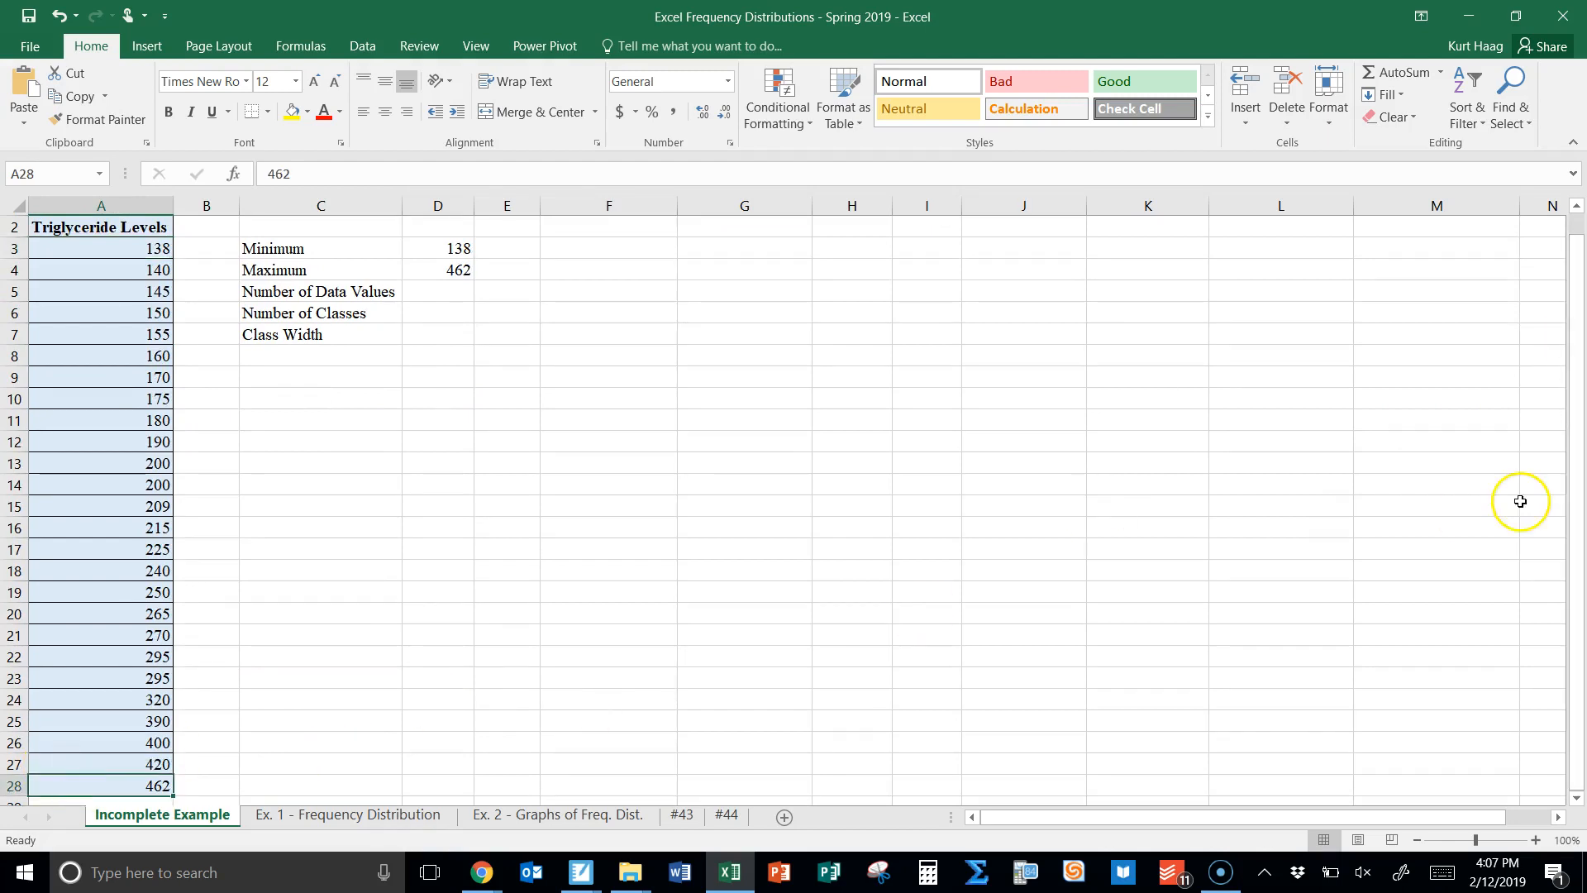
drag(1580, 484, 1576, 453)
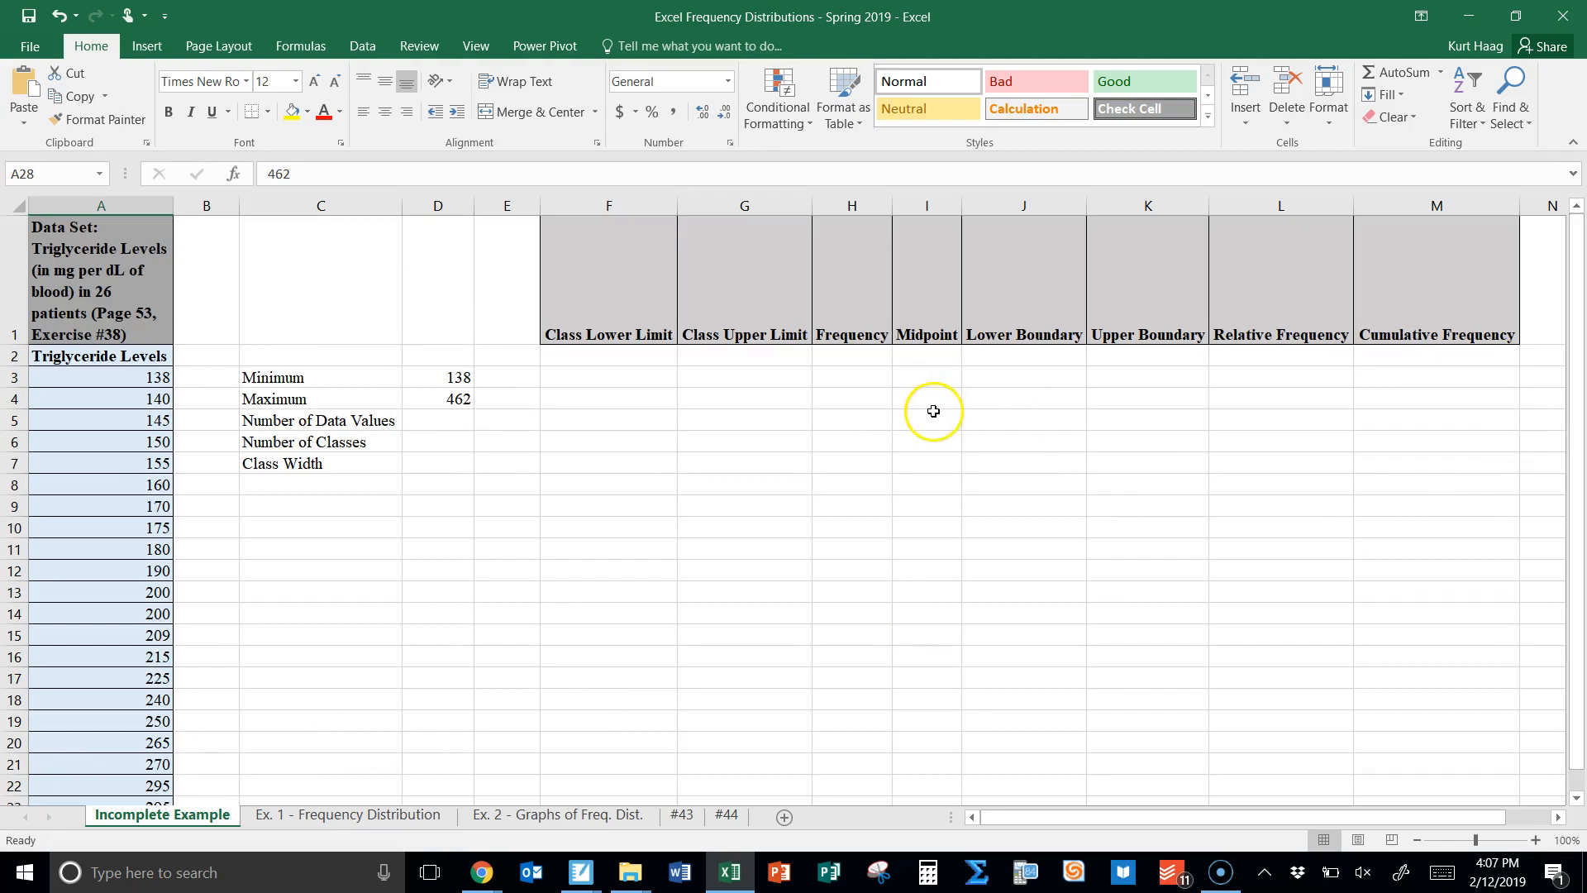
- Calculate the number of data values in cell D5 with the COUNT function over A3:A28
click(442, 420)
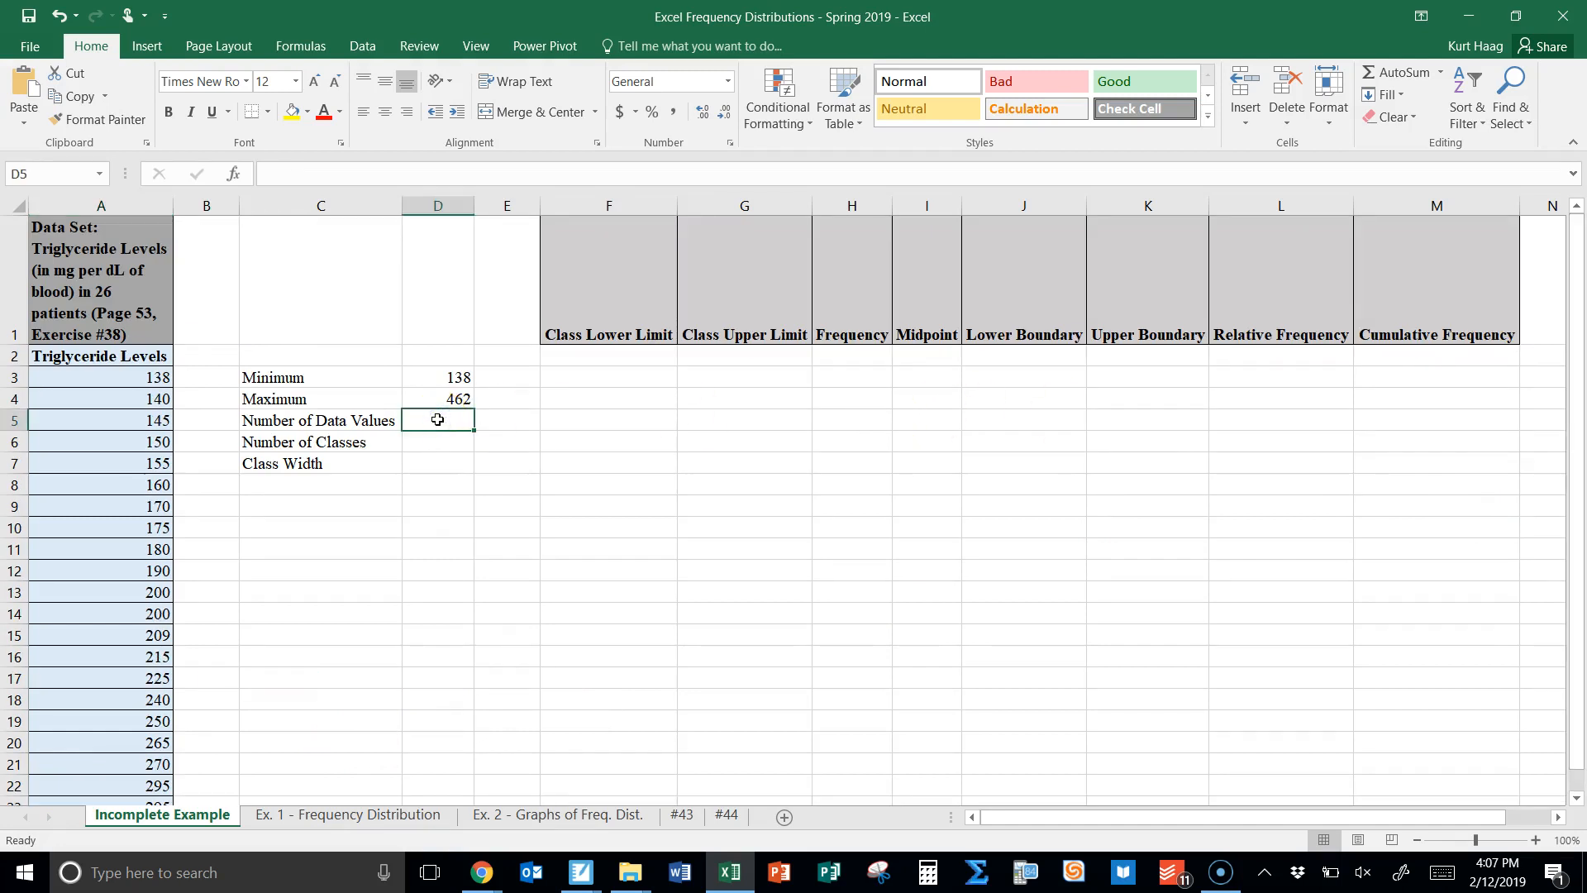
text(=COUNT)
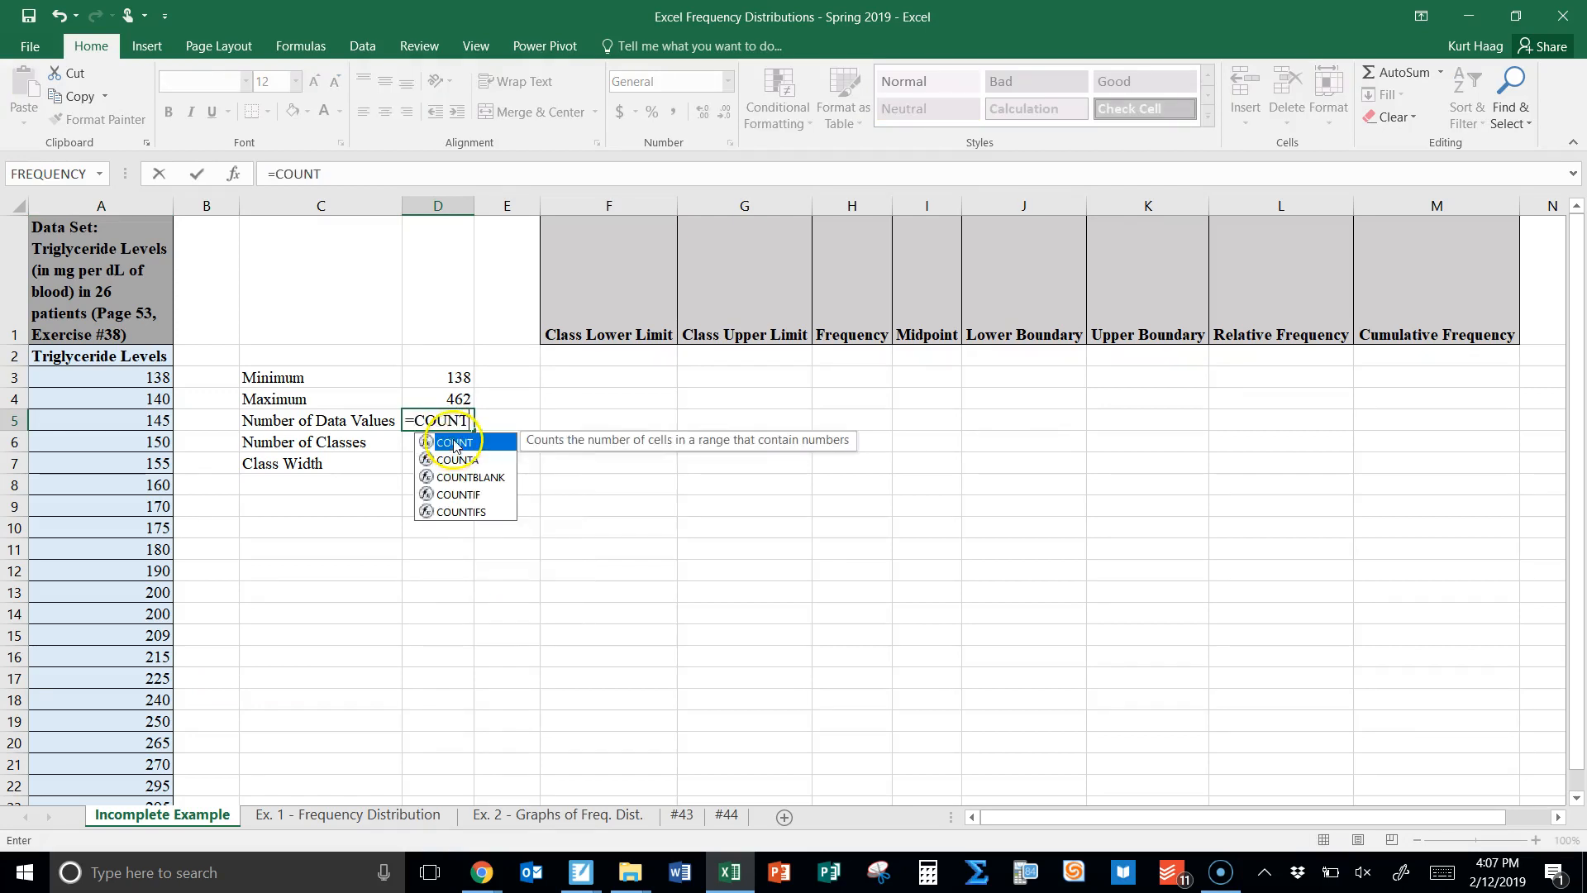
text(()
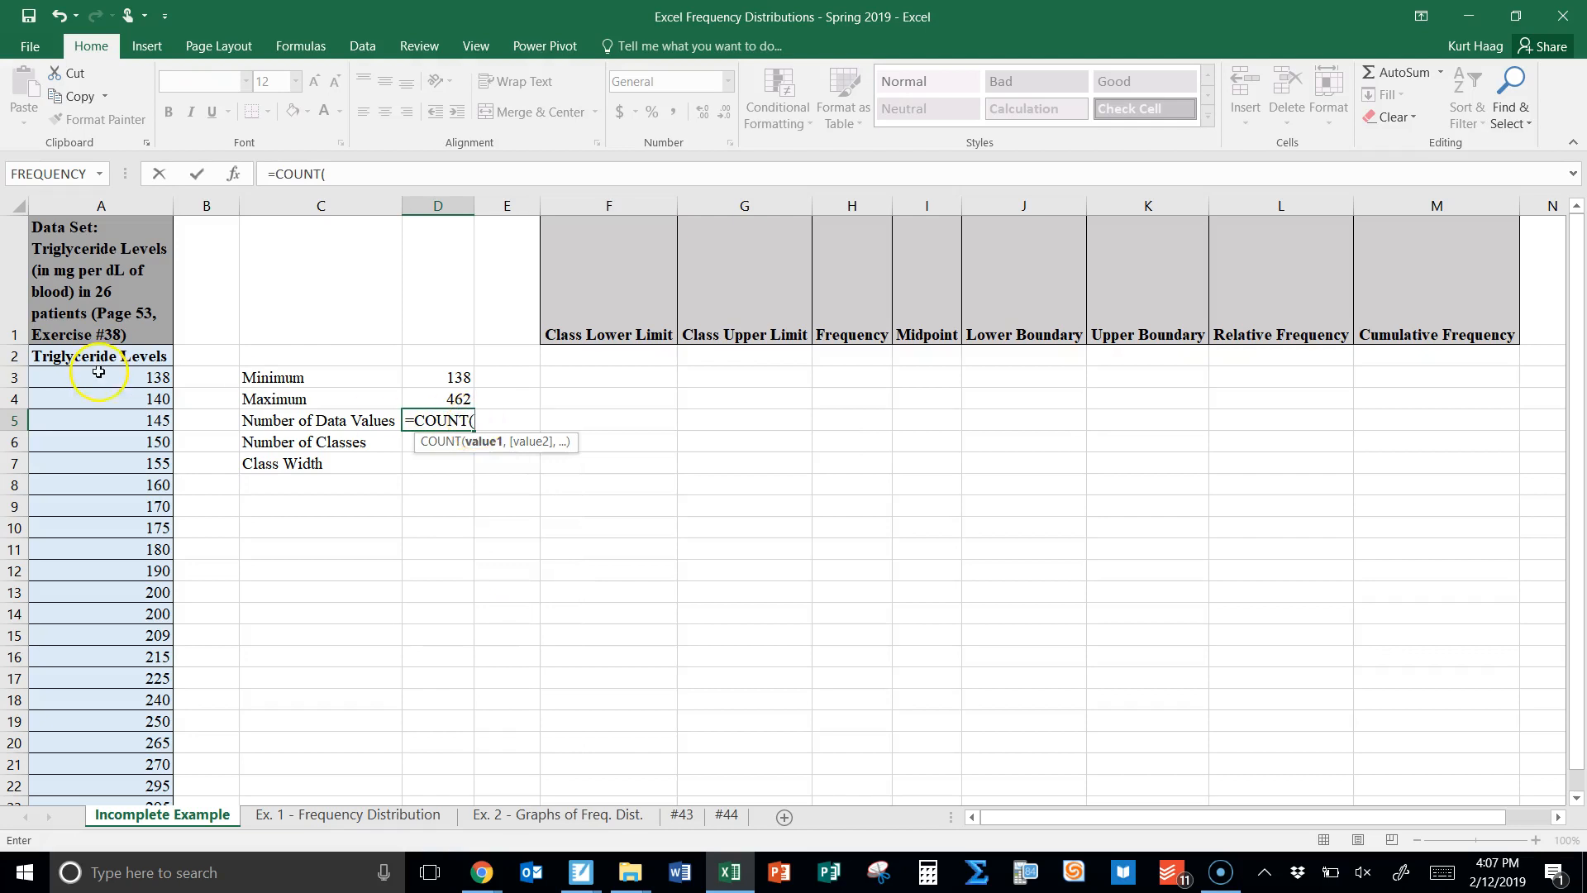
drag(120, 378, 89, 743)
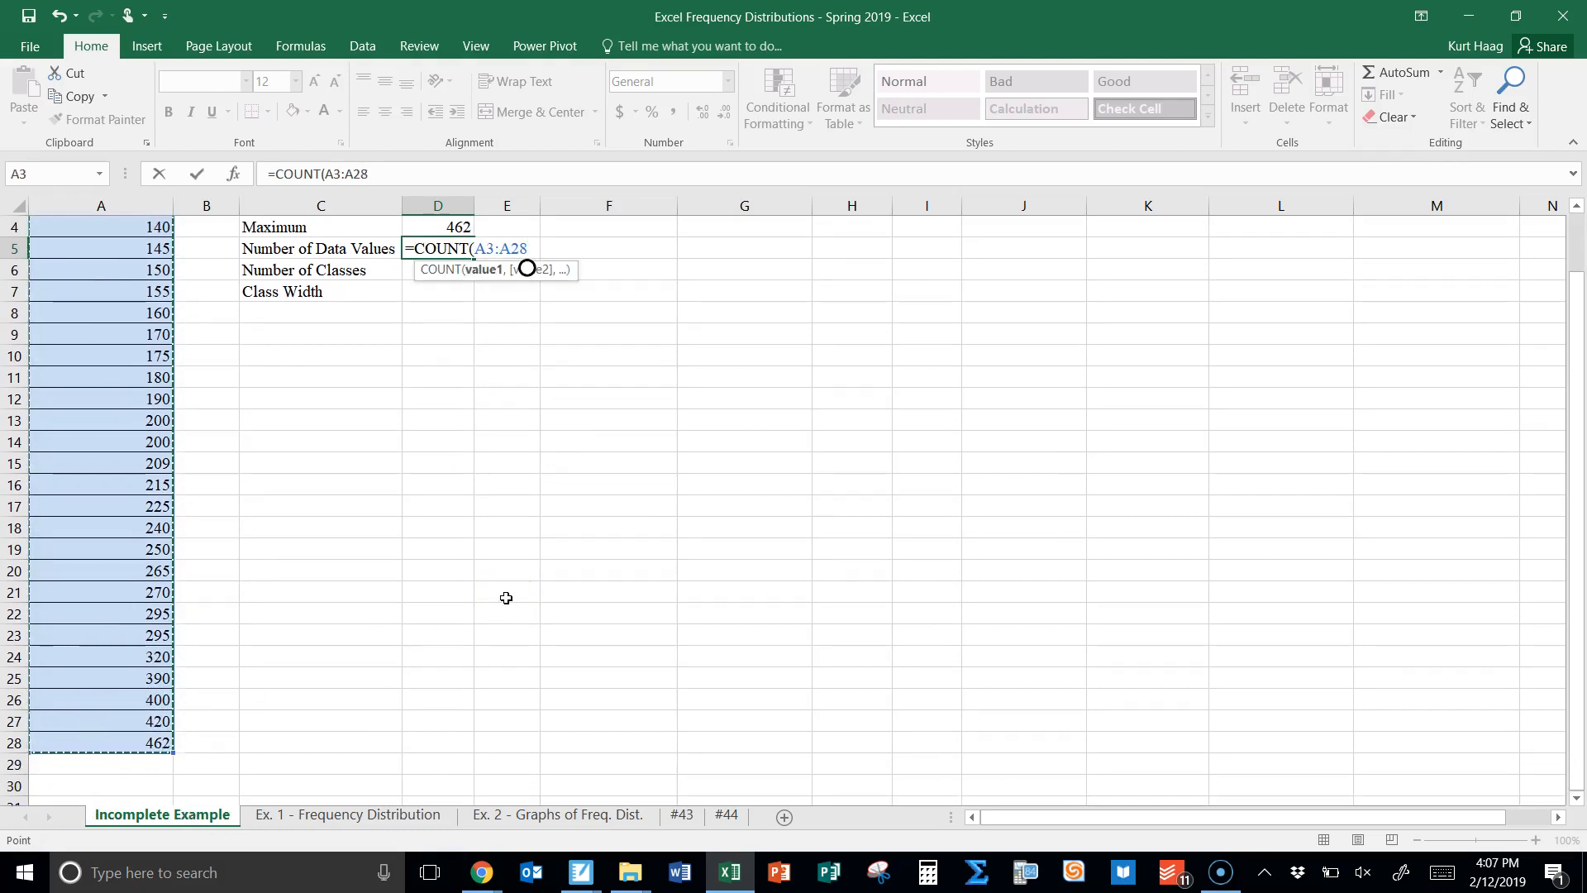
key(Return)
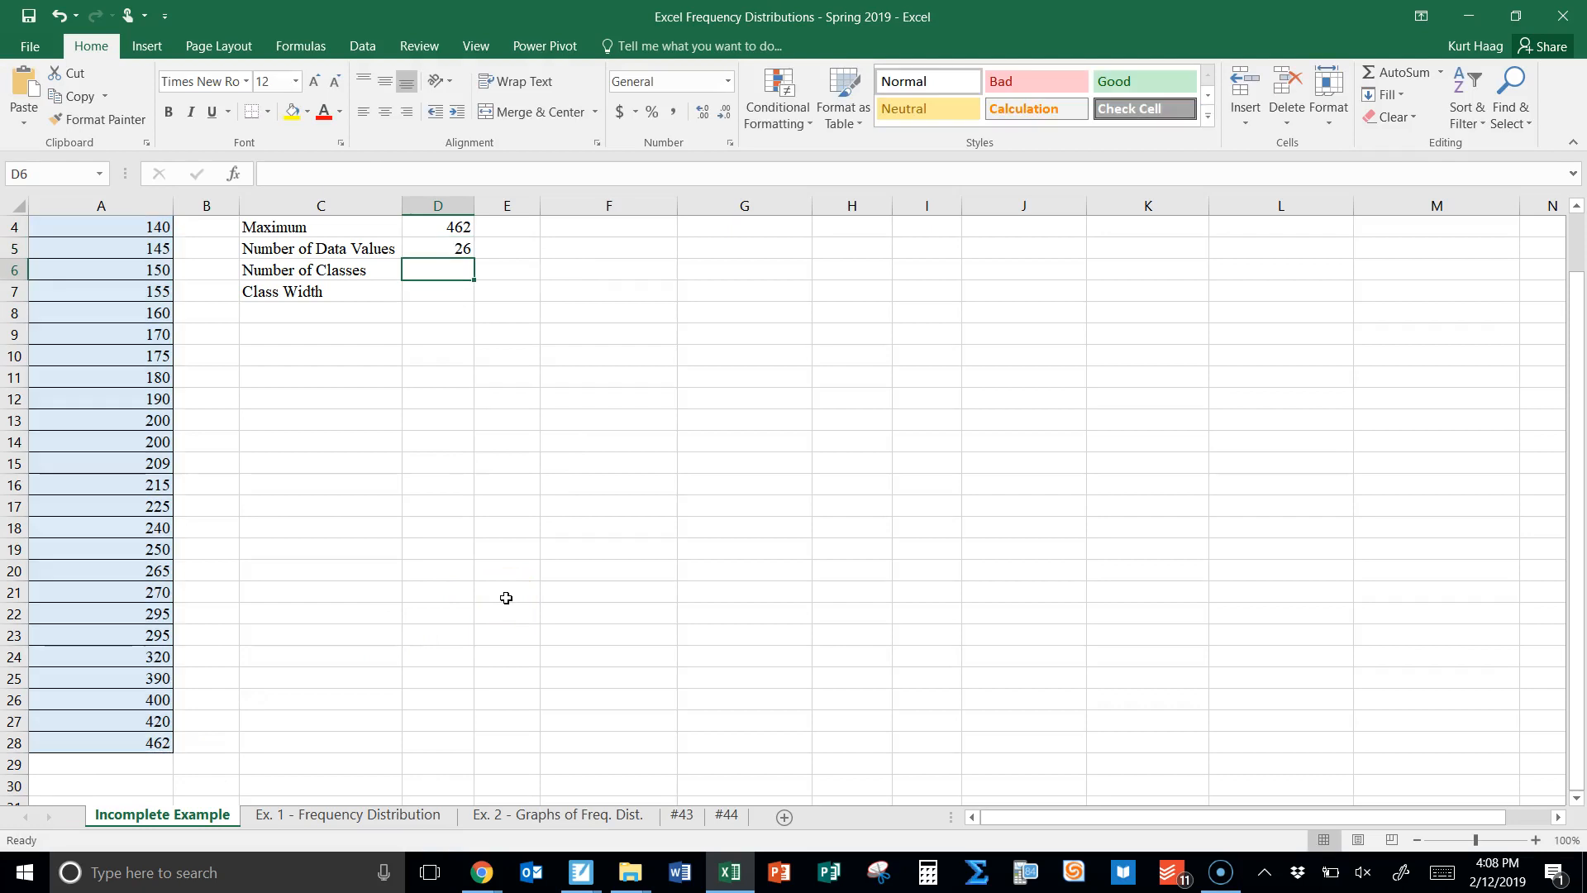
- Look over the triglyceride data in column A and set the number of classes in D6 to 5
drag(1580, 446, 1581, 427)
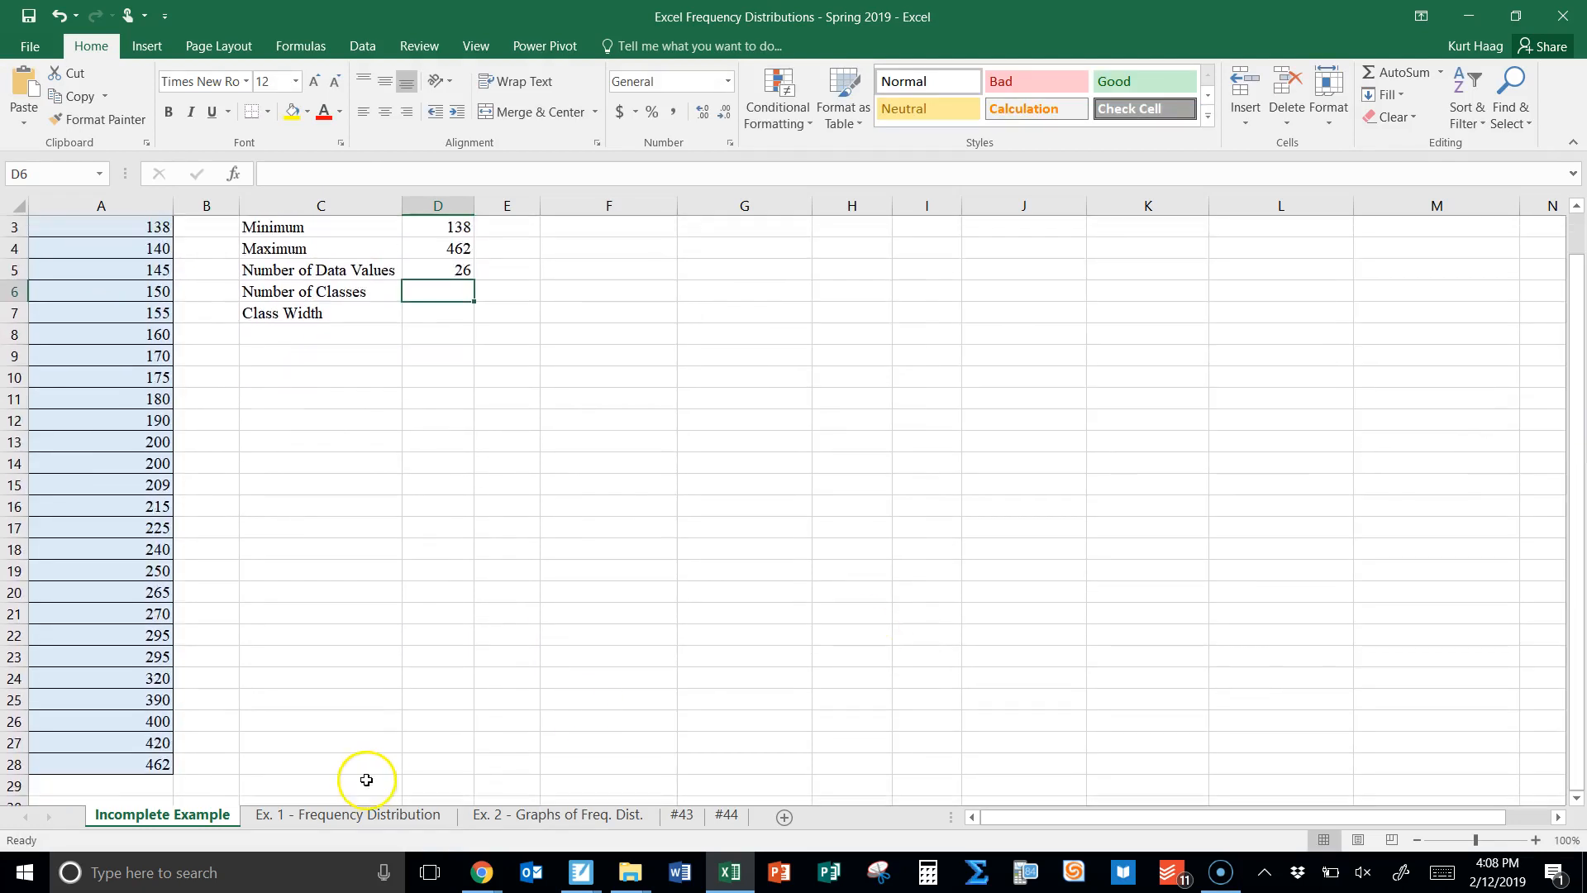
drag(141, 762, 122, 378)
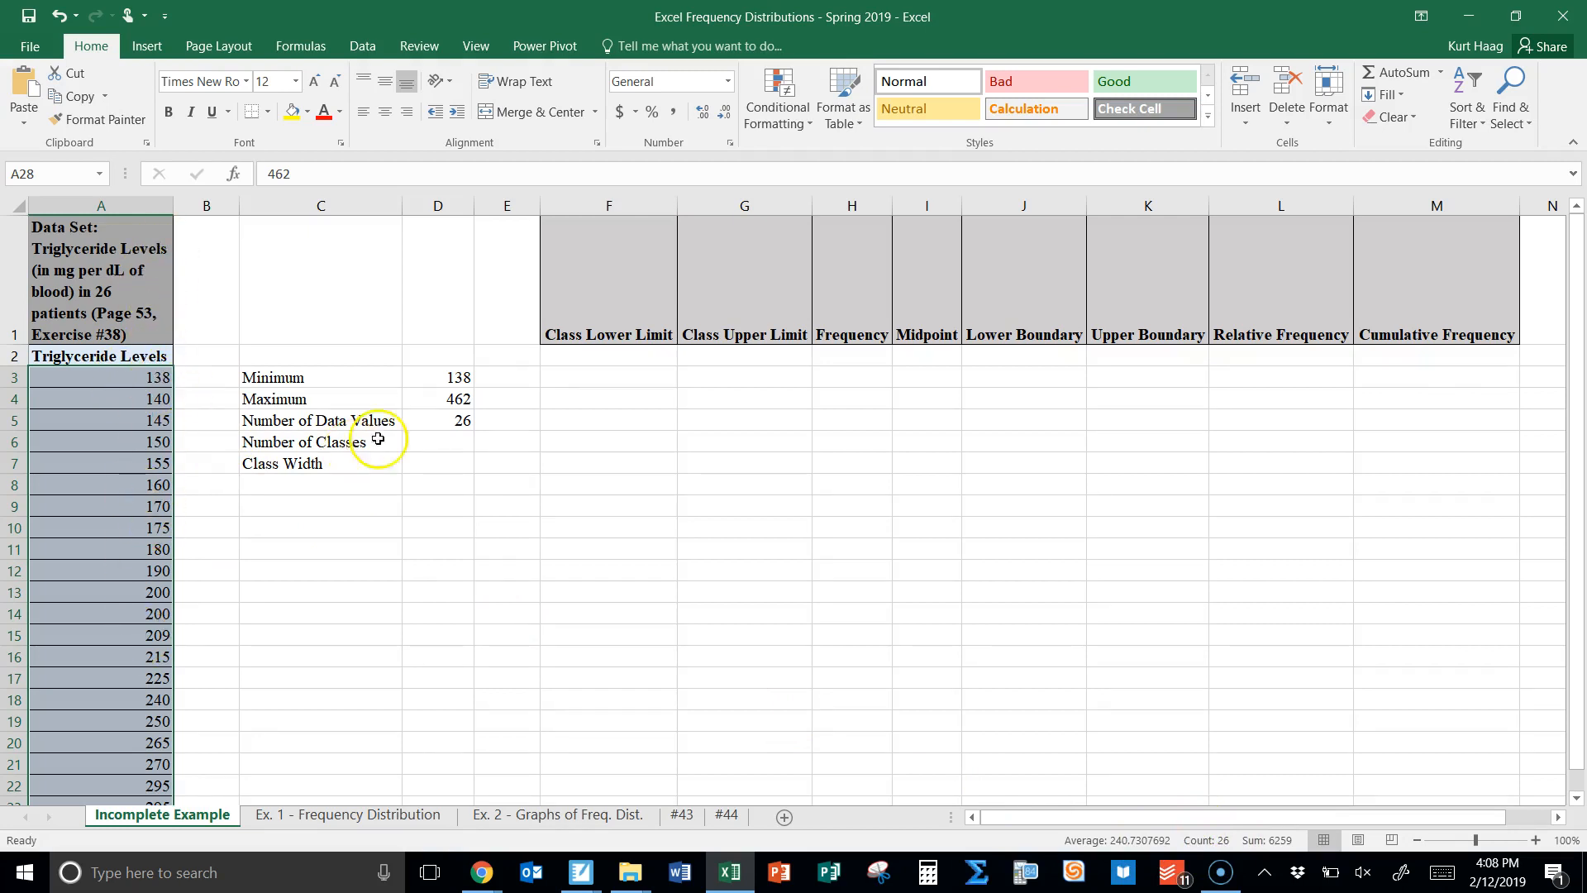
click(452, 446)
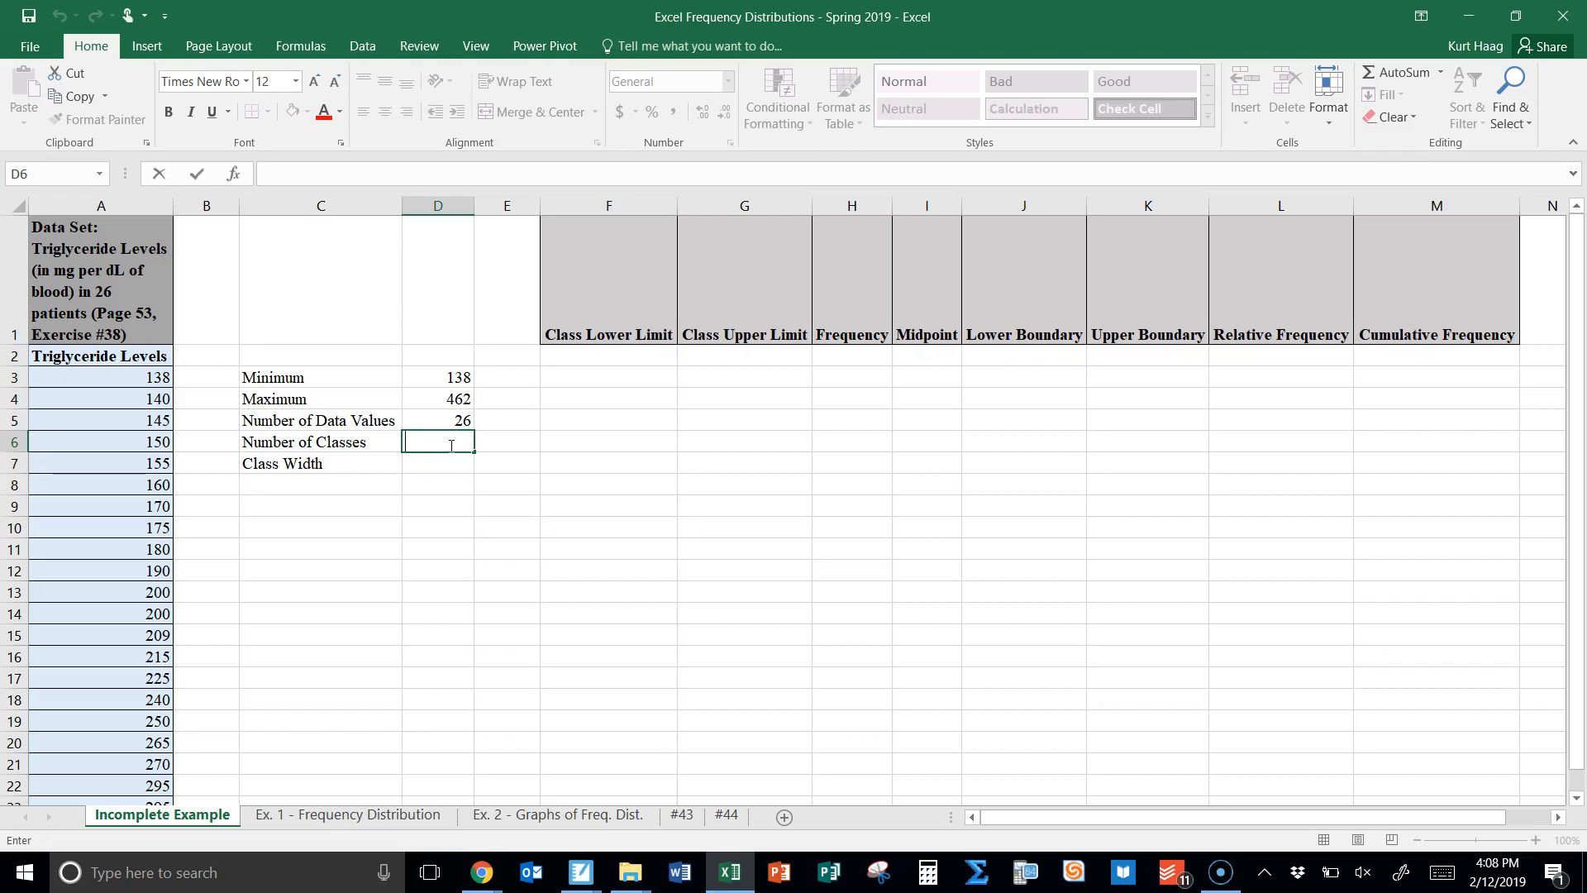
text(5)
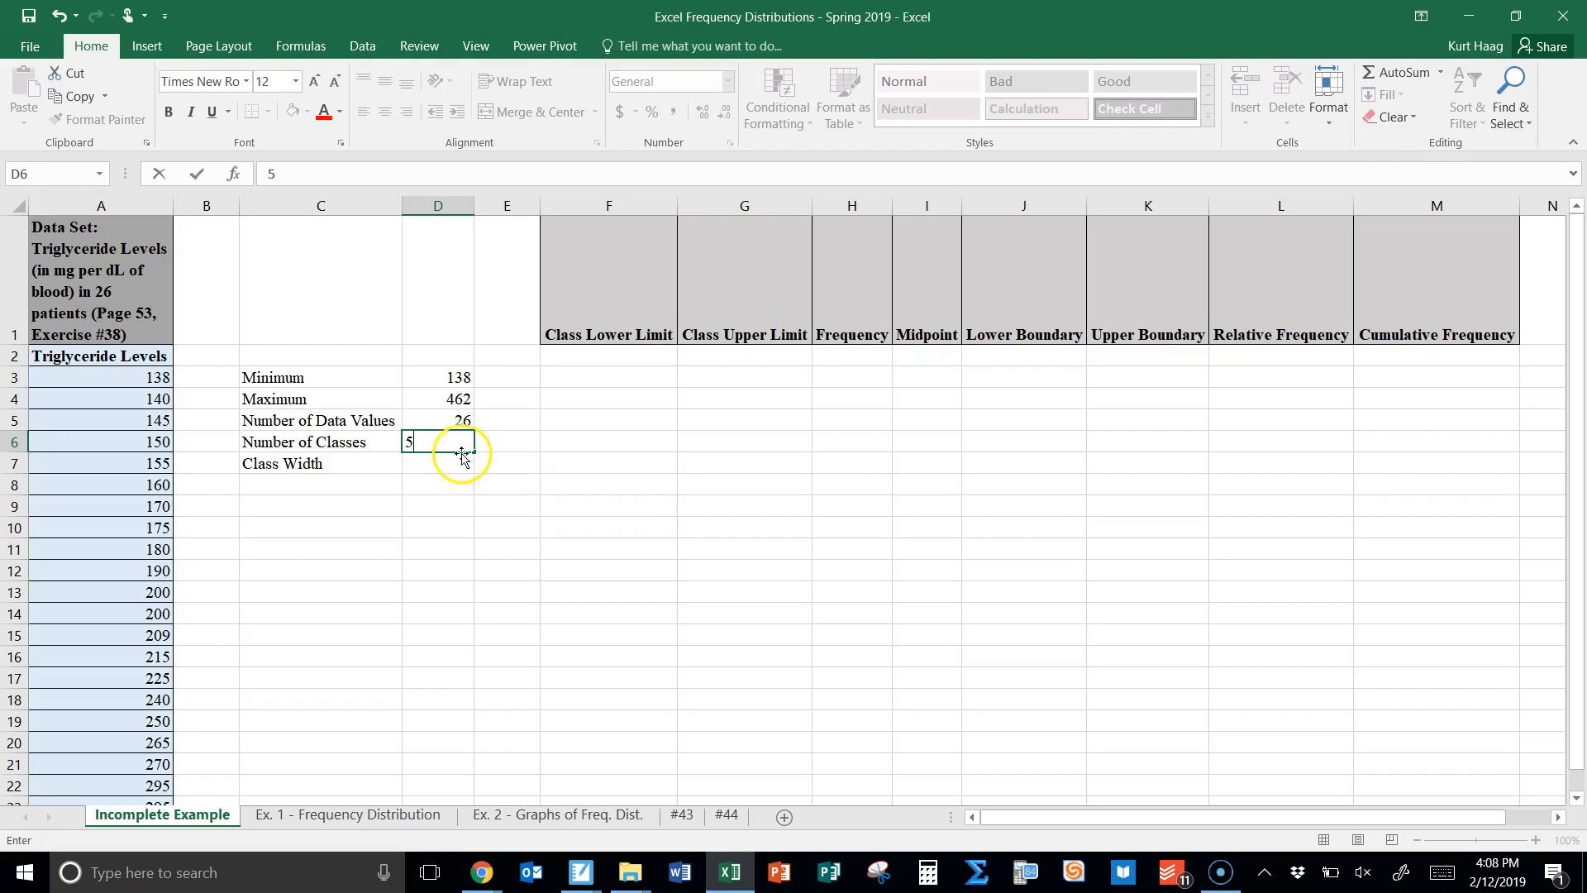
key(Return)
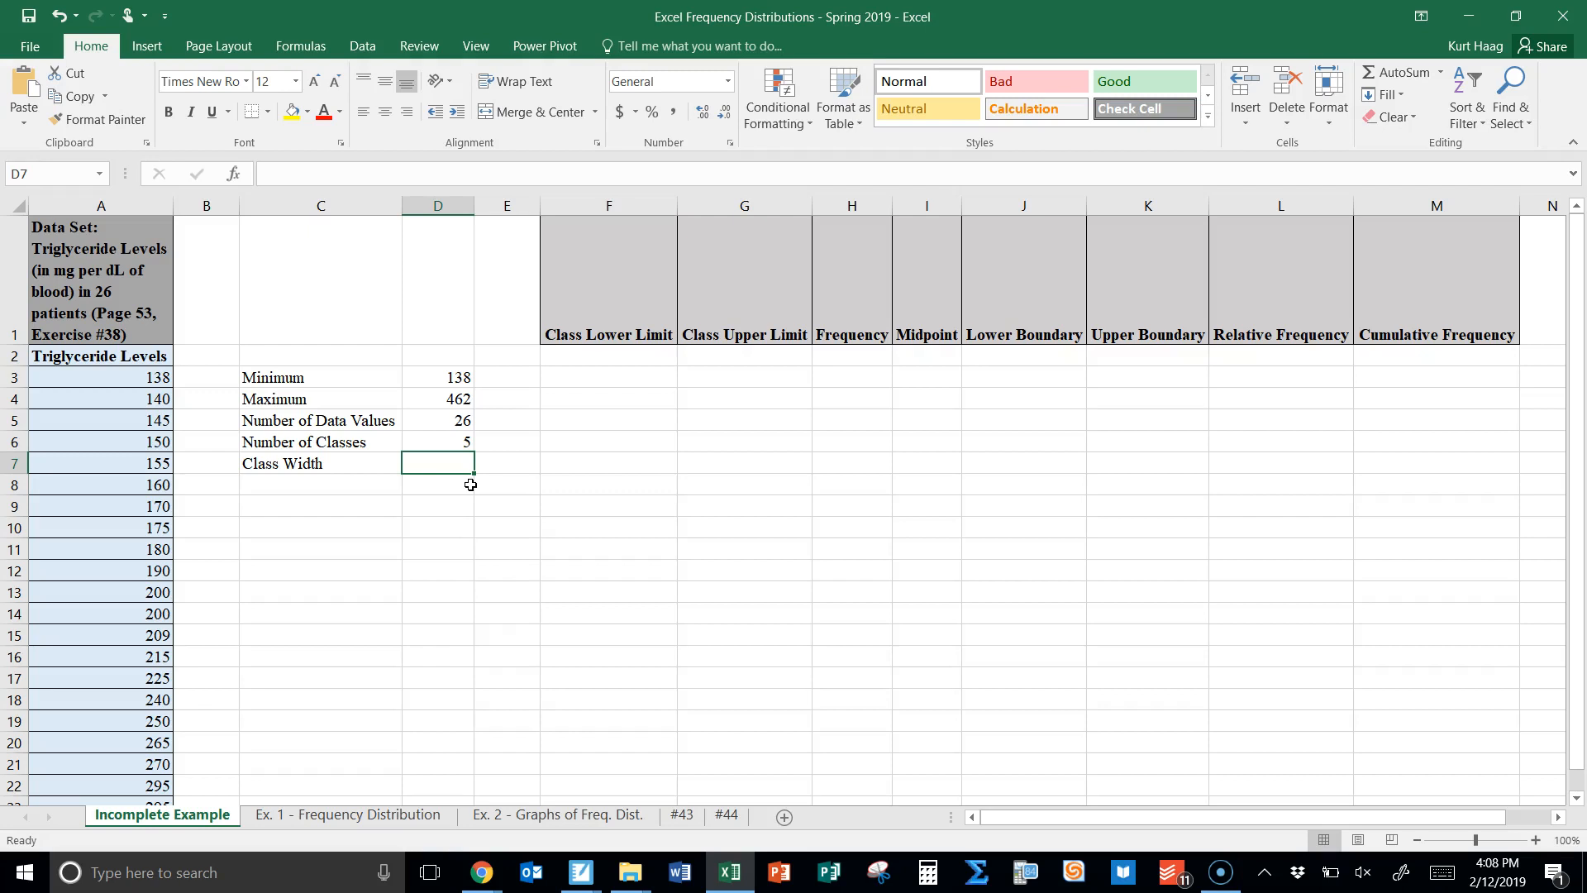
- Enter the class width formula =(462-138)/5 in cell D7
double_click(444, 461)
text(=)
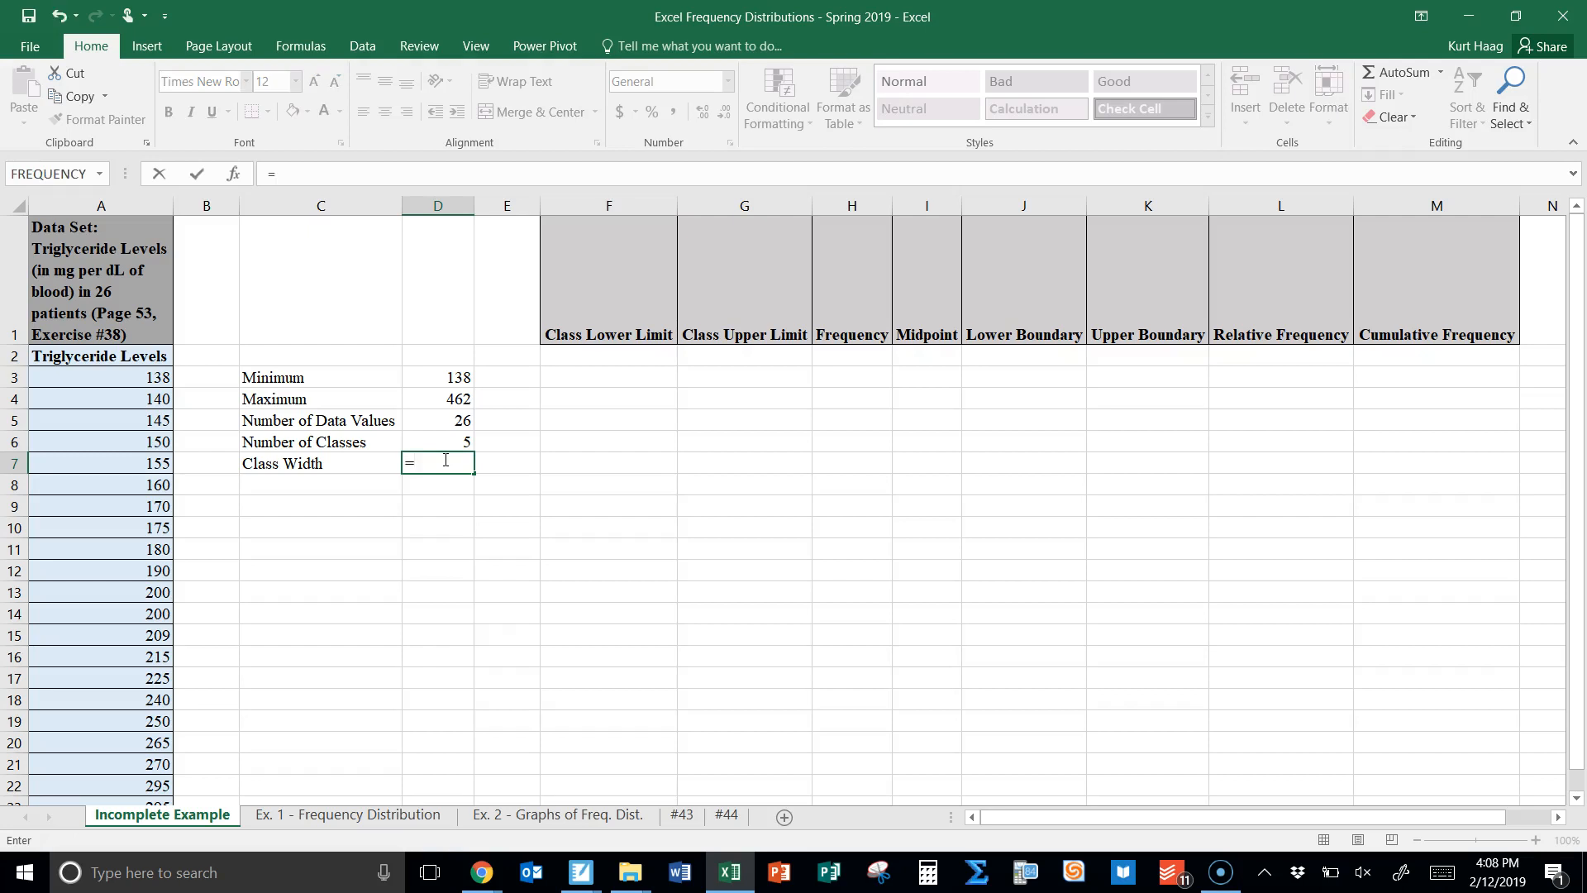
text(()
text(462-138))
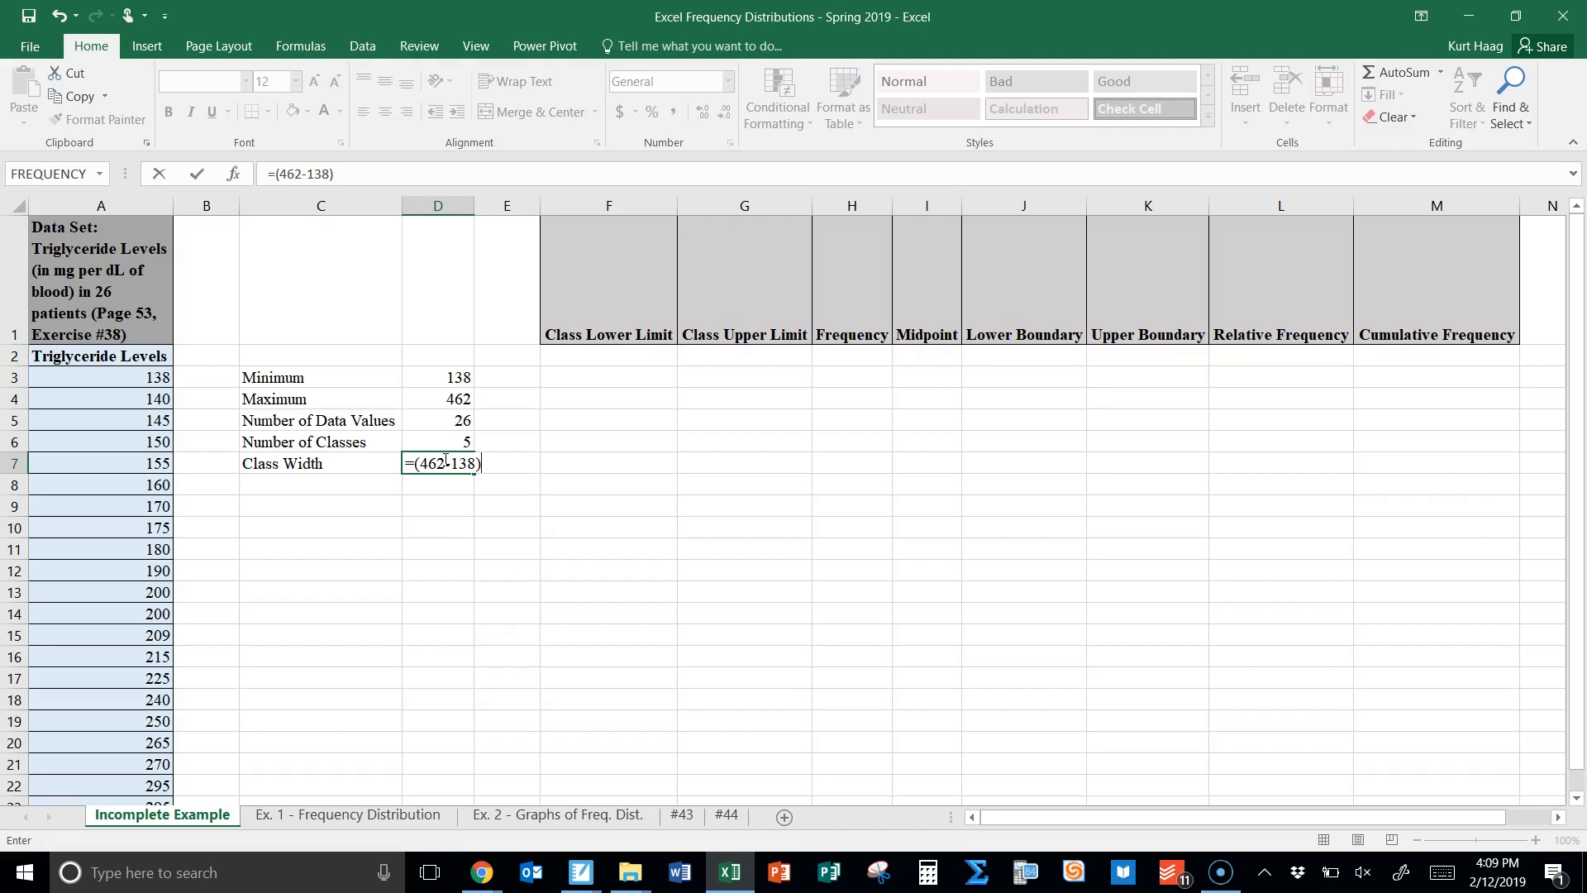
text(/5)
- Replace the typed maximum and minimum in the class width formula with cell references so it reads =(D4-D3)/5
click(446, 462)
key(BackSpace)
key(BackSpace)
key(BackSpace)
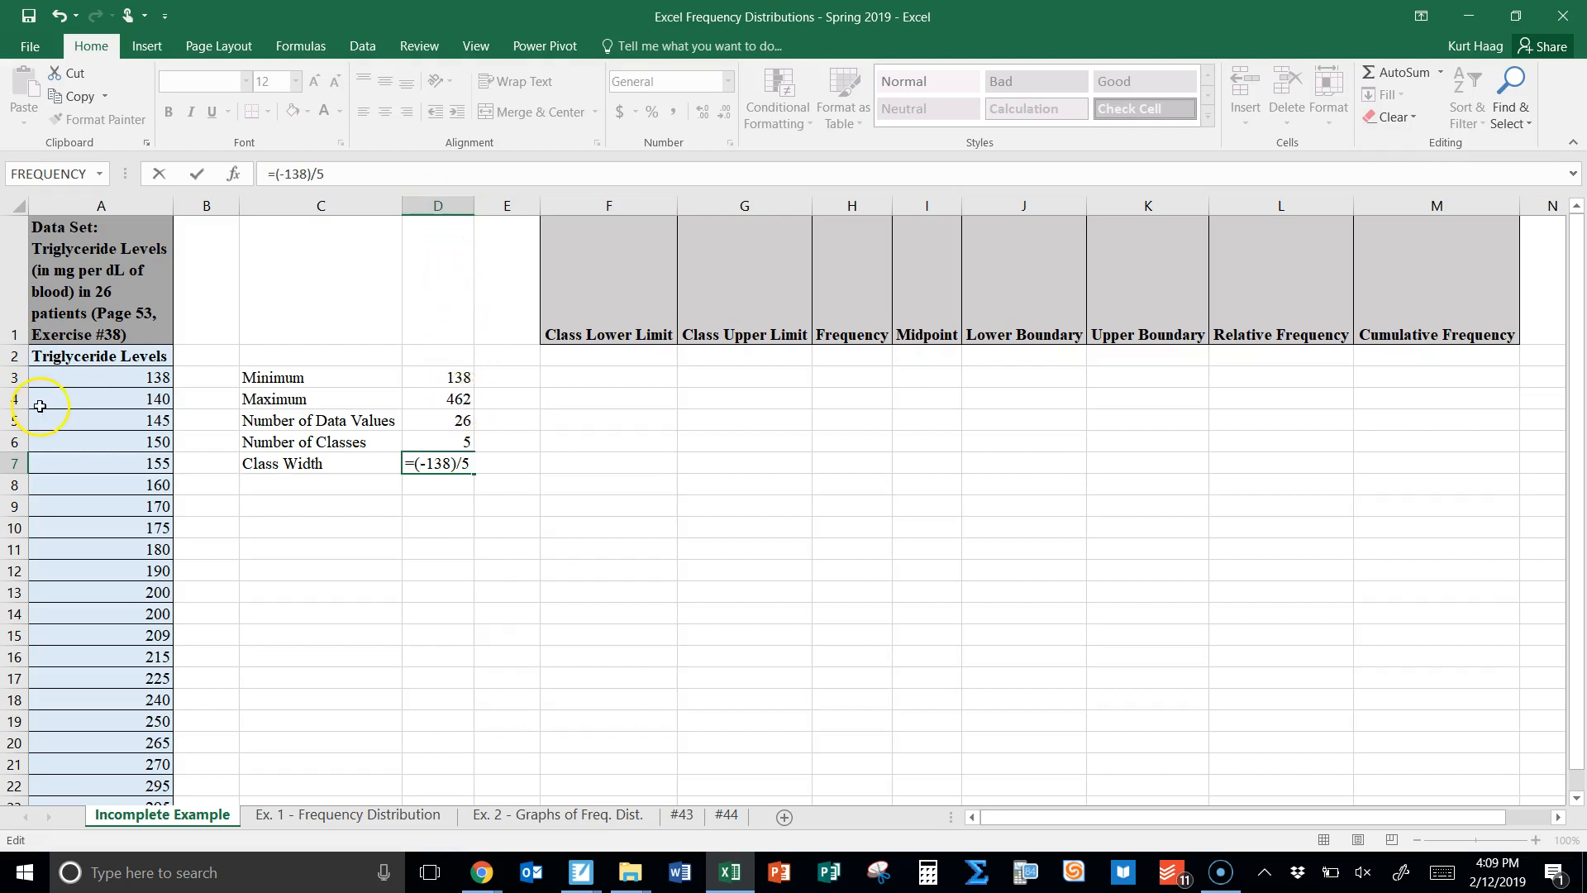
text(D4)
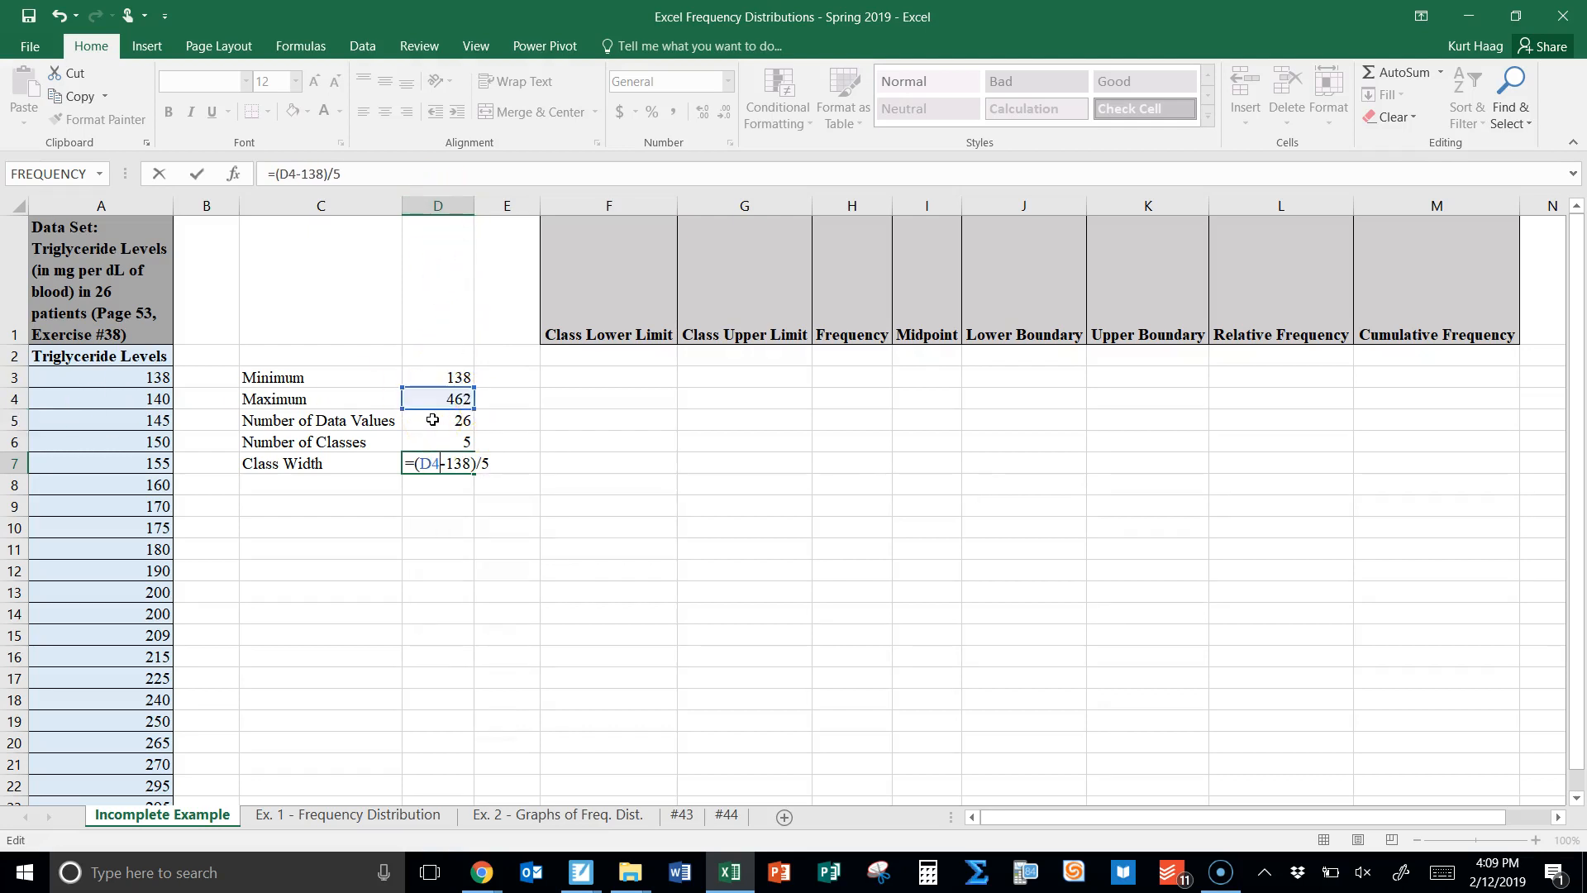
click(470, 464)
key(BackSpace)
key(BackSpace)
key(BackSpace)
text(D3)
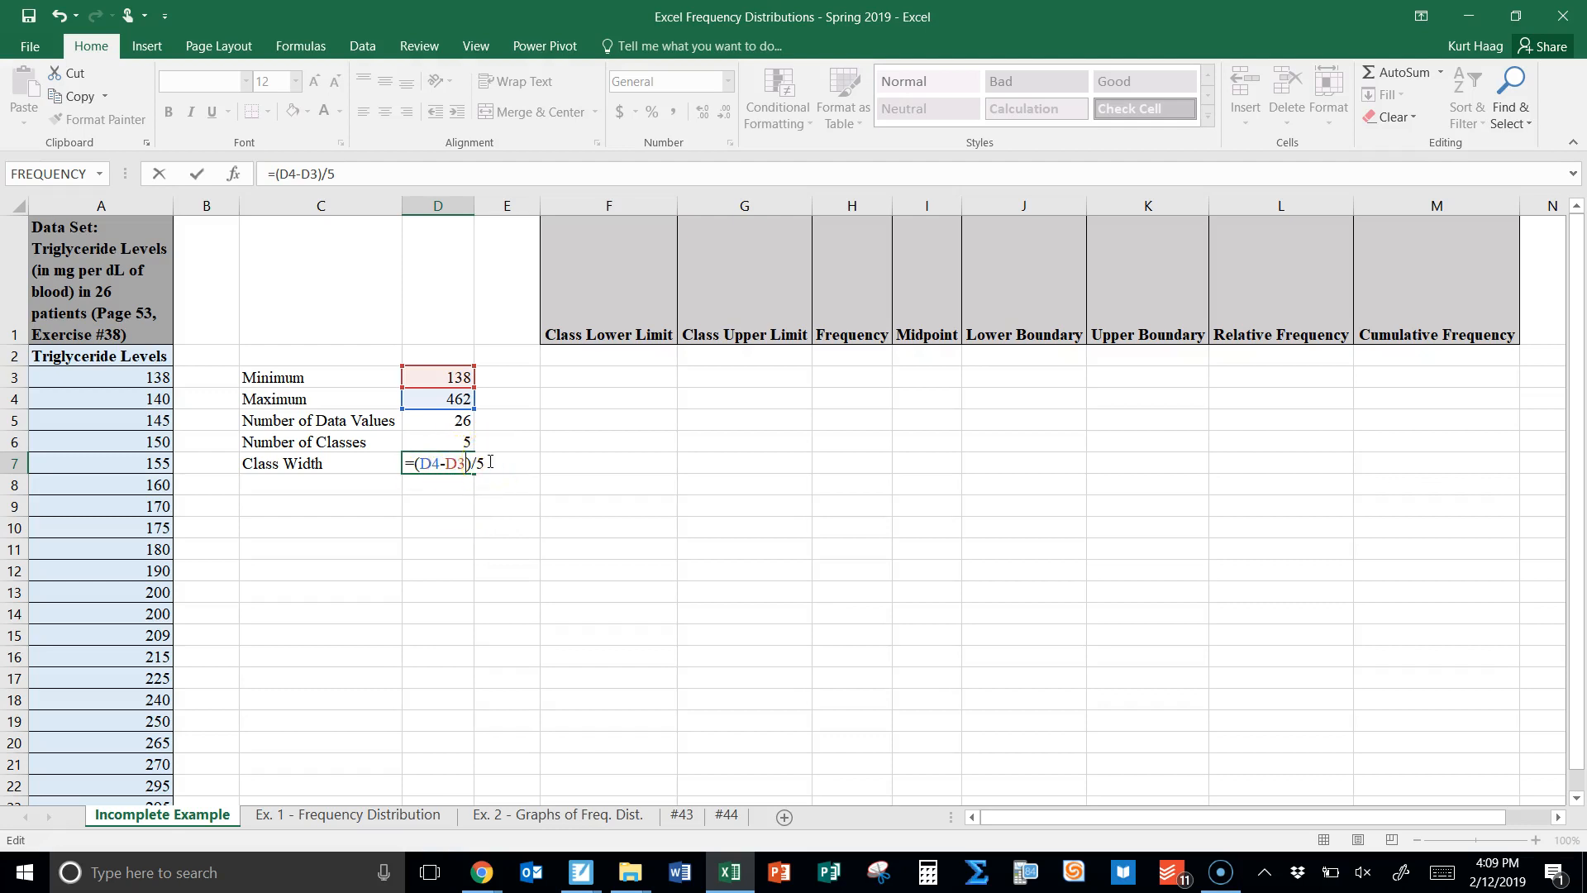
key(Return)
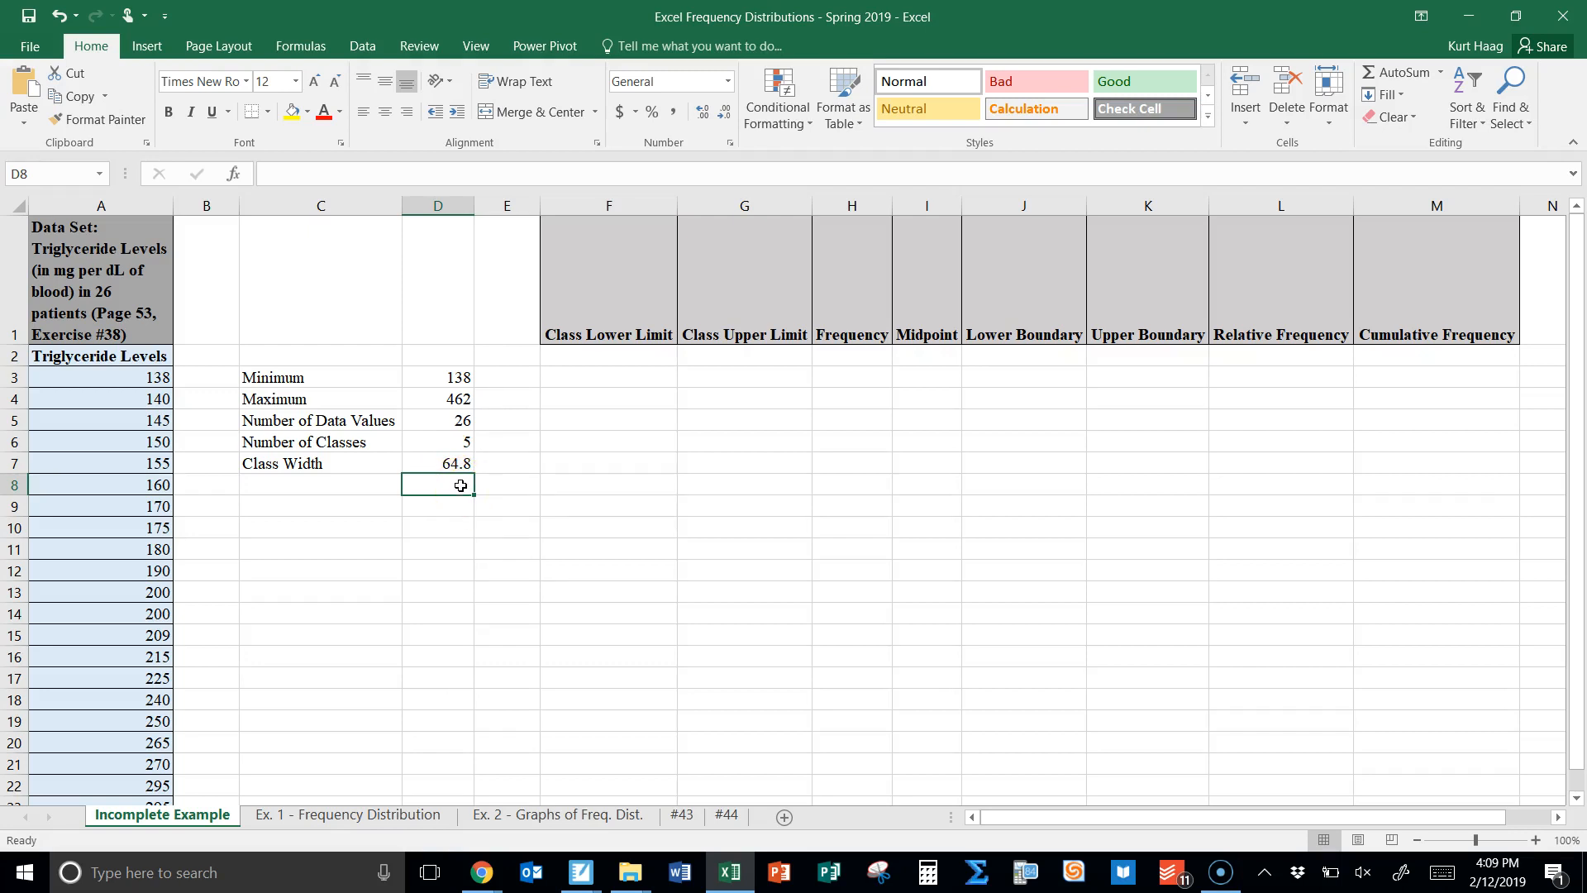
- Add the label "Actual Class Width" in C8 and enter the rounded-up width 65 in D8
click(391, 486)
text(A)
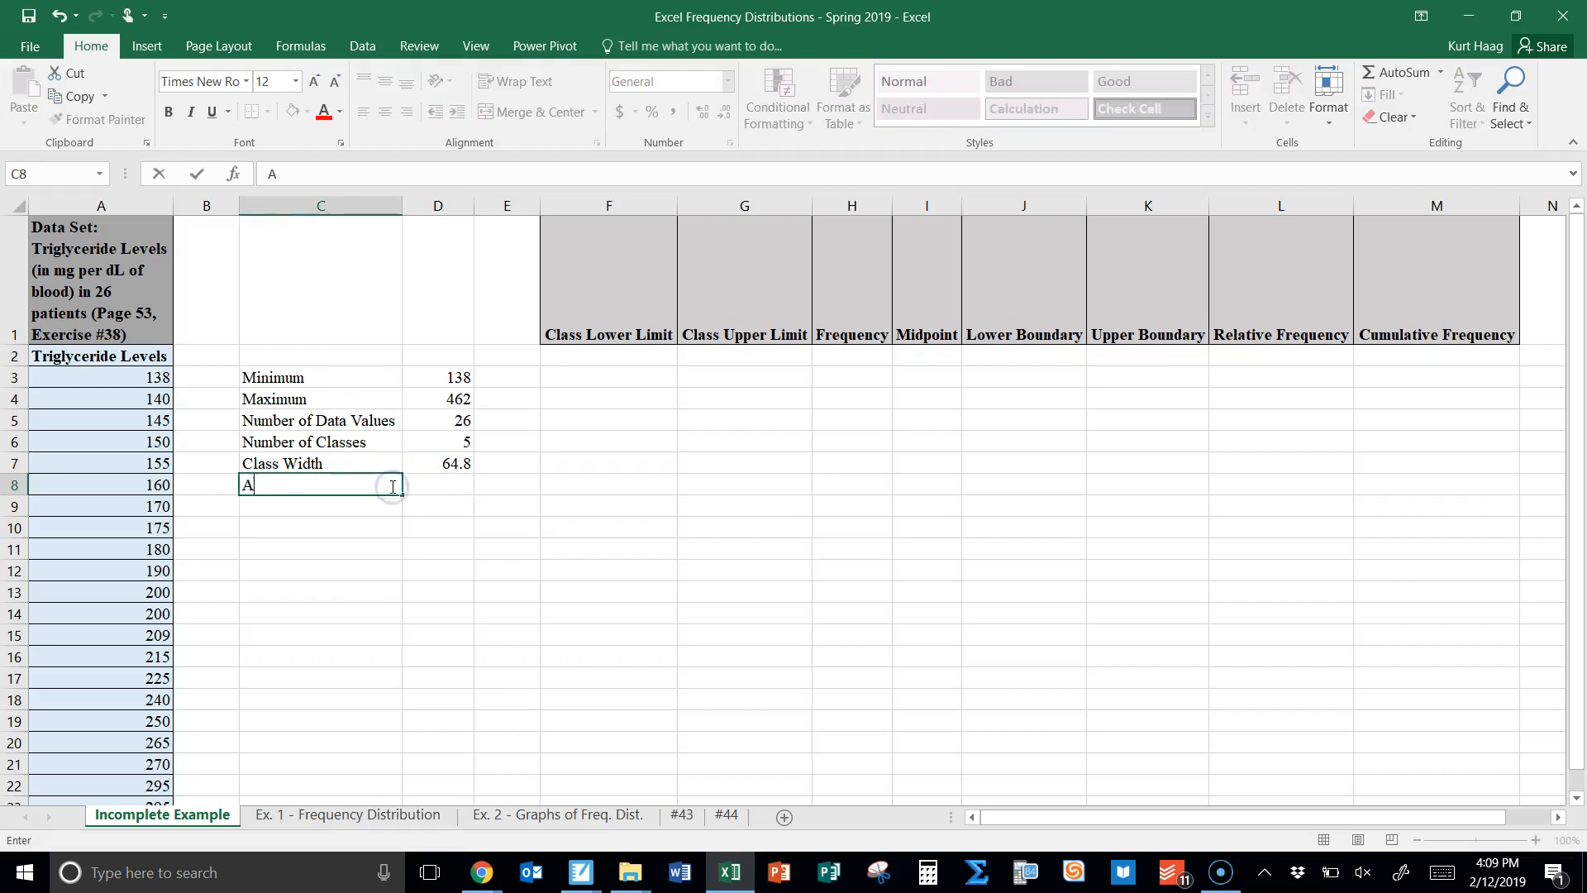
text(ctual Class Width)
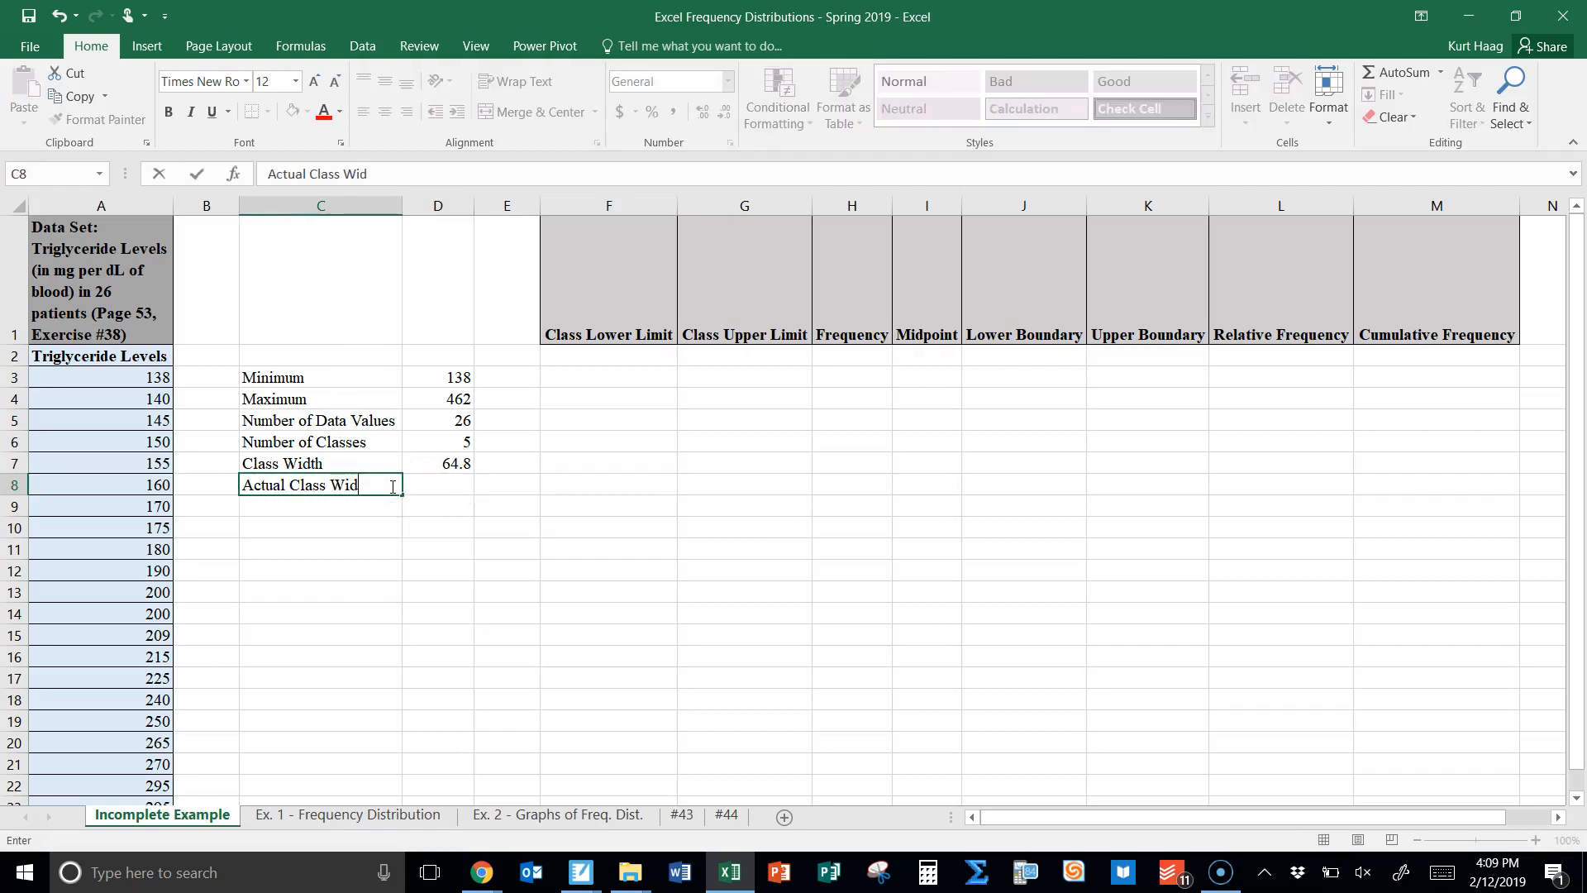
key(Tab)
text(65)
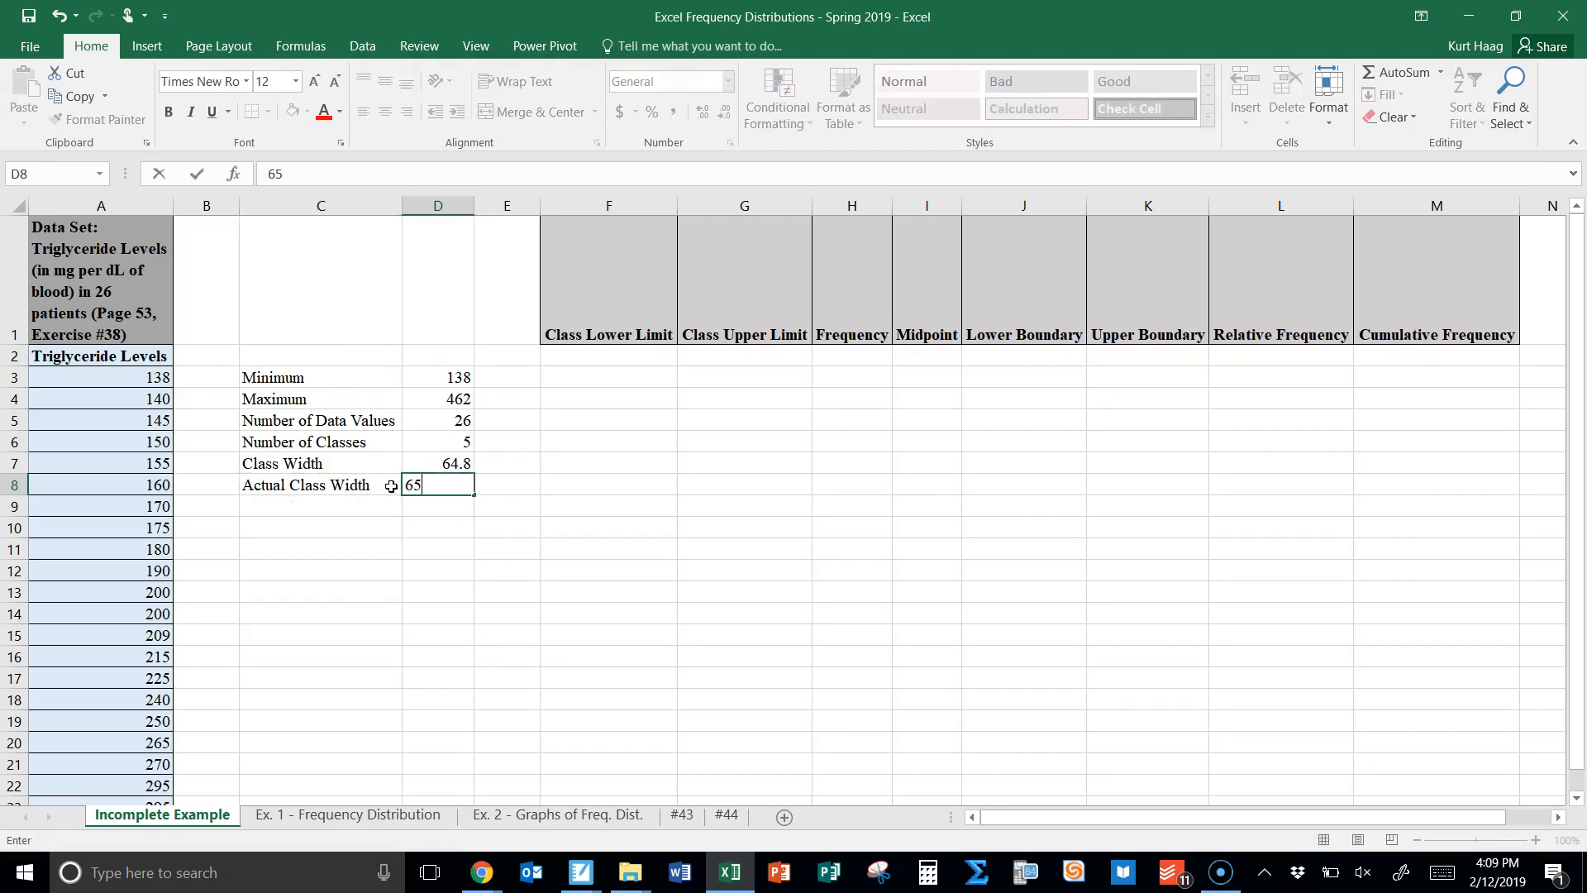
click(517, 505)
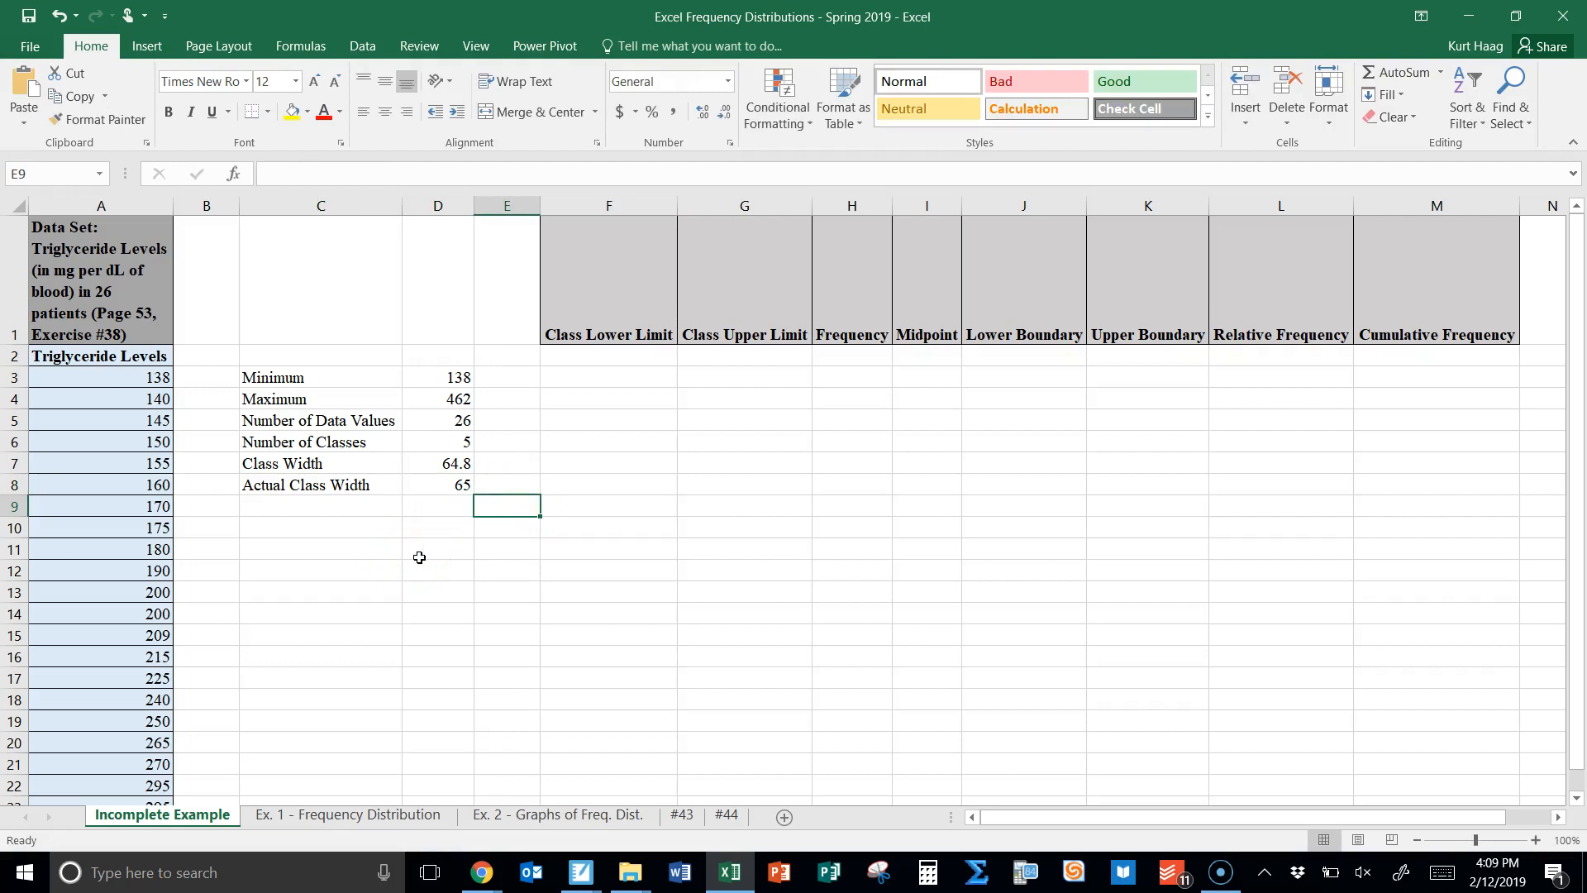
- Dismiss the update notification and enter 138 as the first class lower limit in F3
click(513, 383)
click(577, 381)
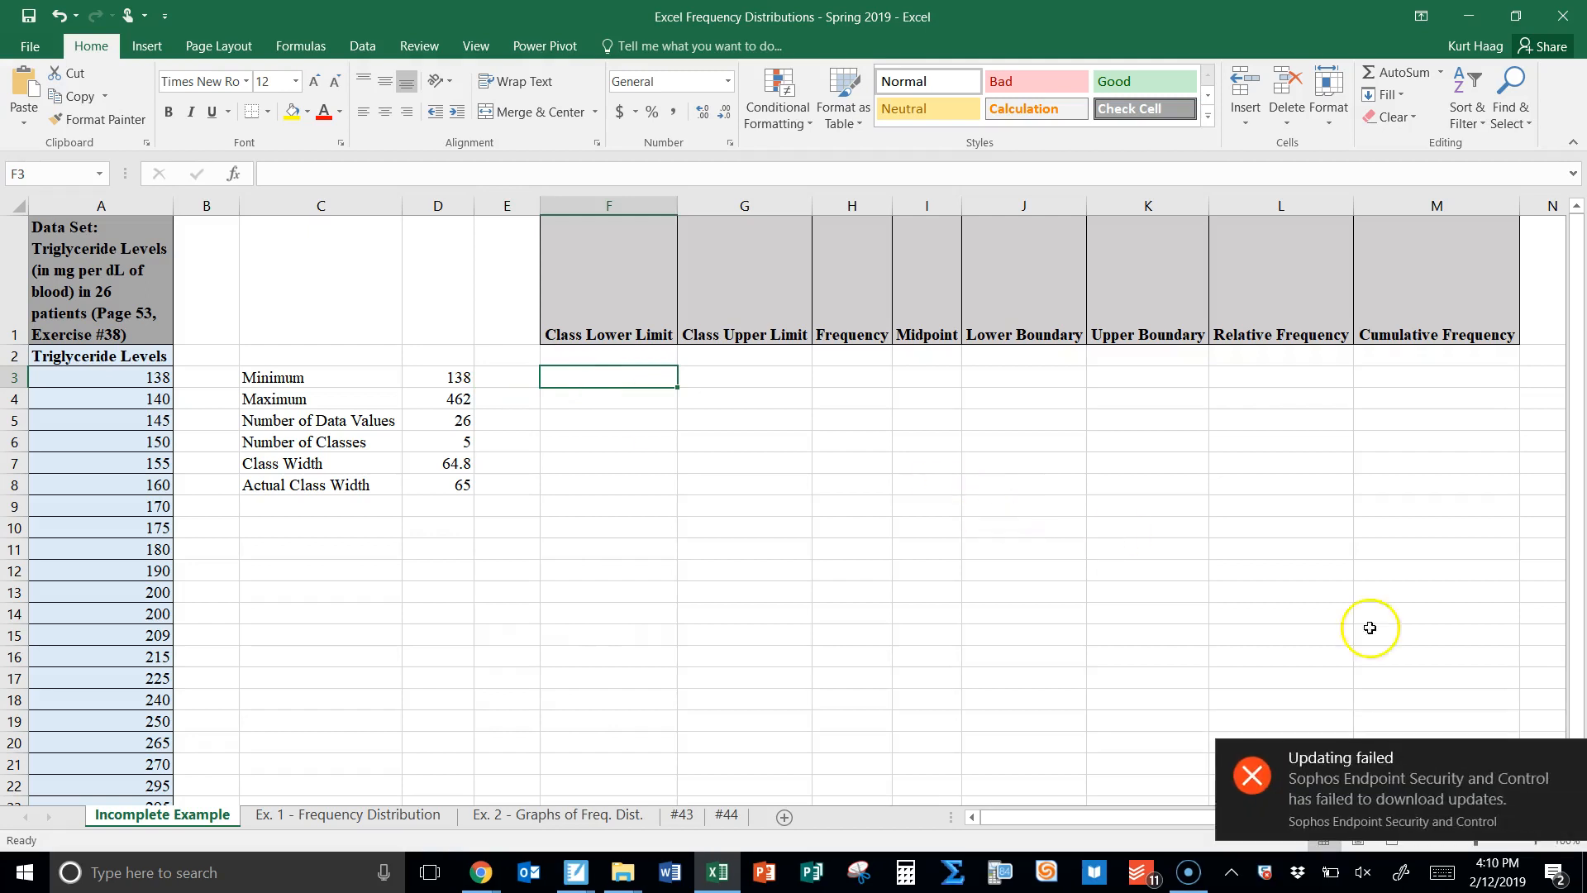
click(1567, 757)
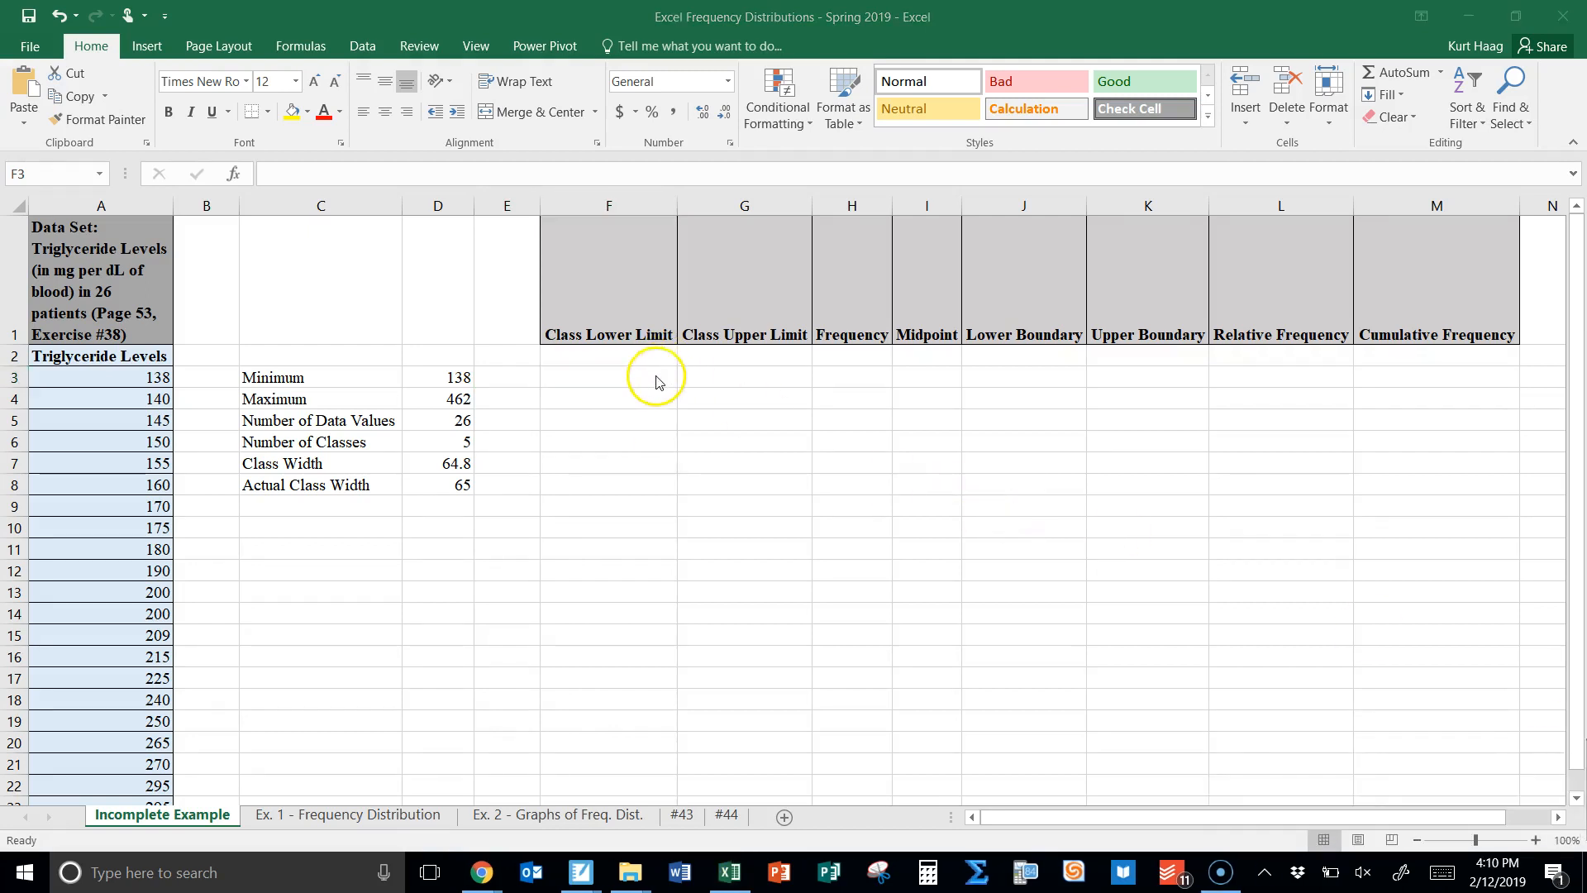
click(655, 376)
double_click(655, 376)
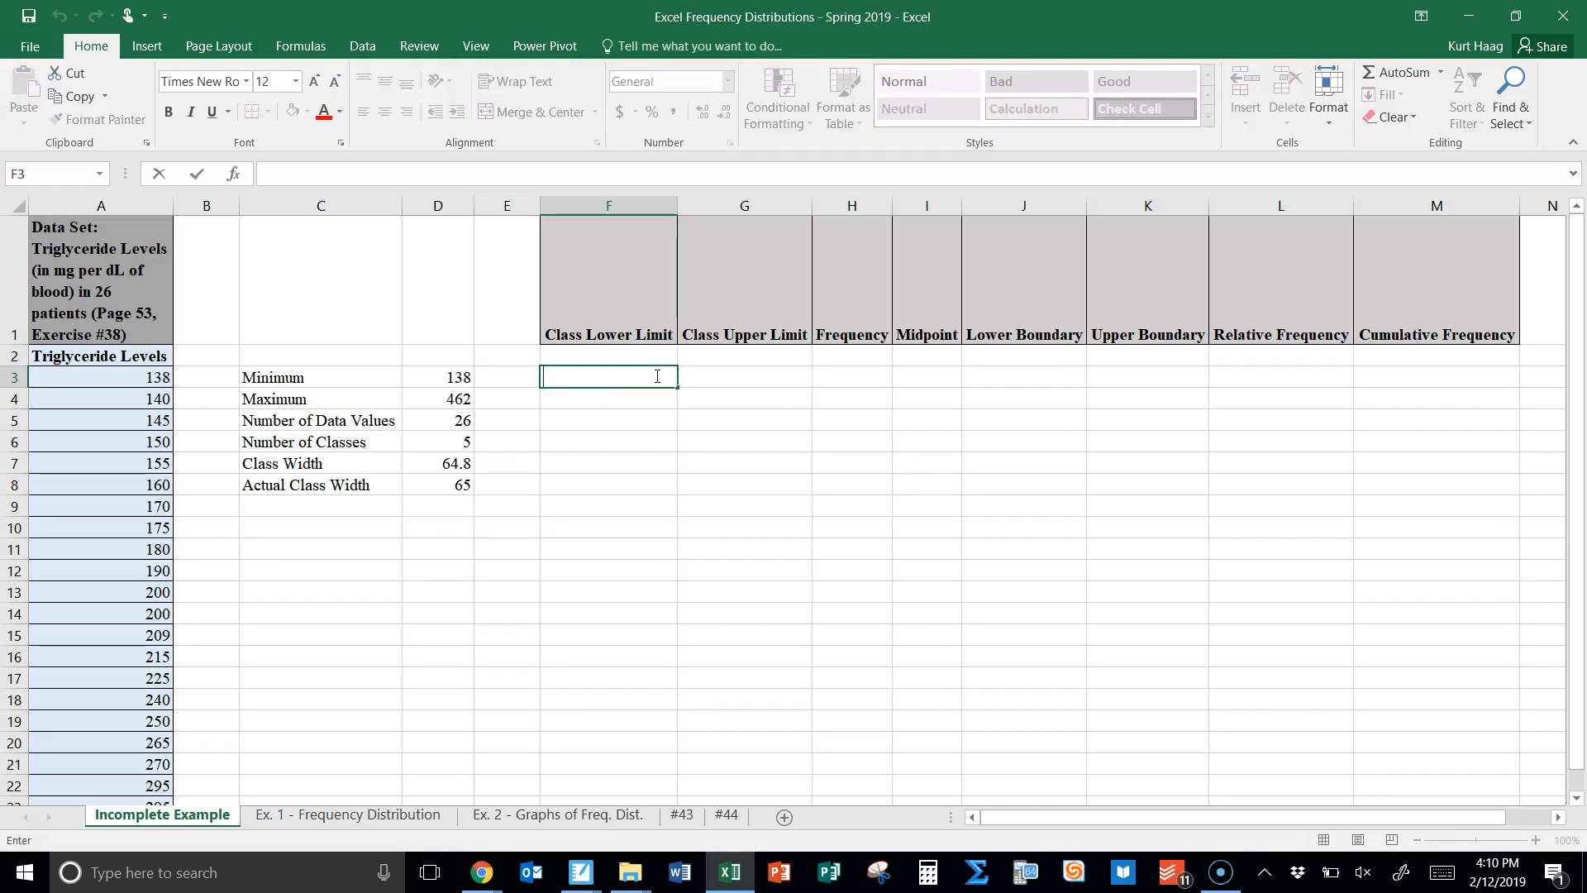
text(138)
key(Return)
click(655, 400)
click(649, 378)
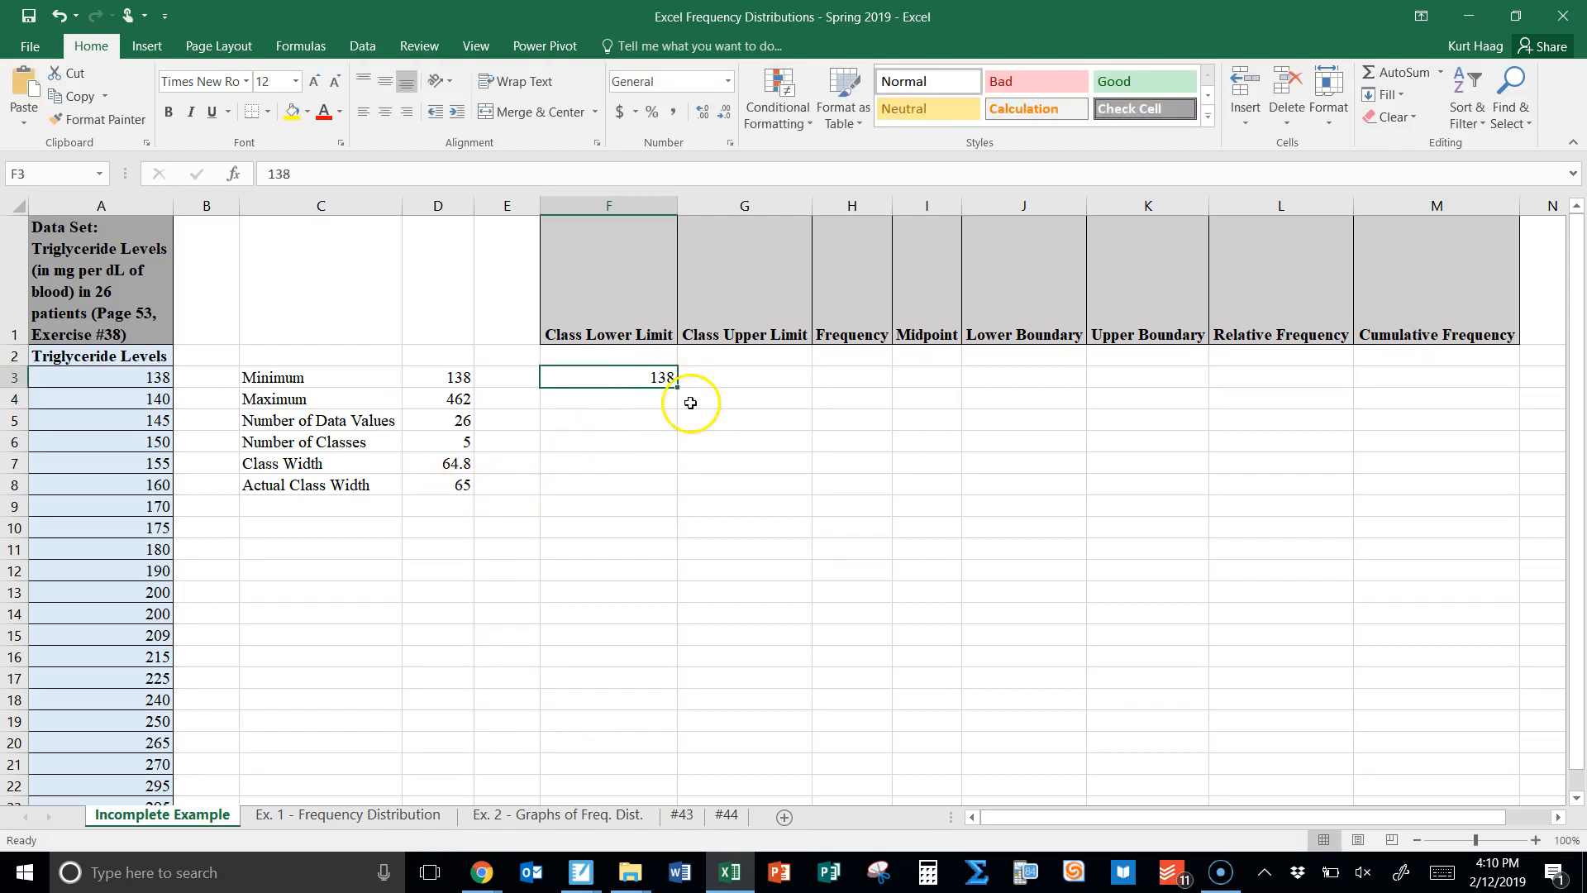
- Calculate the second class lower limit in F4 with the formula =138+65
click(654, 398)
click(653, 419)
click(655, 441)
click(652, 459)
double_click(653, 397)
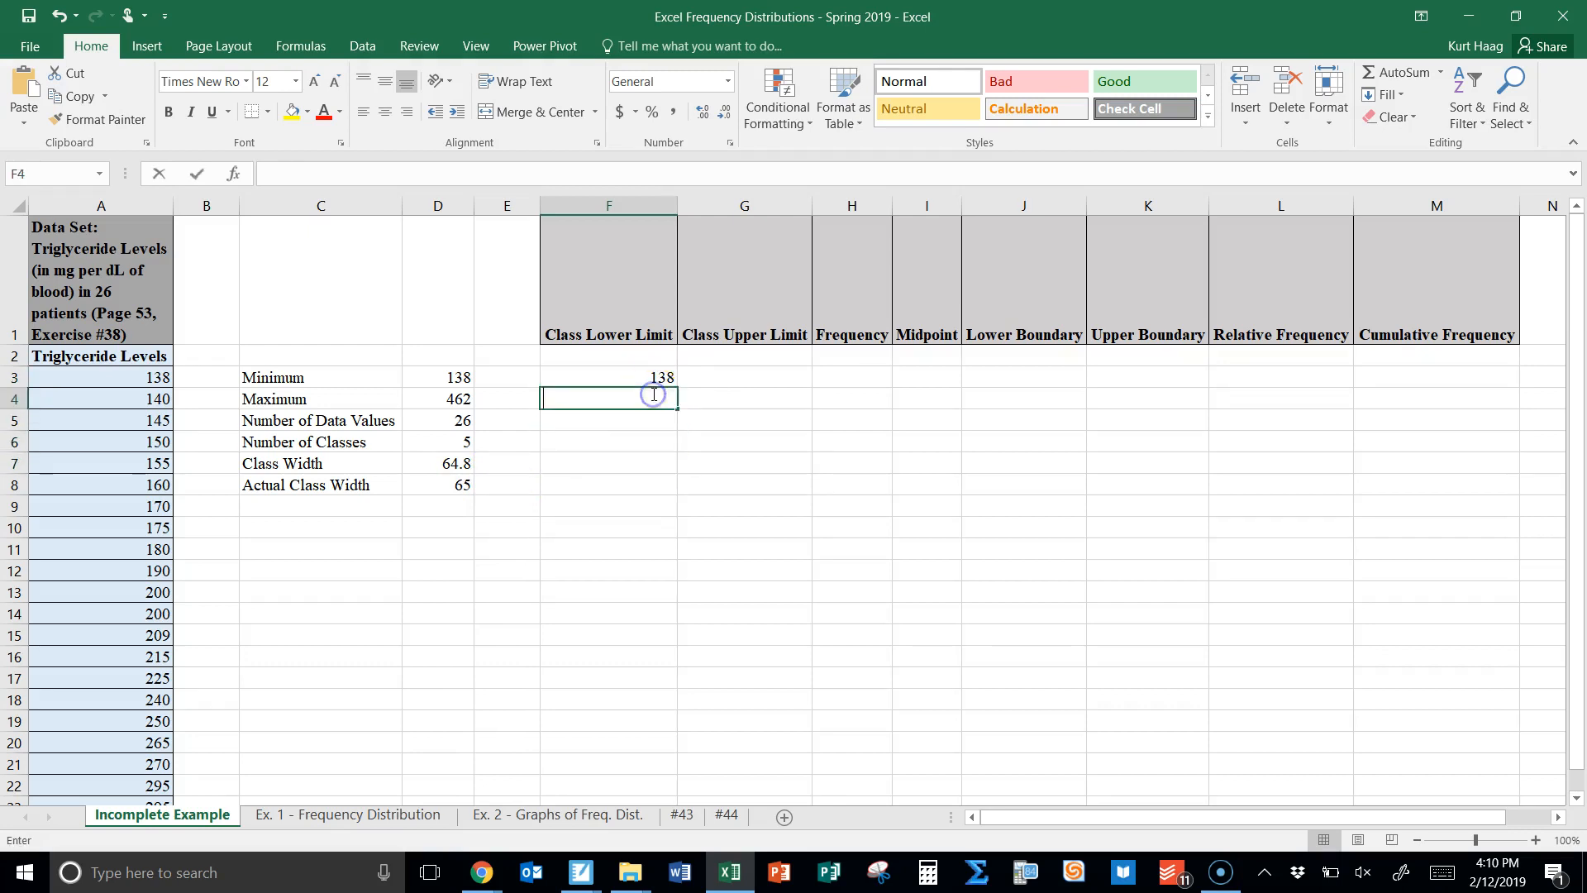
text(=)
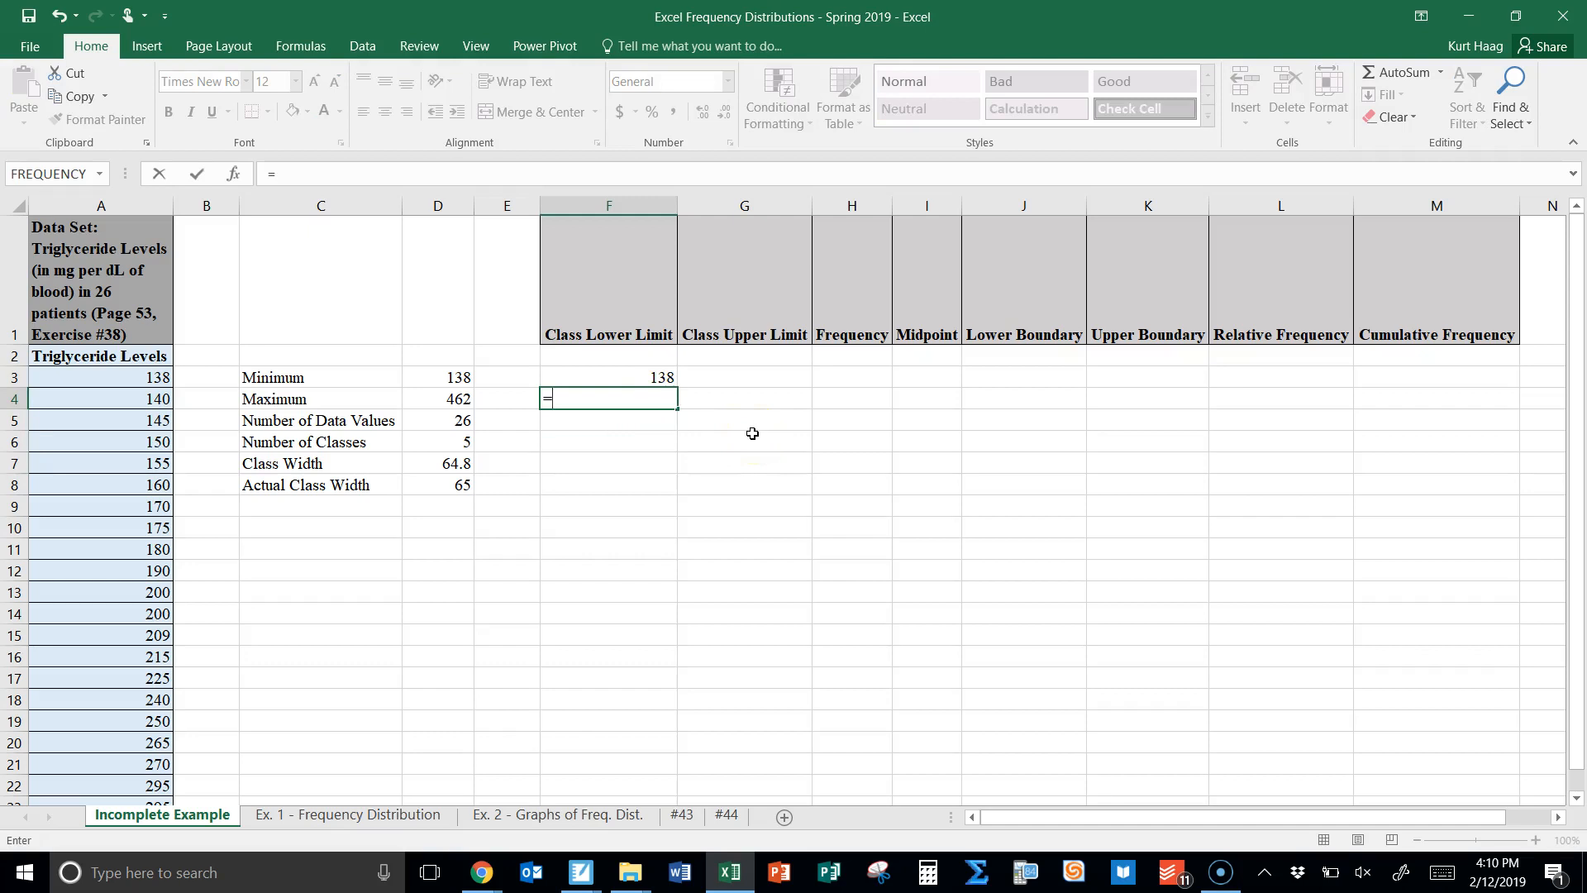
text(138+65)
key(Return)
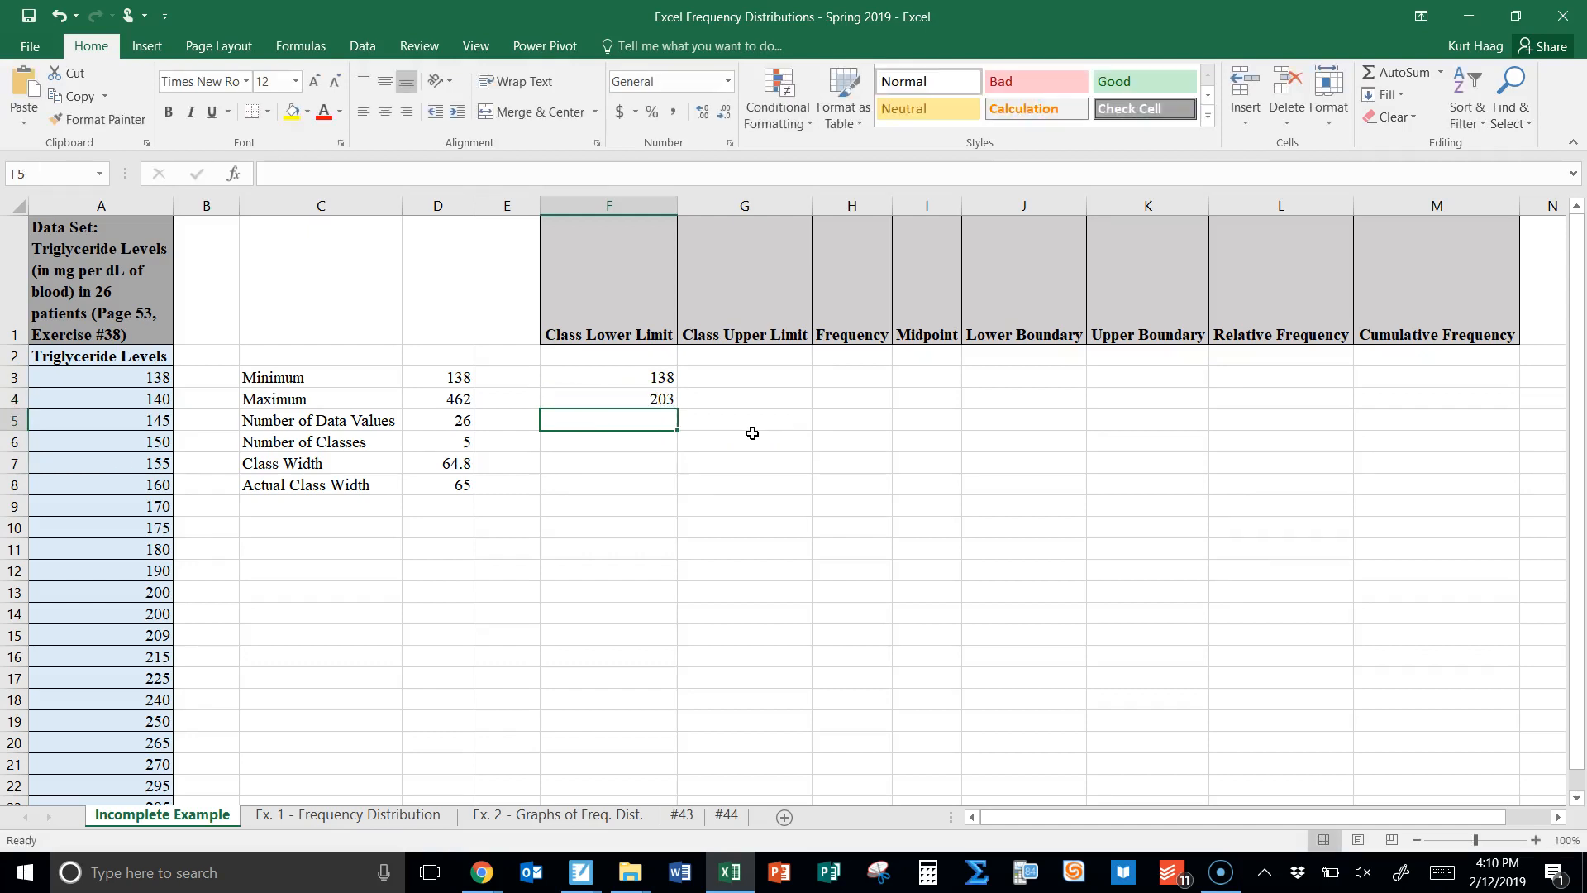
- Calculate the third class lower limit in F5 with the formula =203+65
key(Up)
key(Down)
text(+)
key(BackSpace)
text(=203+65)
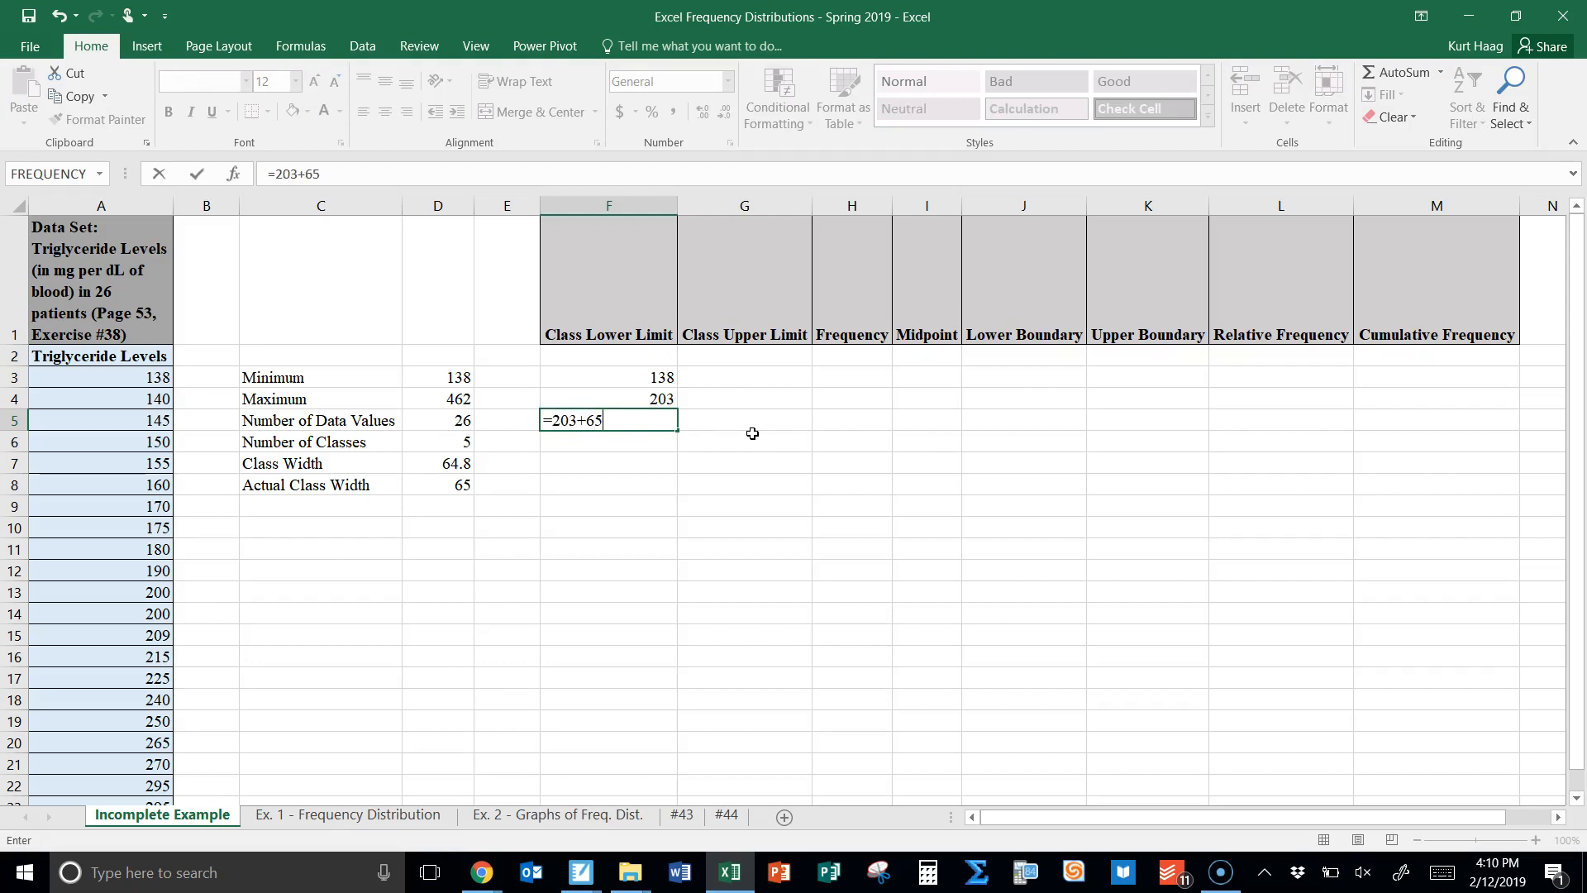
key(Return)
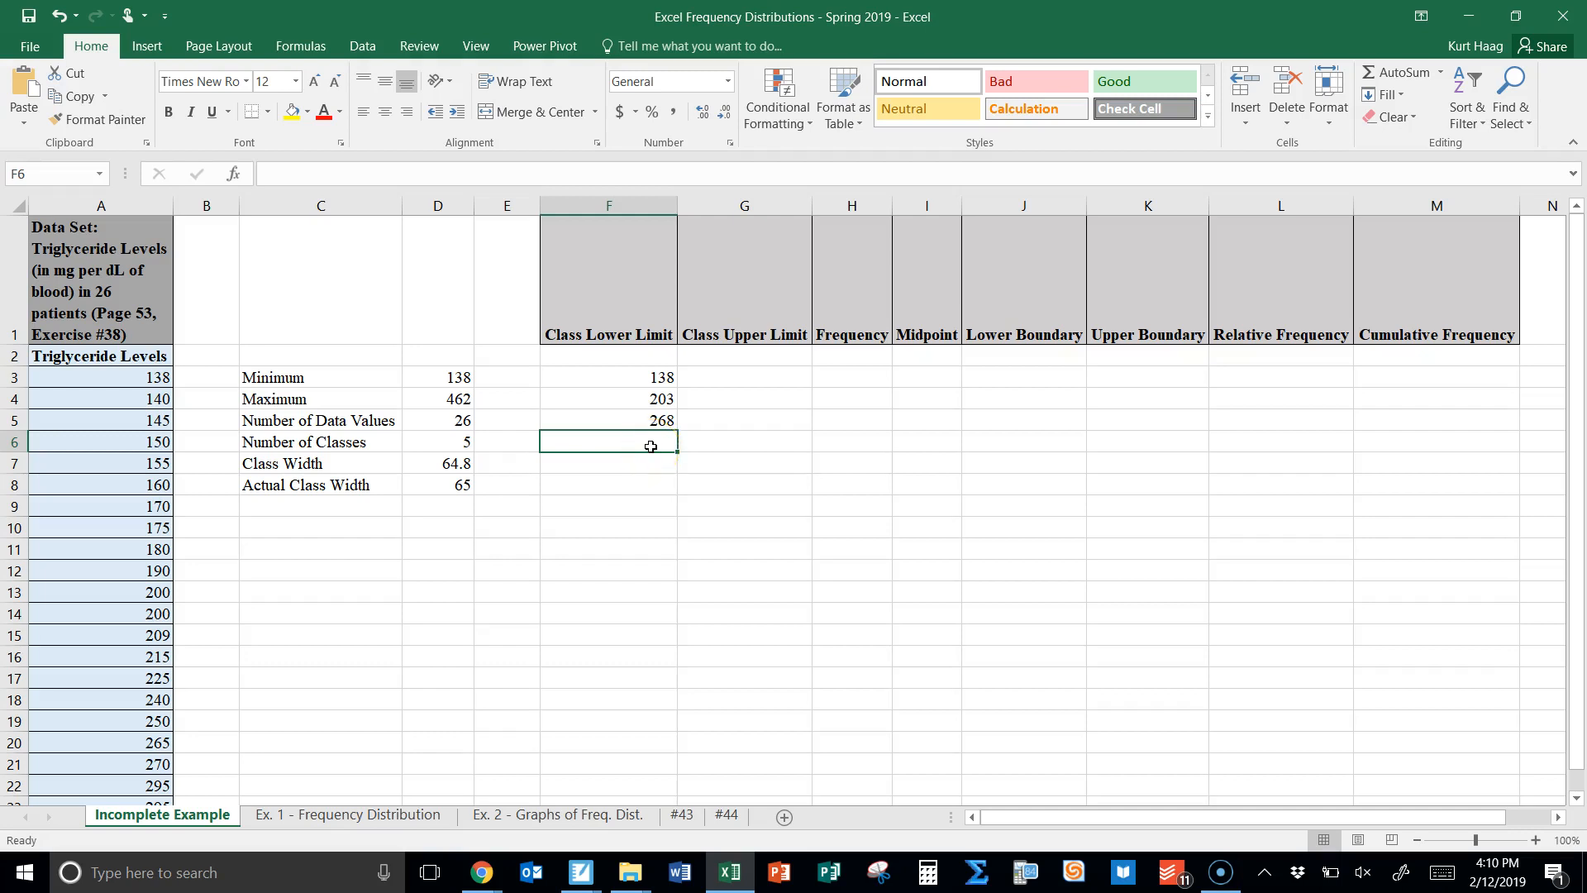
- Inspect the contents of F3, F4 and F5 to compare how each class lower limit is calculated
double_click(663, 378)
double_click(659, 399)
double_click(657, 422)
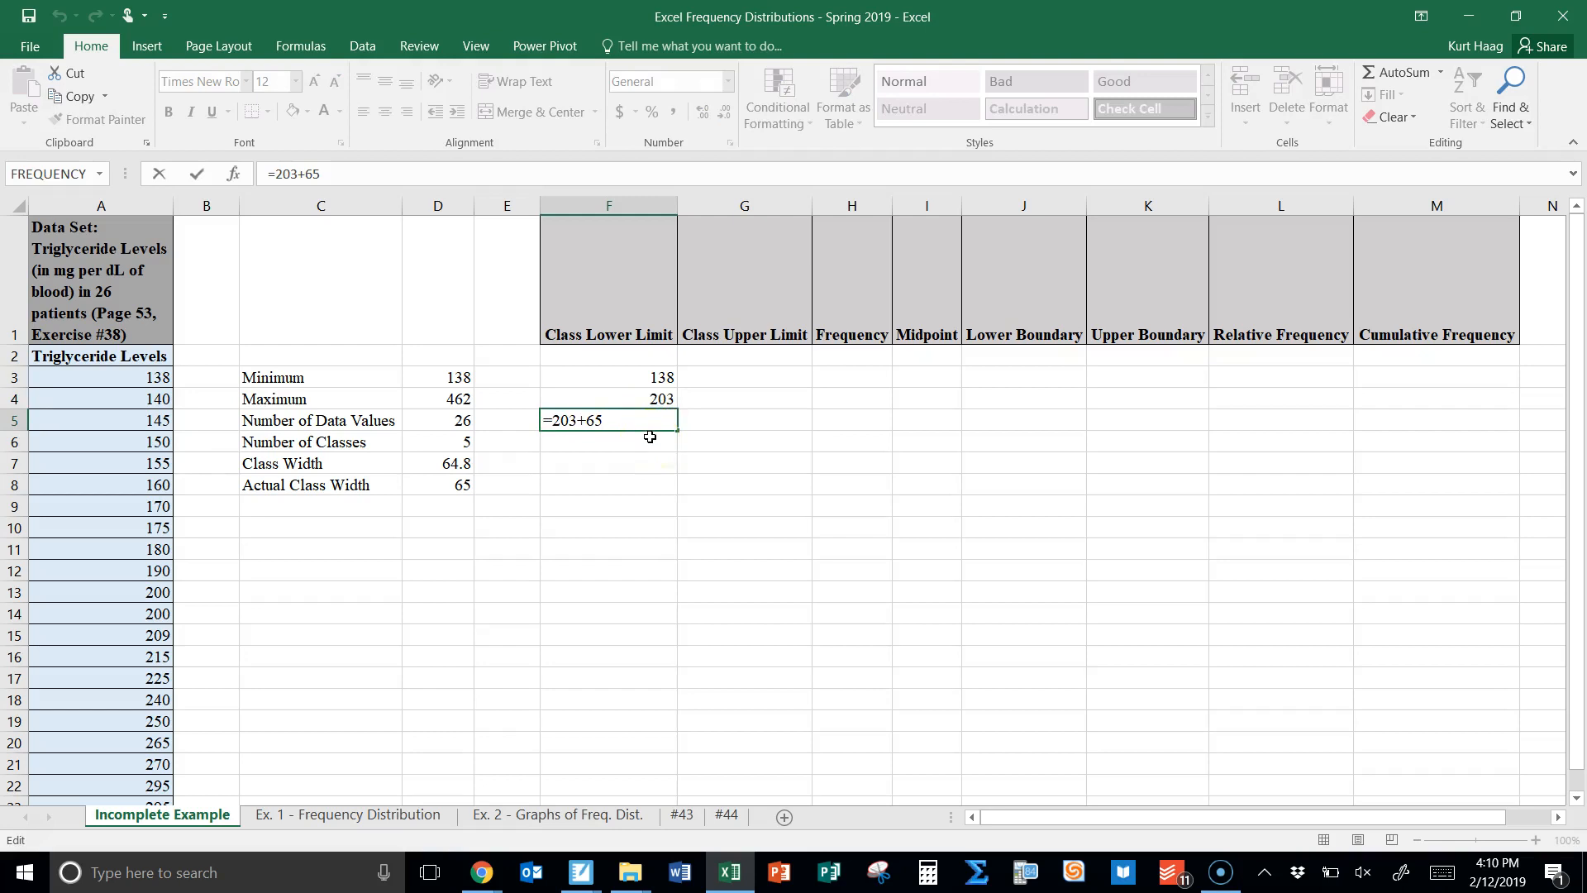
click(598, 398)
double_click(597, 398)
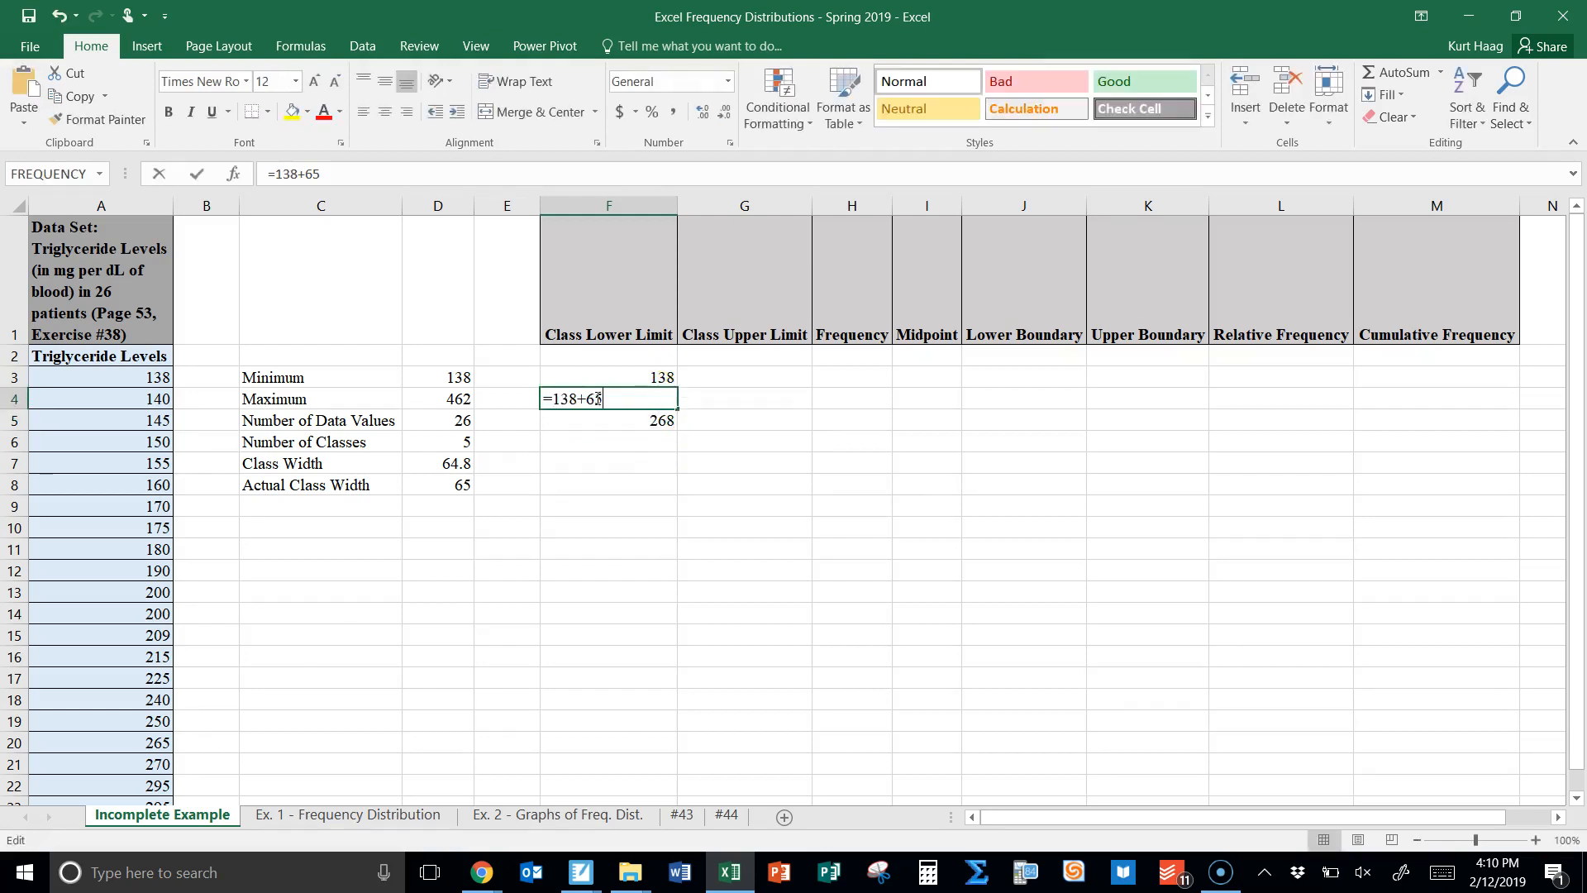
click(575, 399)
key(BackSpace)
key(BackSpace)
key(BackSpace)
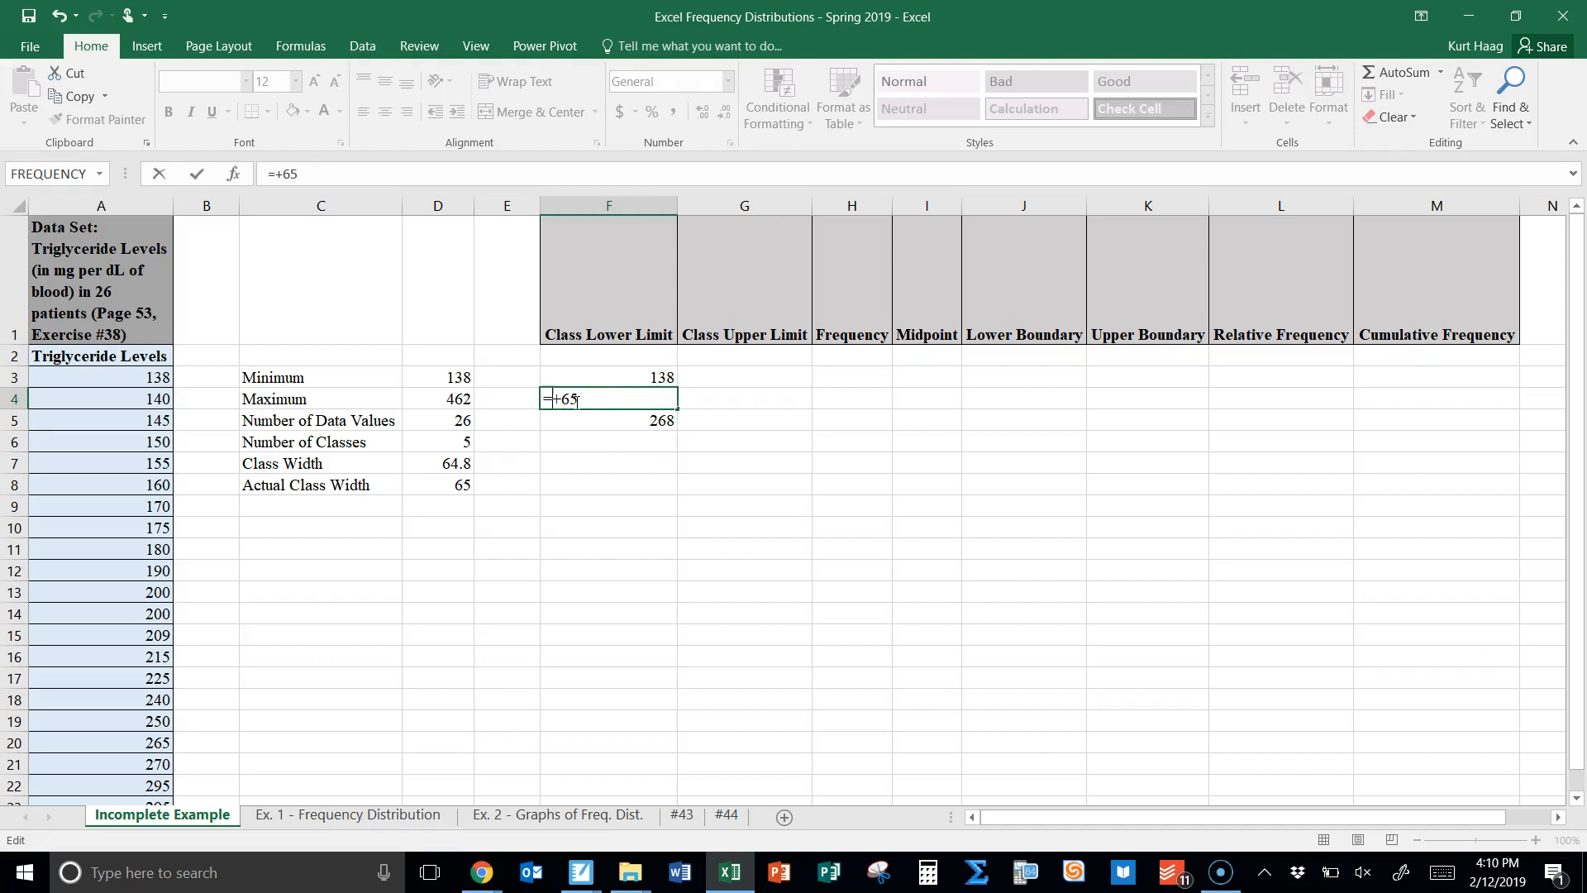
click(602, 417)
key(BackSpace)
key(BackSpace)
key(BackSpace)
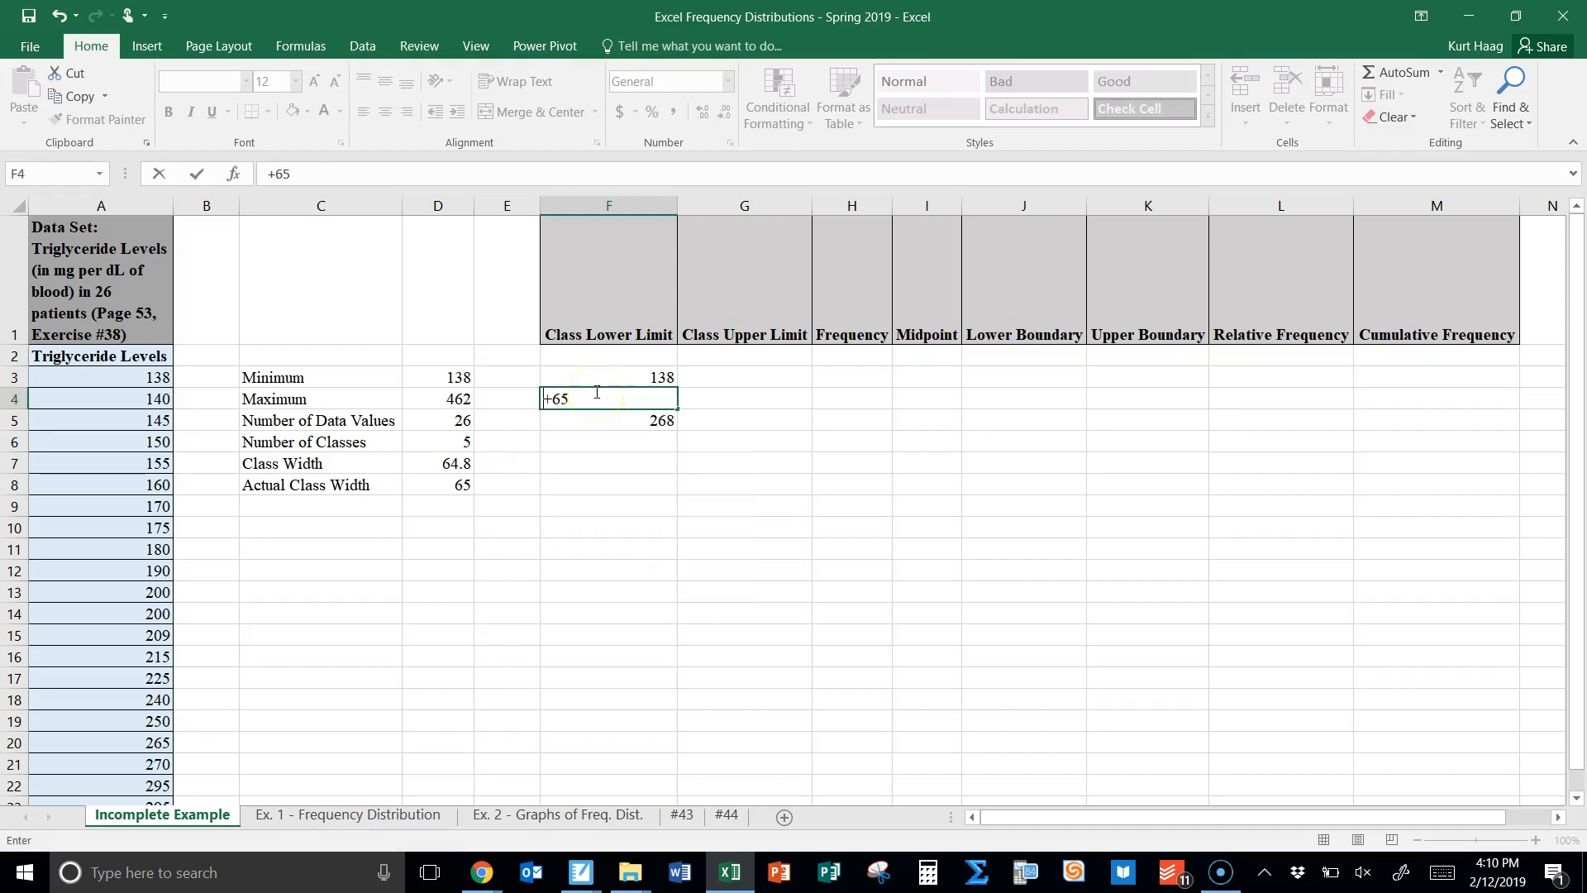
text(=138)
key(Return)
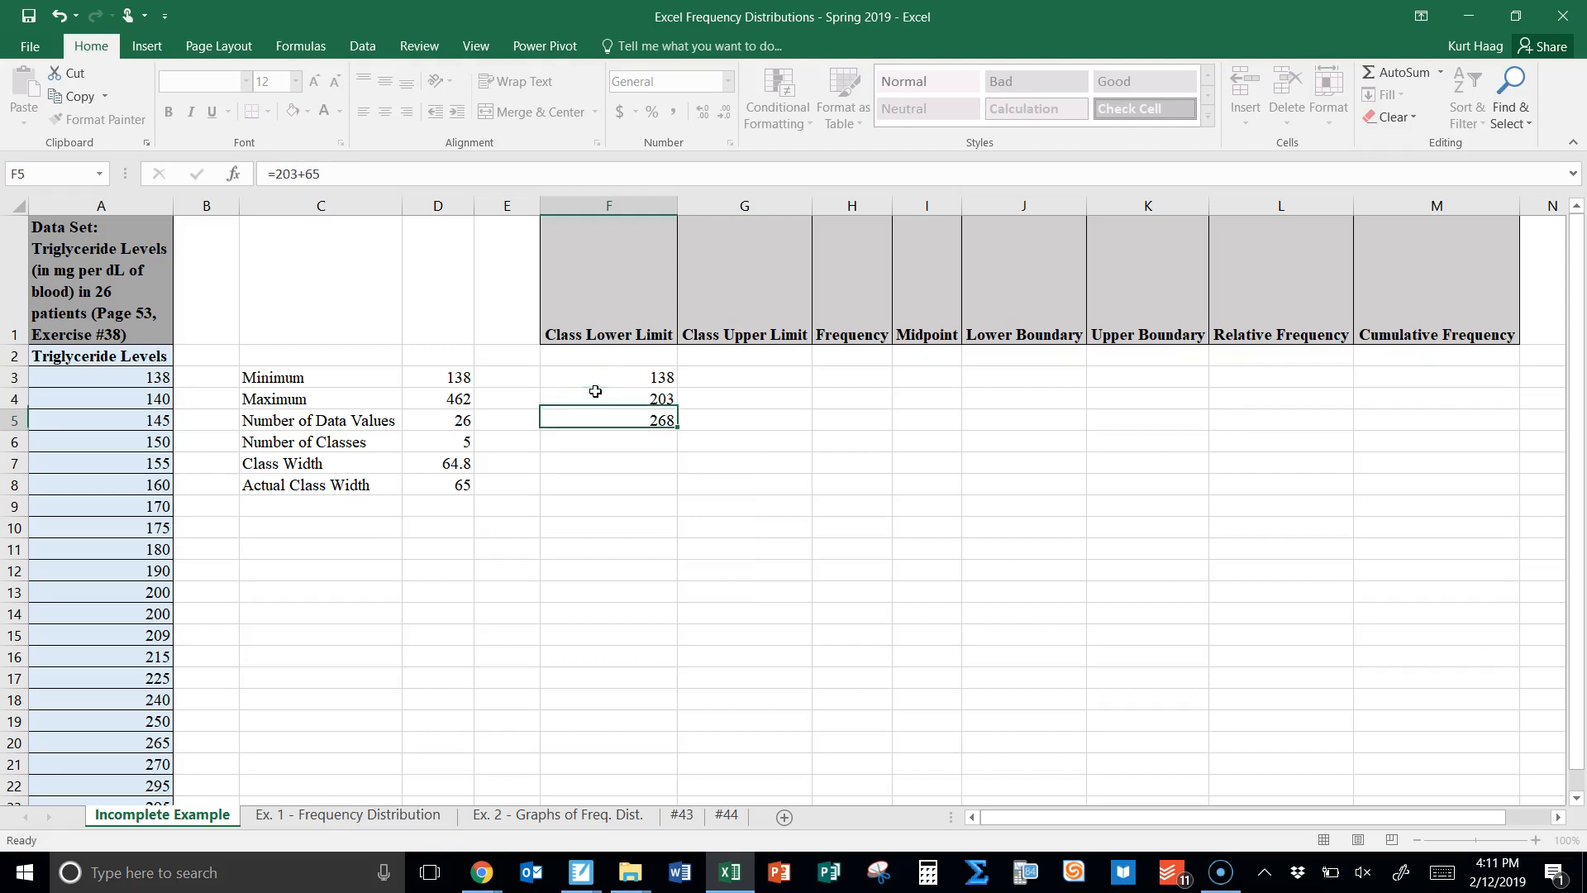
- Replace the typed 138 in F4's formula with a reference to the cell above so it reads =F3+65
click(619, 418)
double_click(620, 417)
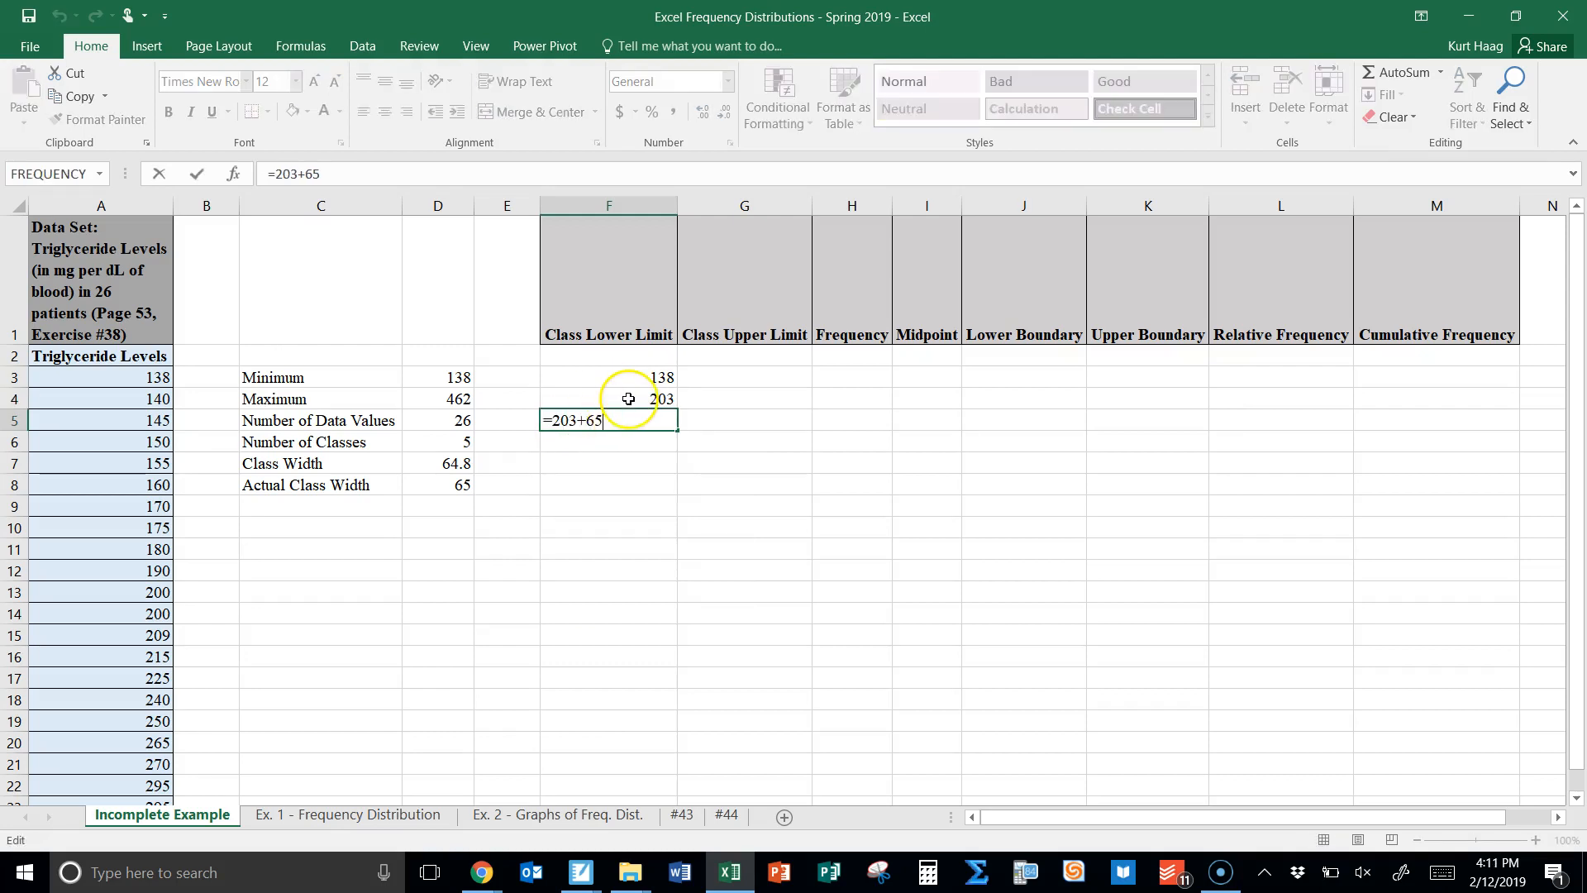
double_click(630, 398)
click(576, 399)
key(BackSpace)
key(BackSpace)
key(BackSpace)
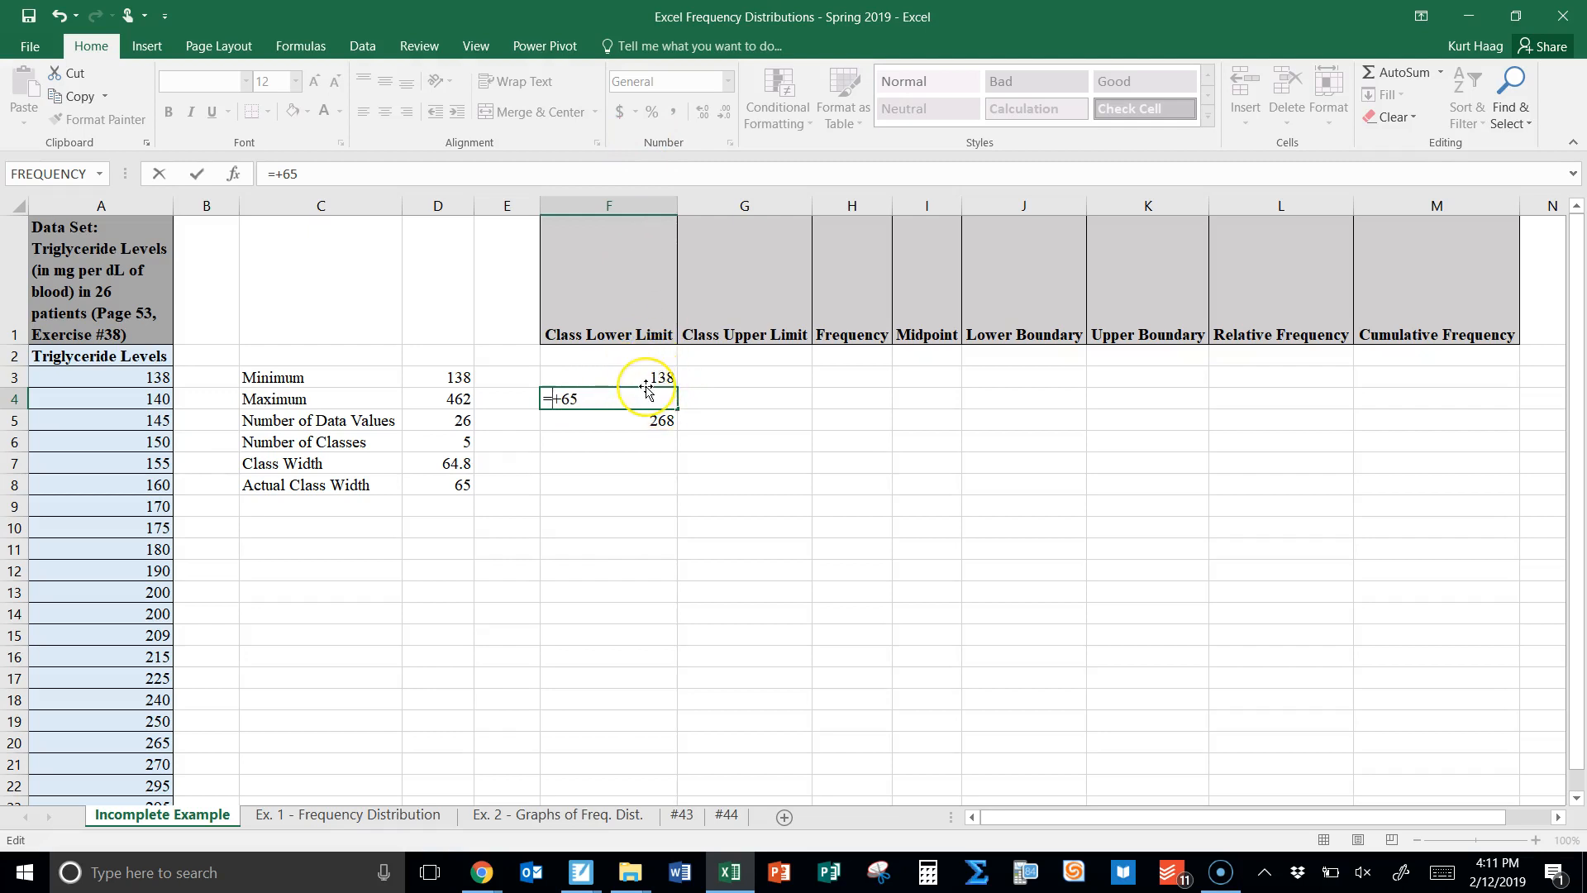
text(F3)
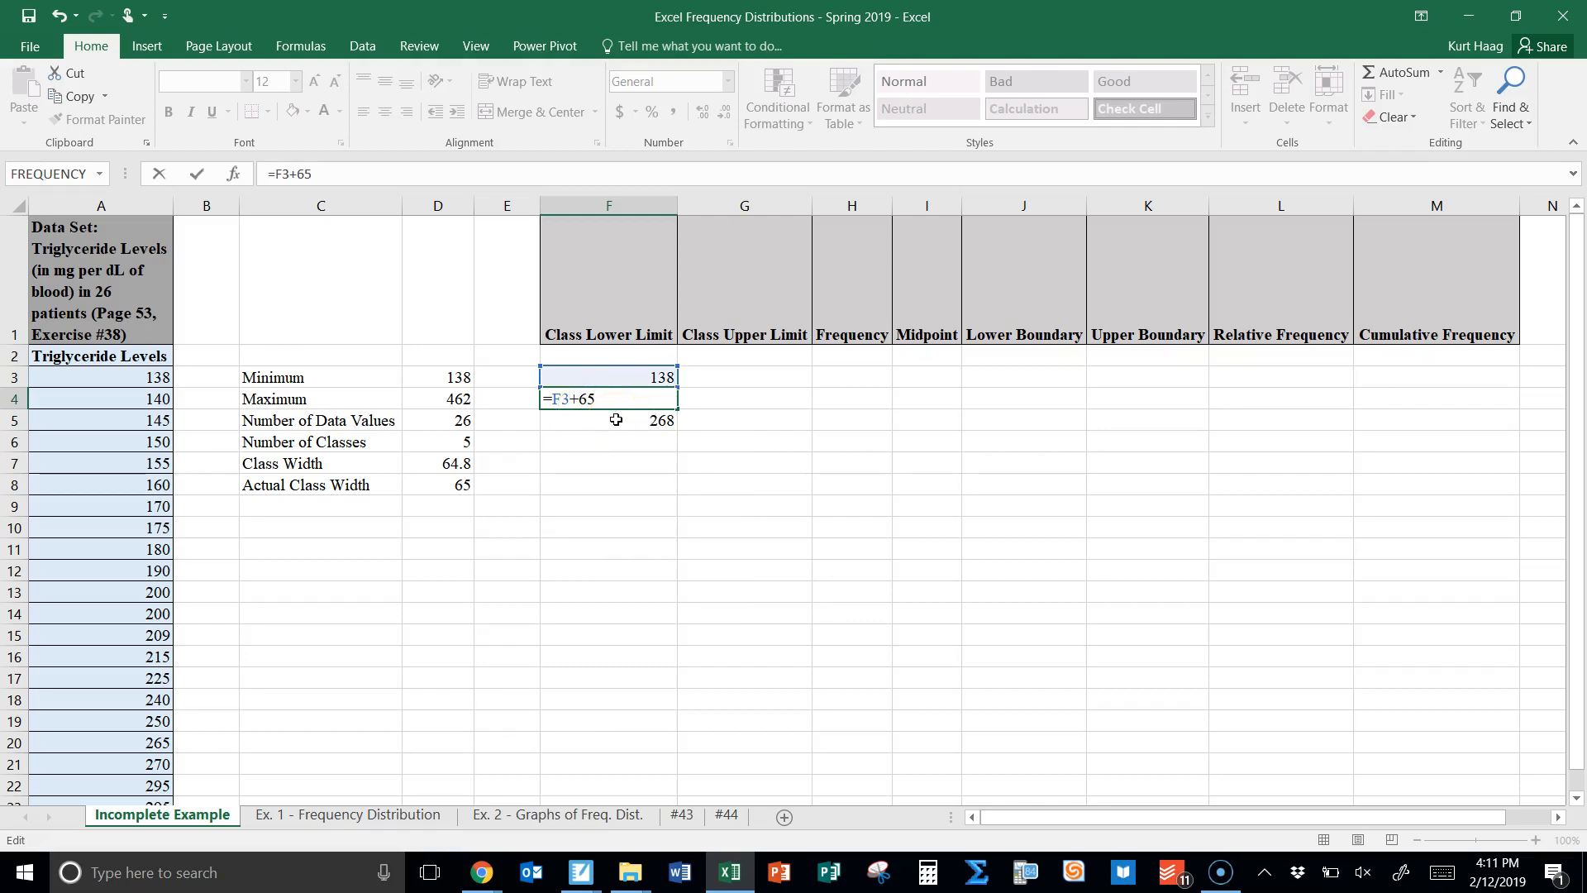
key(Return)
- Fill the lower limit formula from F4 down through F7 to complete the five class lower limits
click(662, 395)
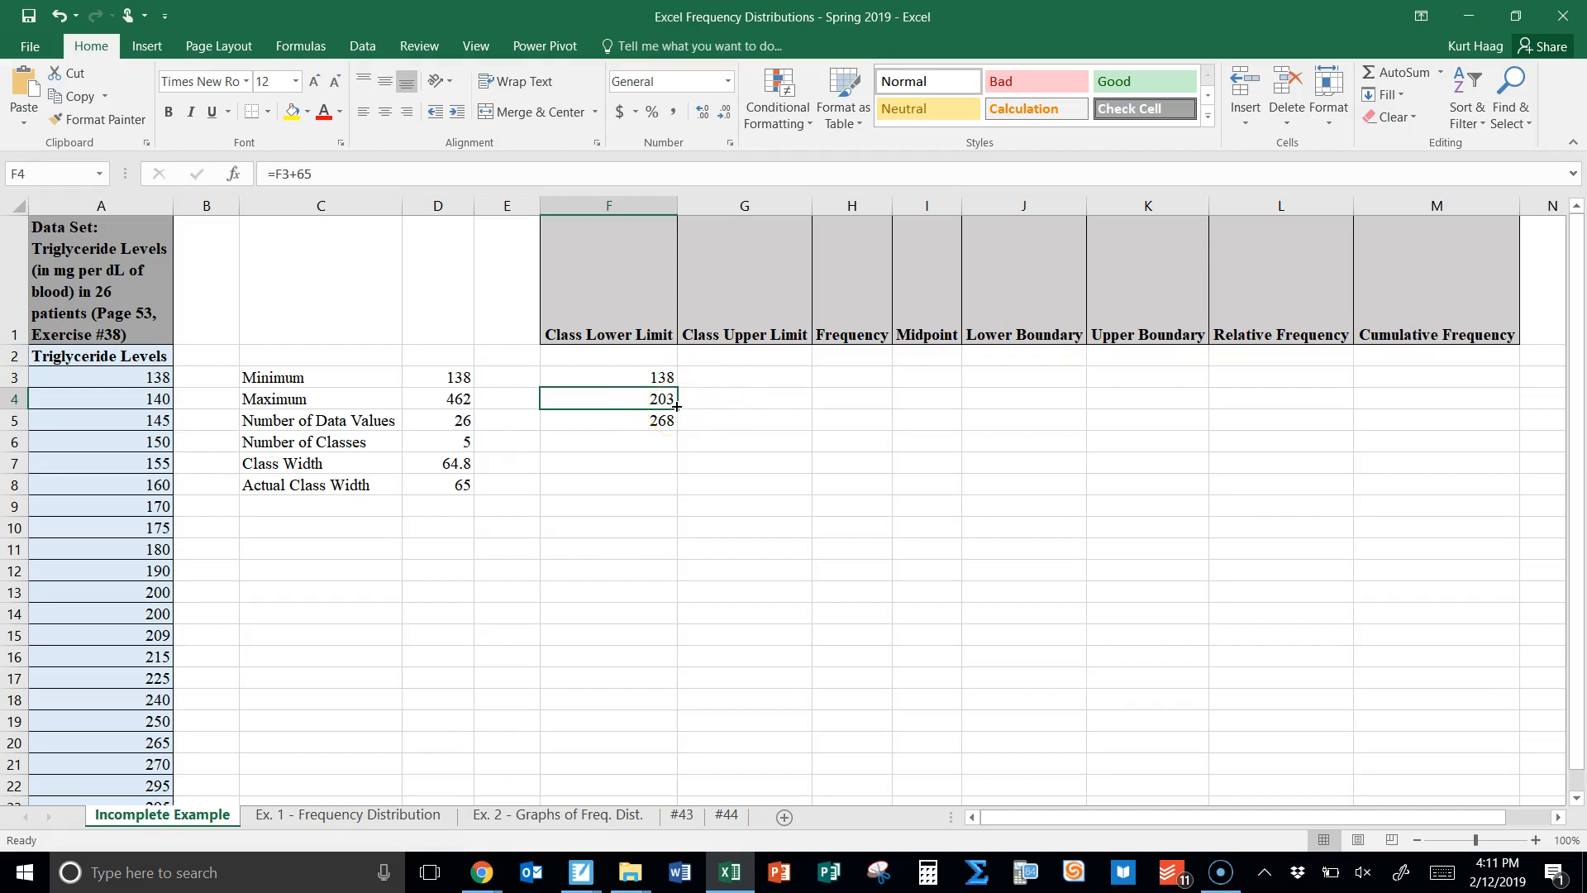
drag(676, 406, 670, 474)
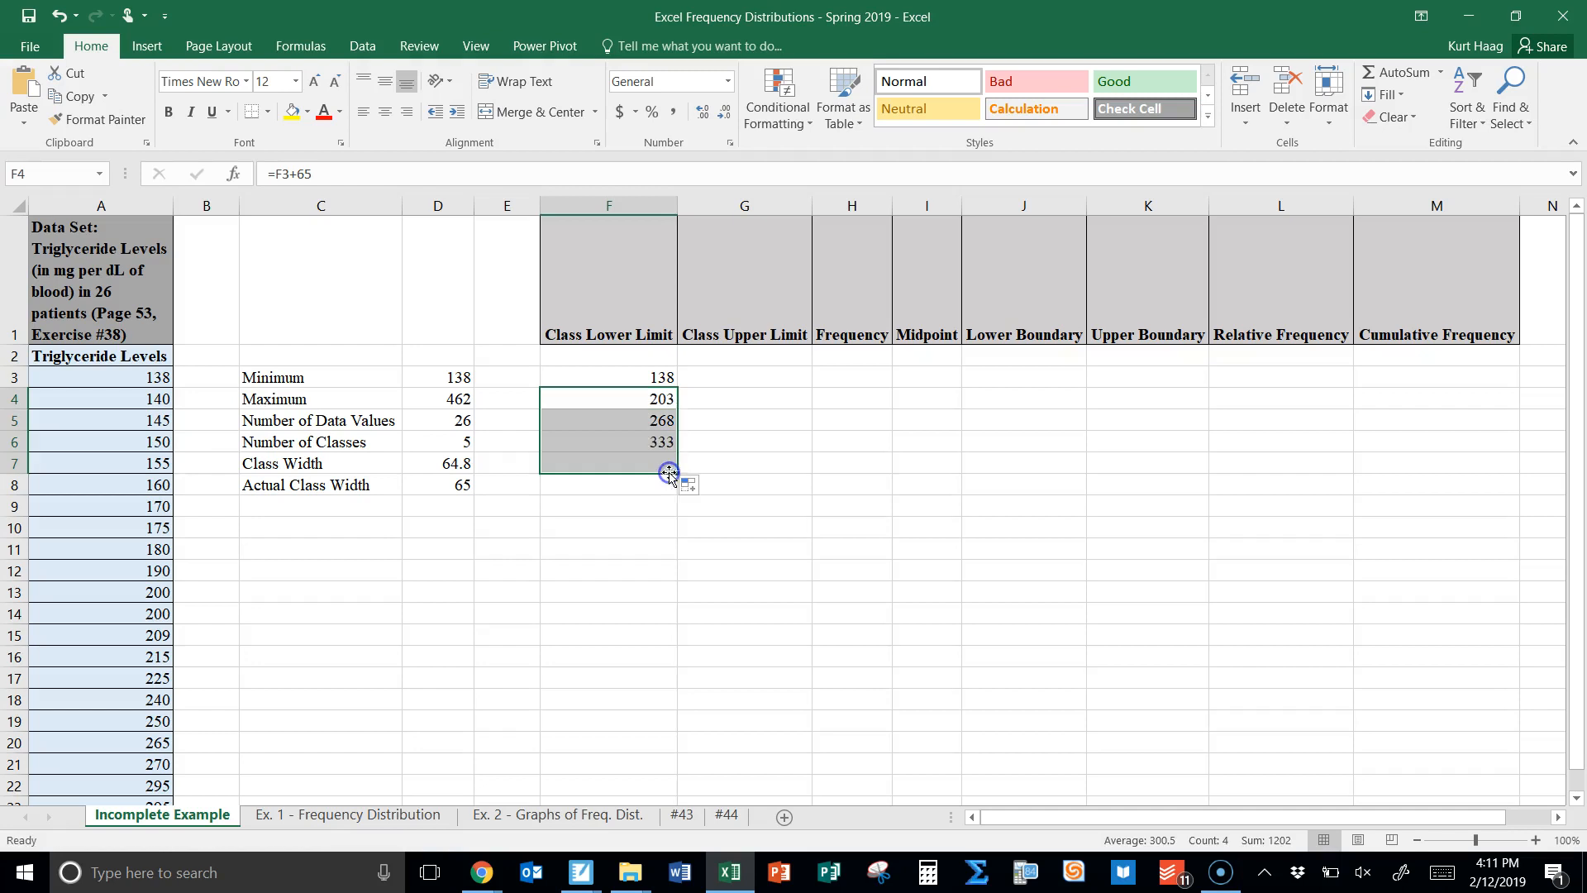
click(702, 400)
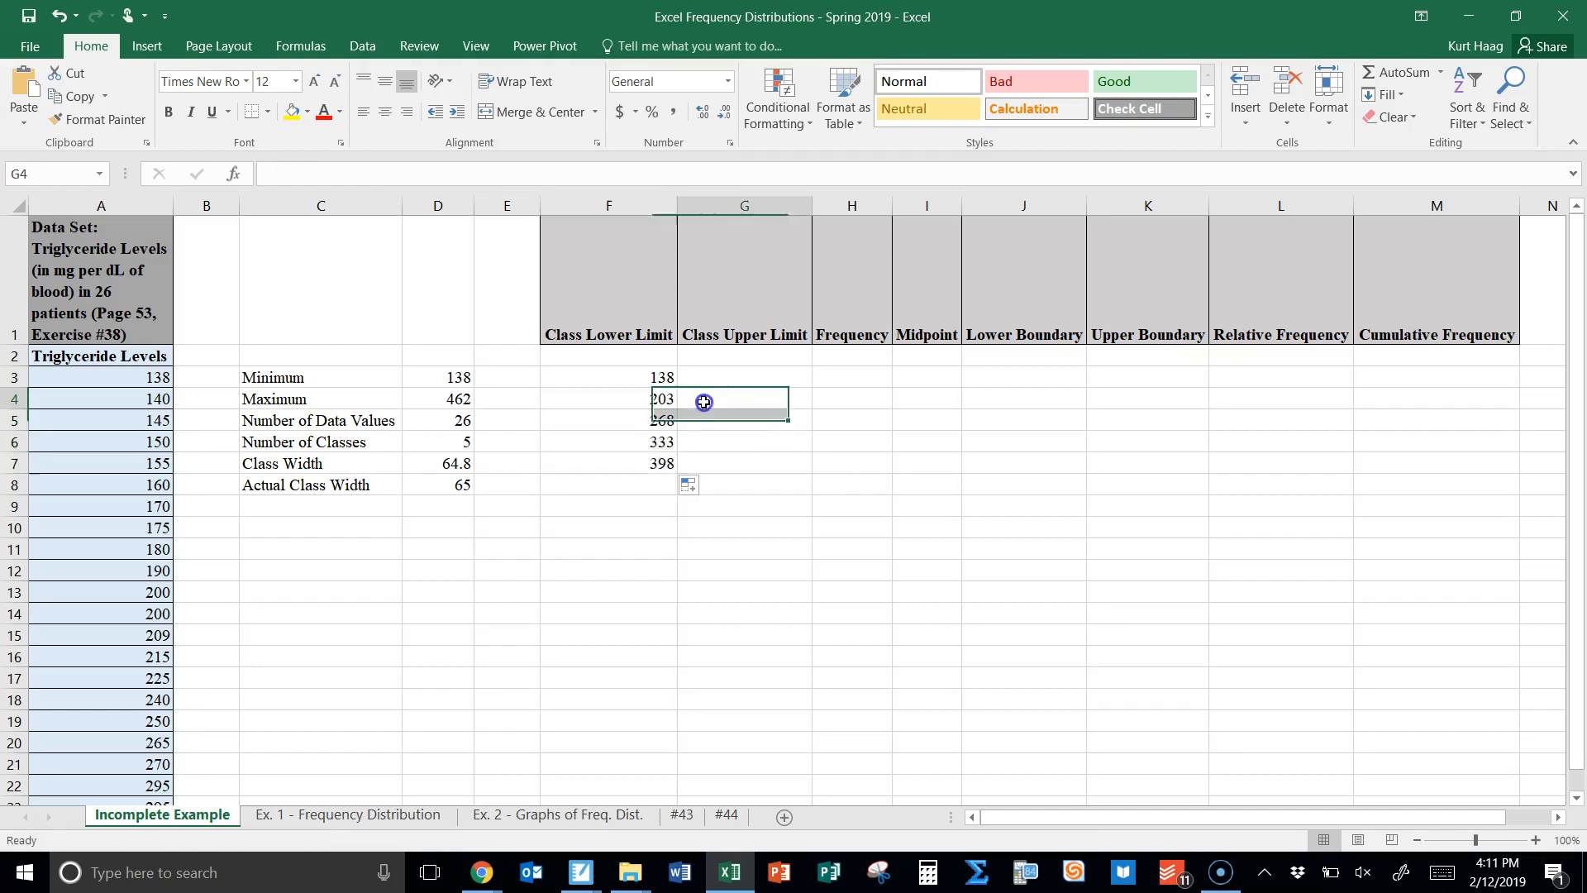
- Inspect the formulas in F4, F5 and F6 to see how each class lower limit refers to the cell above
double_click(630, 400)
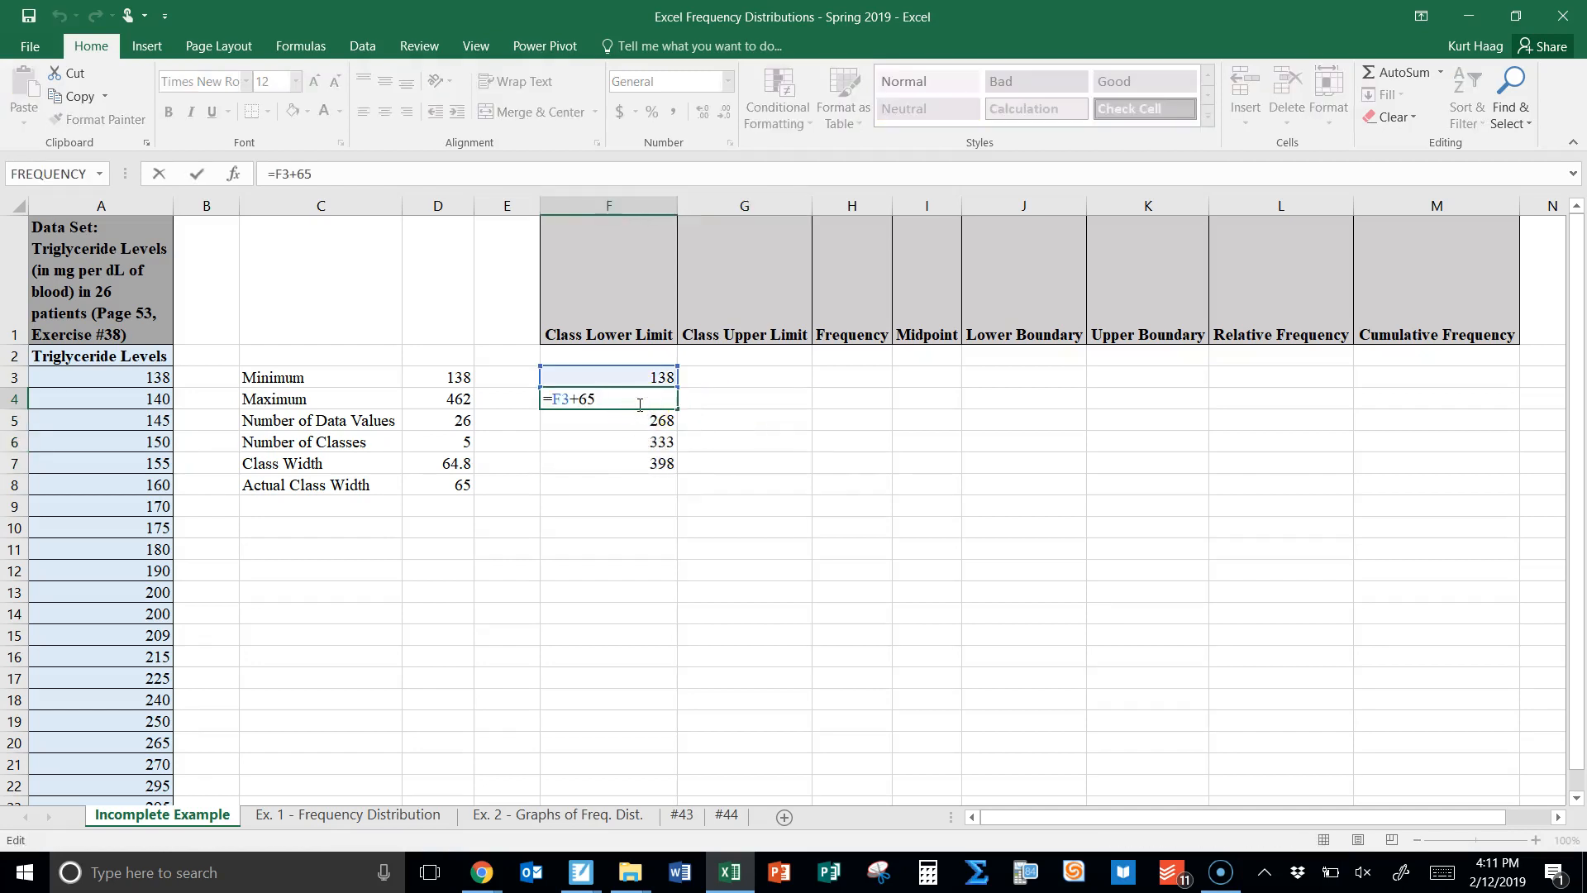
click(598, 398)
click(607, 426)
double_click(609, 424)
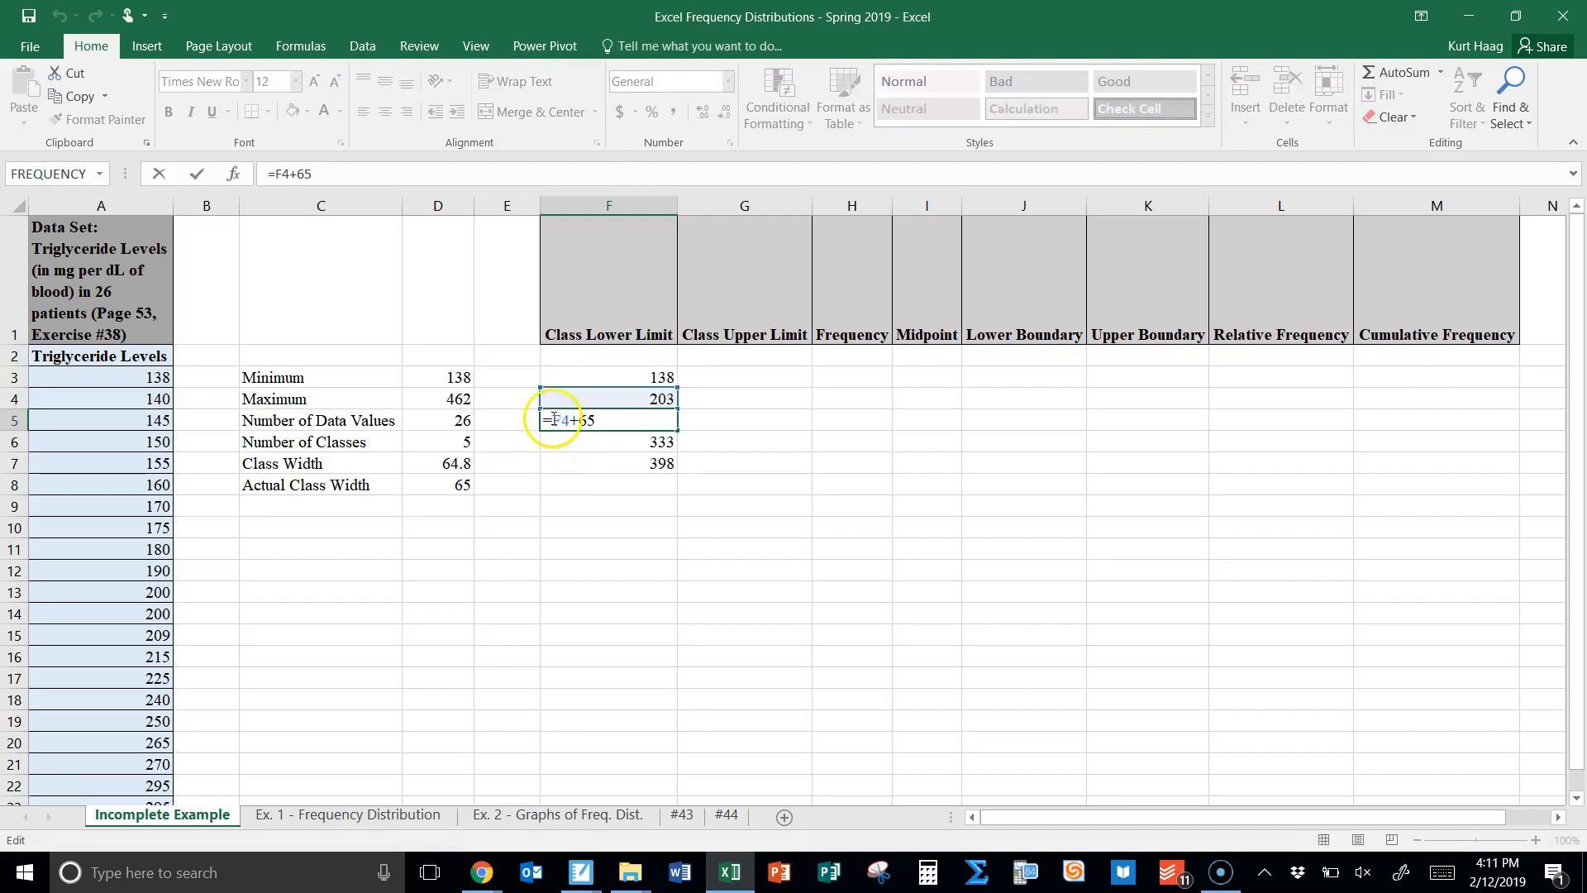
click(610, 448)
double_click(609, 448)
click(753, 443)
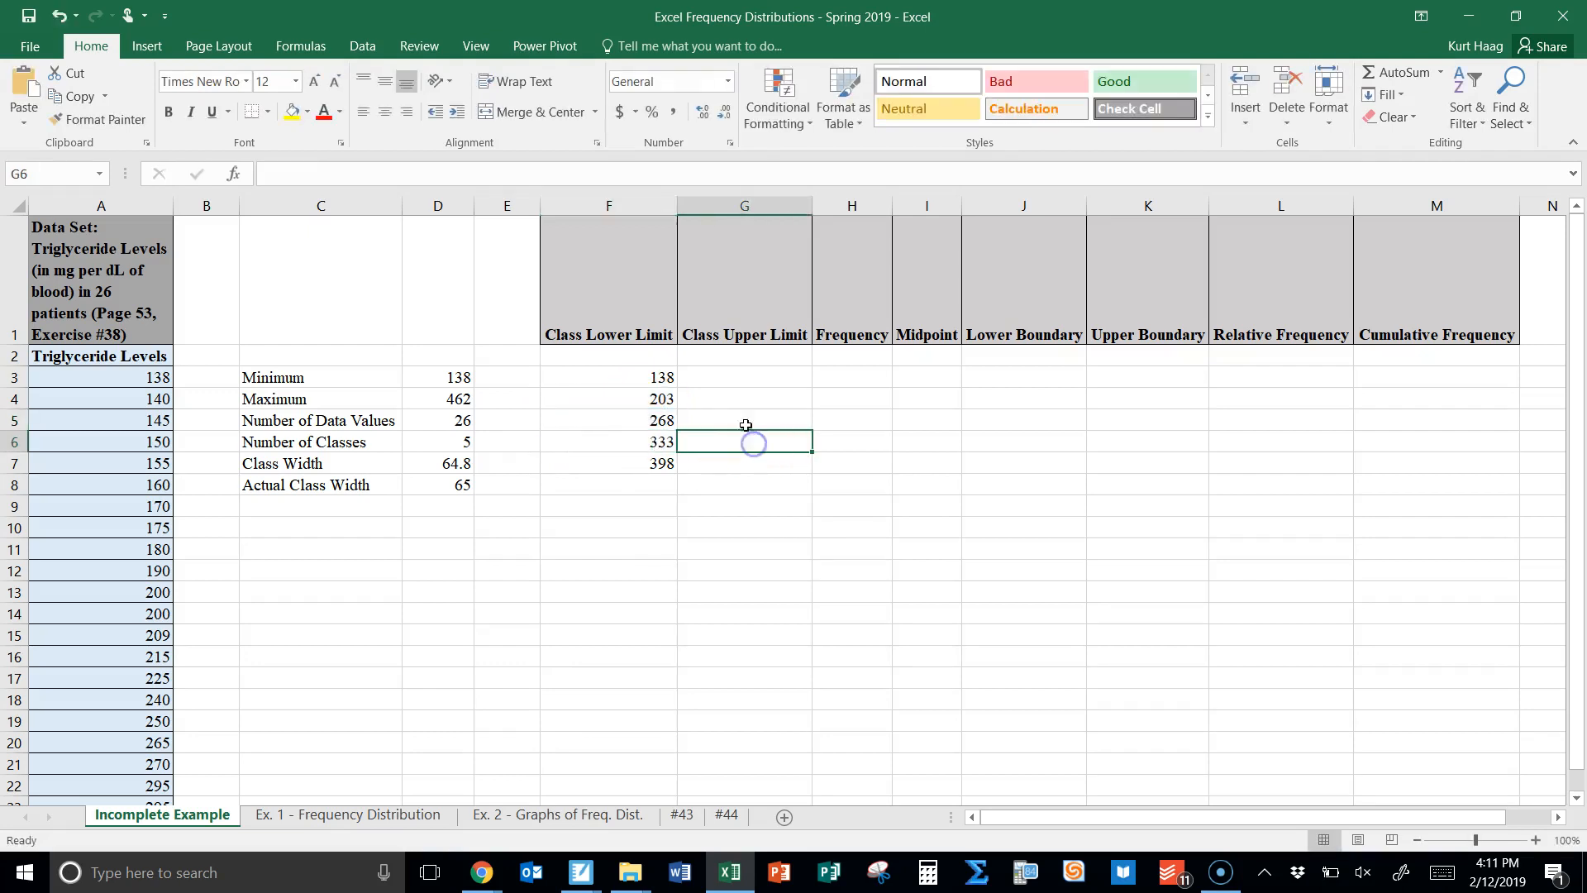
- Enter 202 as the first class upper limit in G3 and write =202+65 in G4 for the second
click(727, 379)
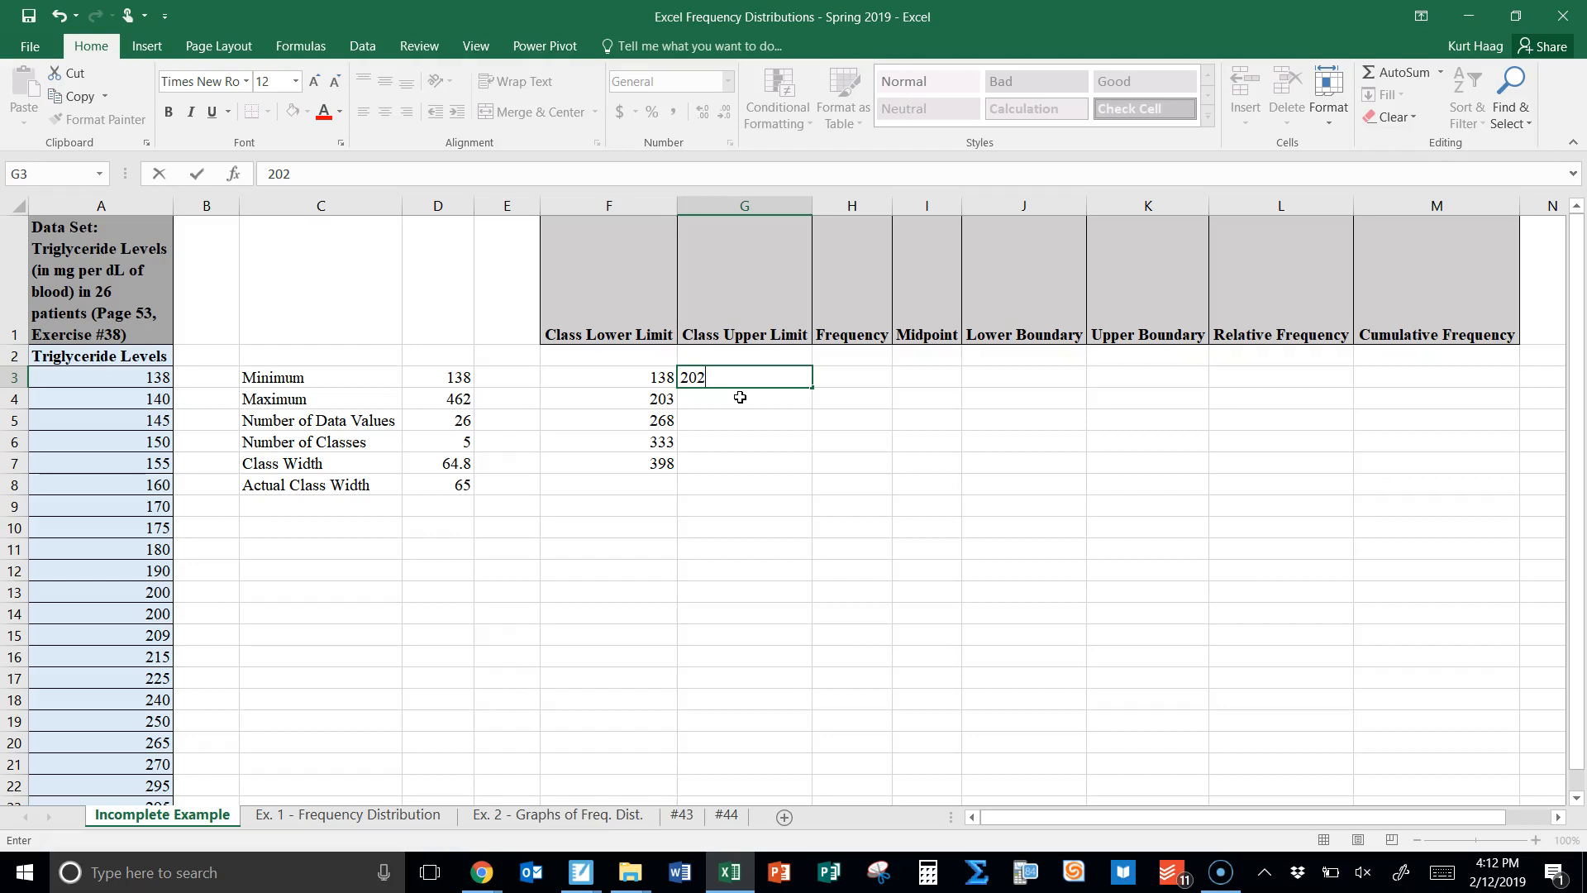
key(Return)
text(=202+65)
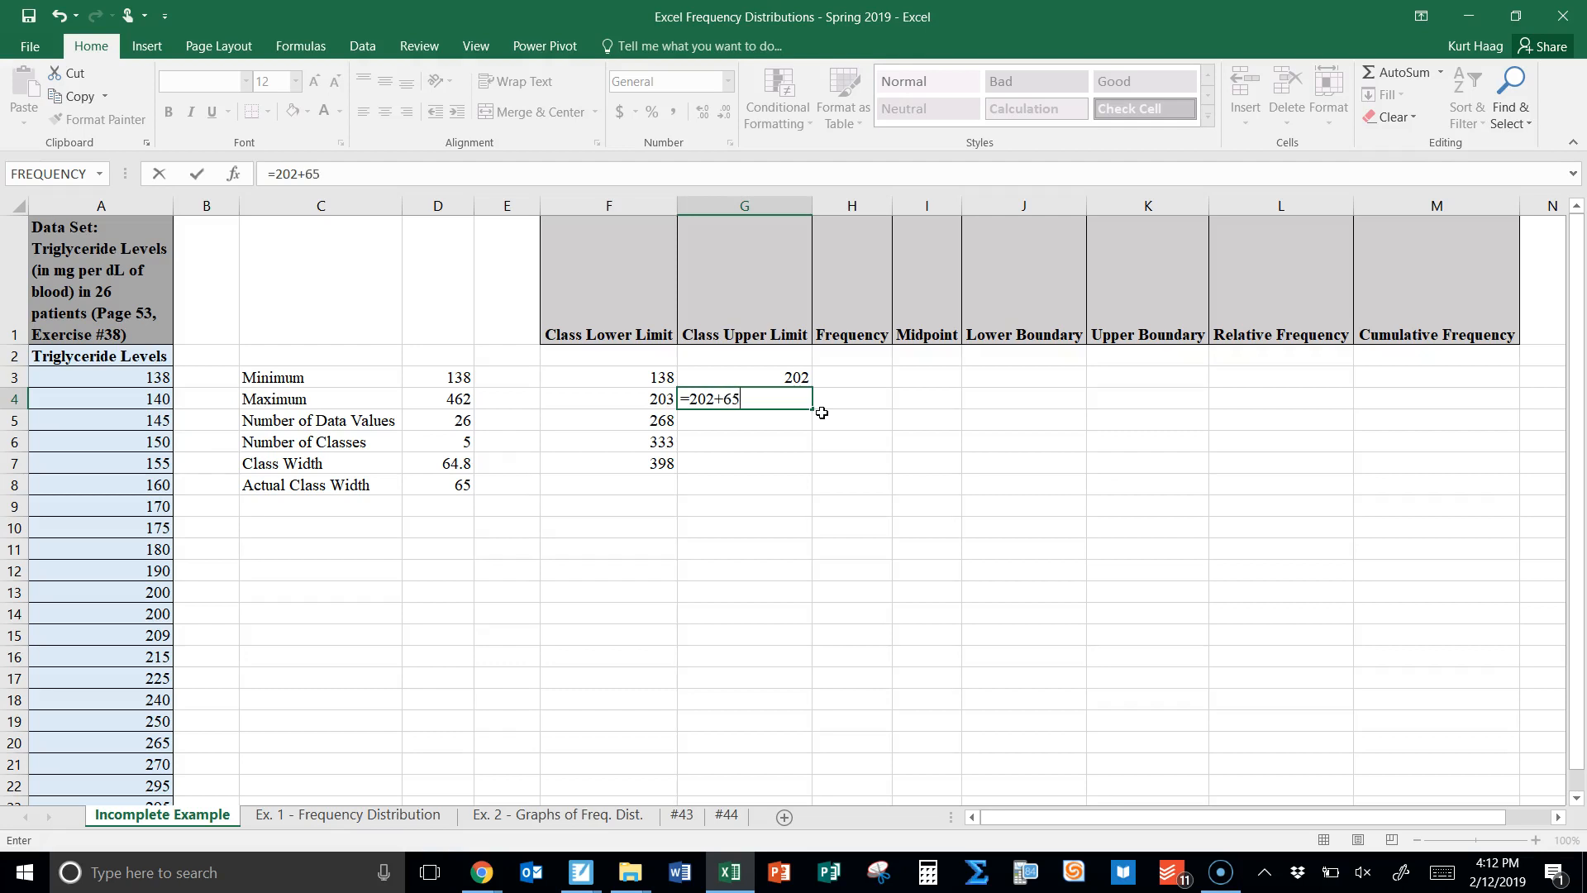
- Try replacing the typed 202 in G4's formula with a cell reference so it reads =G4+65
click(705, 399)
double_click(729, 399)
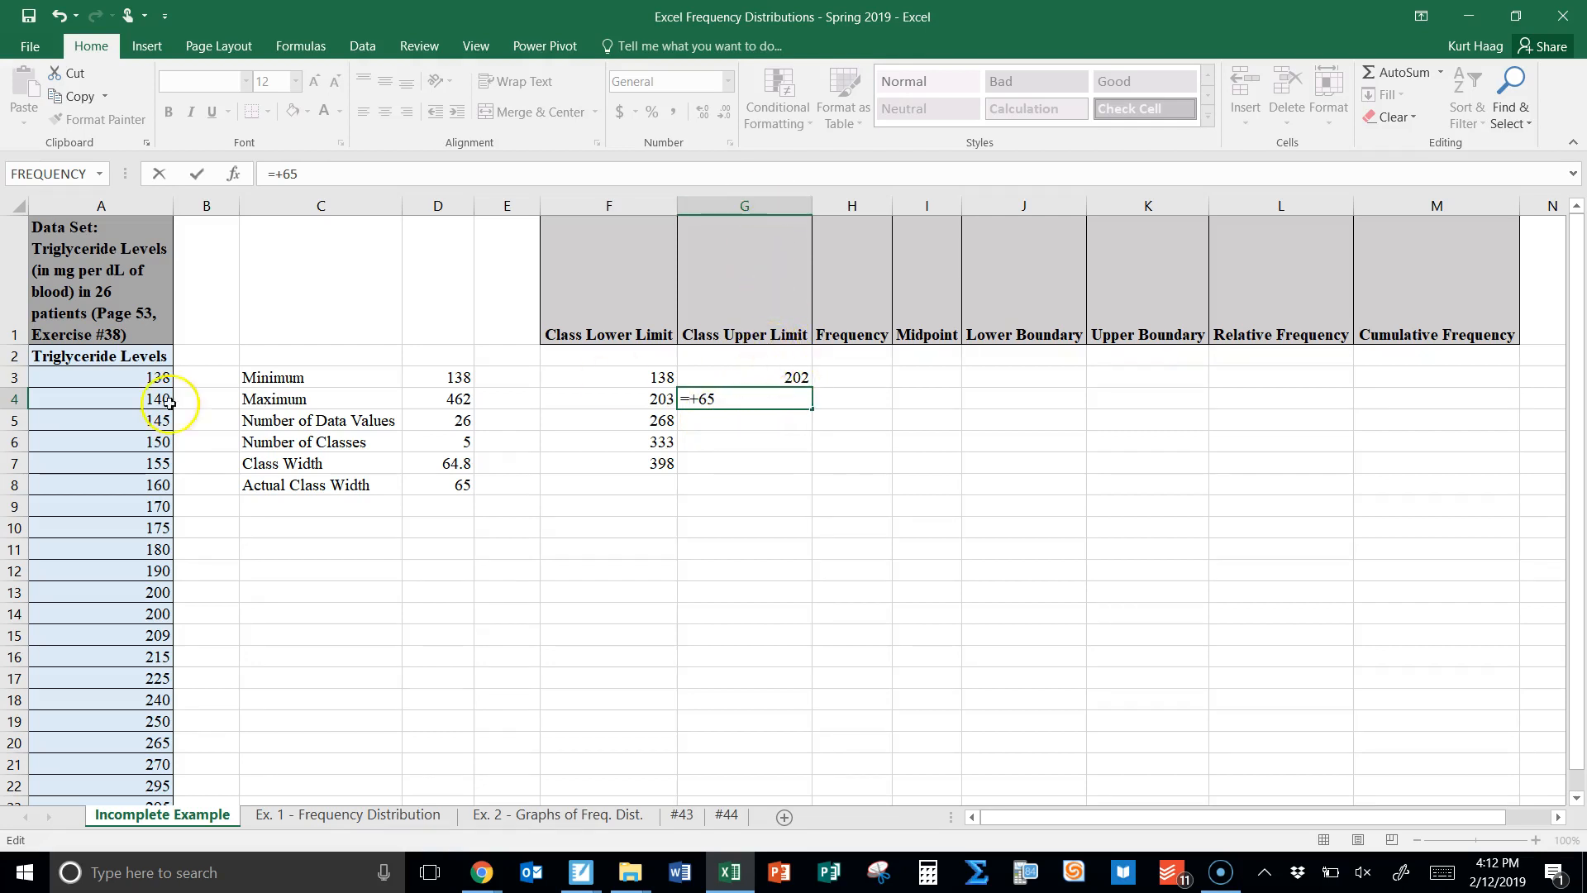
text(G4)
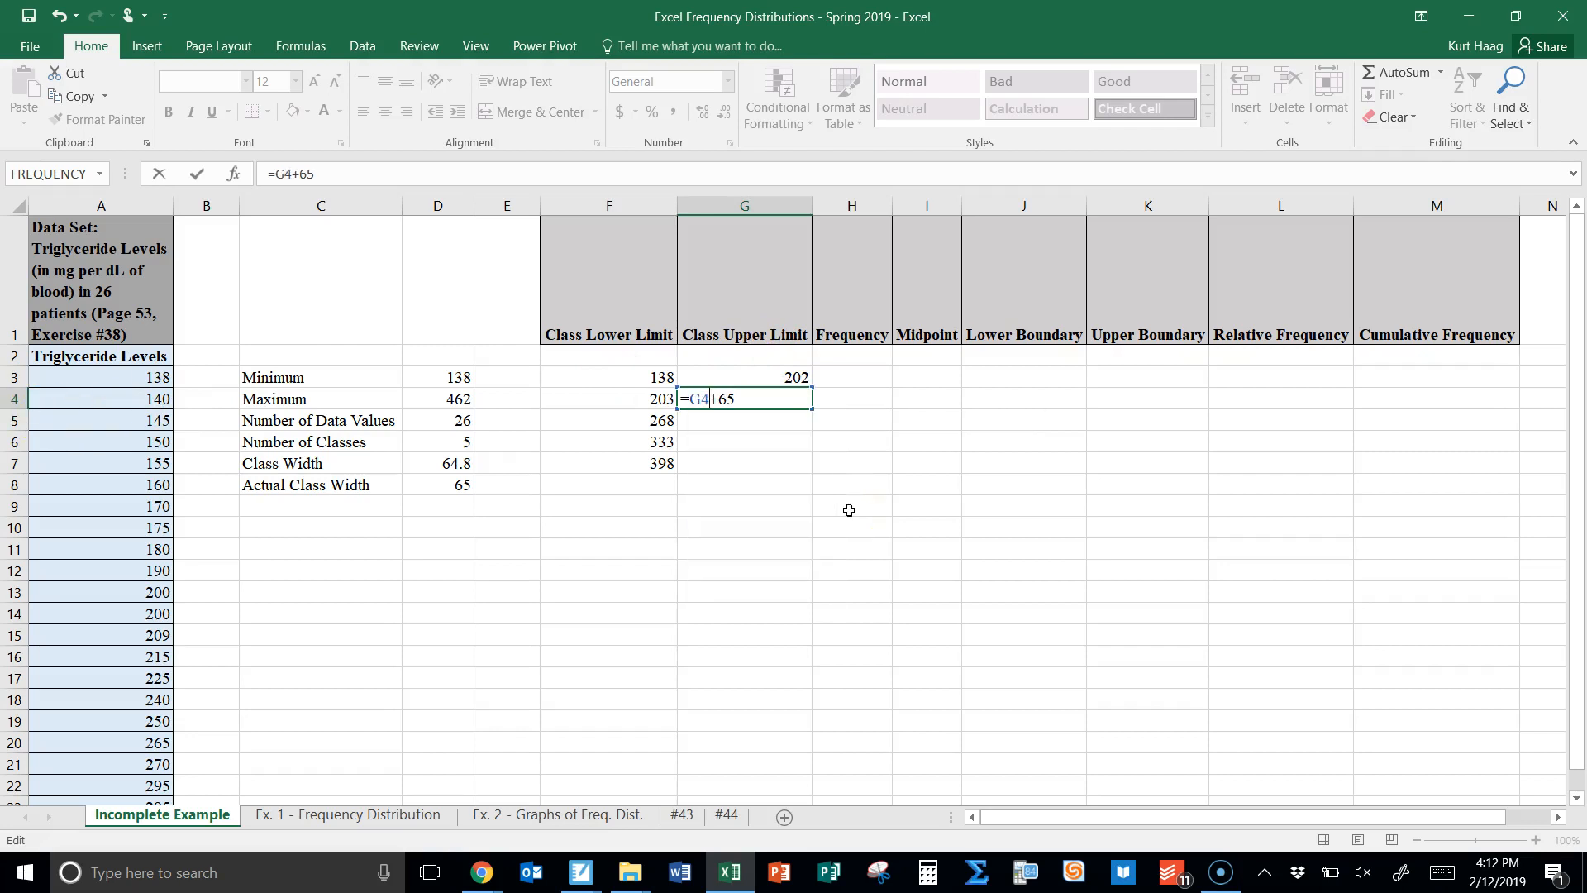
key(Return)
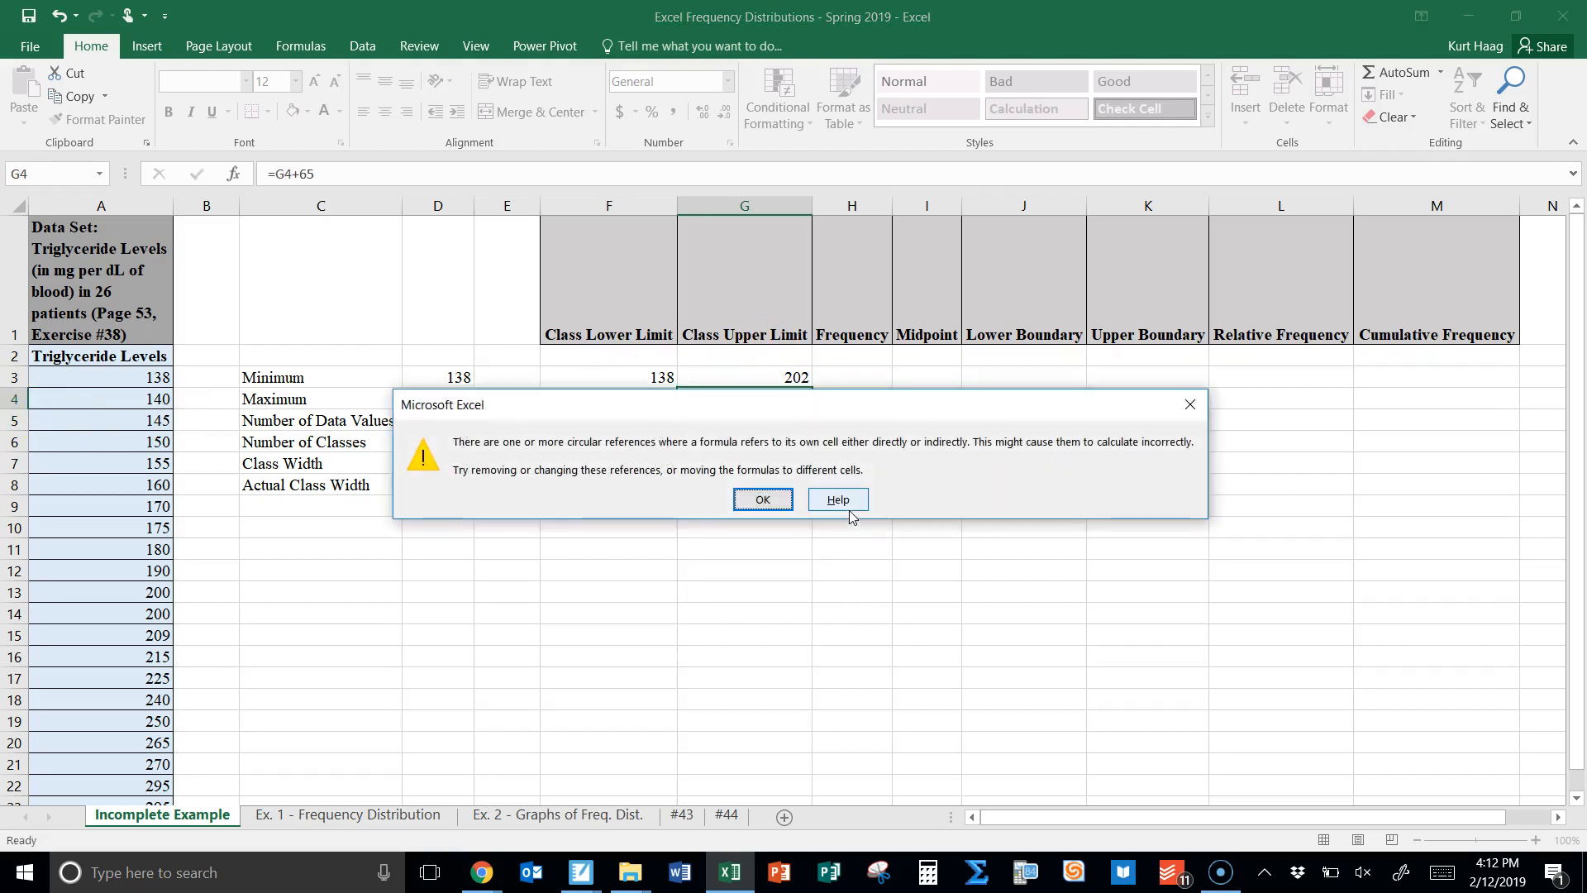
click(762, 498)
- Correct the cell reference in G4's upper limit formula so it reads =G3+65
double_click(772, 400)
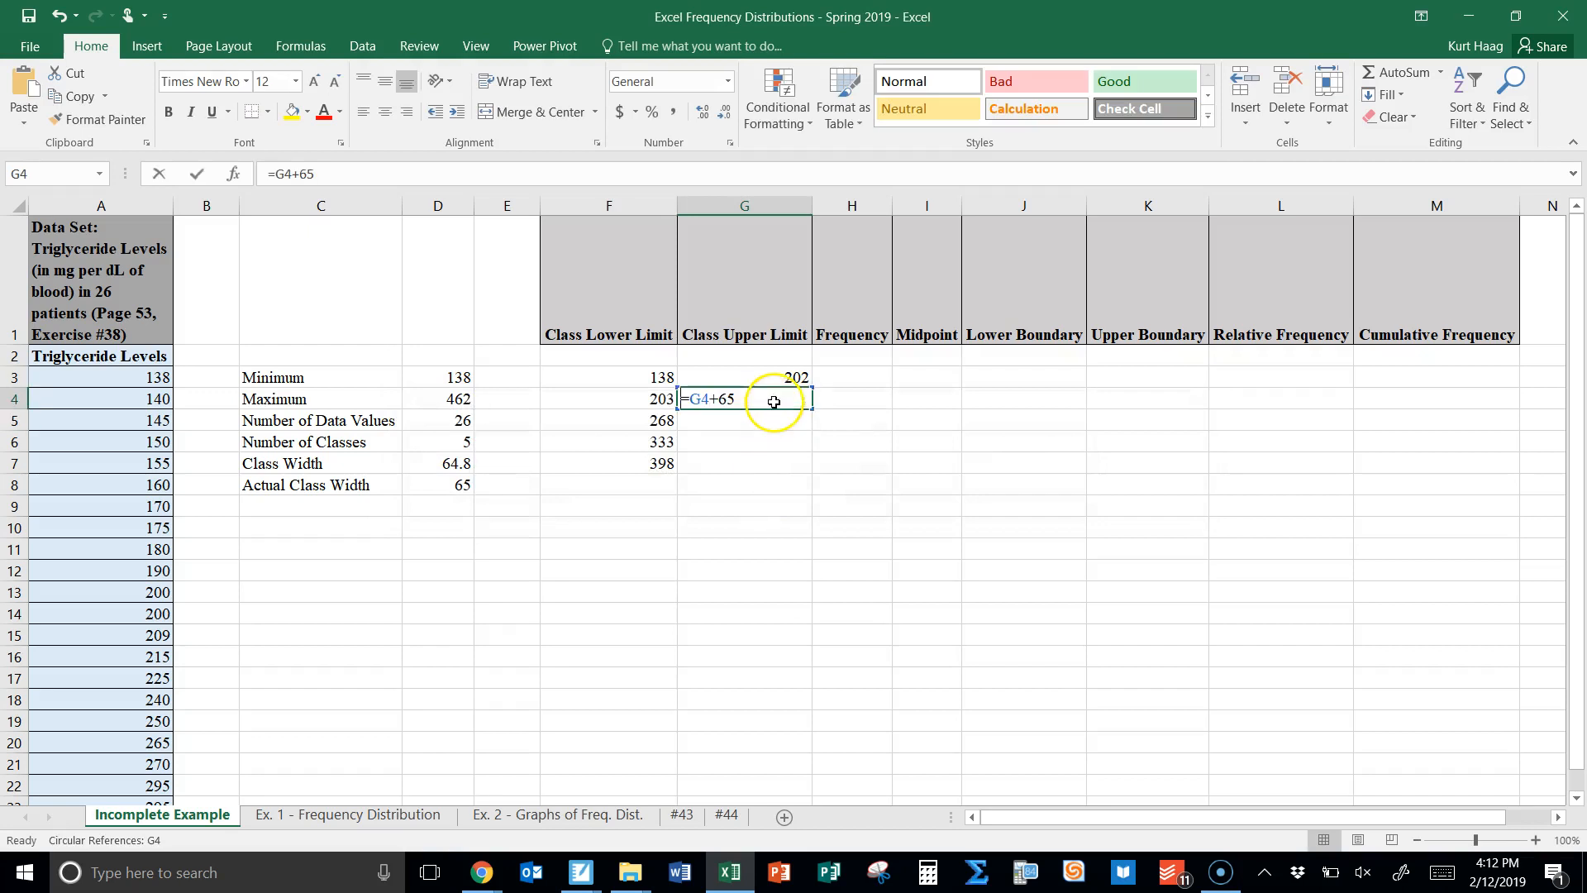
click(712, 399)
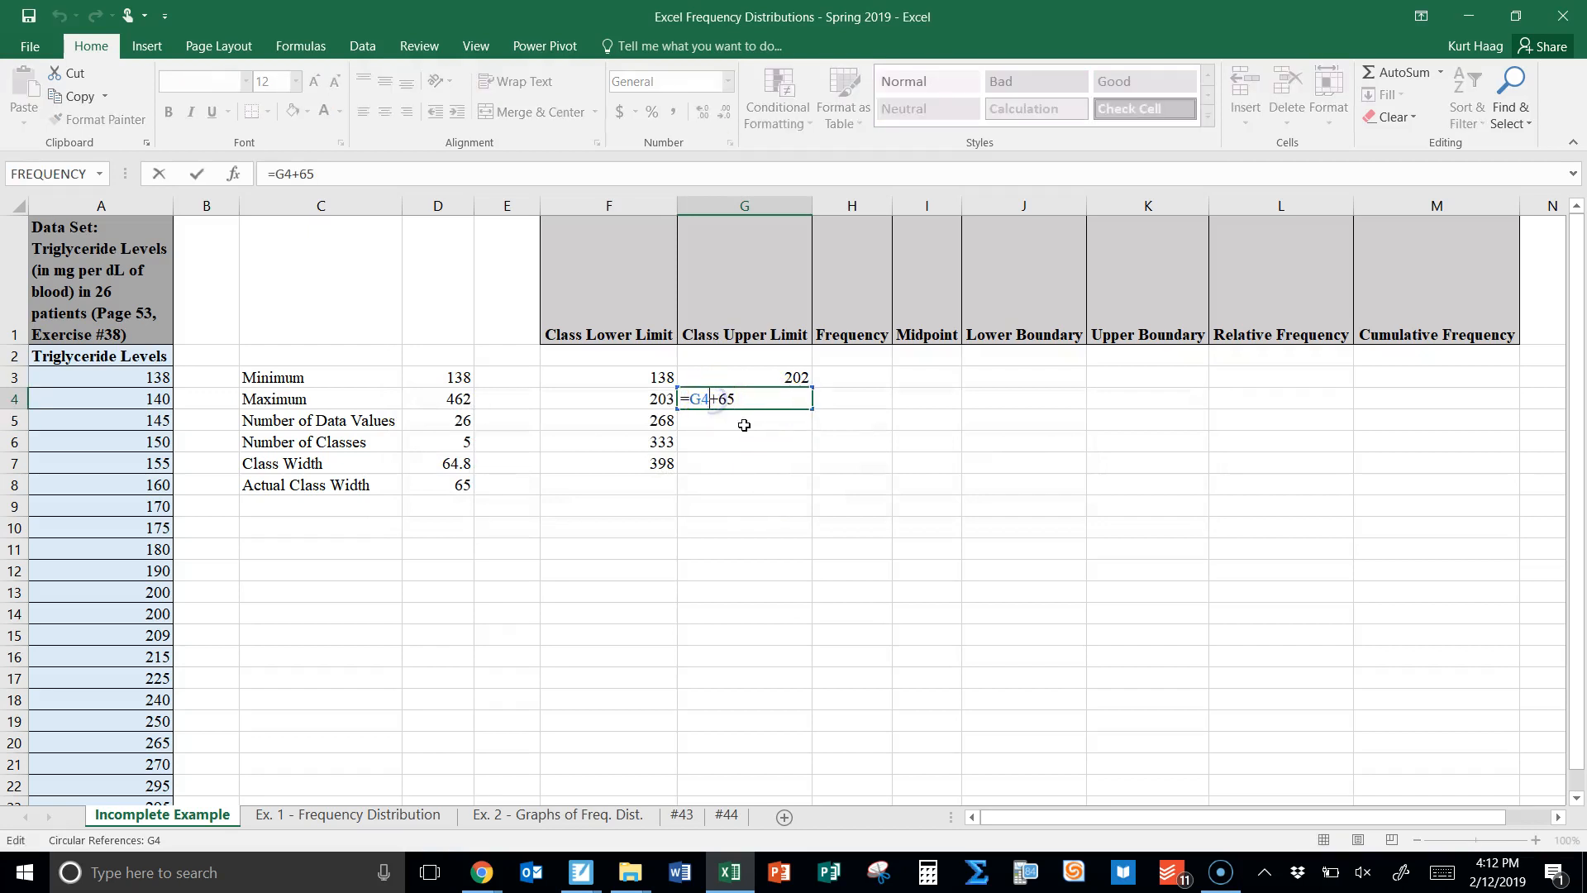
key(BackSpace)
text(3)
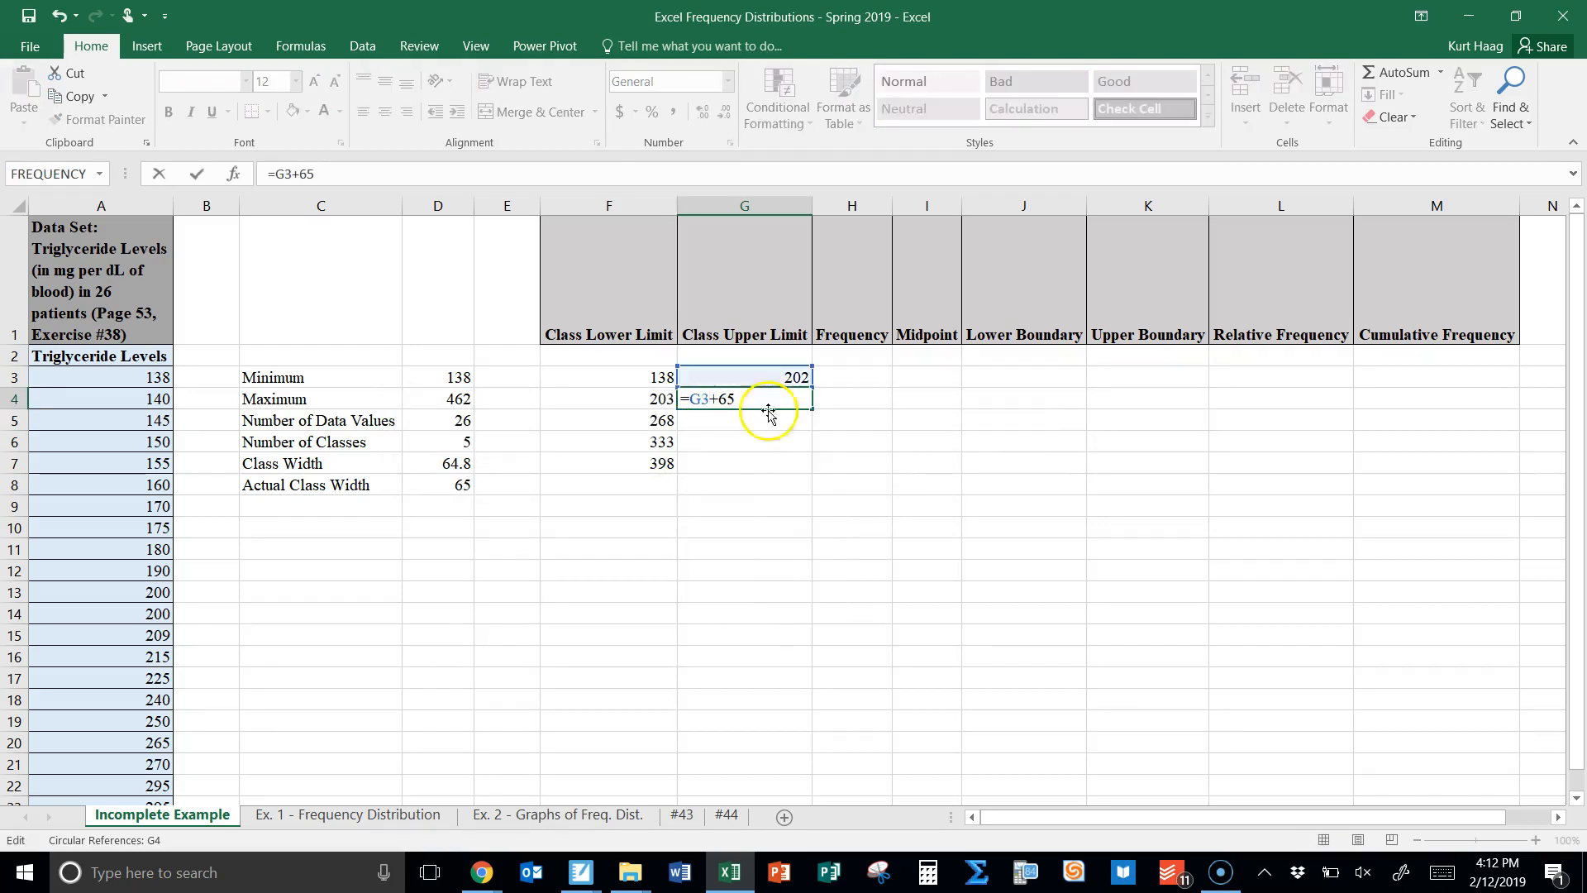
key(Return)
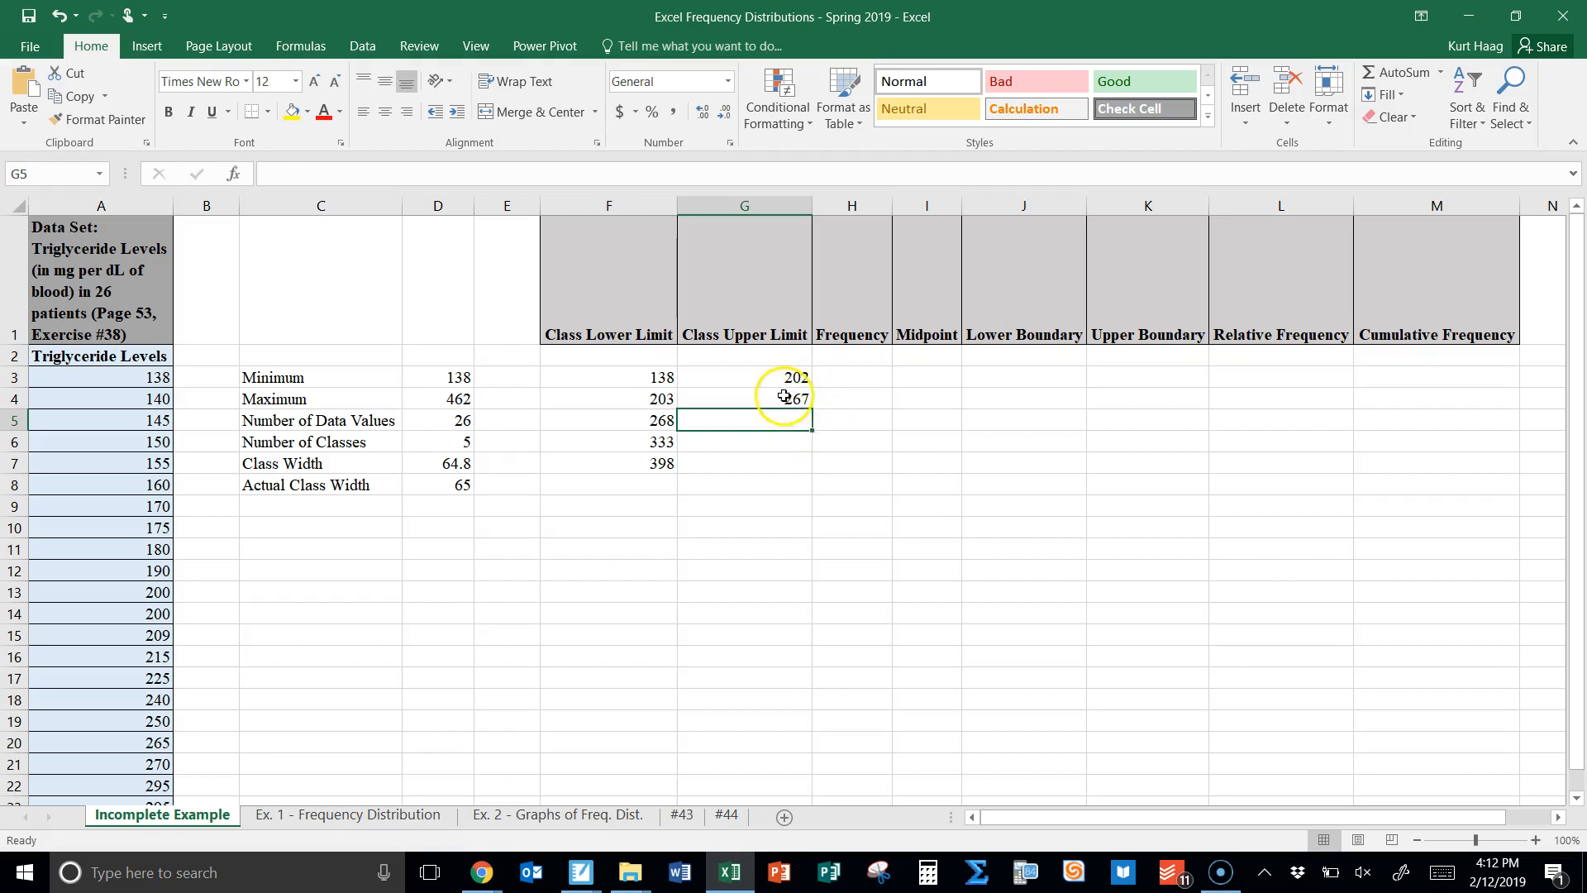
- Fill the upper limit formula from G4 down through G7 to complete the five class upper limits
double_click(798, 399)
click(827, 396)
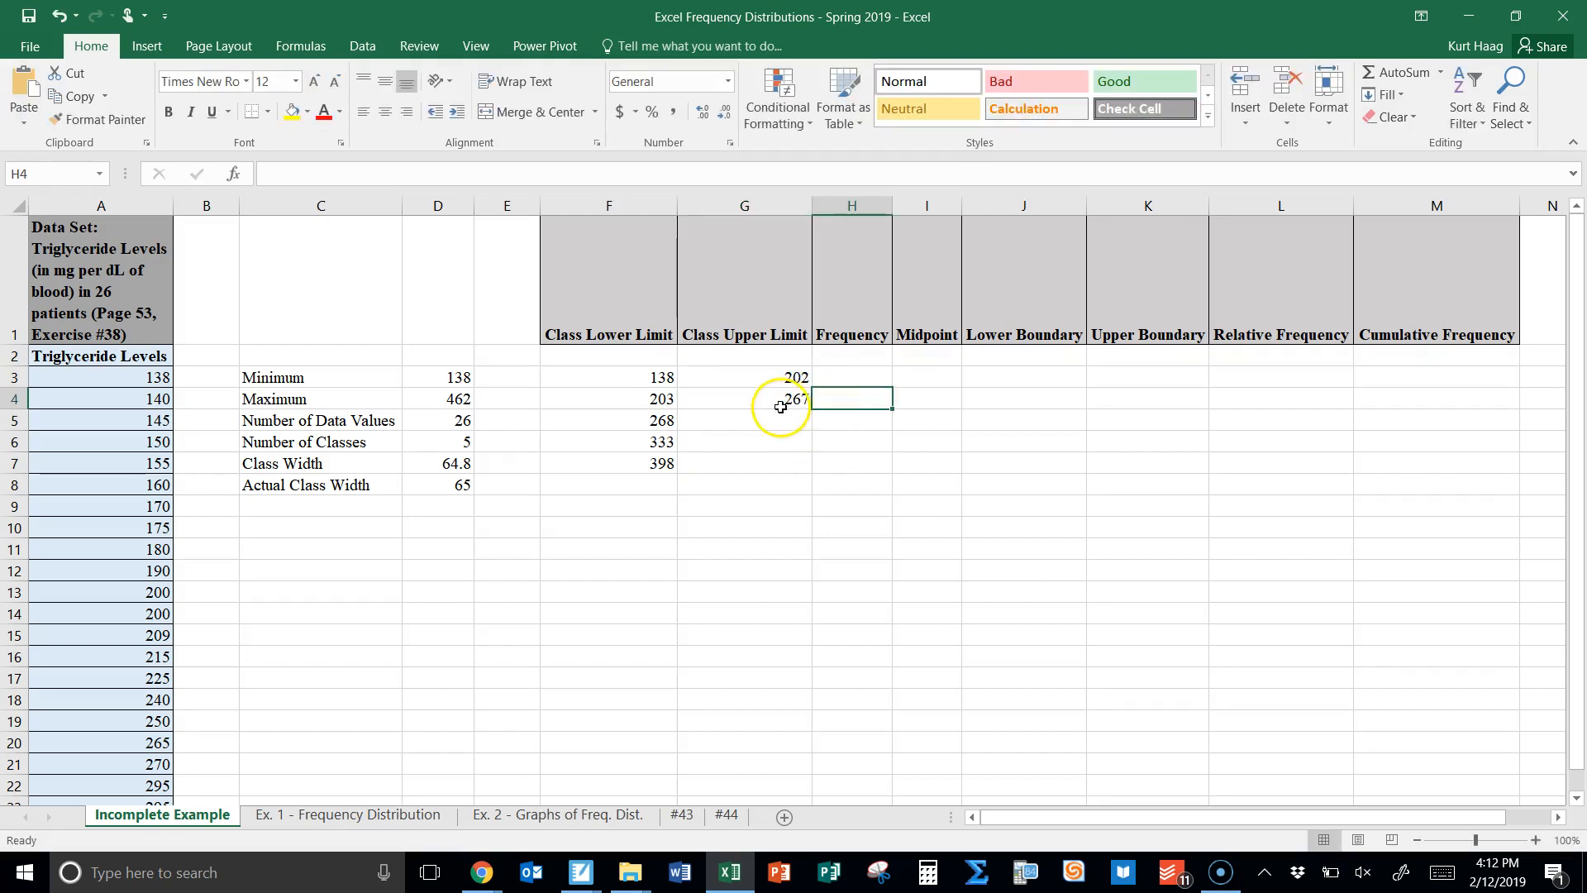
click(780, 406)
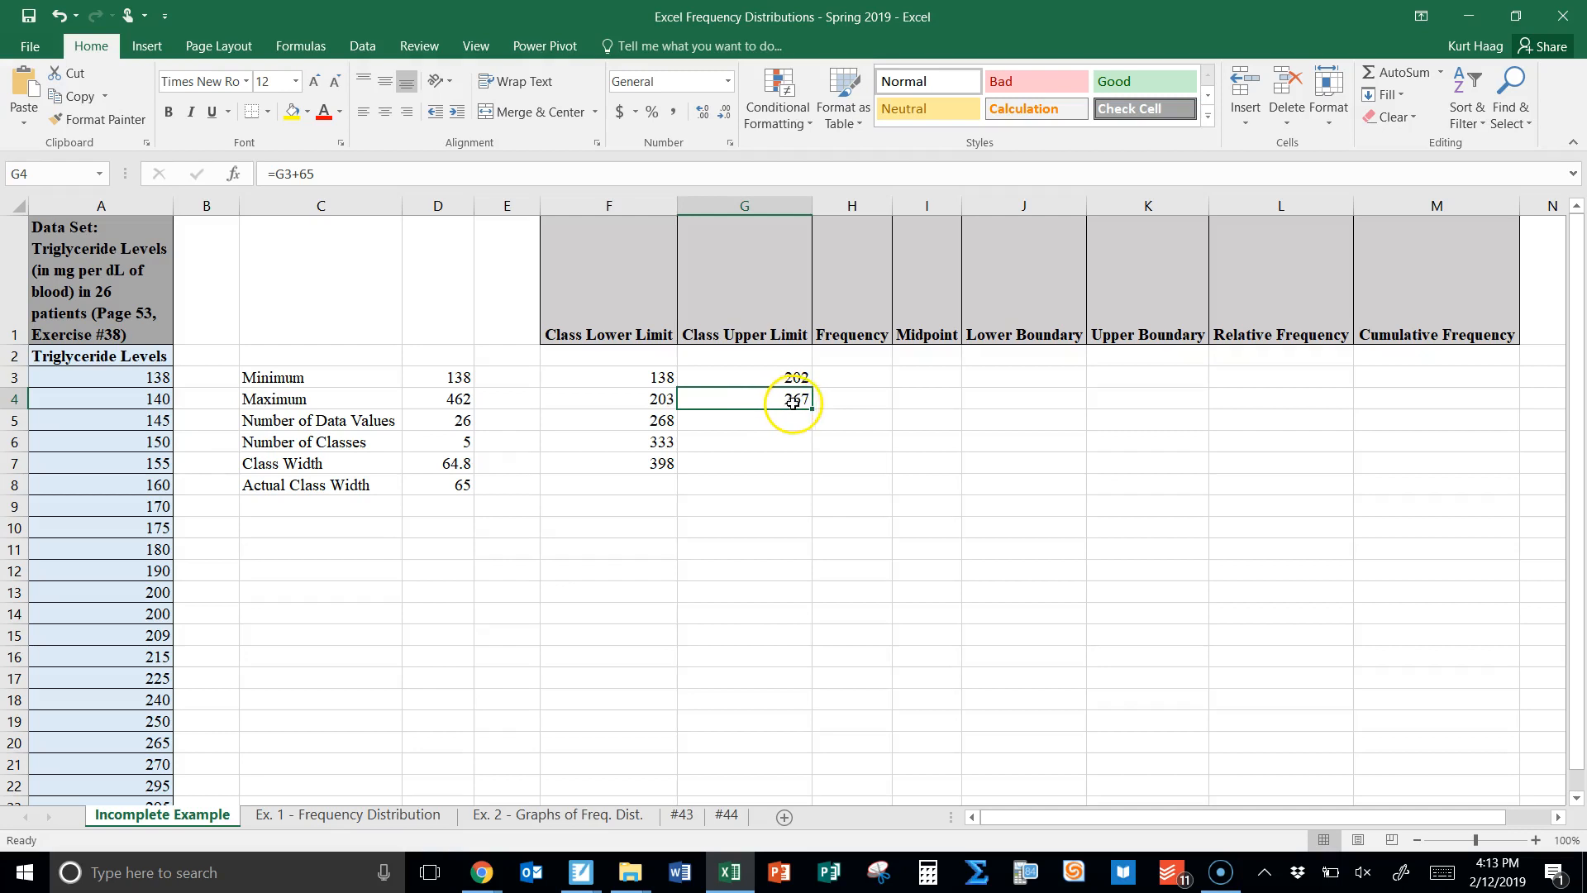
drag(813, 408, 802, 470)
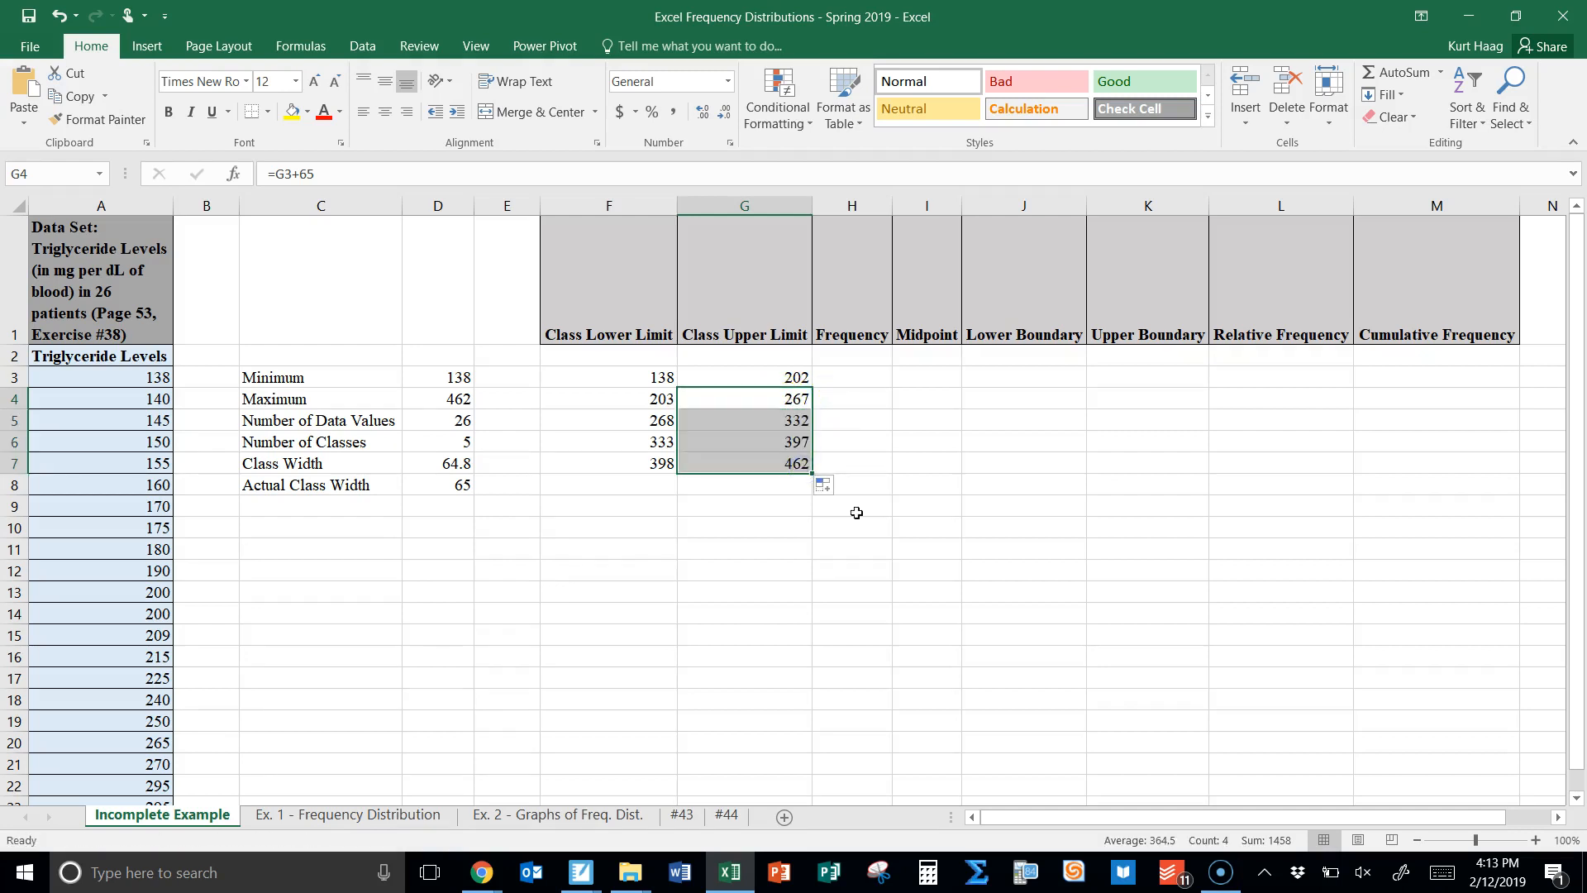
click(766, 524)
- Count the data values from 138 to 202 in column A and enter 12 as the first class frequency in H3
click(861, 376)
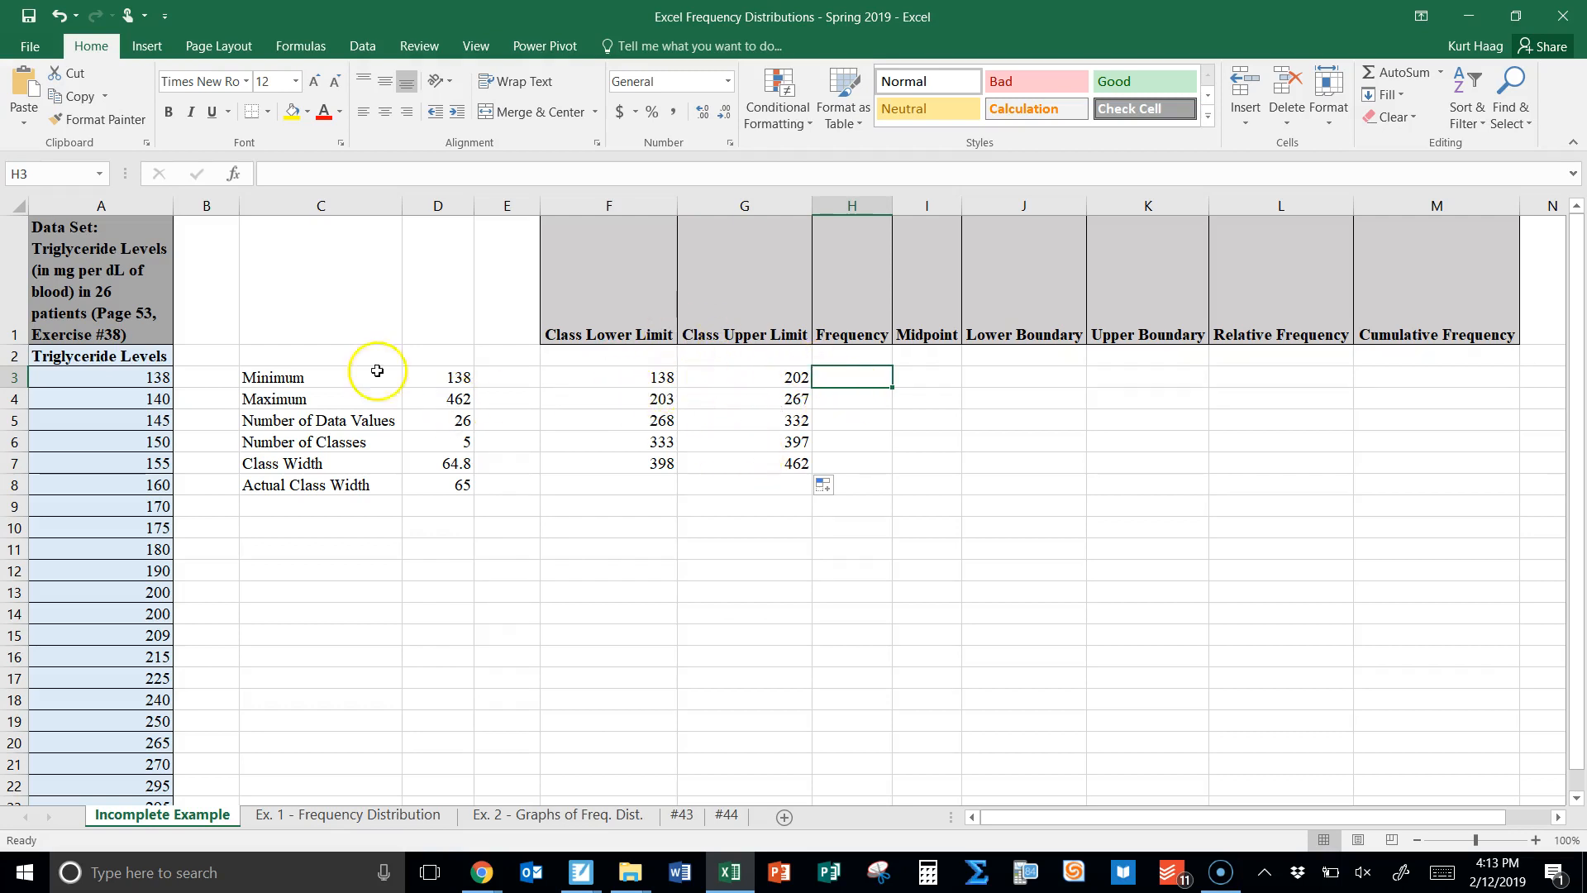
drag(144, 373, 125, 509)
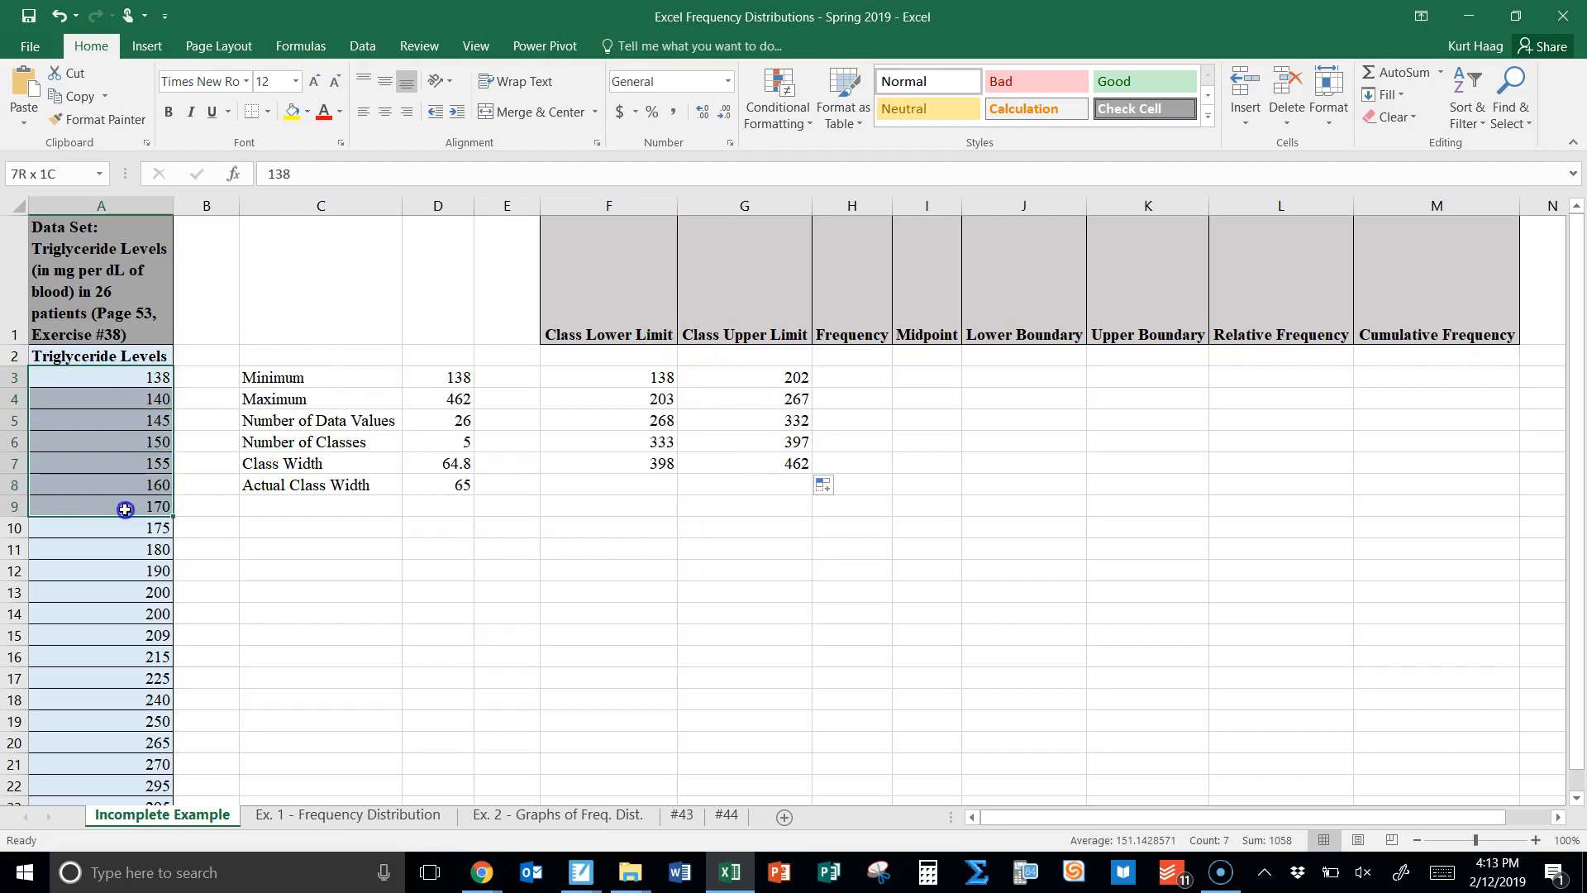
click(749, 525)
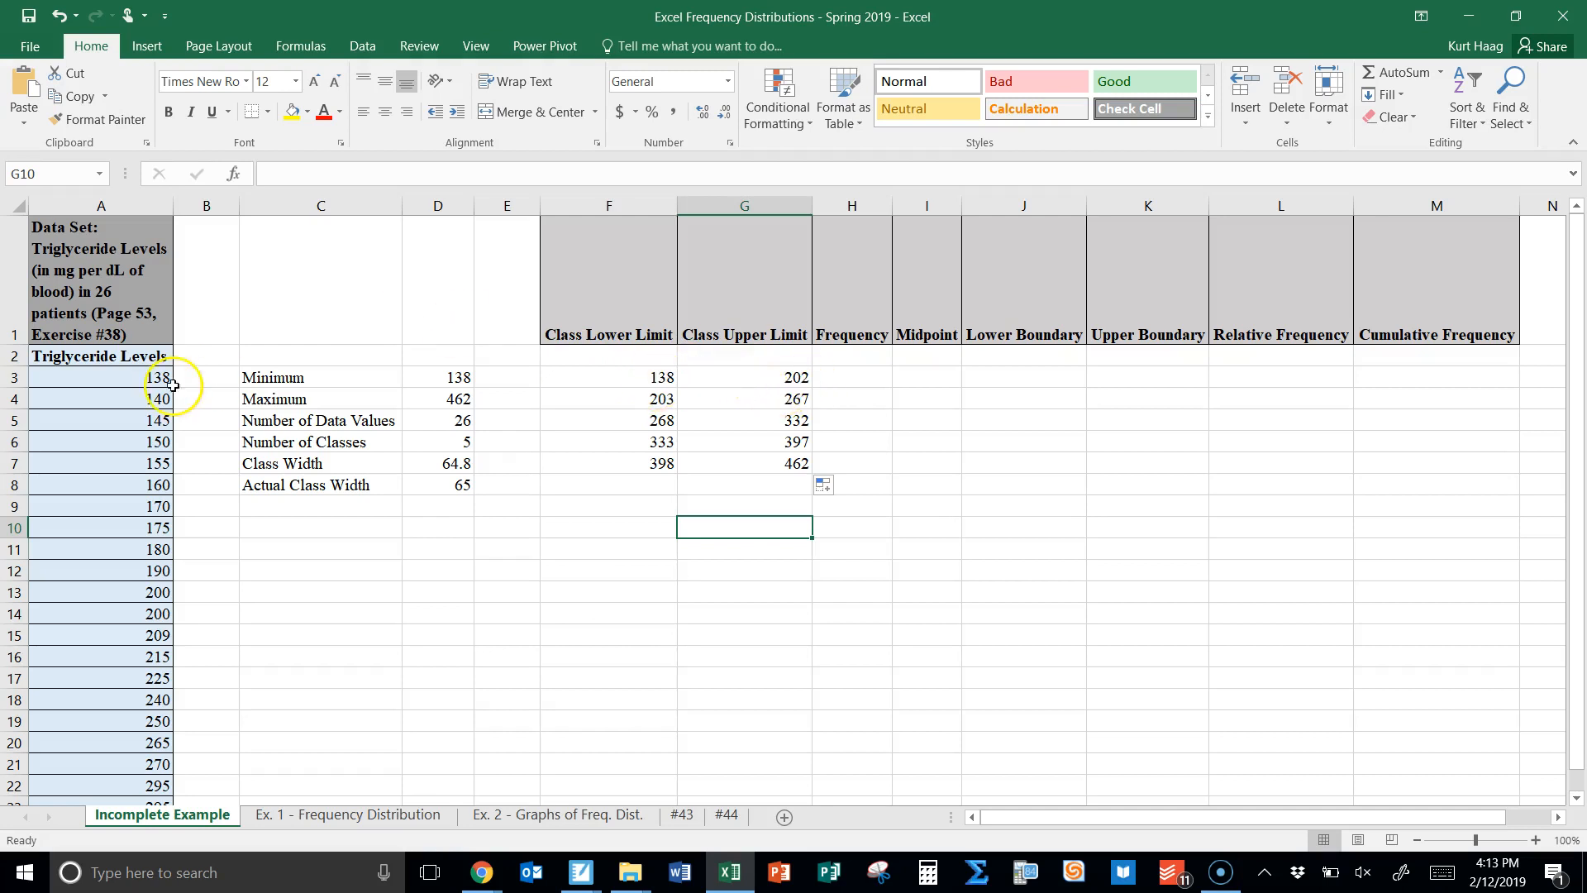
drag(146, 371, 110, 616)
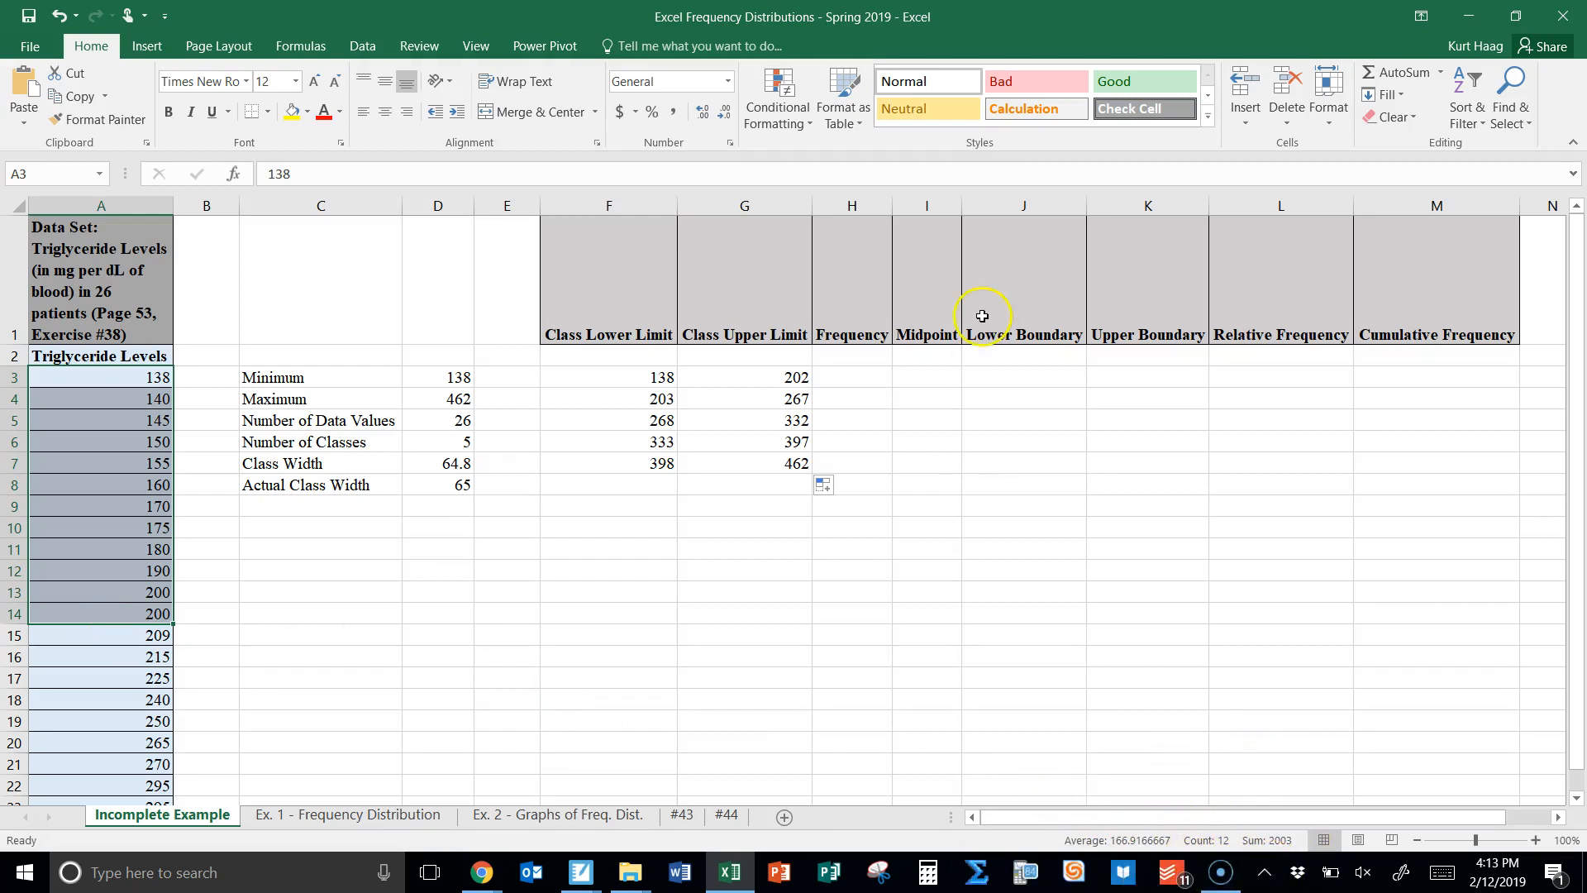
click(848, 372)
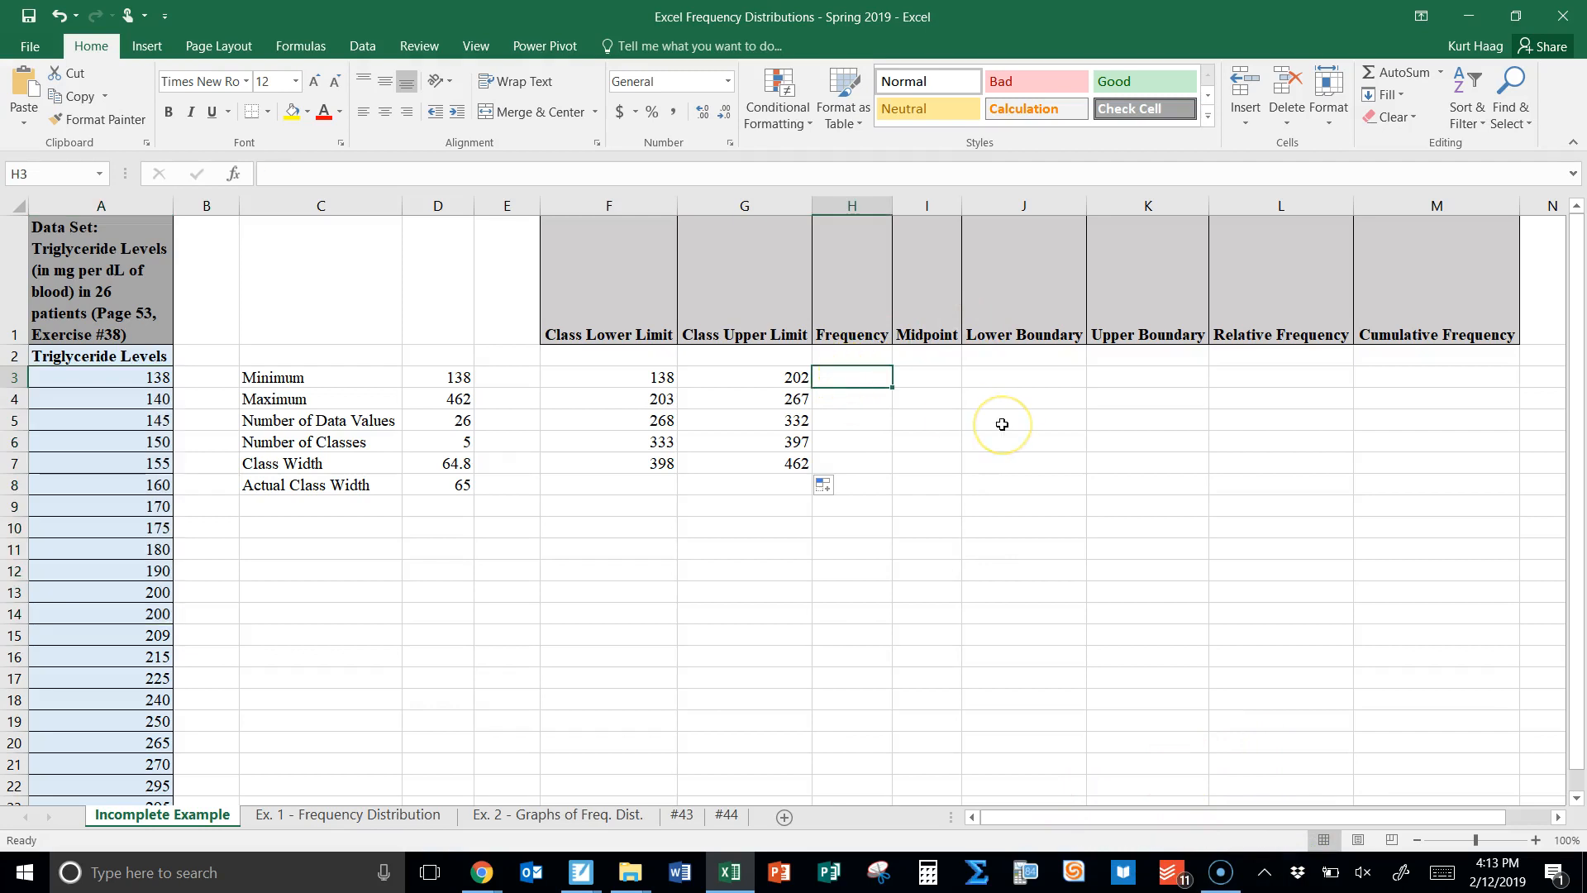
text(12)
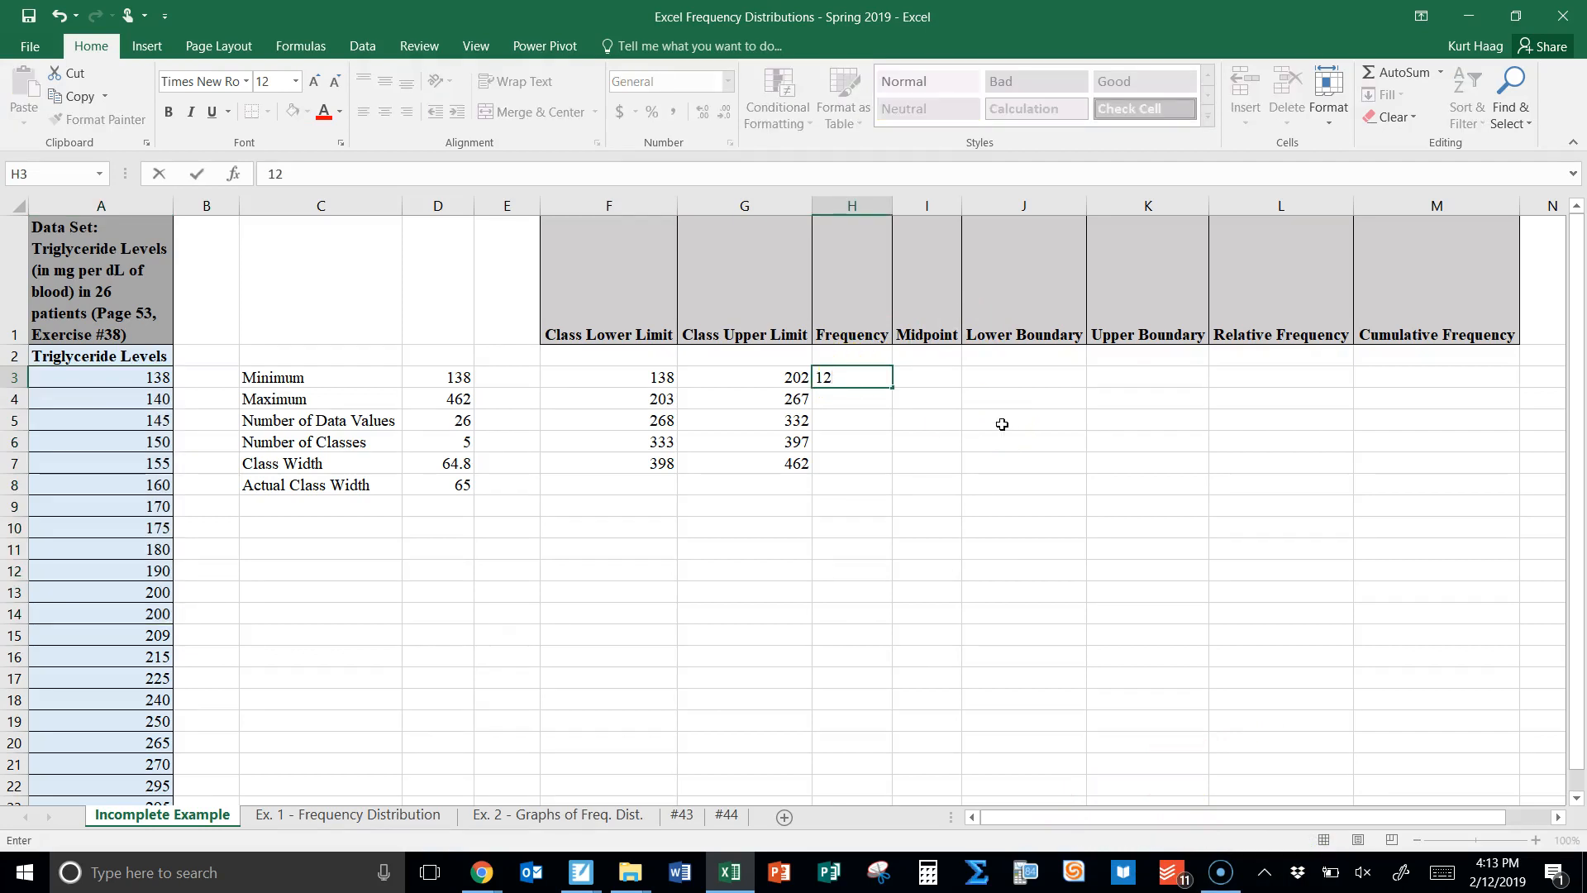
key(Return)
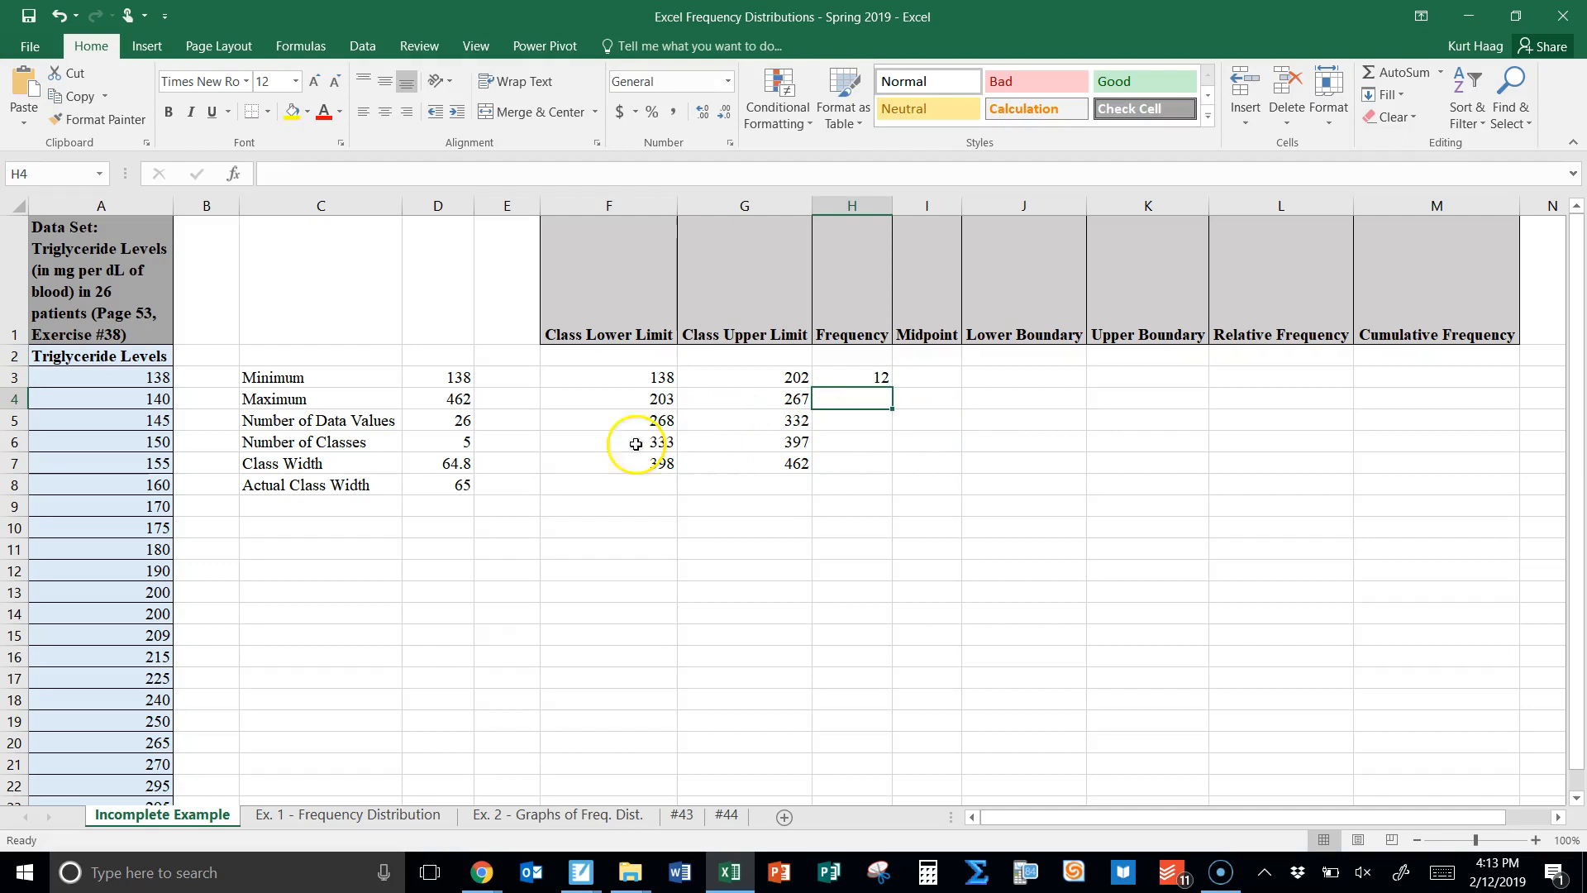
- Count the data values from 203 to 267 in column A and enter 6 as the second class frequency in H4
click(645, 400)
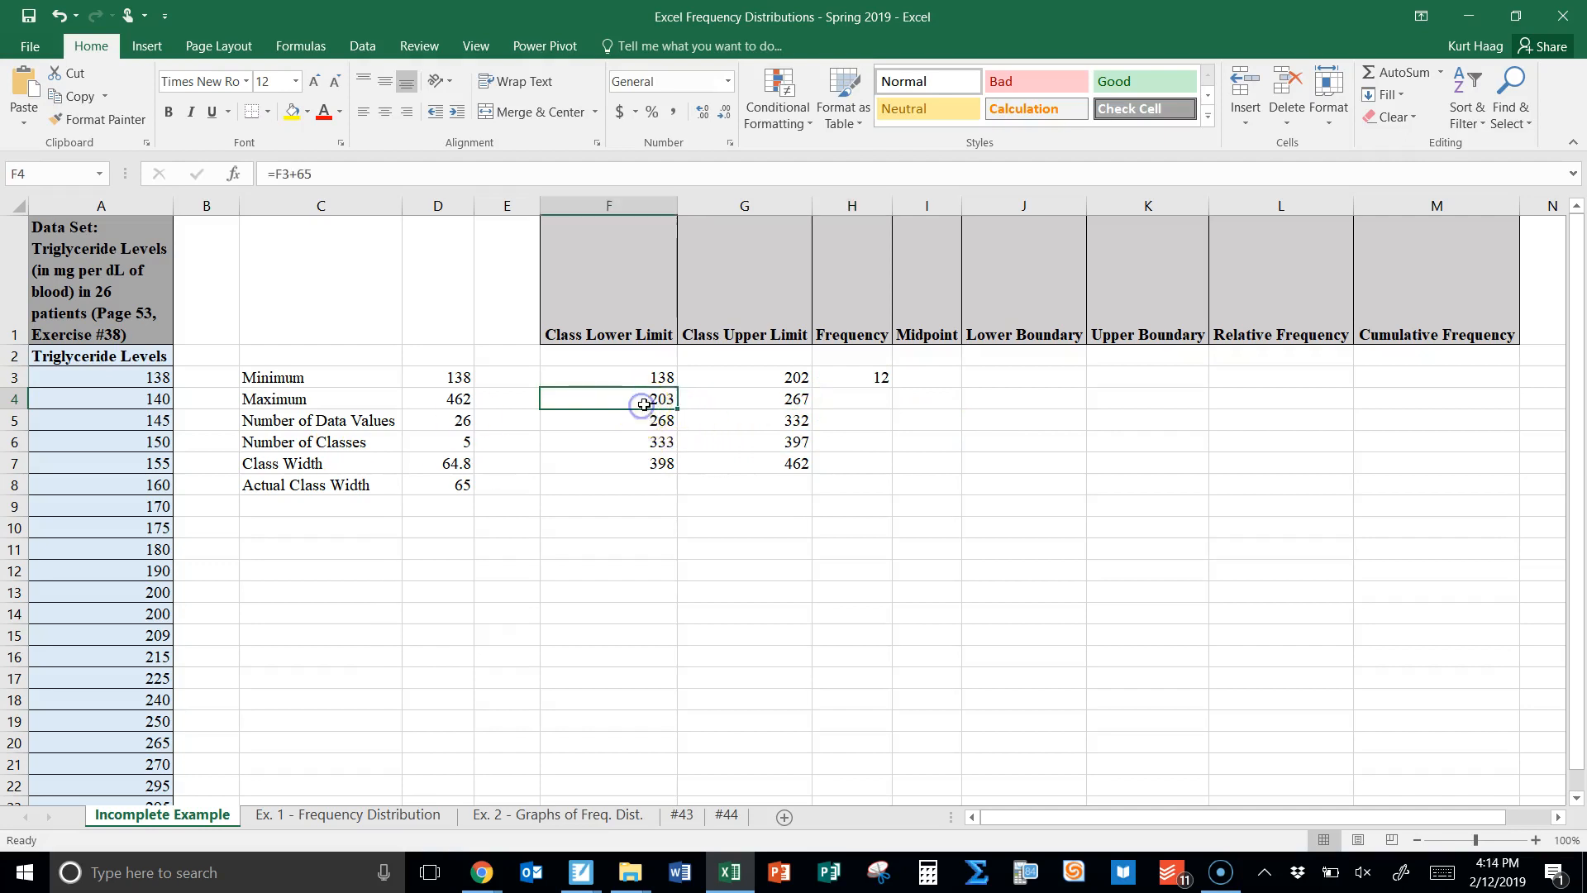
click(774, 400)
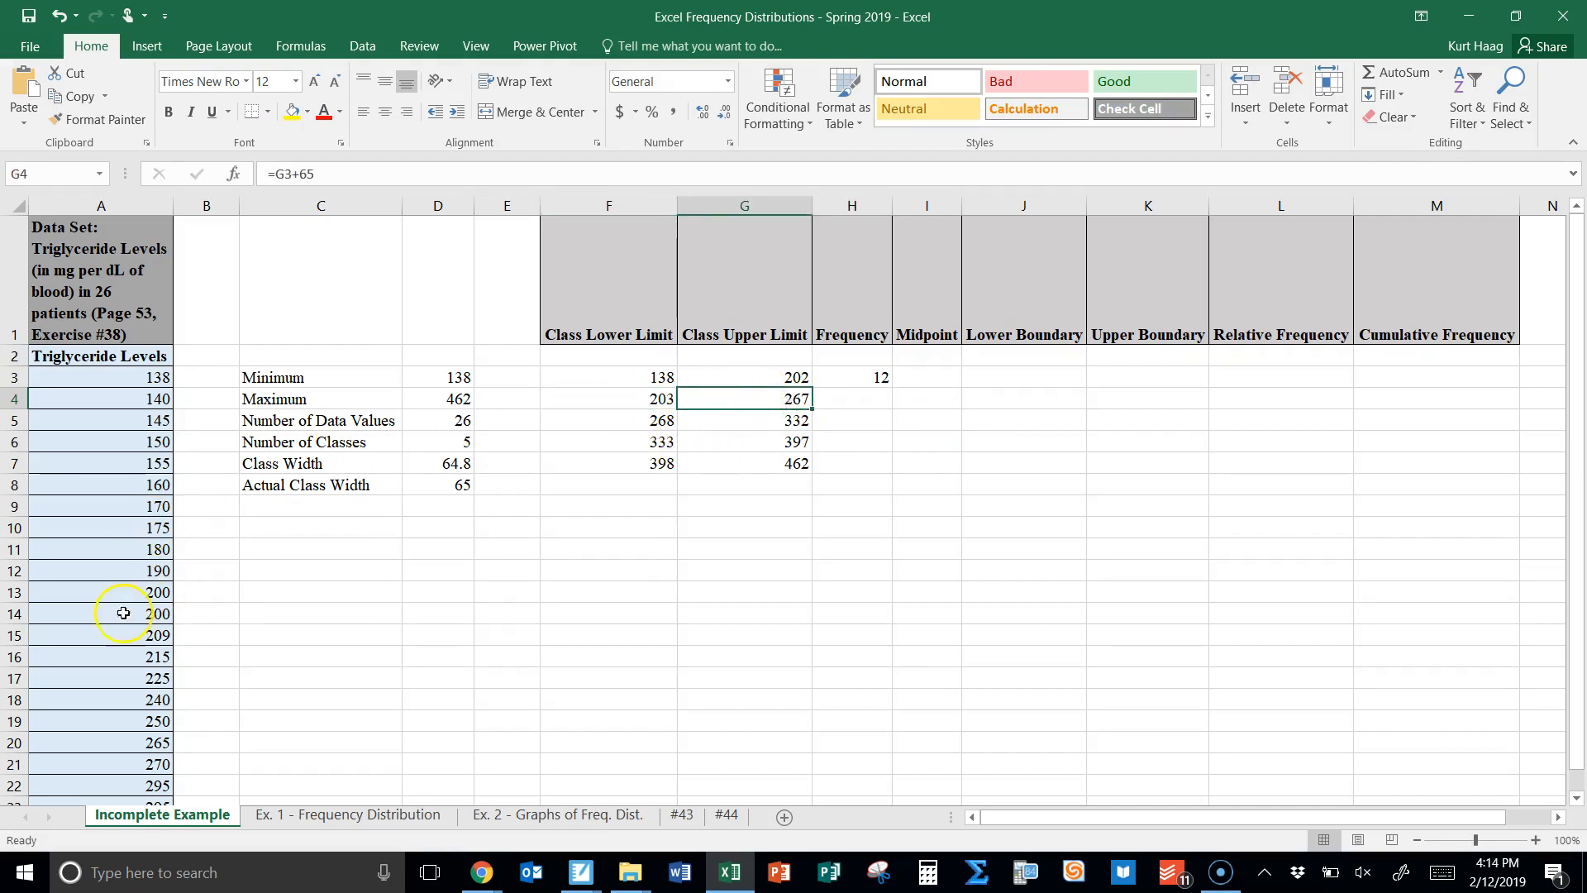
drag(157, 635, 138, 746)
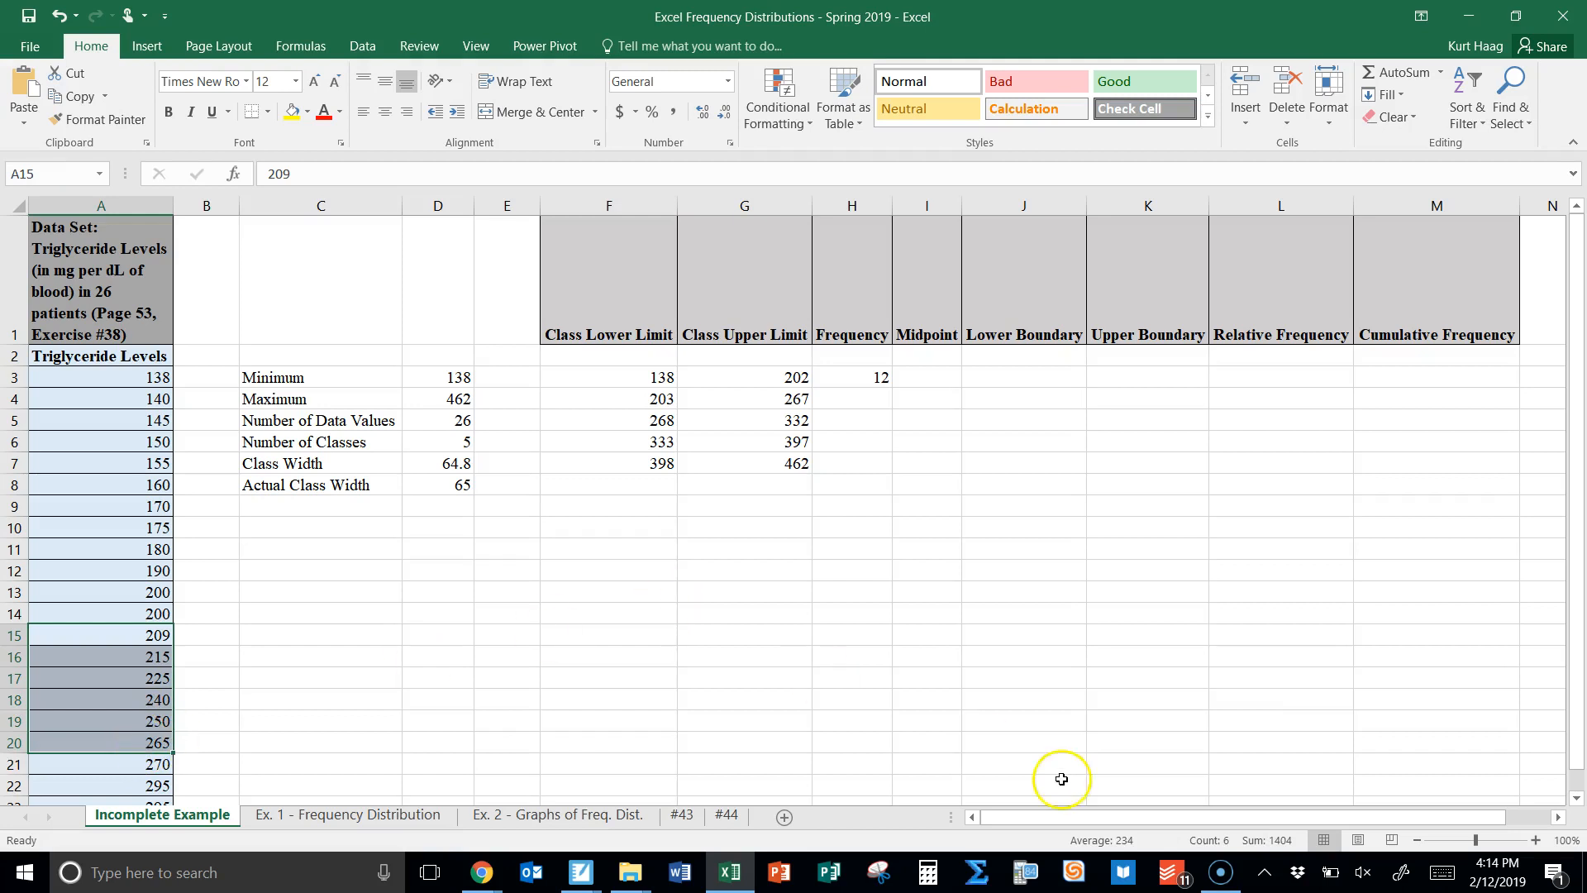
click(873, 401)
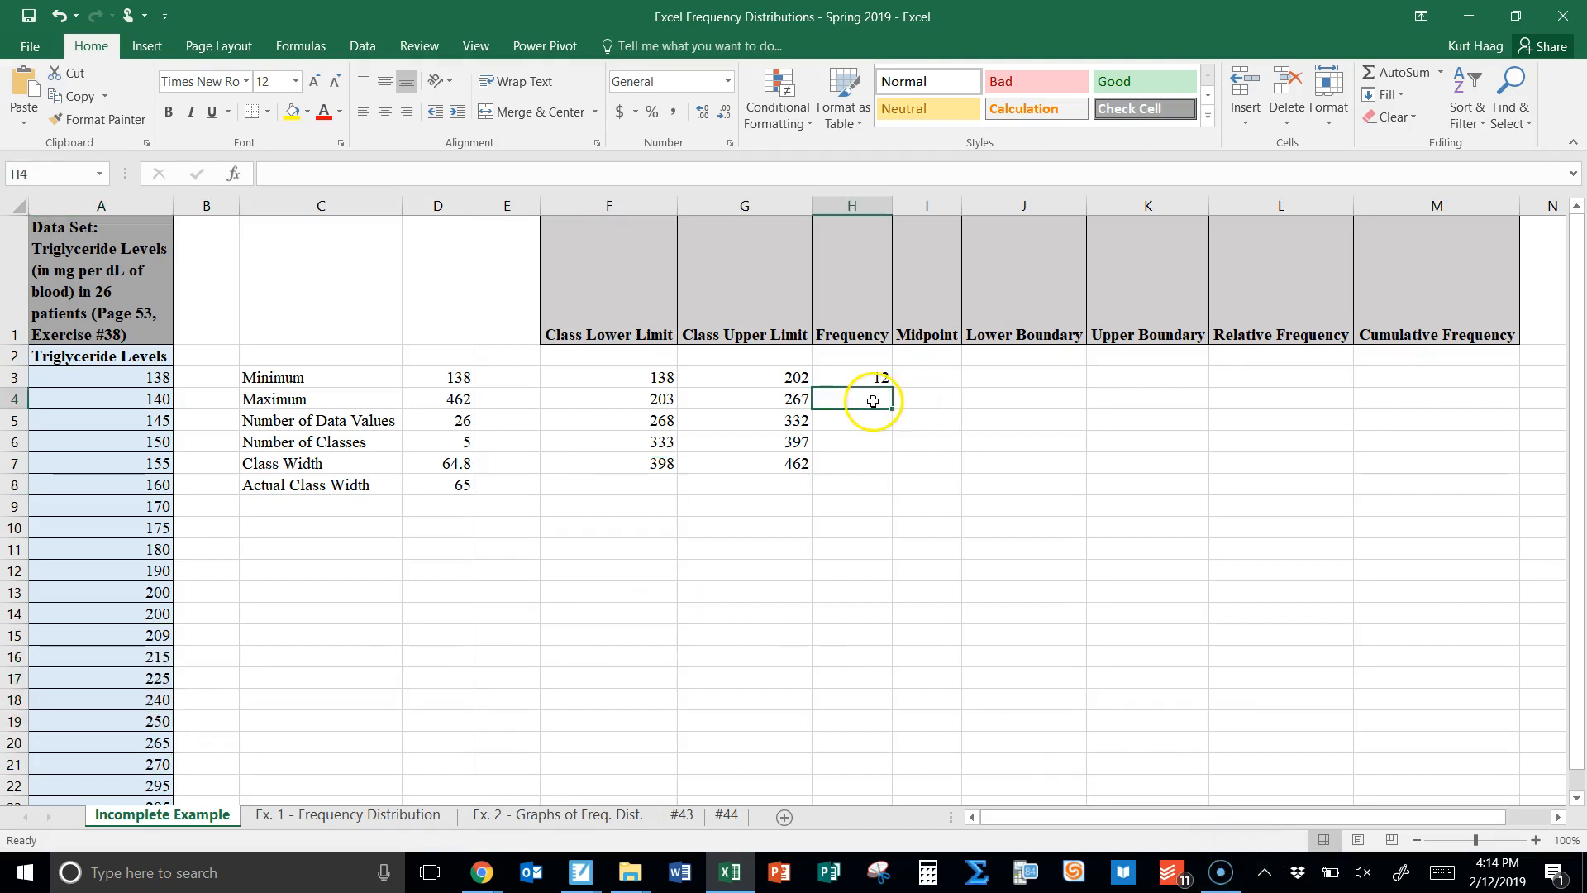
text(6)
click(925, 443)
- Clear the manually entered frequencies from H3 and H4
drag(870, 377, 868, 399)
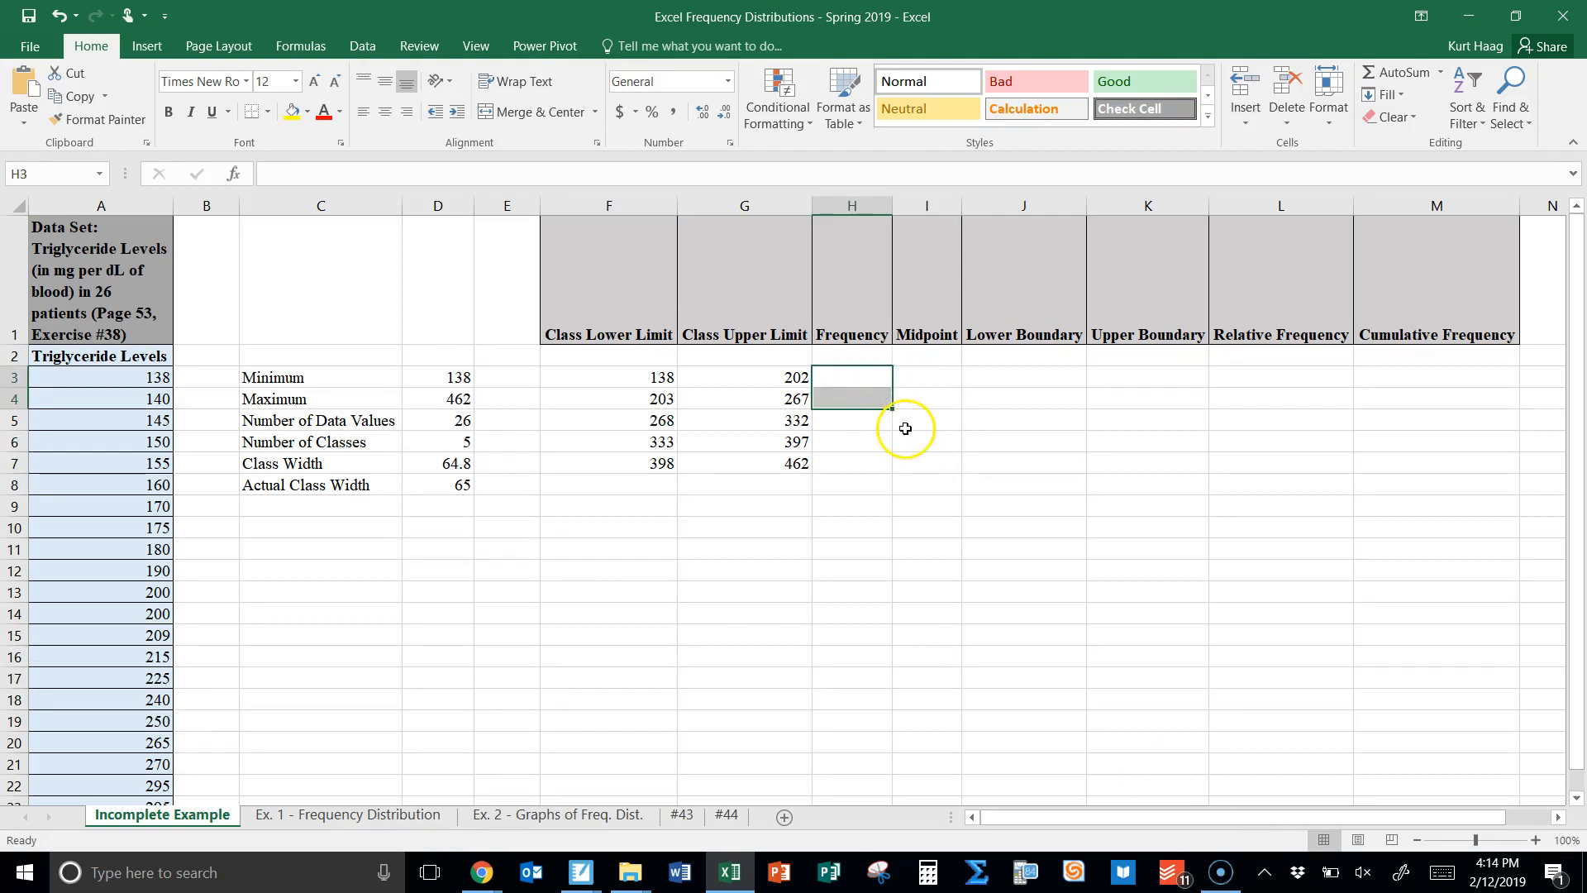
key(Delete)
click(906, 428)
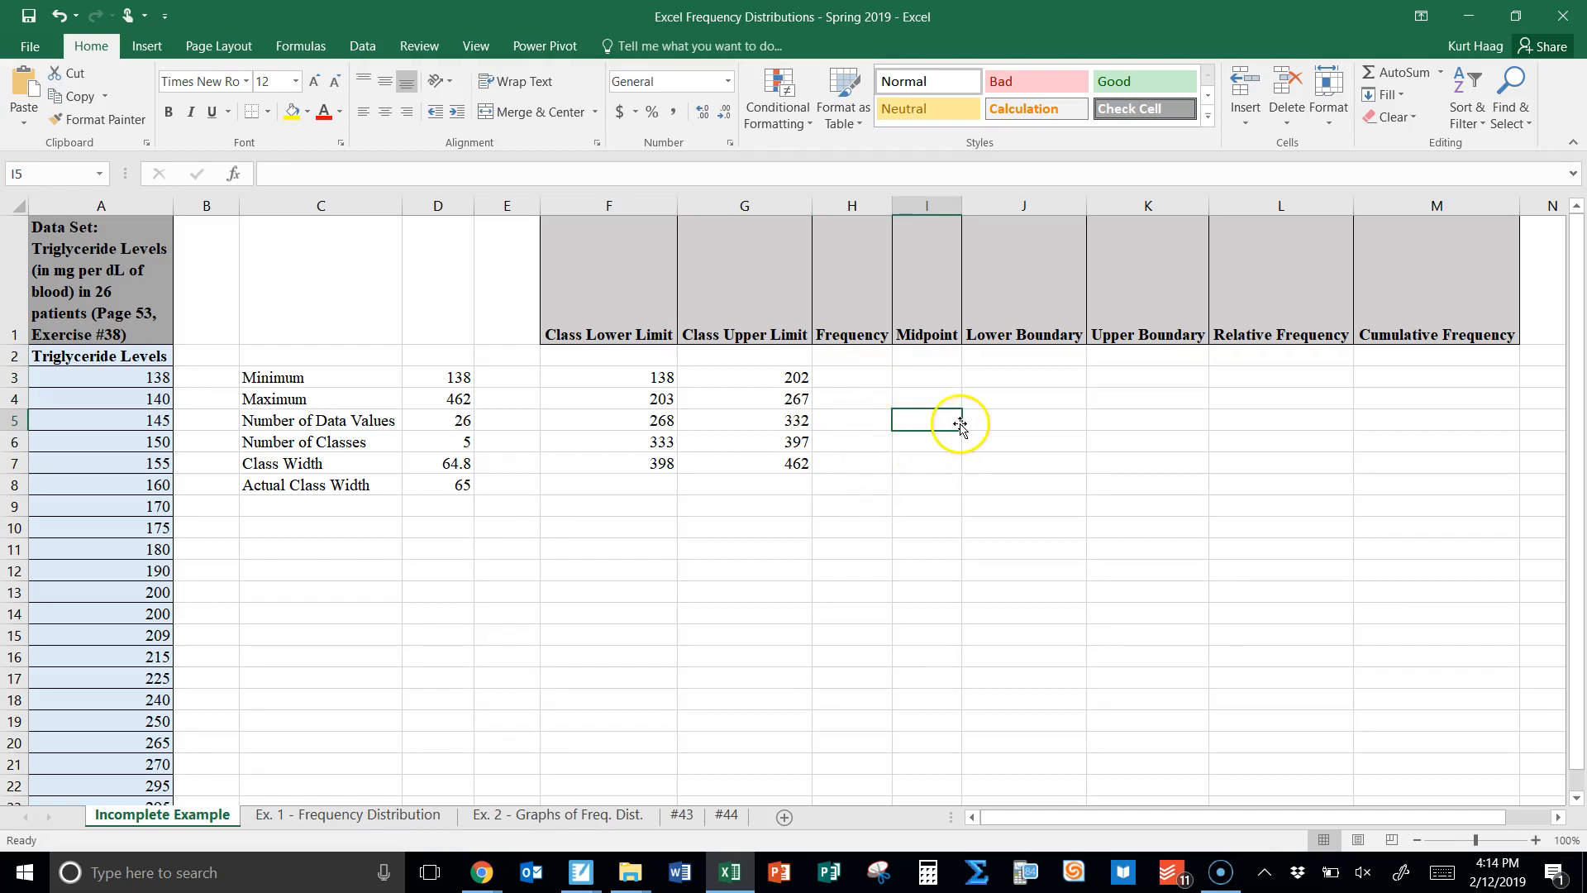
- Insert the FREQUENCY function for the range H3:H7, finding it by searching the function list for "frequency"
drag(845, 375, 841, 469)
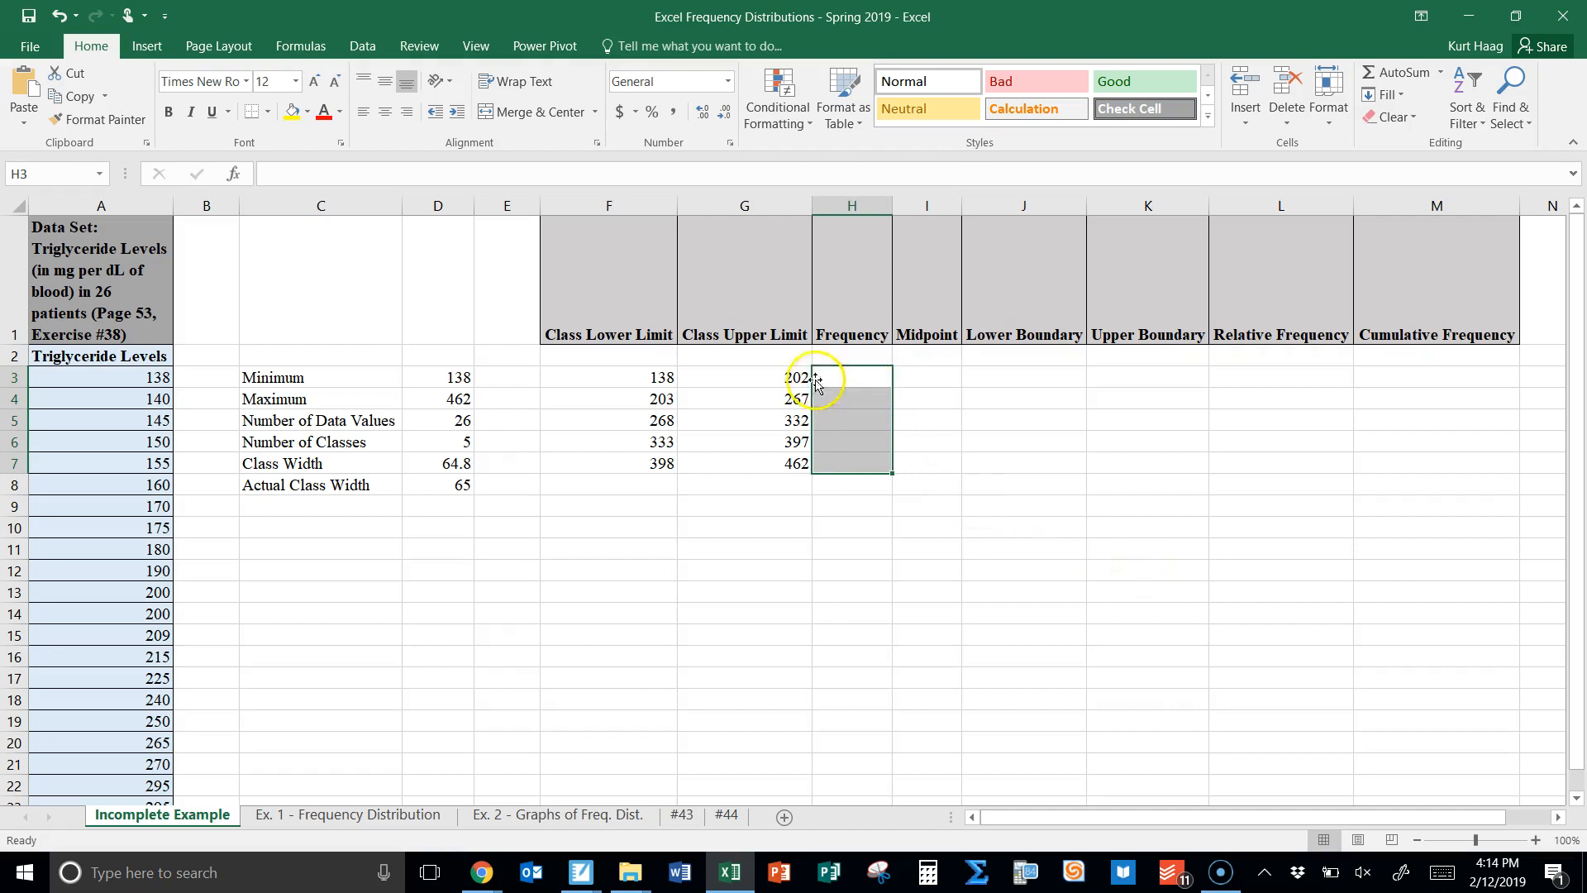
click(233, 176)
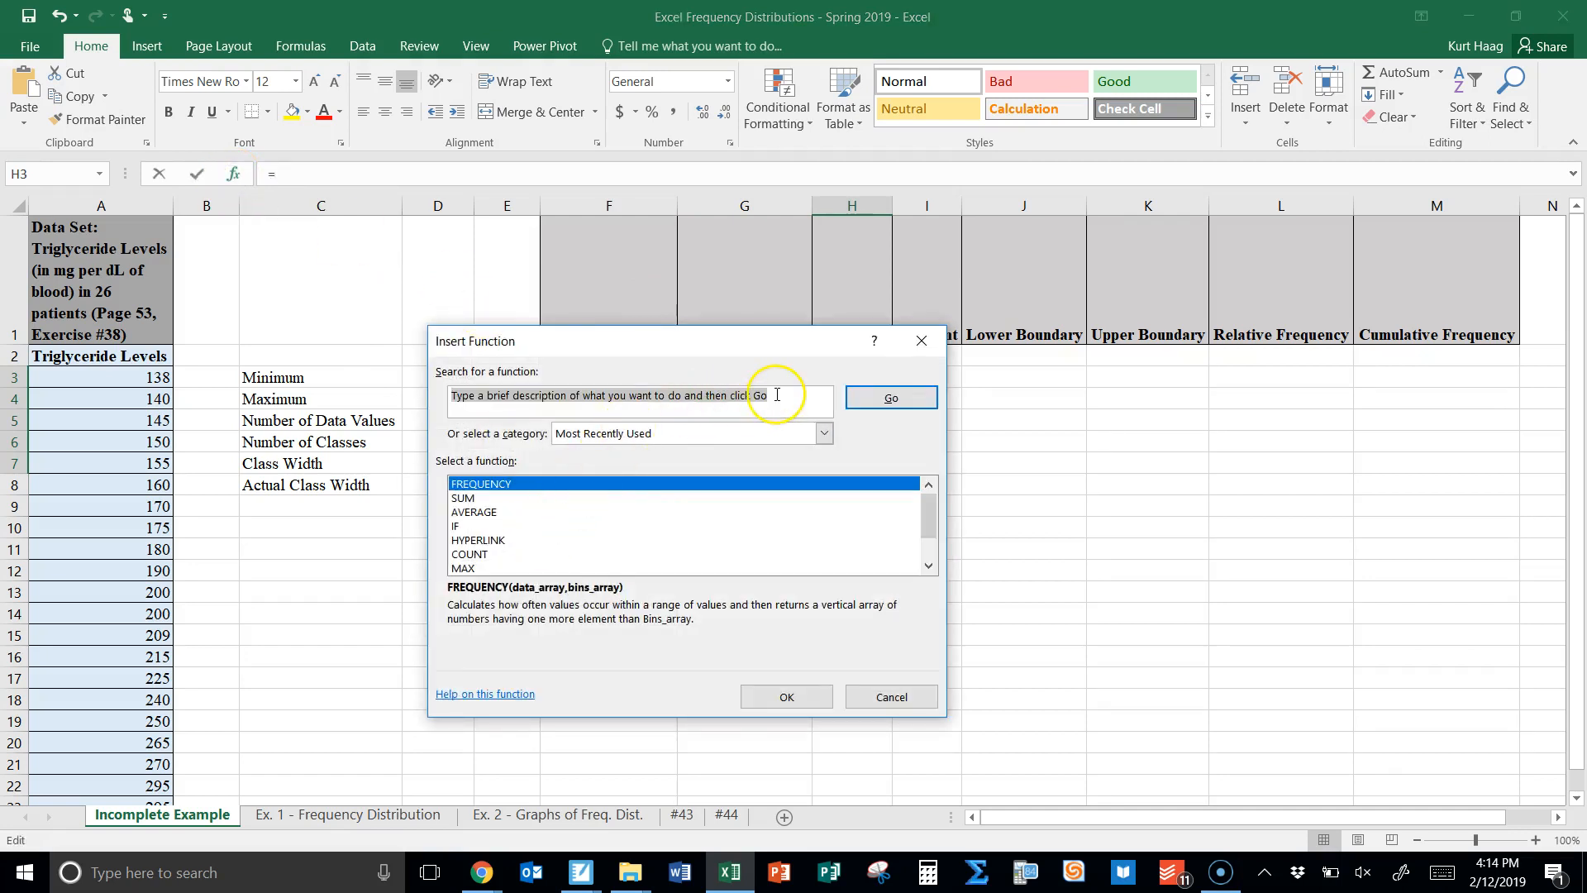
text(fre)
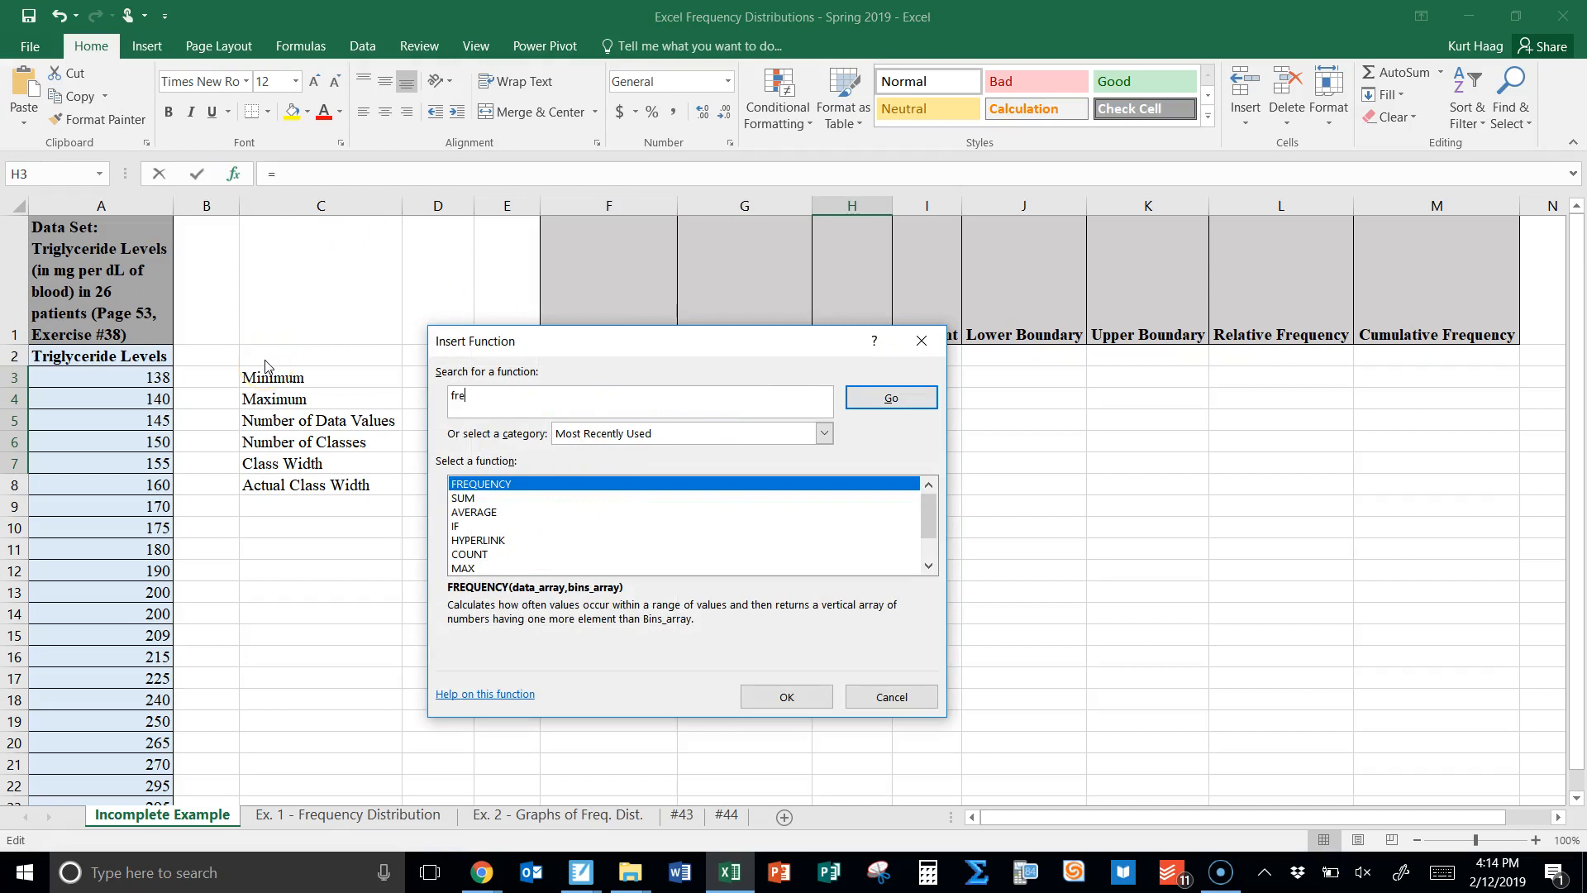
text(quency)
key(Return)
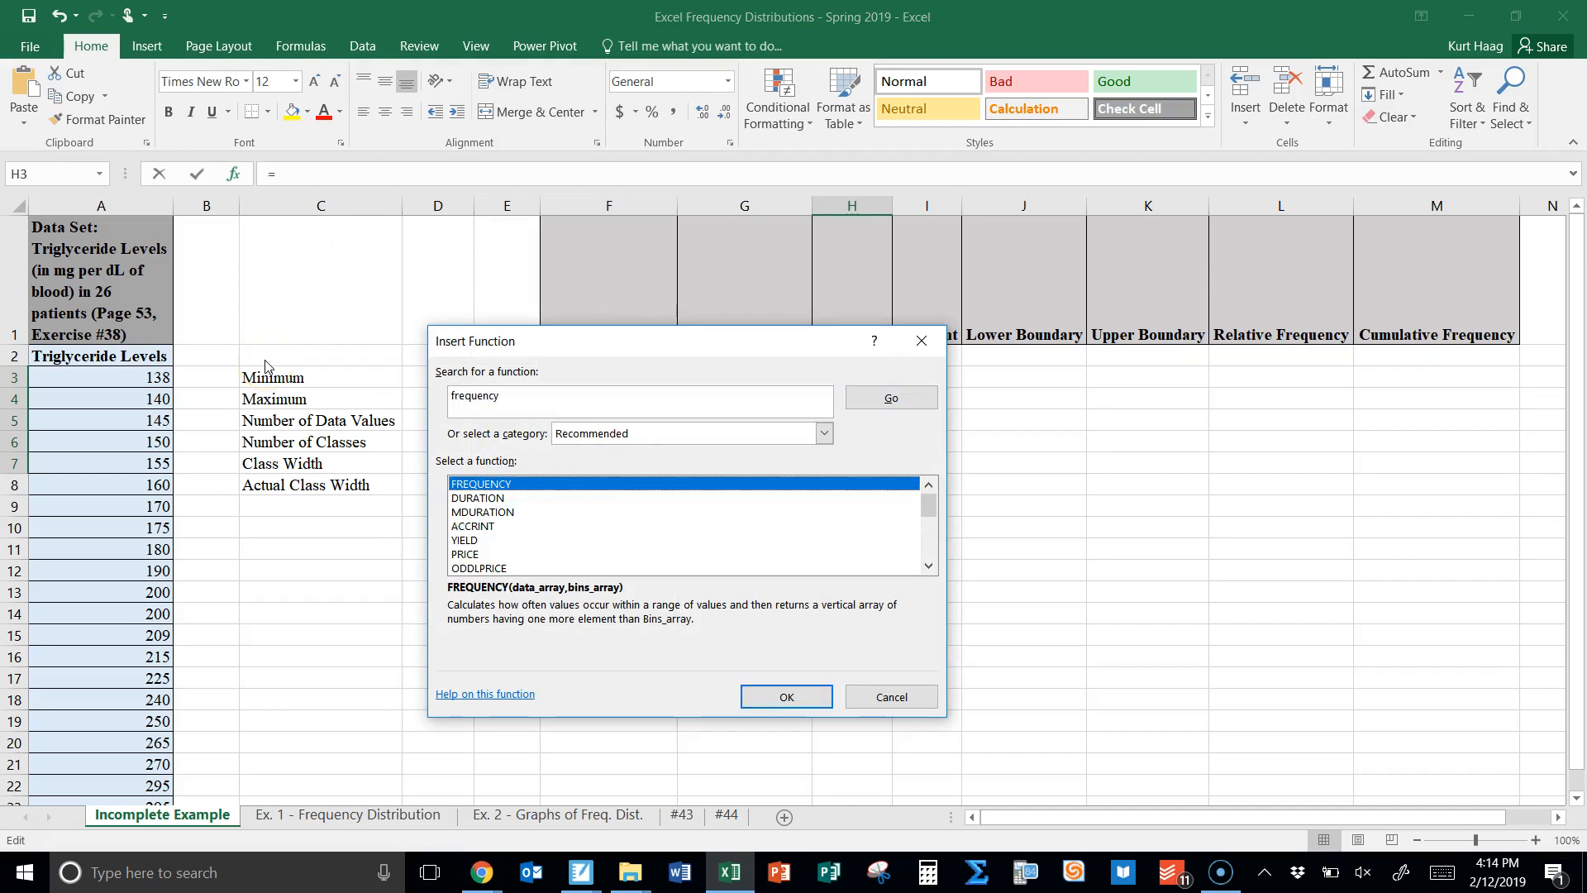
double_click(516, 486)
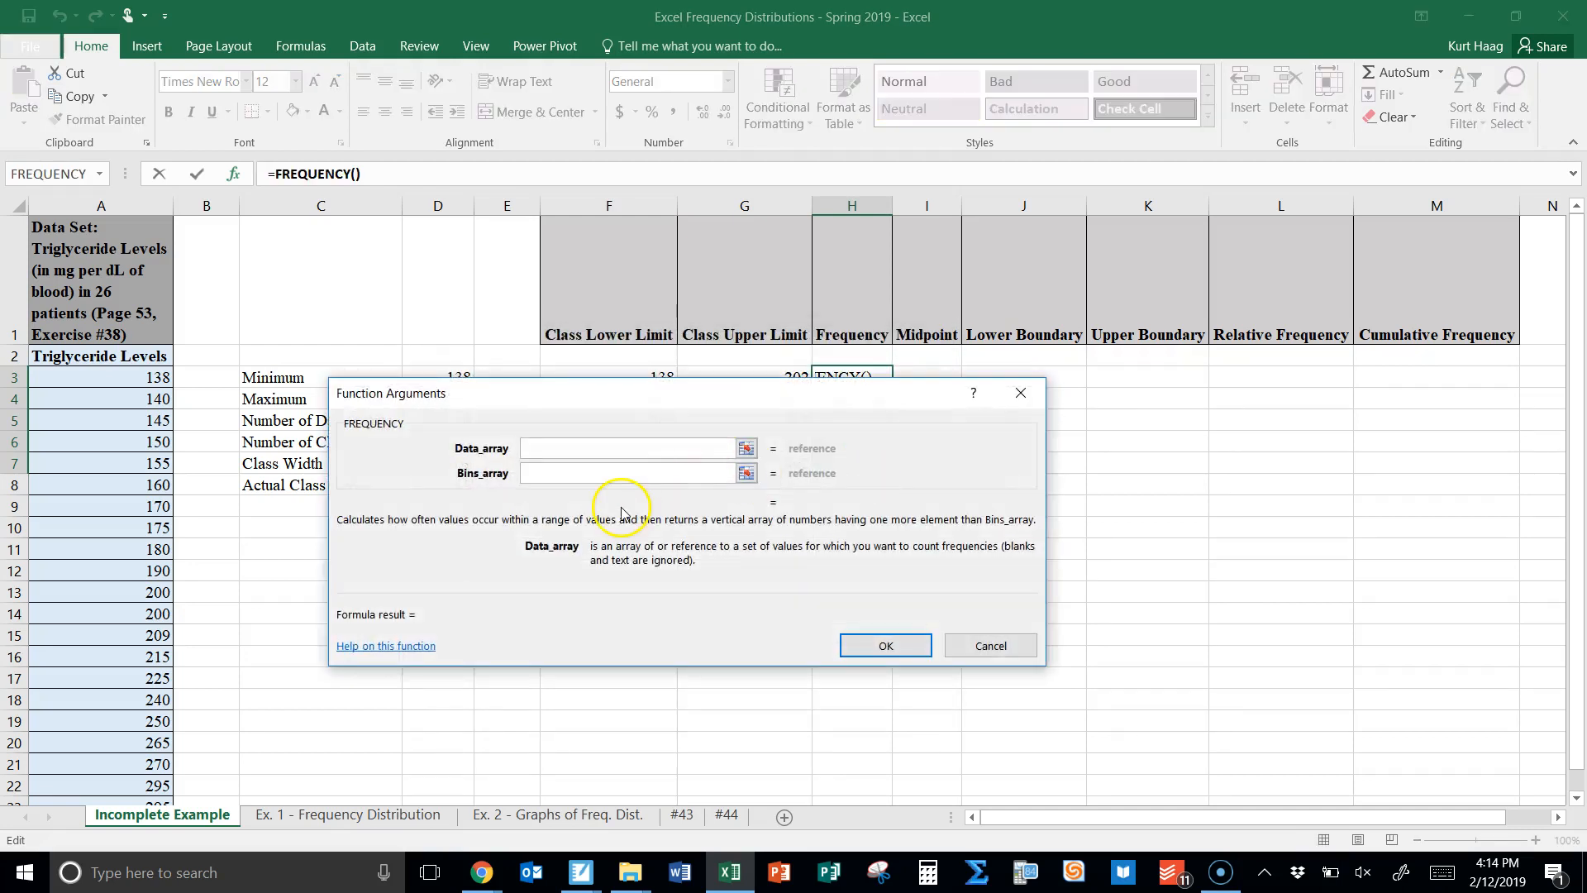
- Set the FREQUENCY function's data array to the triglyceride values in A3:A28
drag(846, 405, 1224, 380)
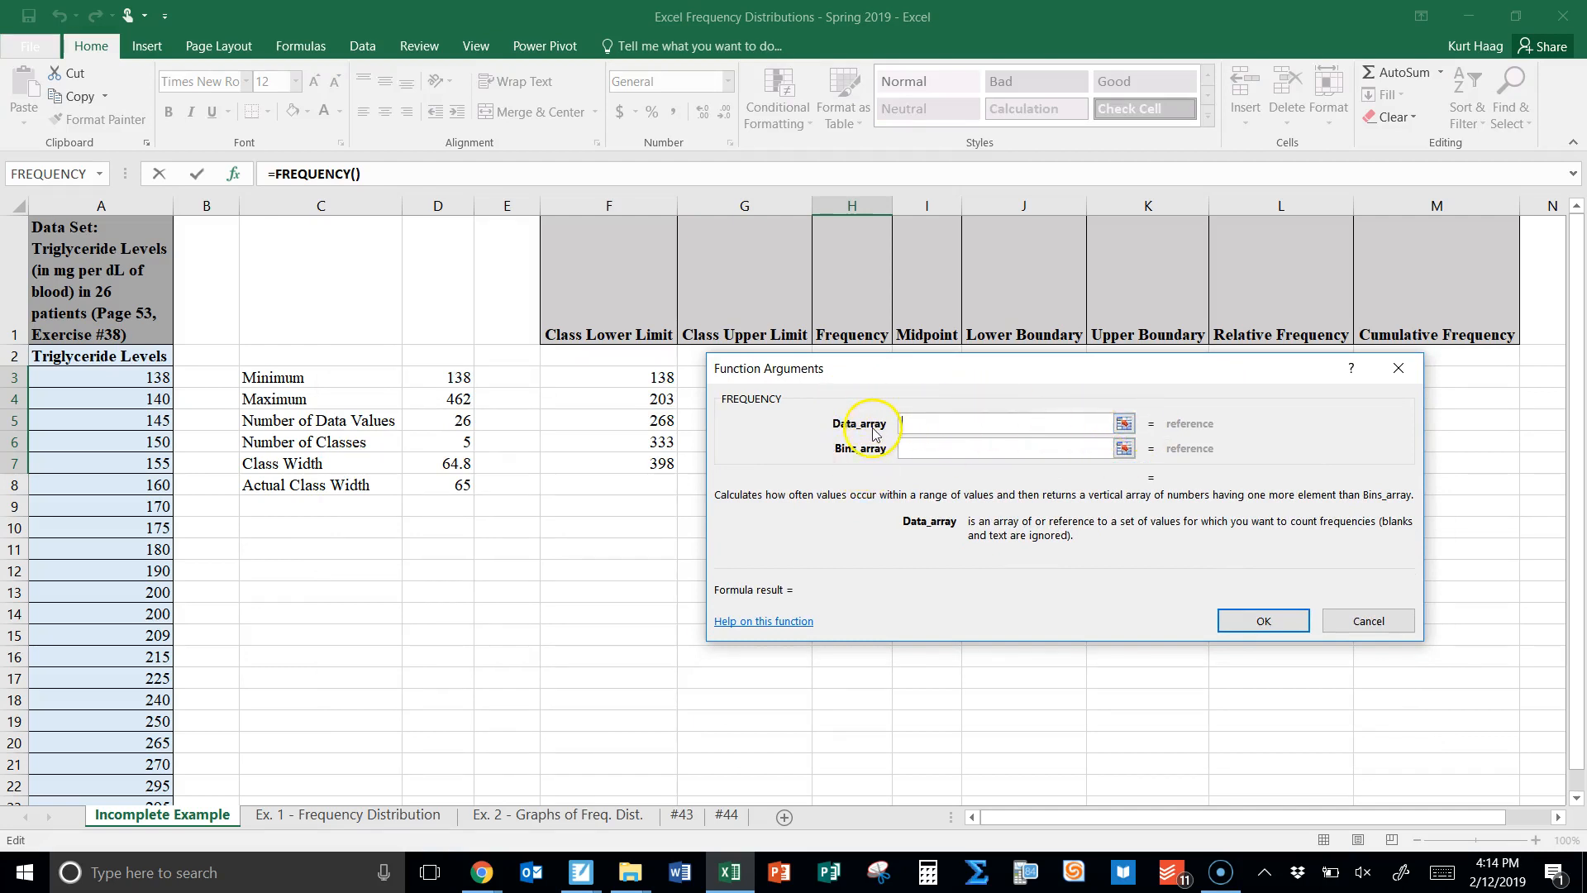
click(1124, 425)
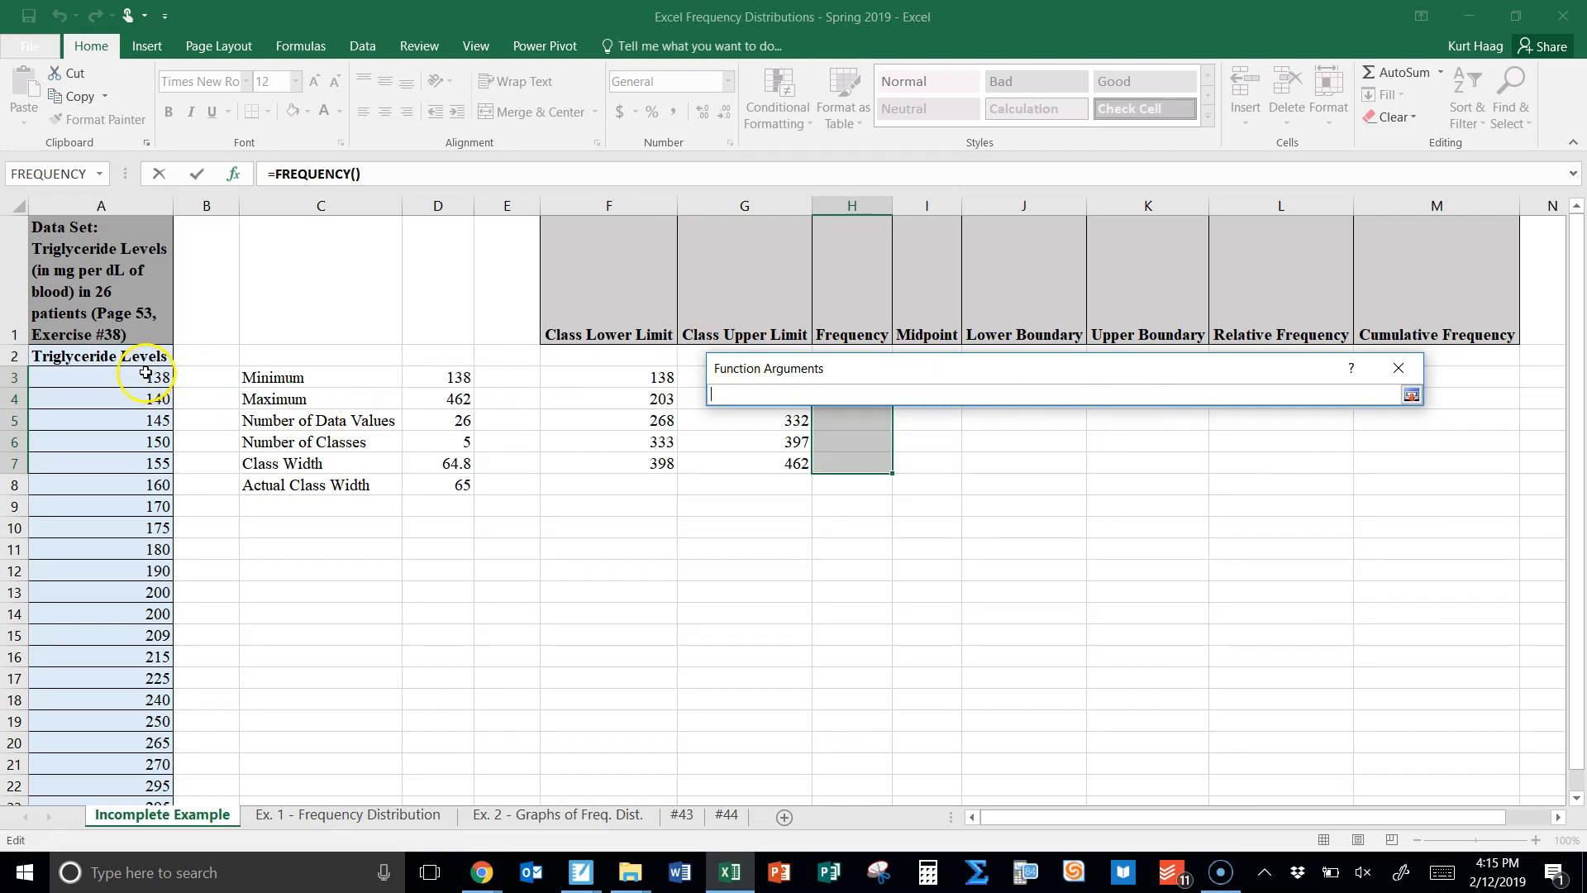
drag(146, 370, 124, 613)
drag(124, 774, 165, 485)
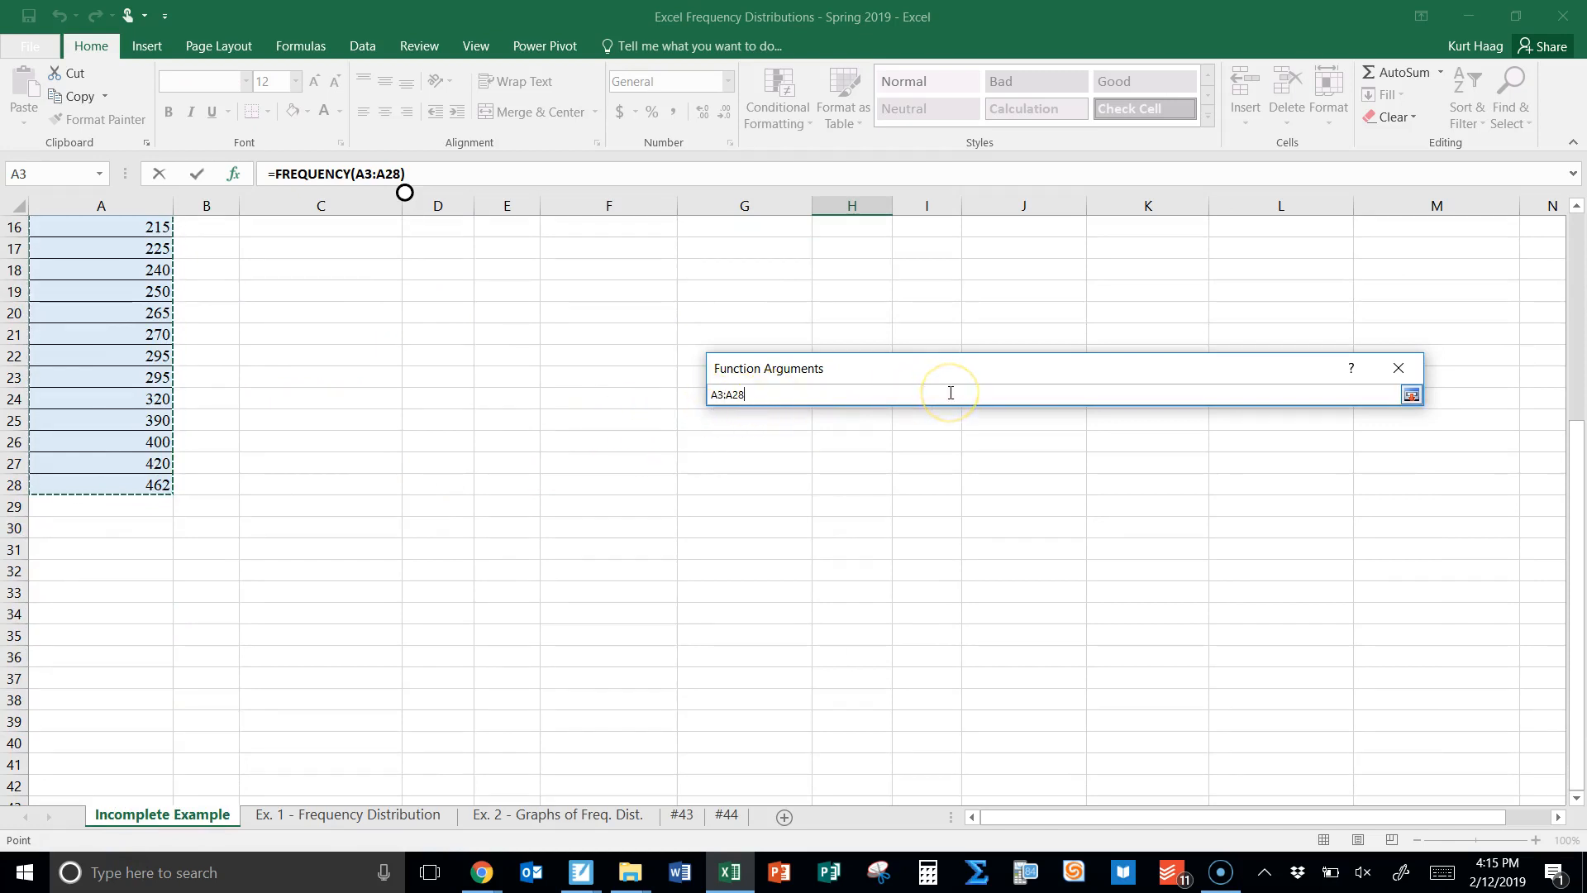
key(Return)
drag(1581, 511, 1577, 283)
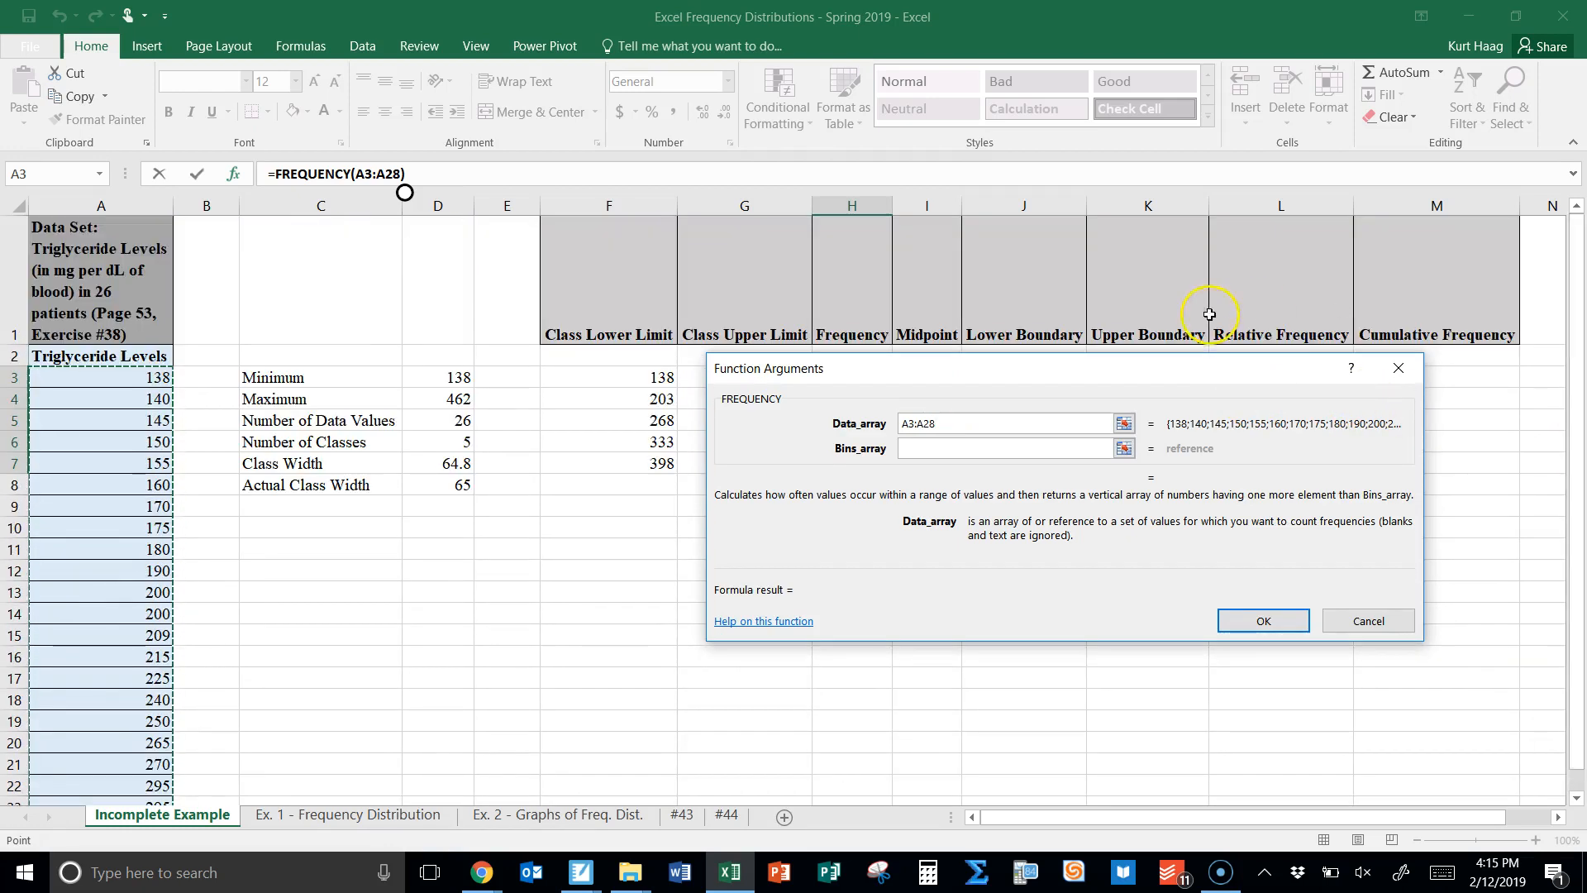
- Set the bins array to the upper limits G3:G6 and enter FREQUENCY as an array formula across H3:H7
drag(1191, 376, 1245, 521)
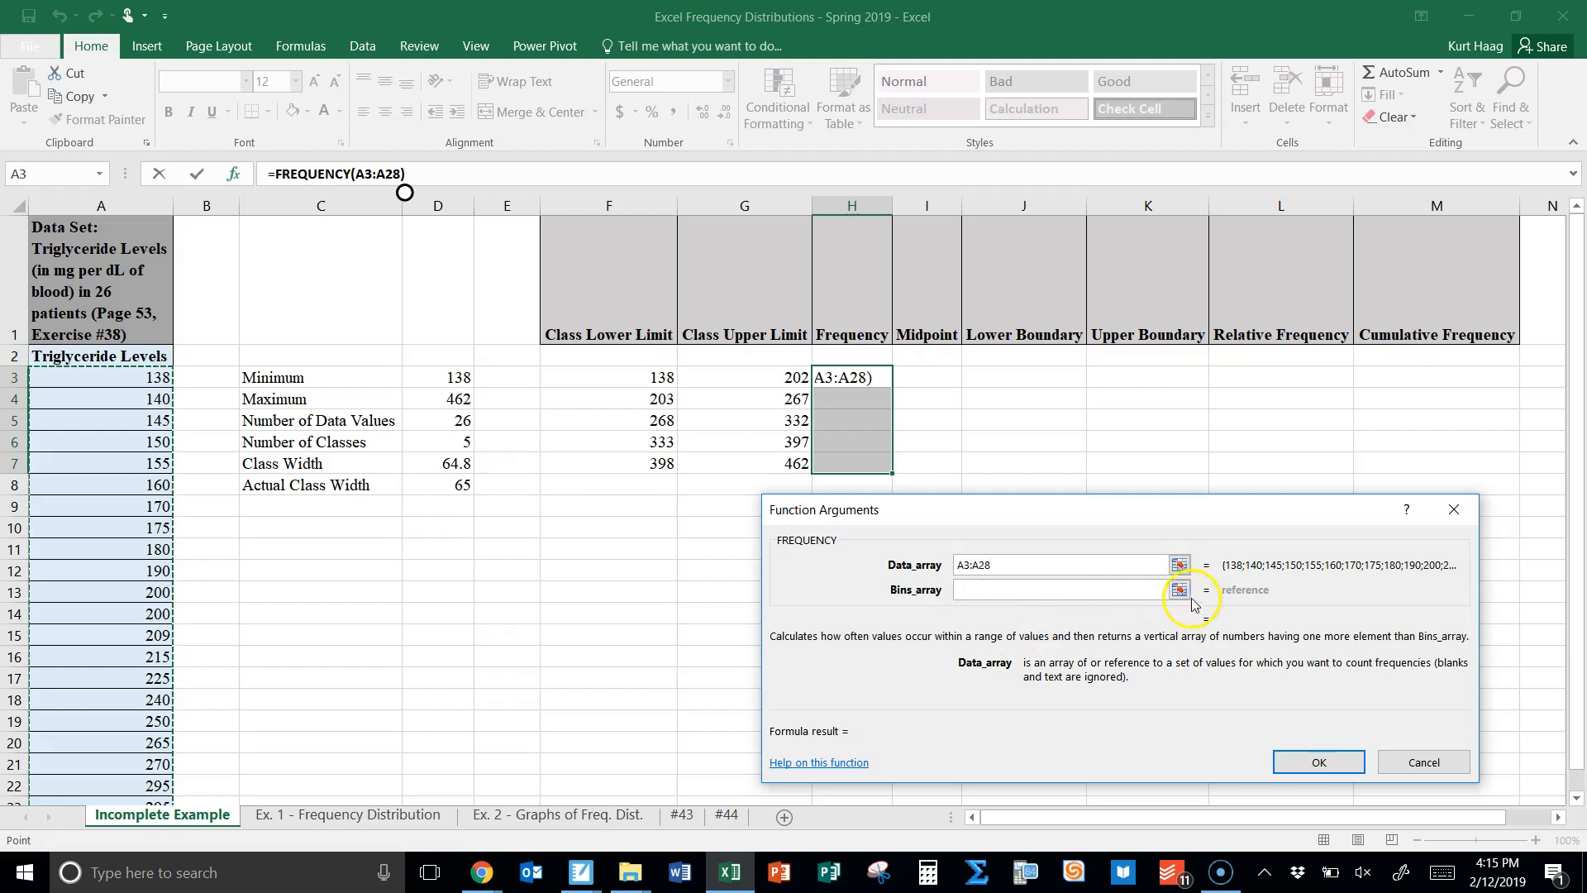
click(1181, 591)
drag(1091, 513, 1139, 575)
click(765, 378)
drag(766, 378, 765, 393)
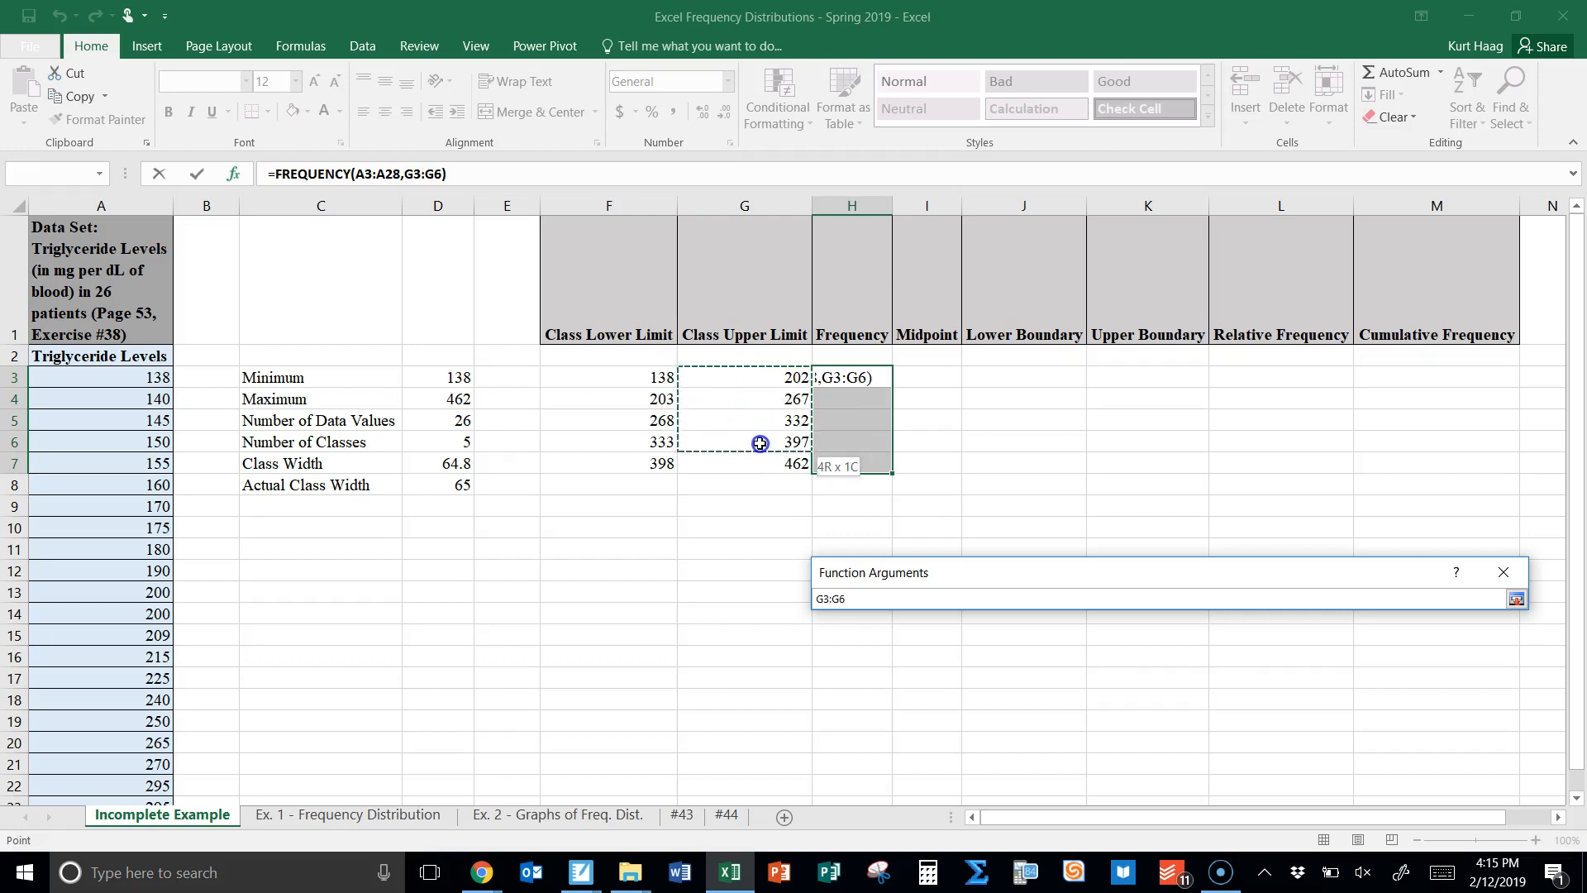
drag(758, 442, 758, 441)
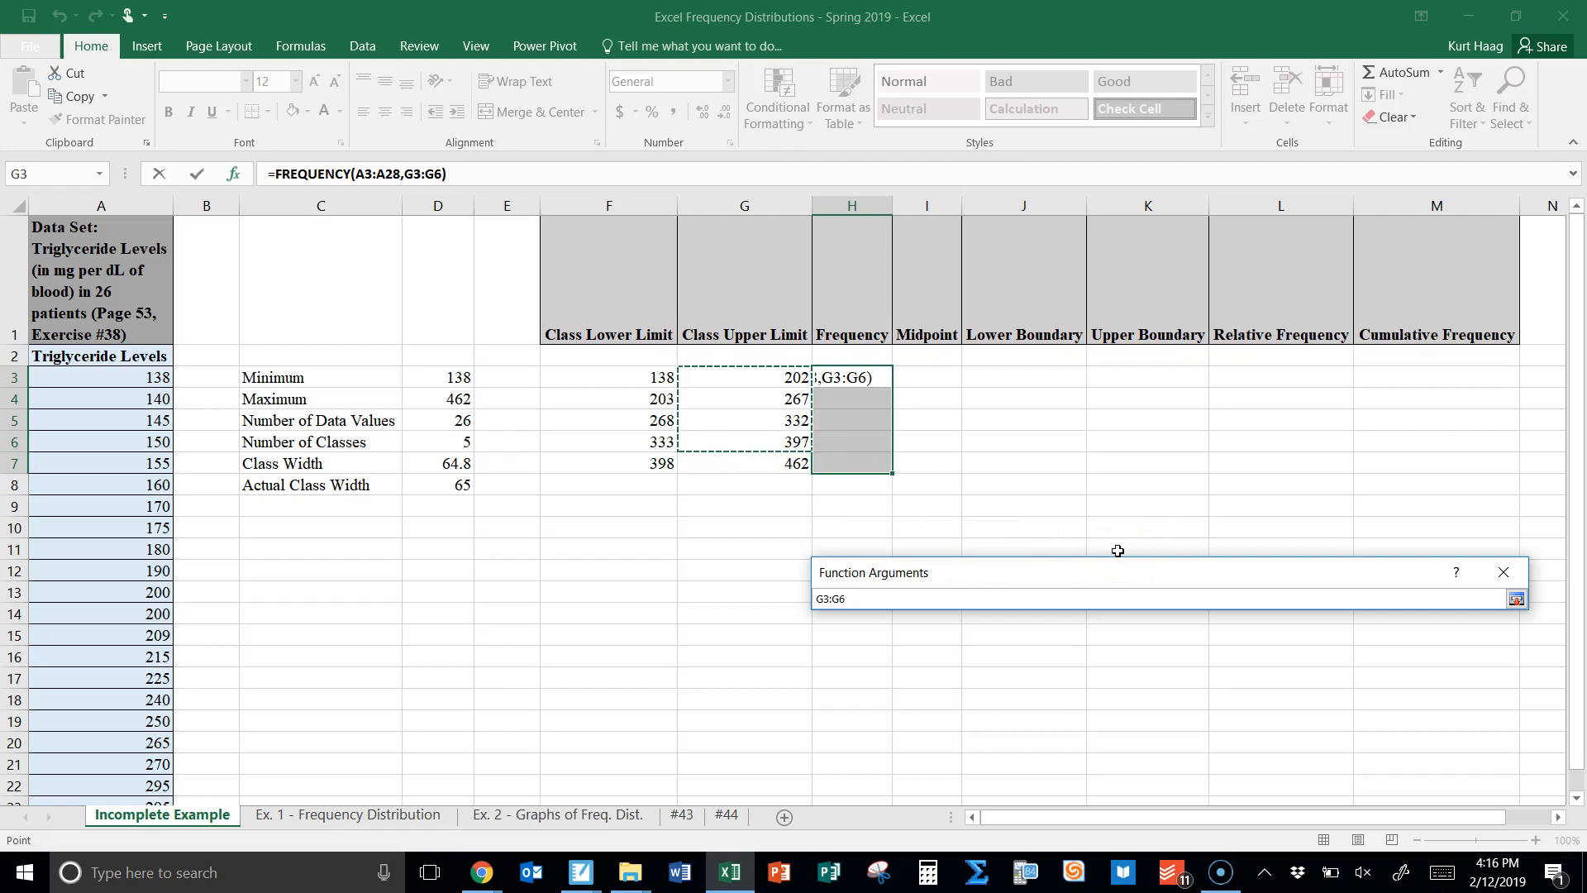
key(Return)
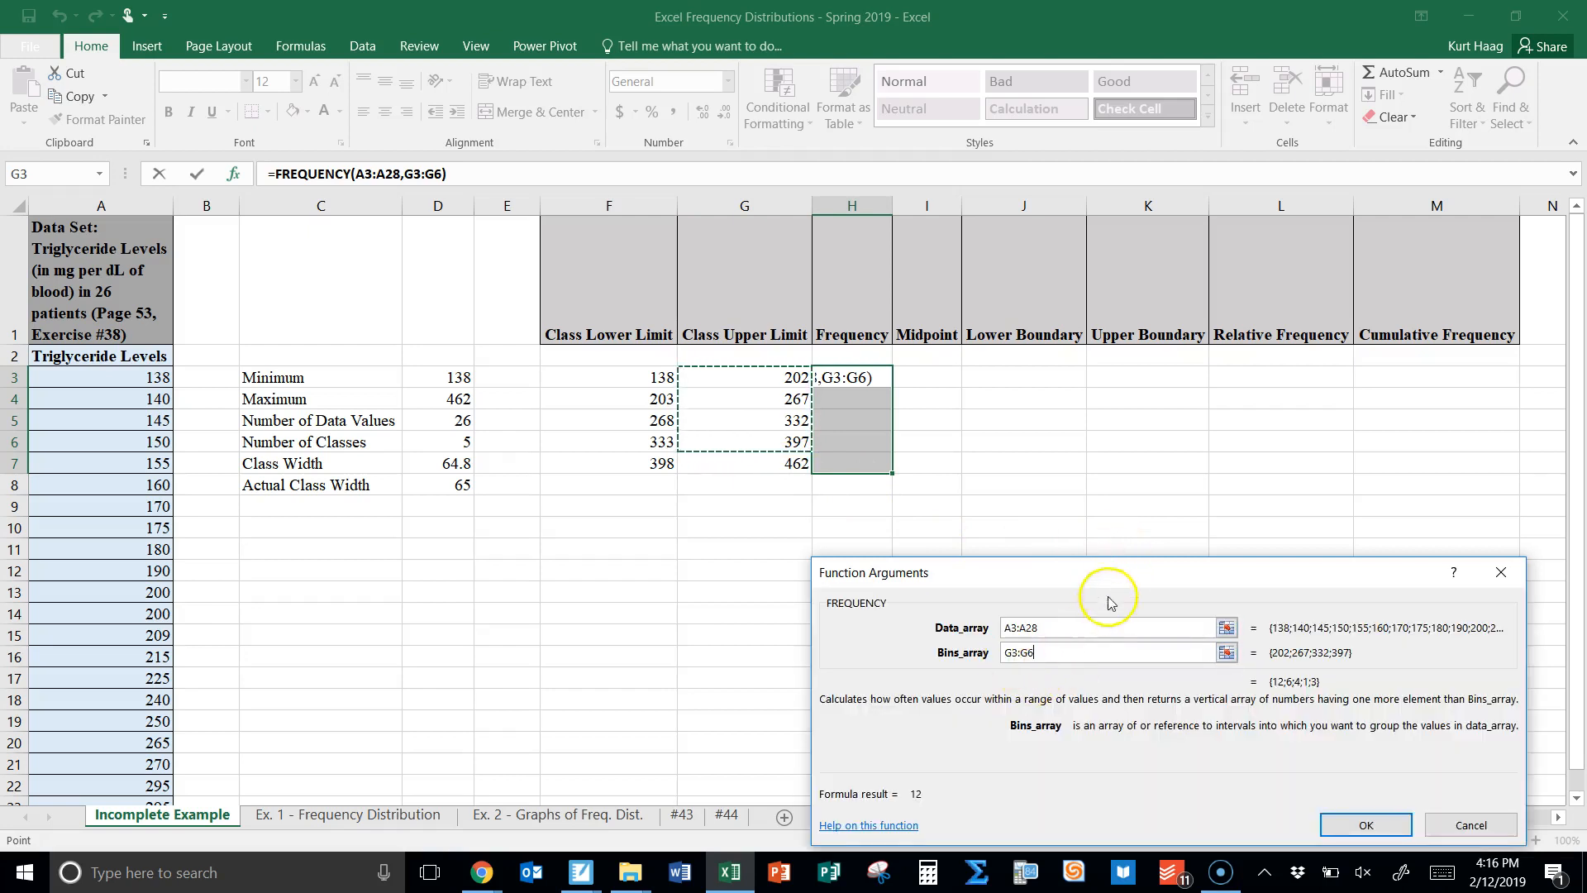
drag(1126, 575, 1067, 507)
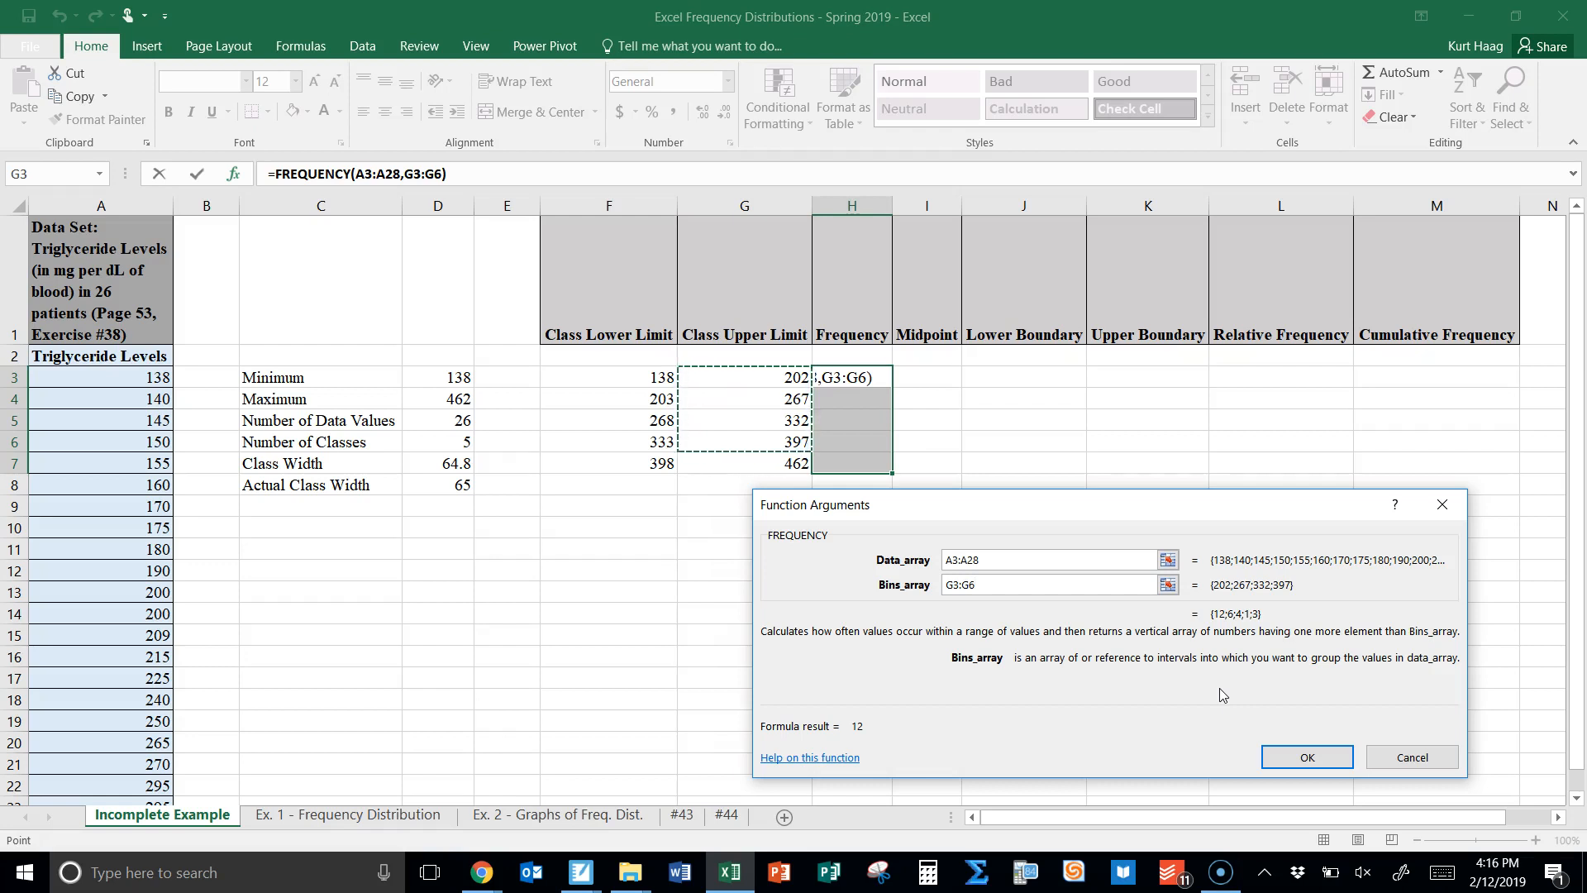
key(ctrl+shift+Return)
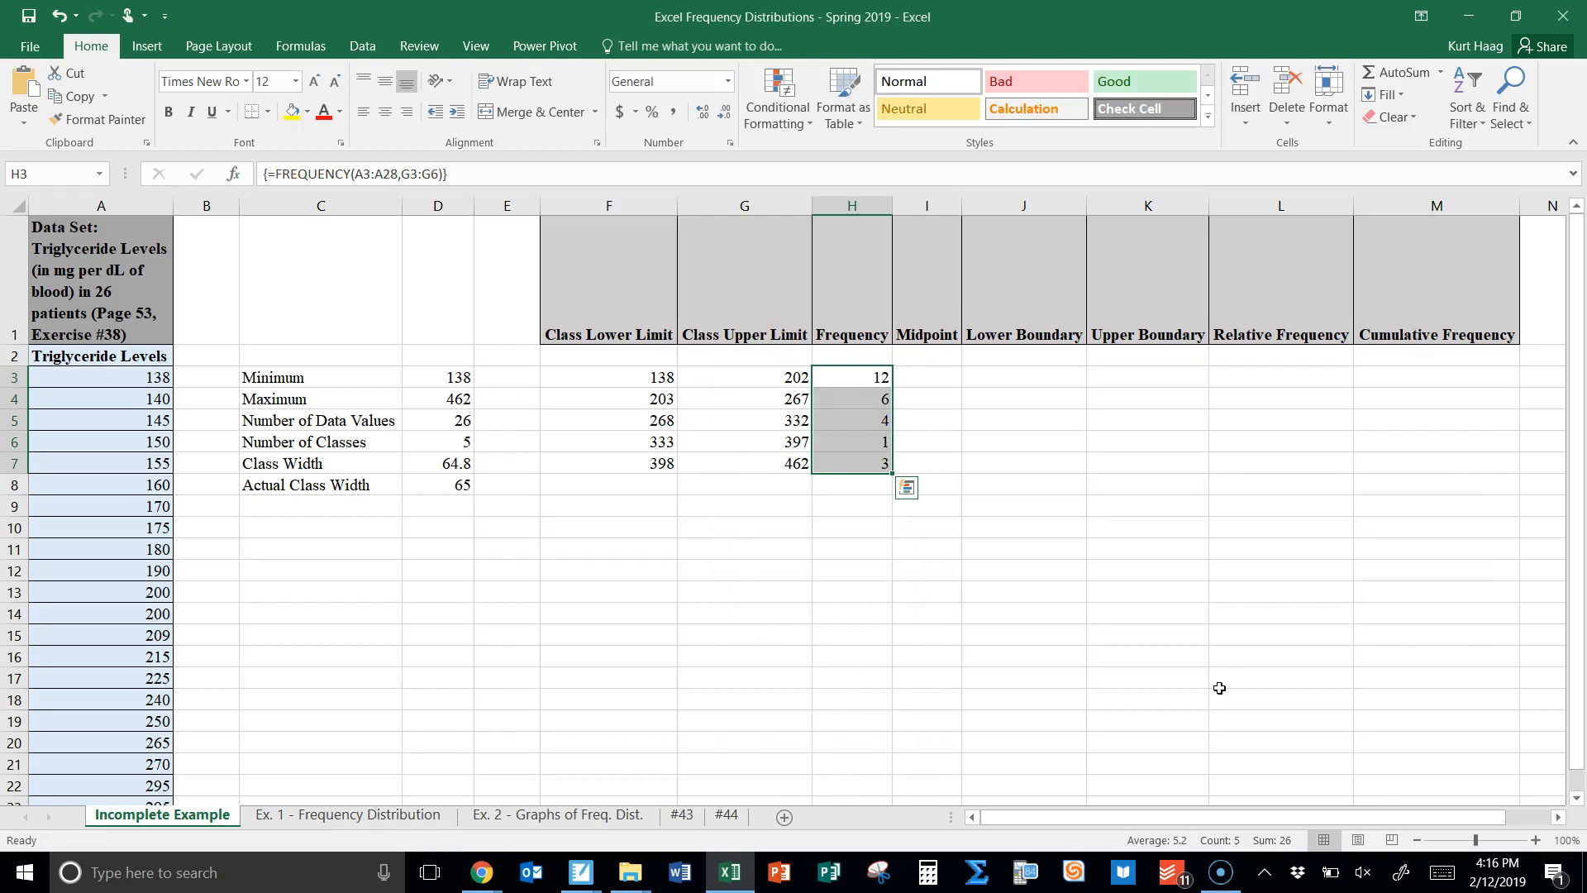
- Check the array formula and the class frequency in each cell from H3 to H7
click(1002, 545)
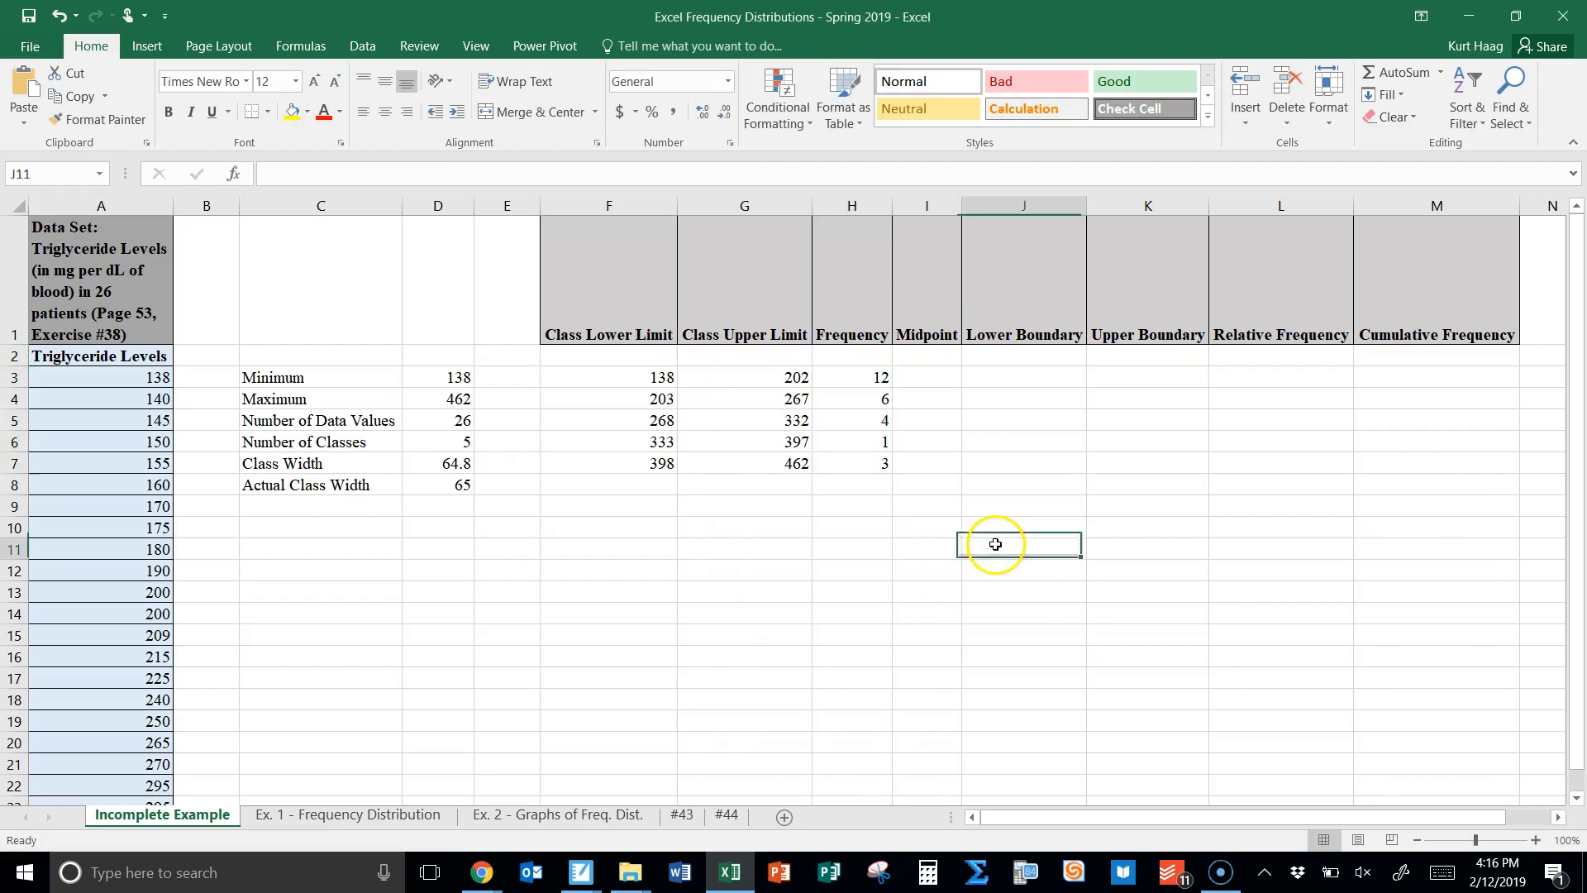
click(873, 374)
click(869, 399)
click(873, 421)
click(874, 447)
click(872, 465)
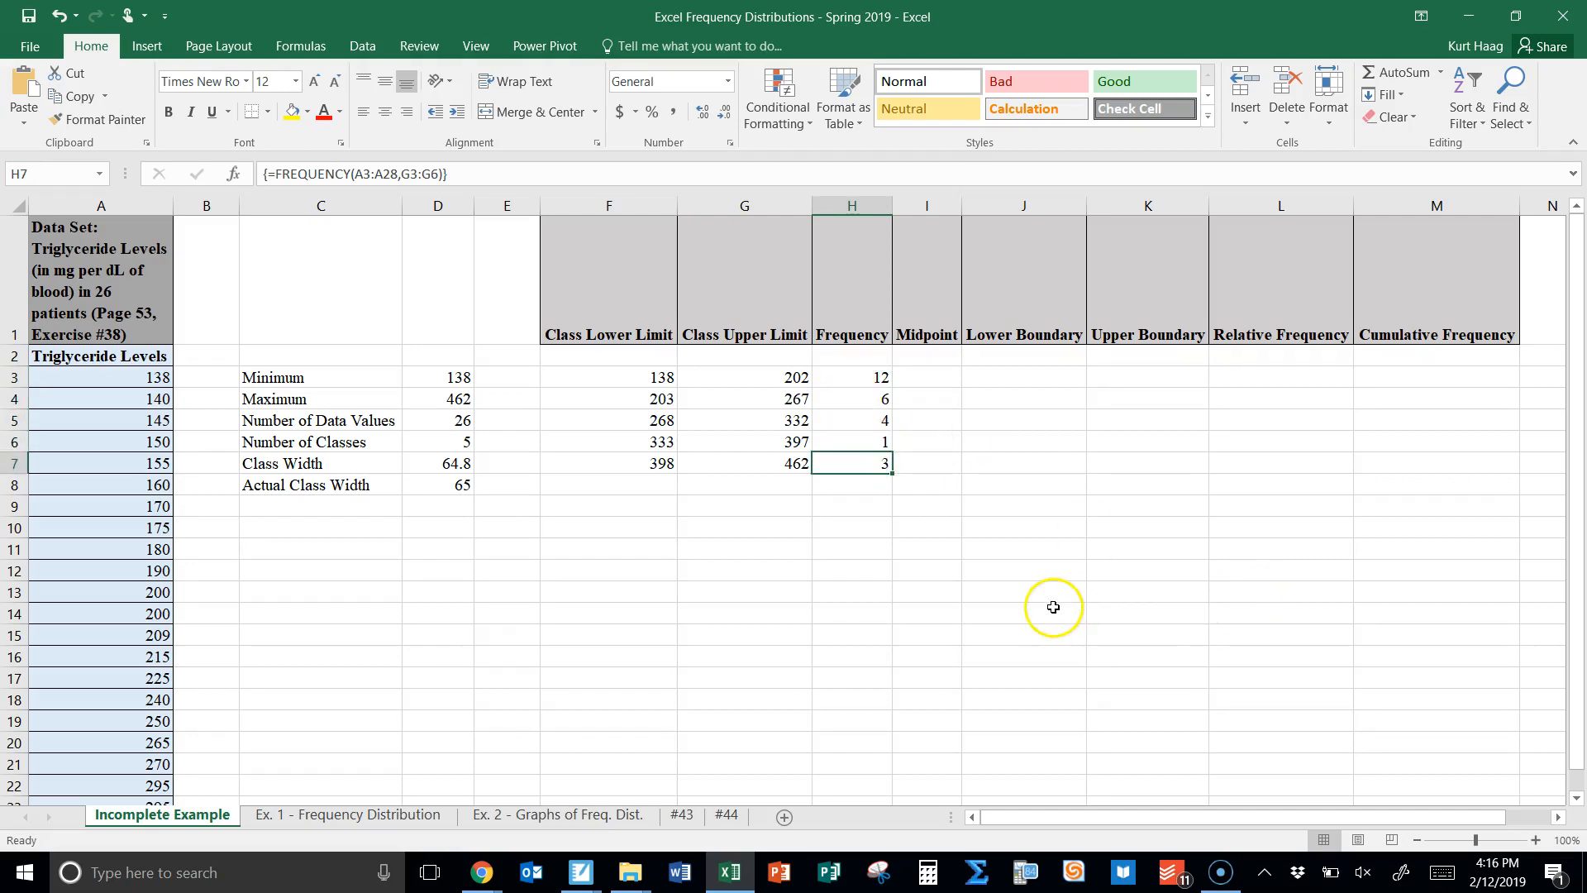
- Write the first class midpoint in I3 as =(138+202)/2, using the class's lower and upper limits
click(937, 376)
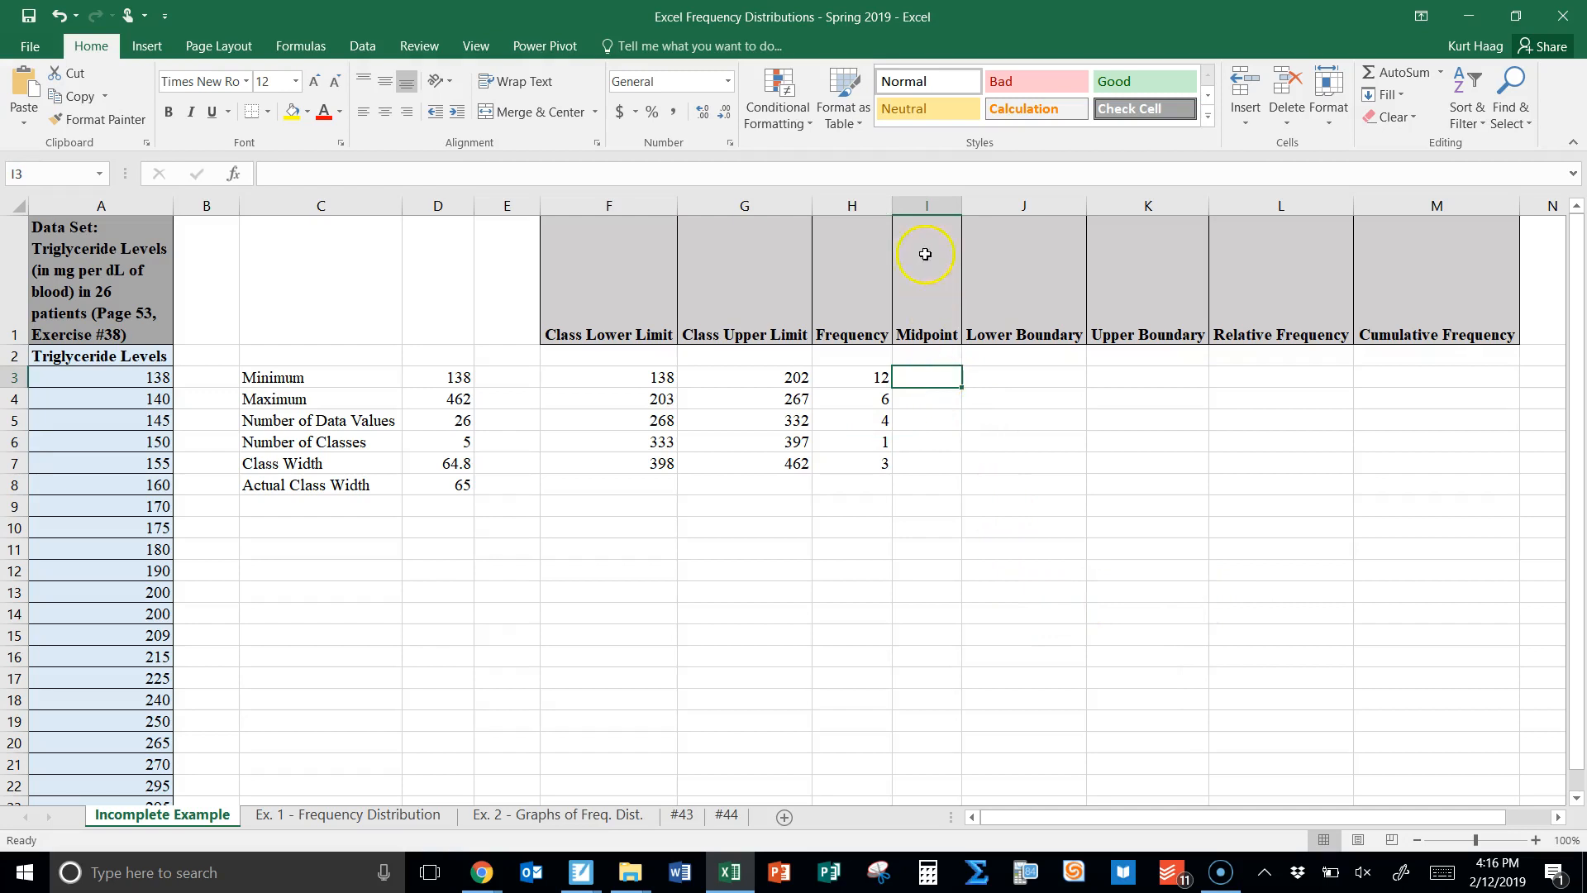
click(932, 380)
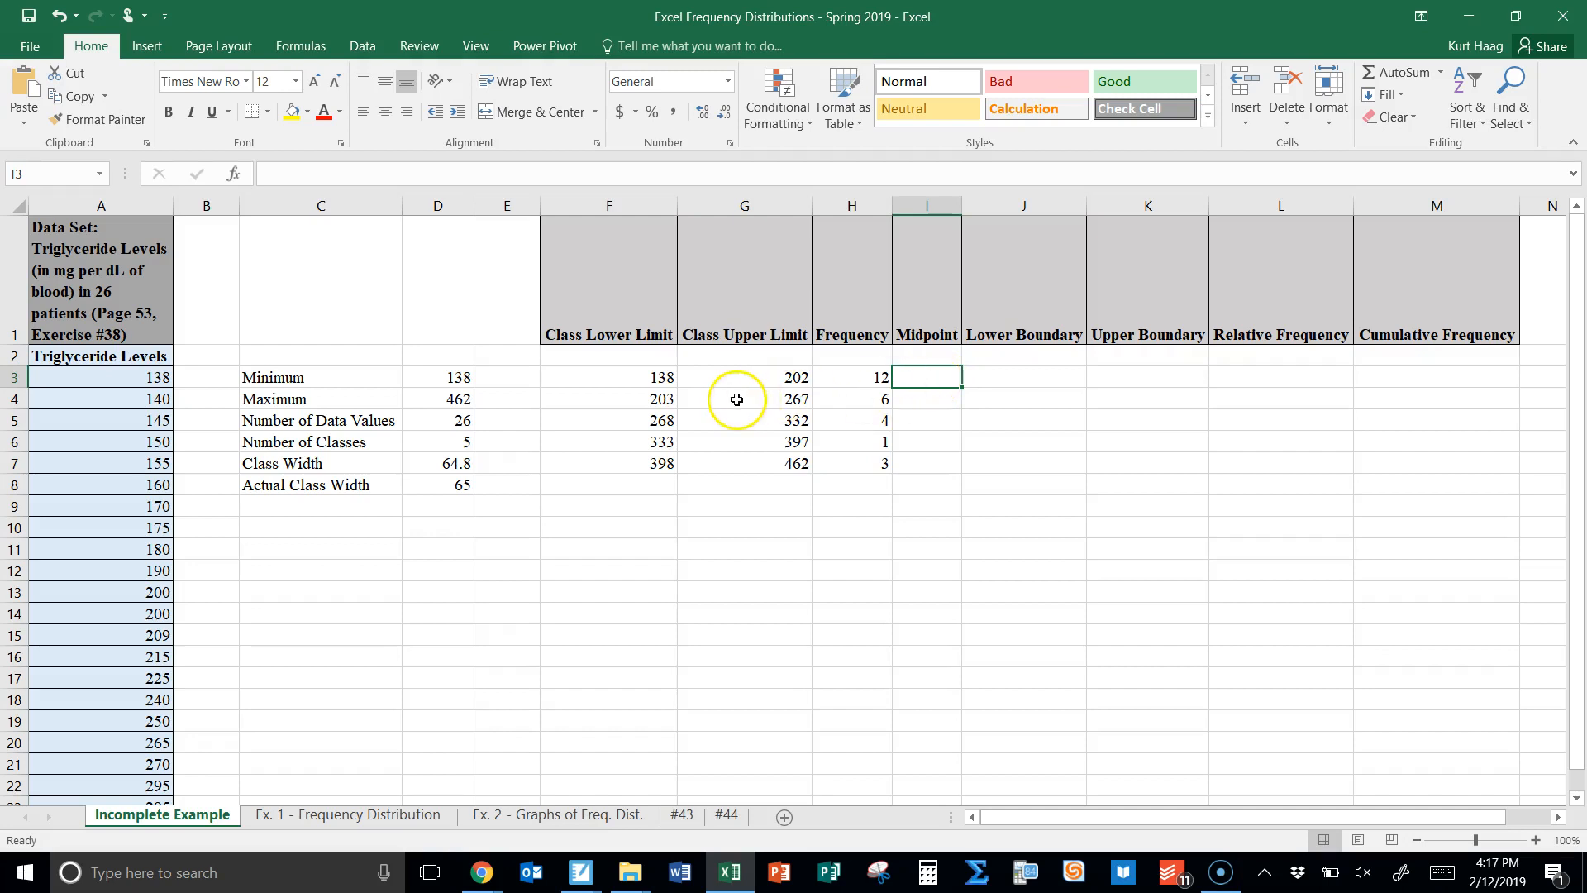
click(651, 381)
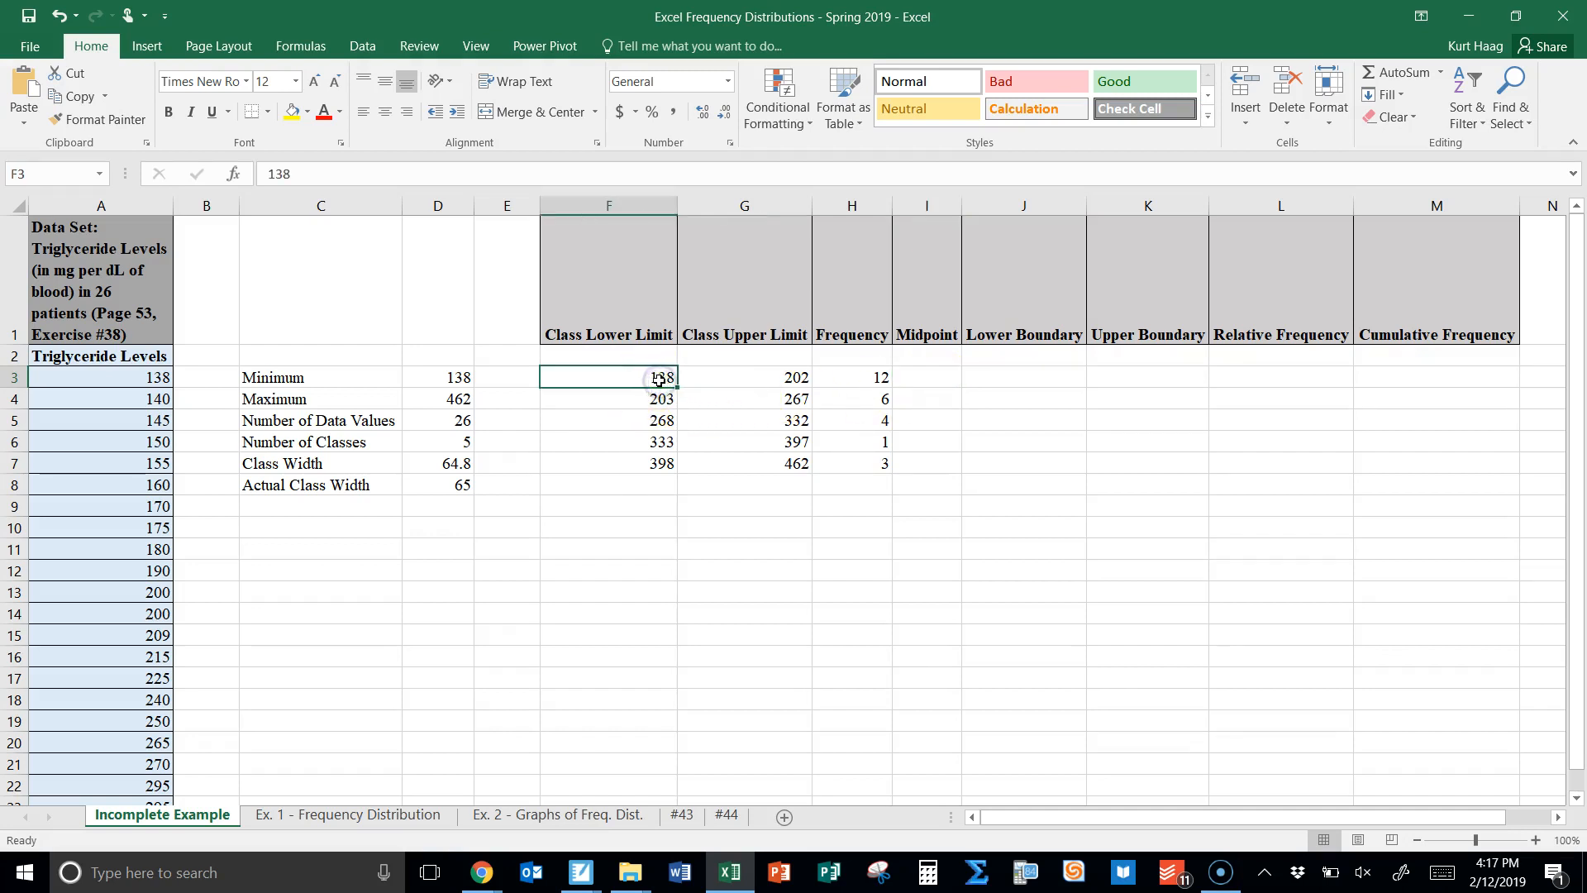
click(767, 379)
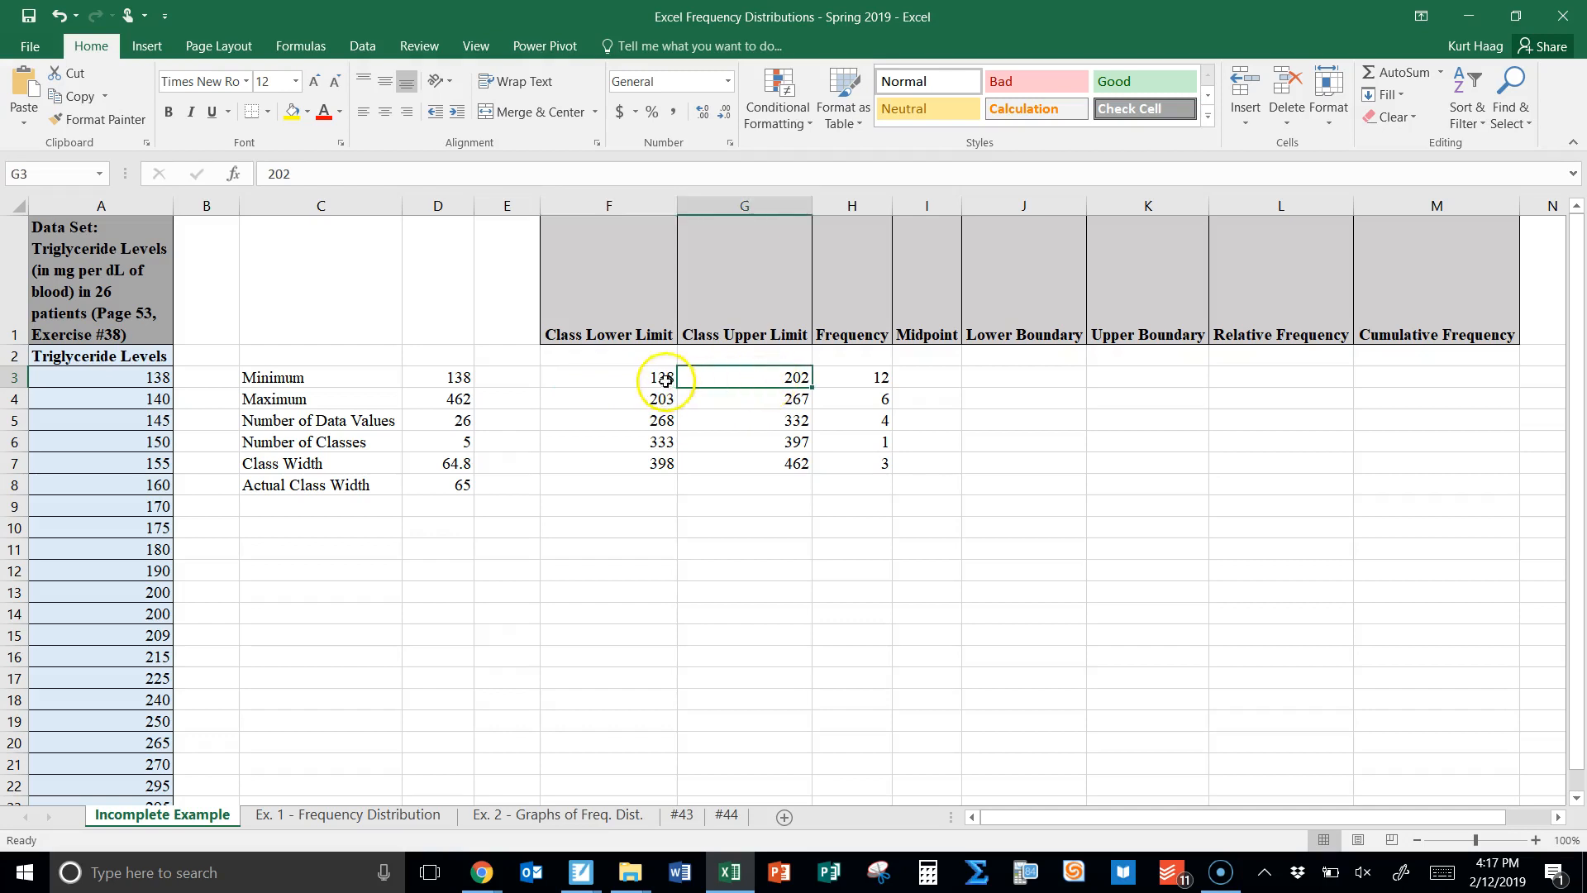
double_click(915, 379)
text(=()
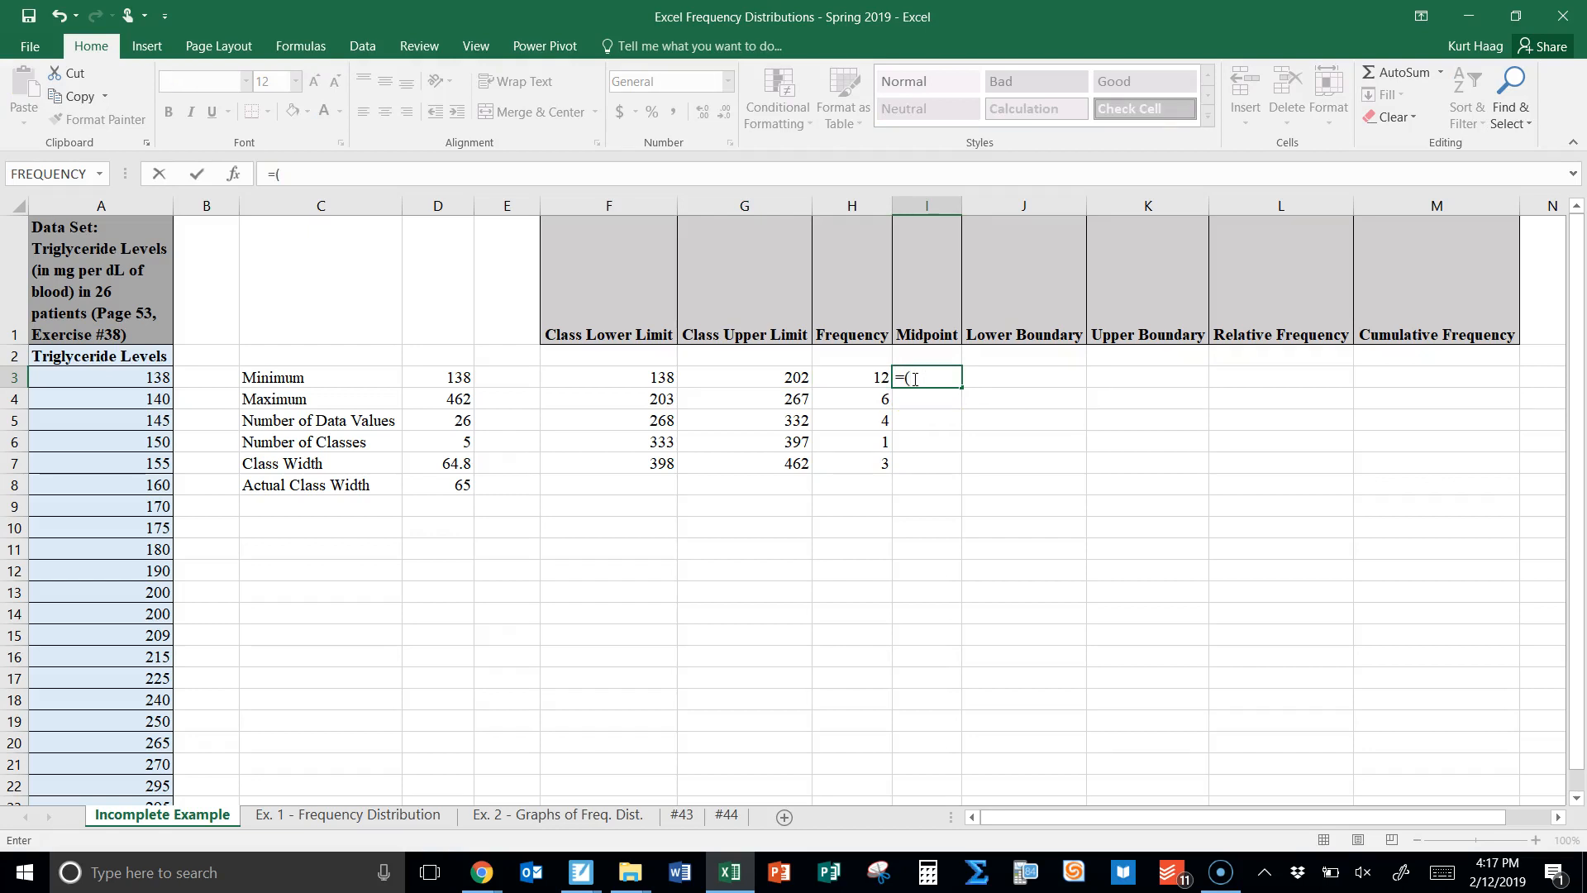
text(138+202)/2)
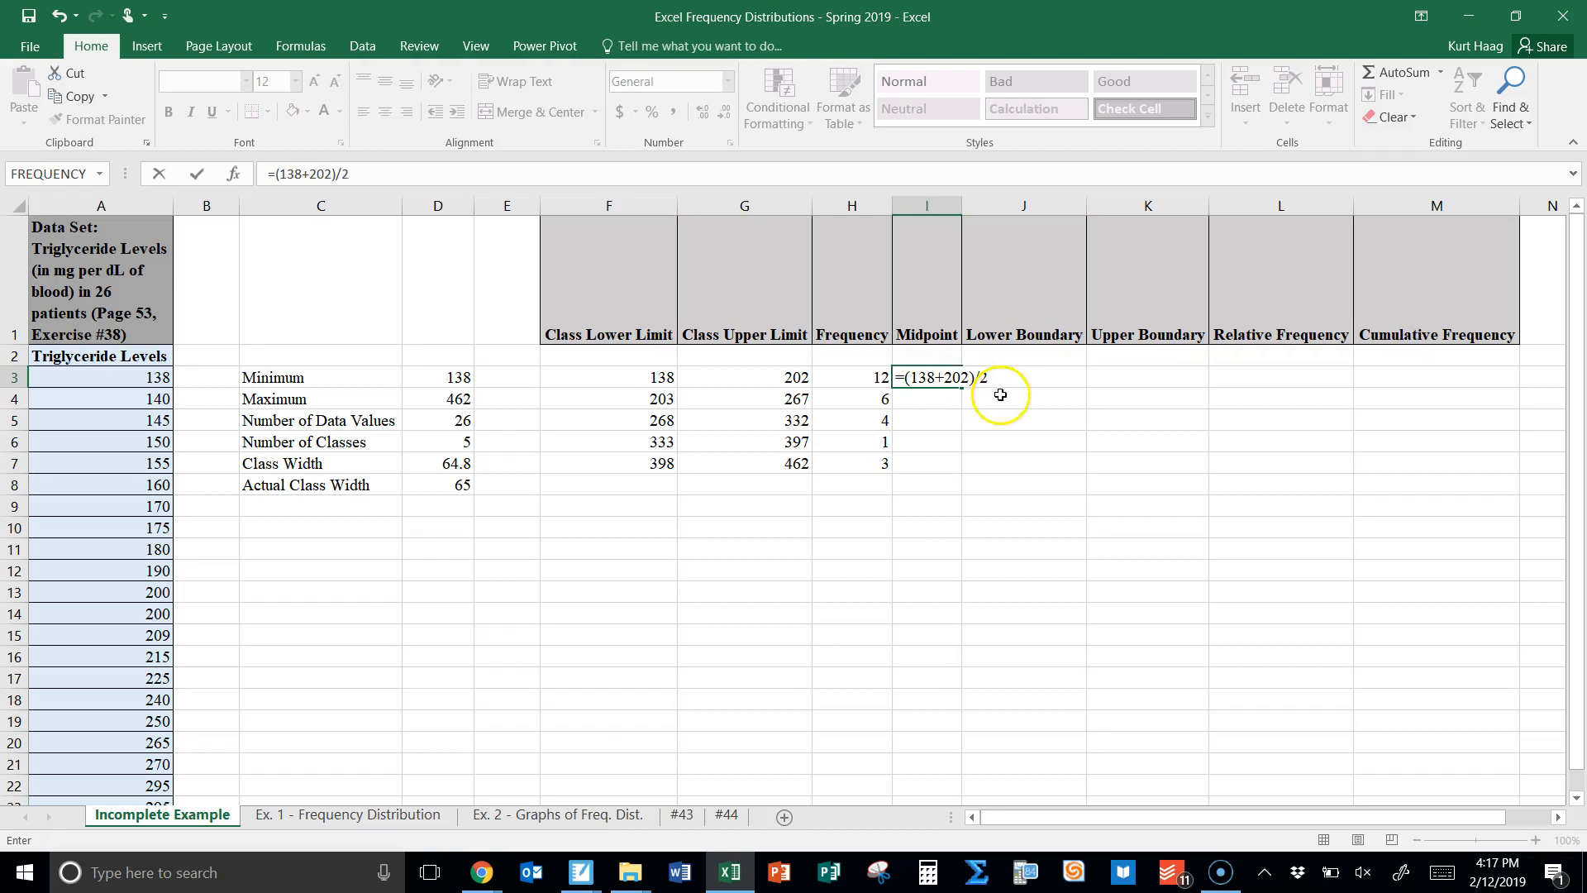
- Replace the constants 138 and 202 in the I3 midpoint formula with the cell references F3 and G3
click(929, 377)
key(BackSpace)
key(BackSpace)
key(BackSpace)
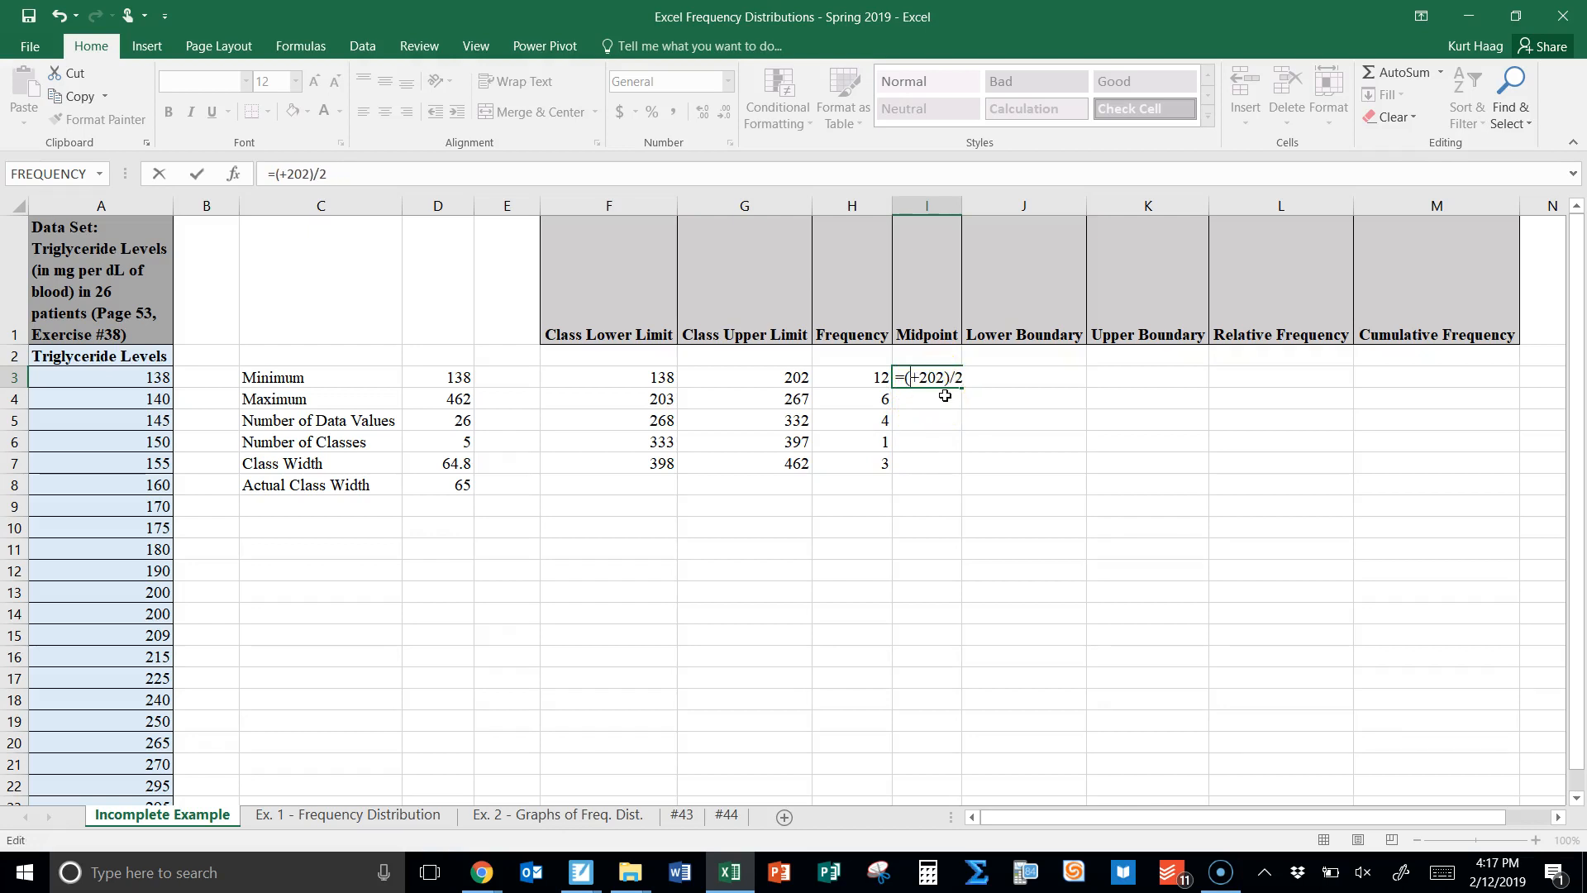
click(887, 392)
text(F3)
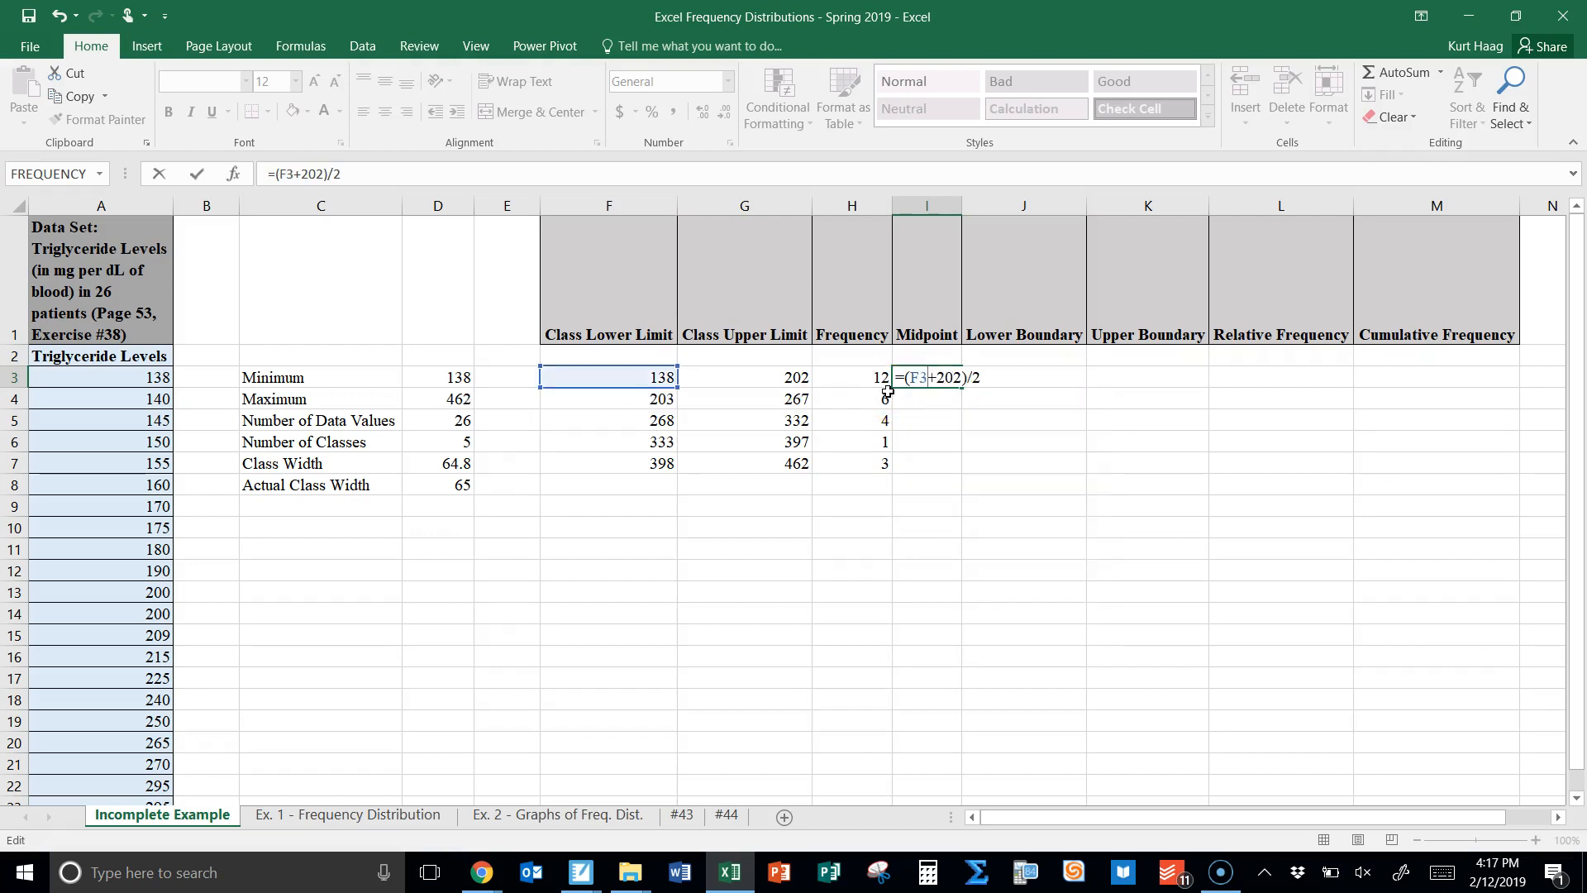
click(959, 381)
key(BackSpace)
key(BackSpace)
key(BackSpace)
text(G3)
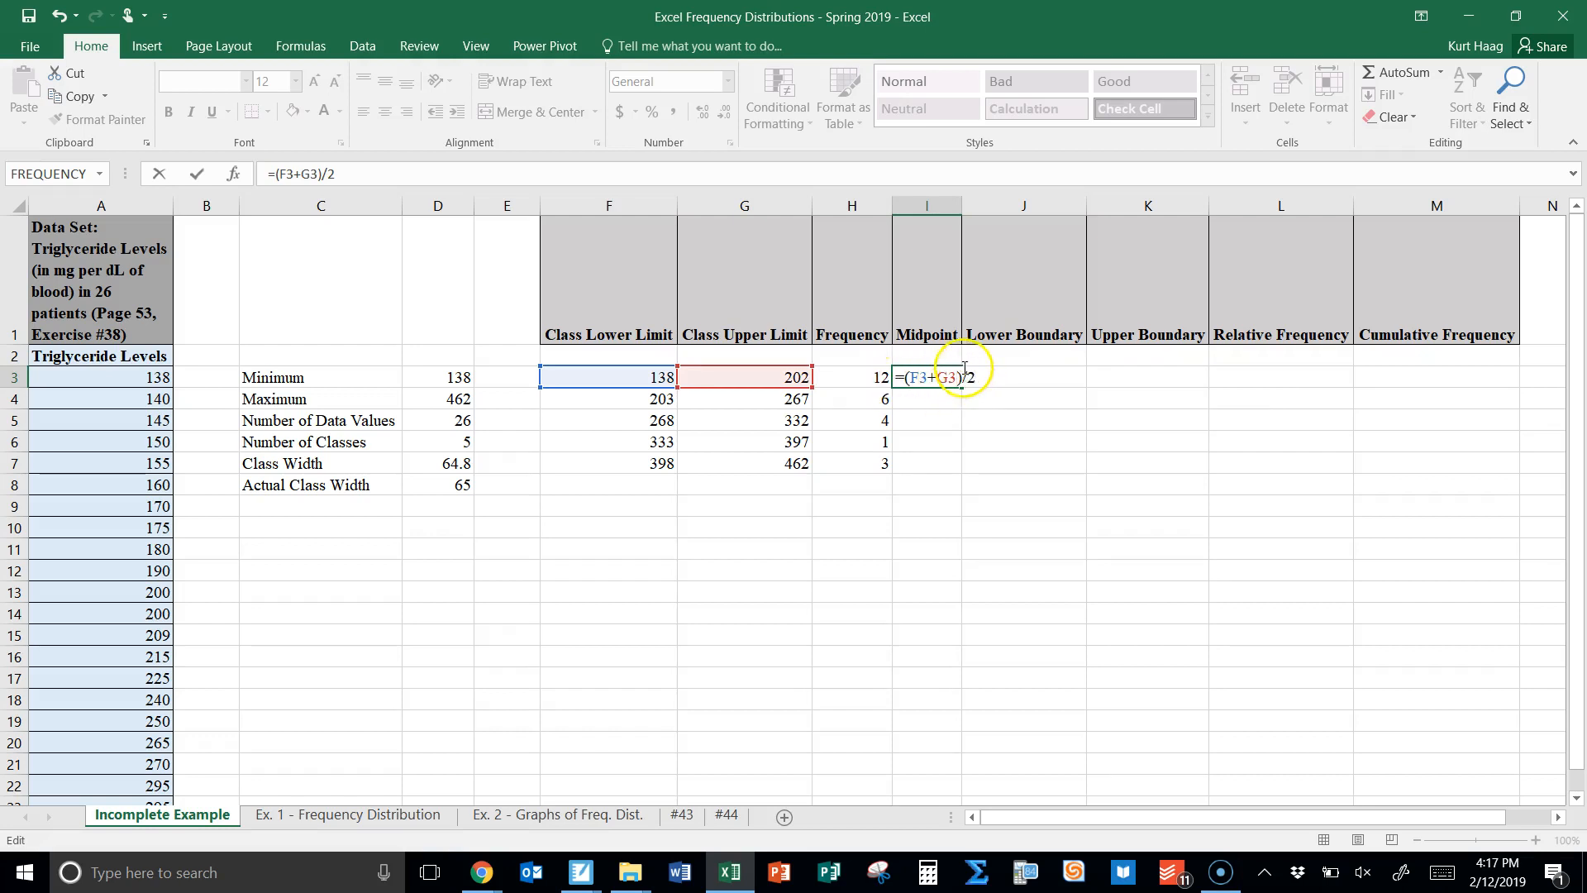
click(951, 393)
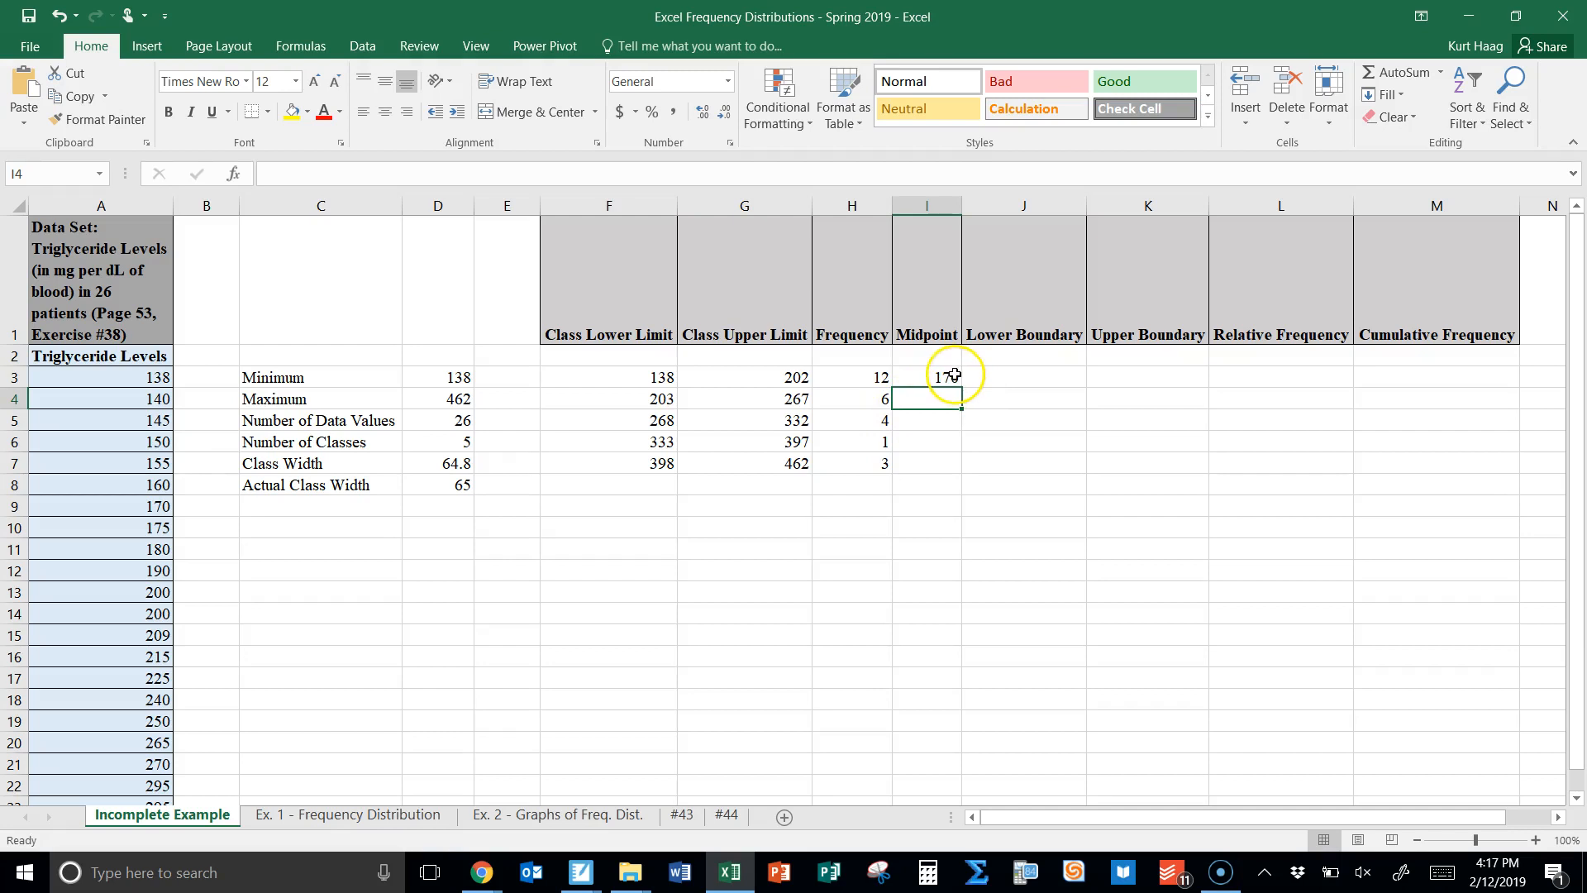
- Fill the midpoint formula from I3 down through I7
click(946, 377)
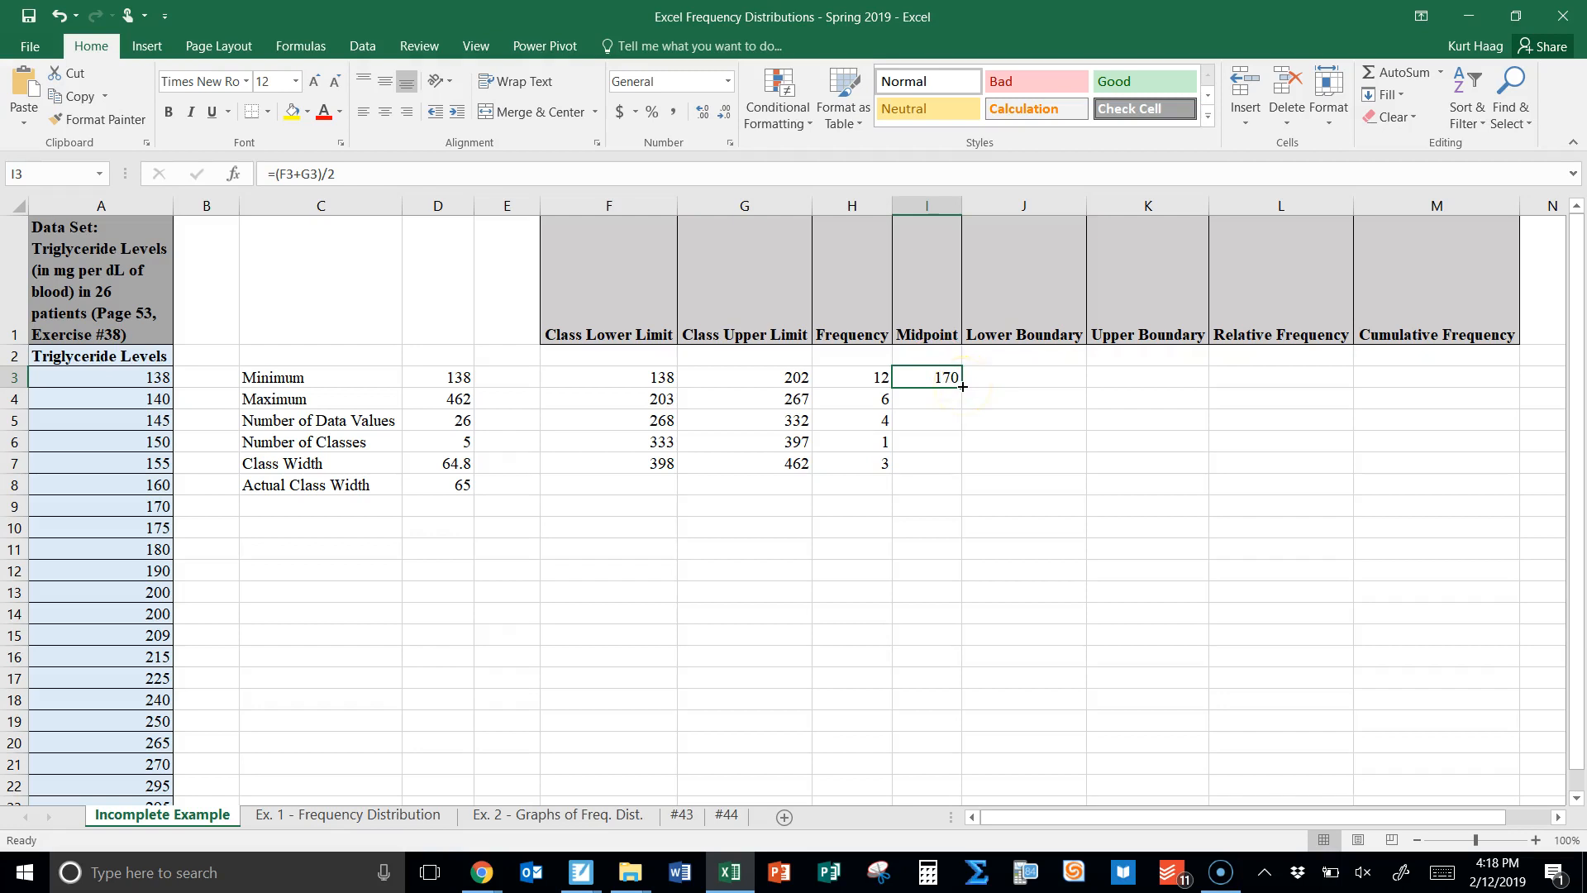
drag(962, 387, 956, 473)
click(943, 377)
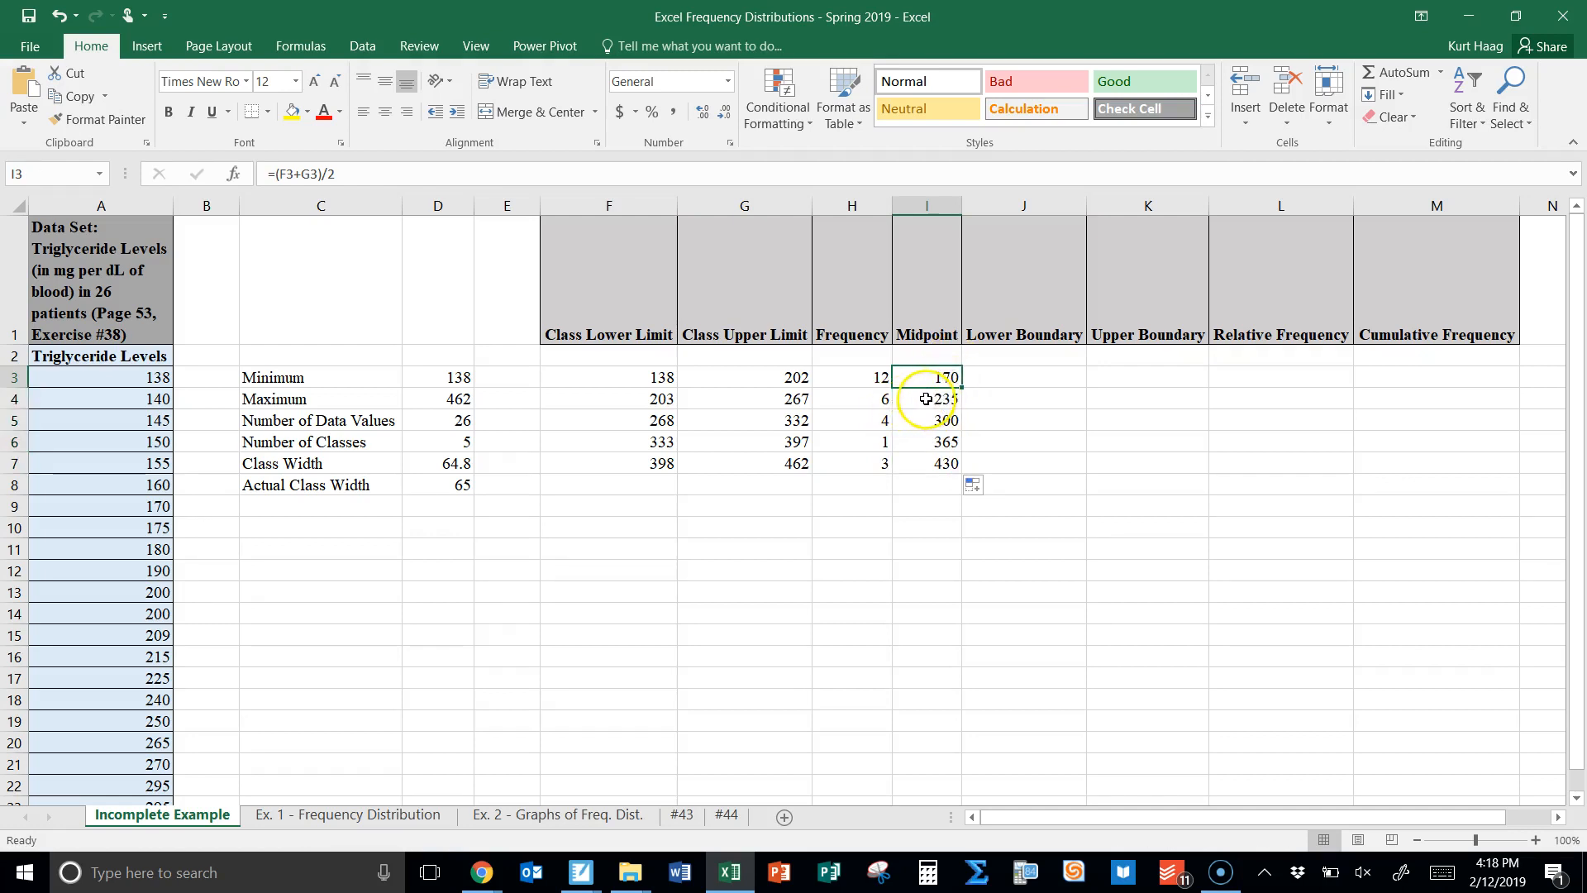
- Inspect the cell references in the copied midpoint formulas below I3, leaving the formulas as they are
click(926, 398)
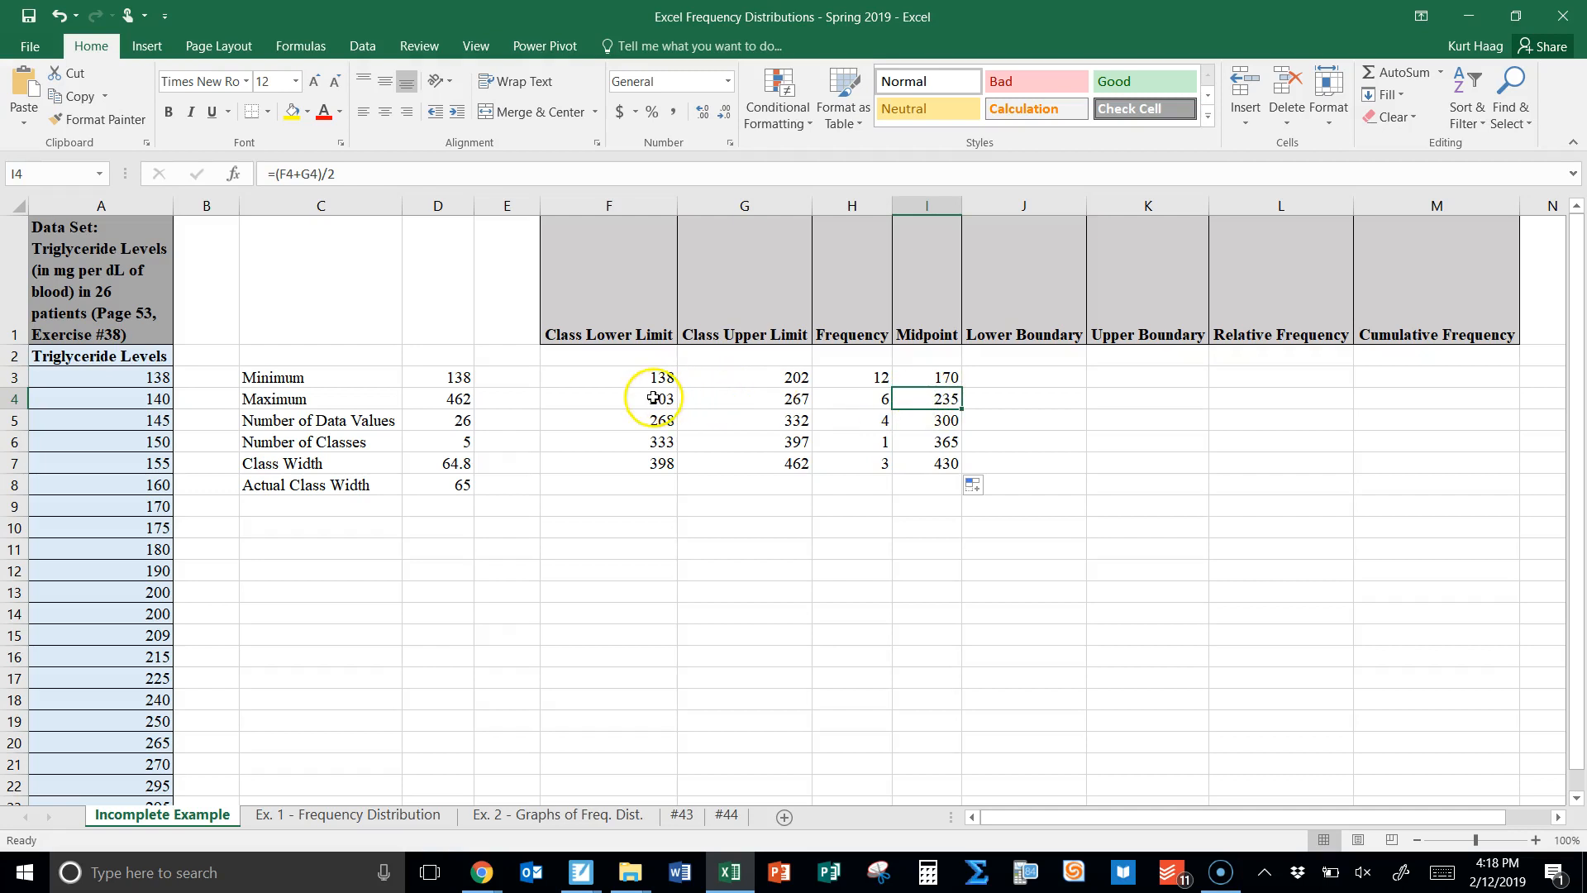
double_click(938, 398)
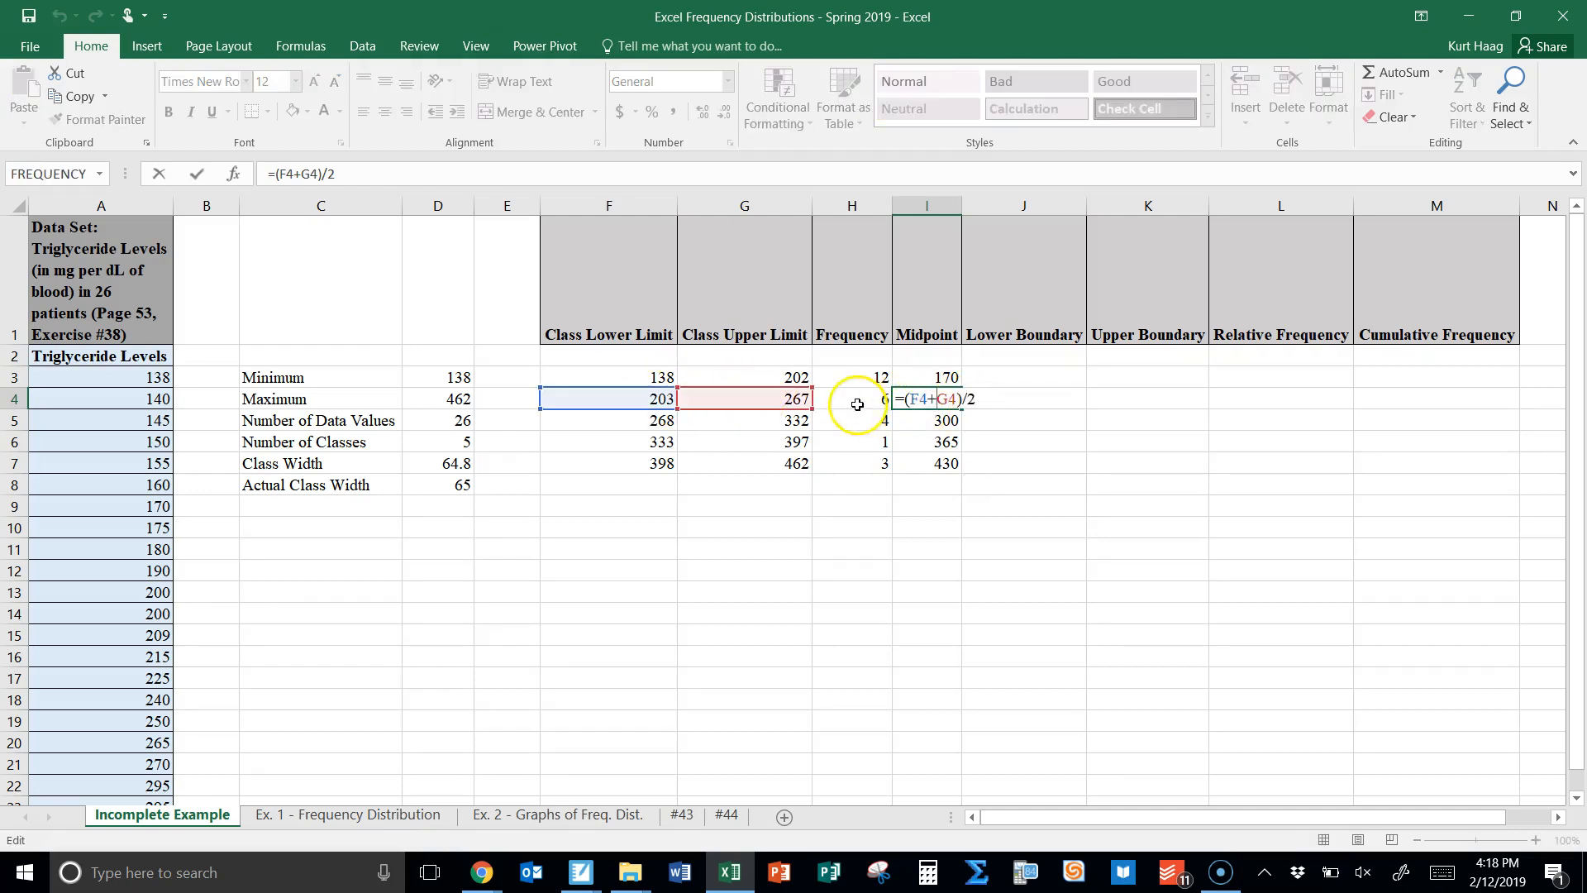
click(932, 419)
key(BackSpace)
key(BackSpace)
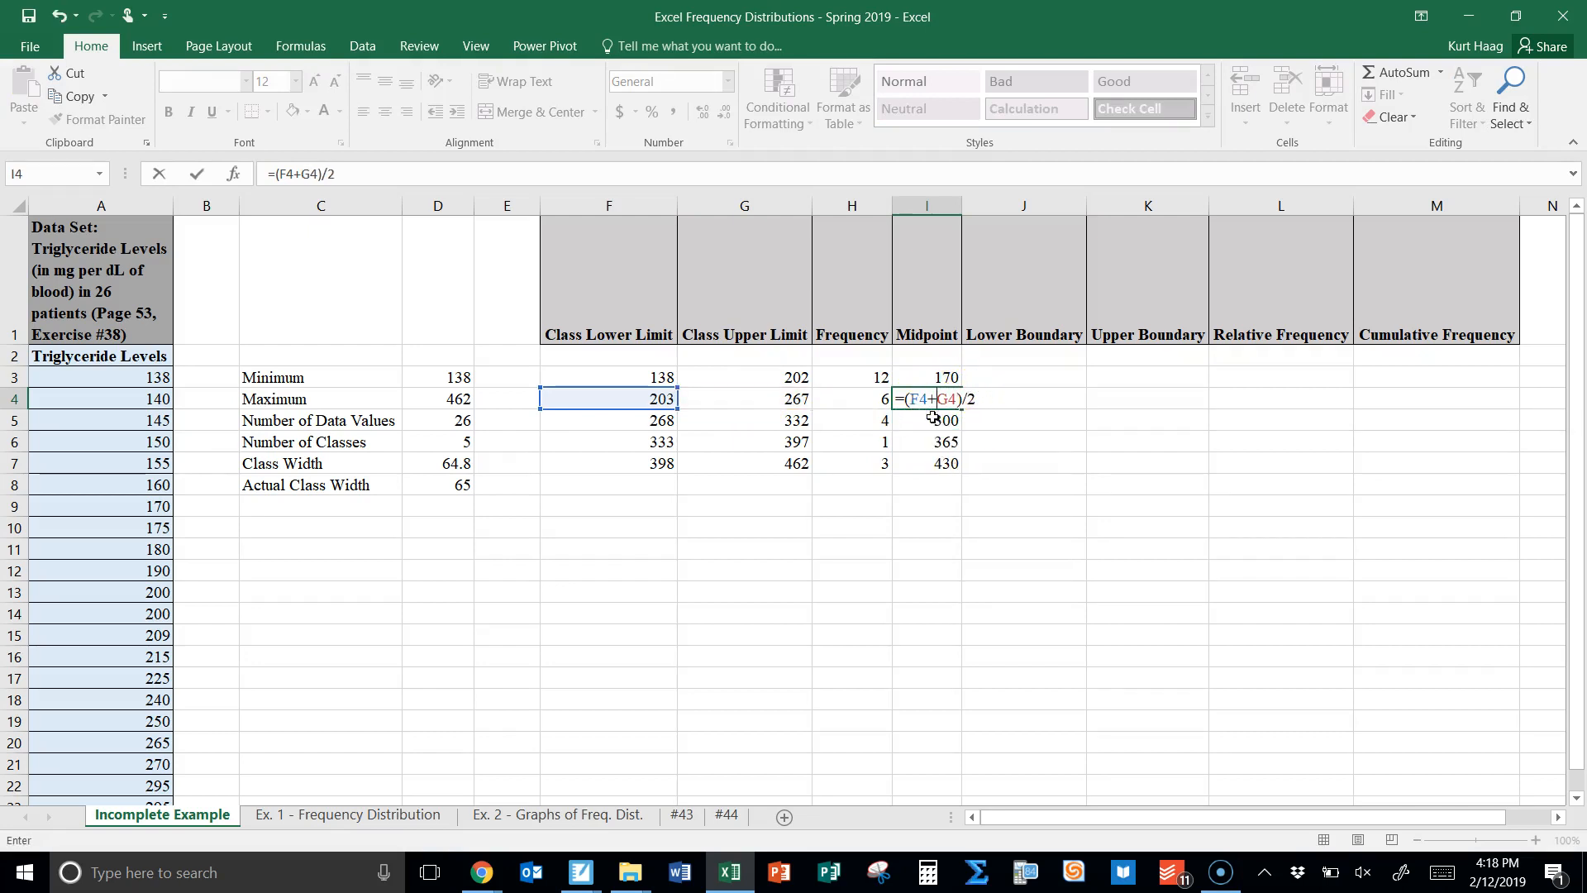
key(Escape)
click(932, 419)
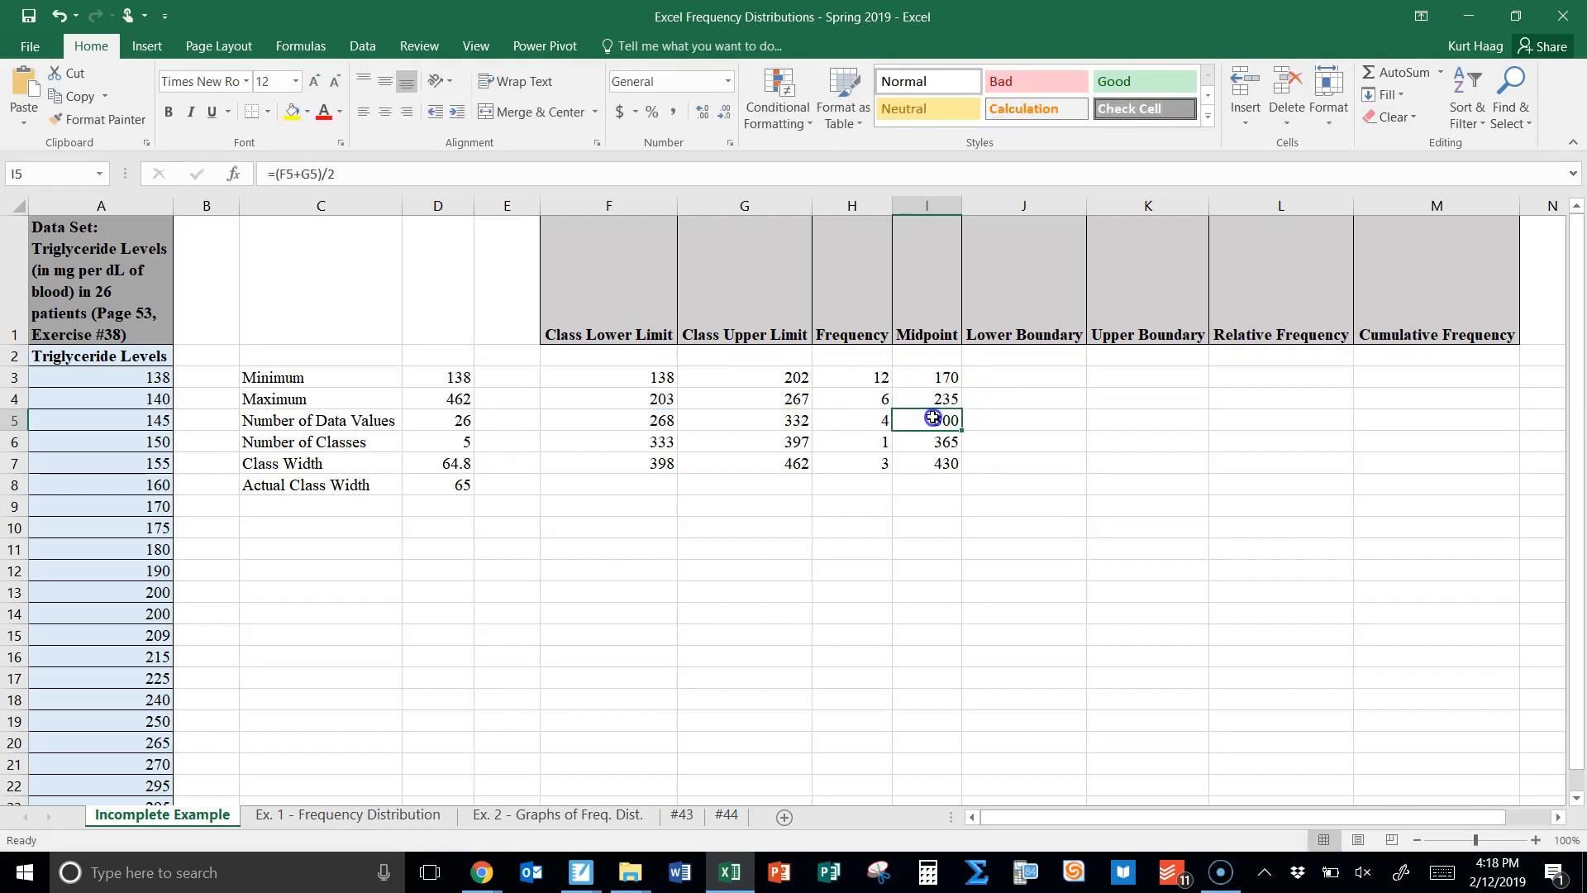
double_click(932, 418)
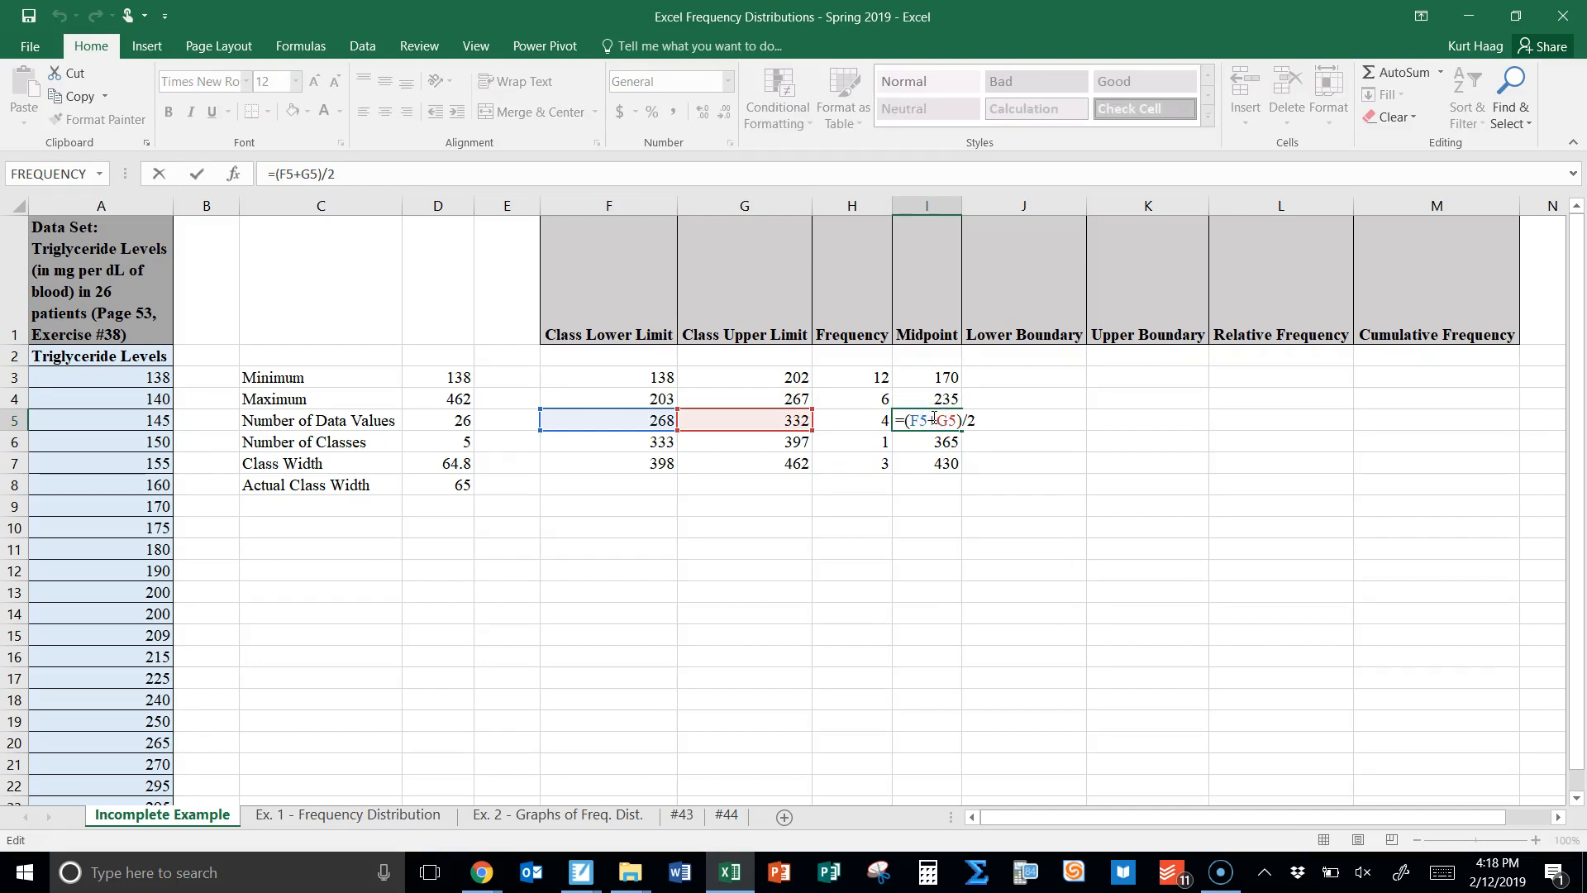
key(Return)
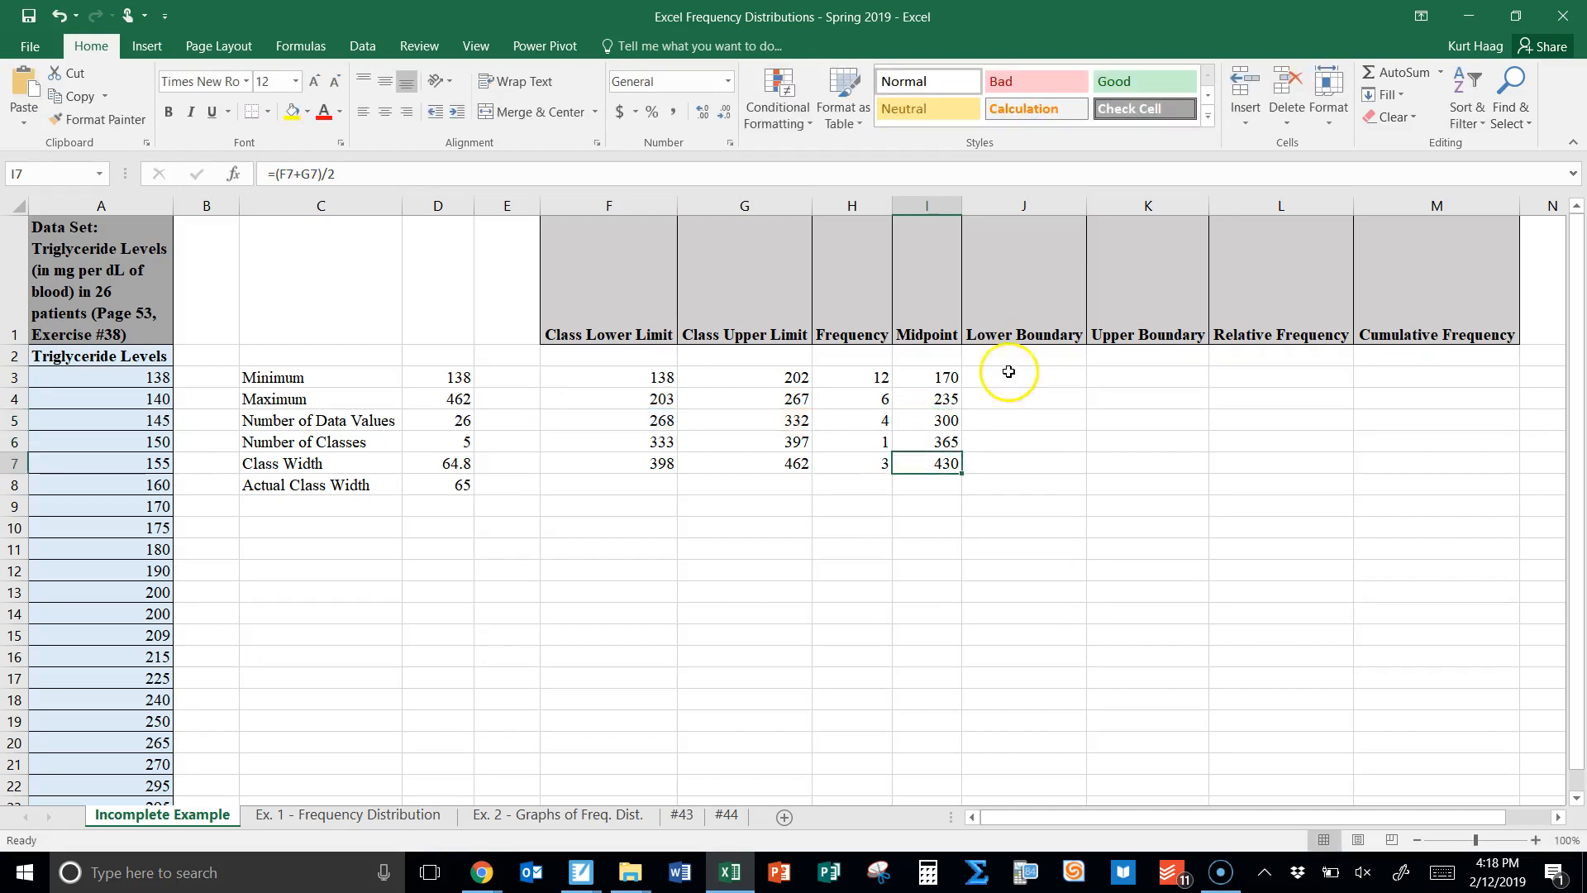
- Write the first class lower boundary in J3 as =138-0.5, using the class's lower limit
click(1009, 372)
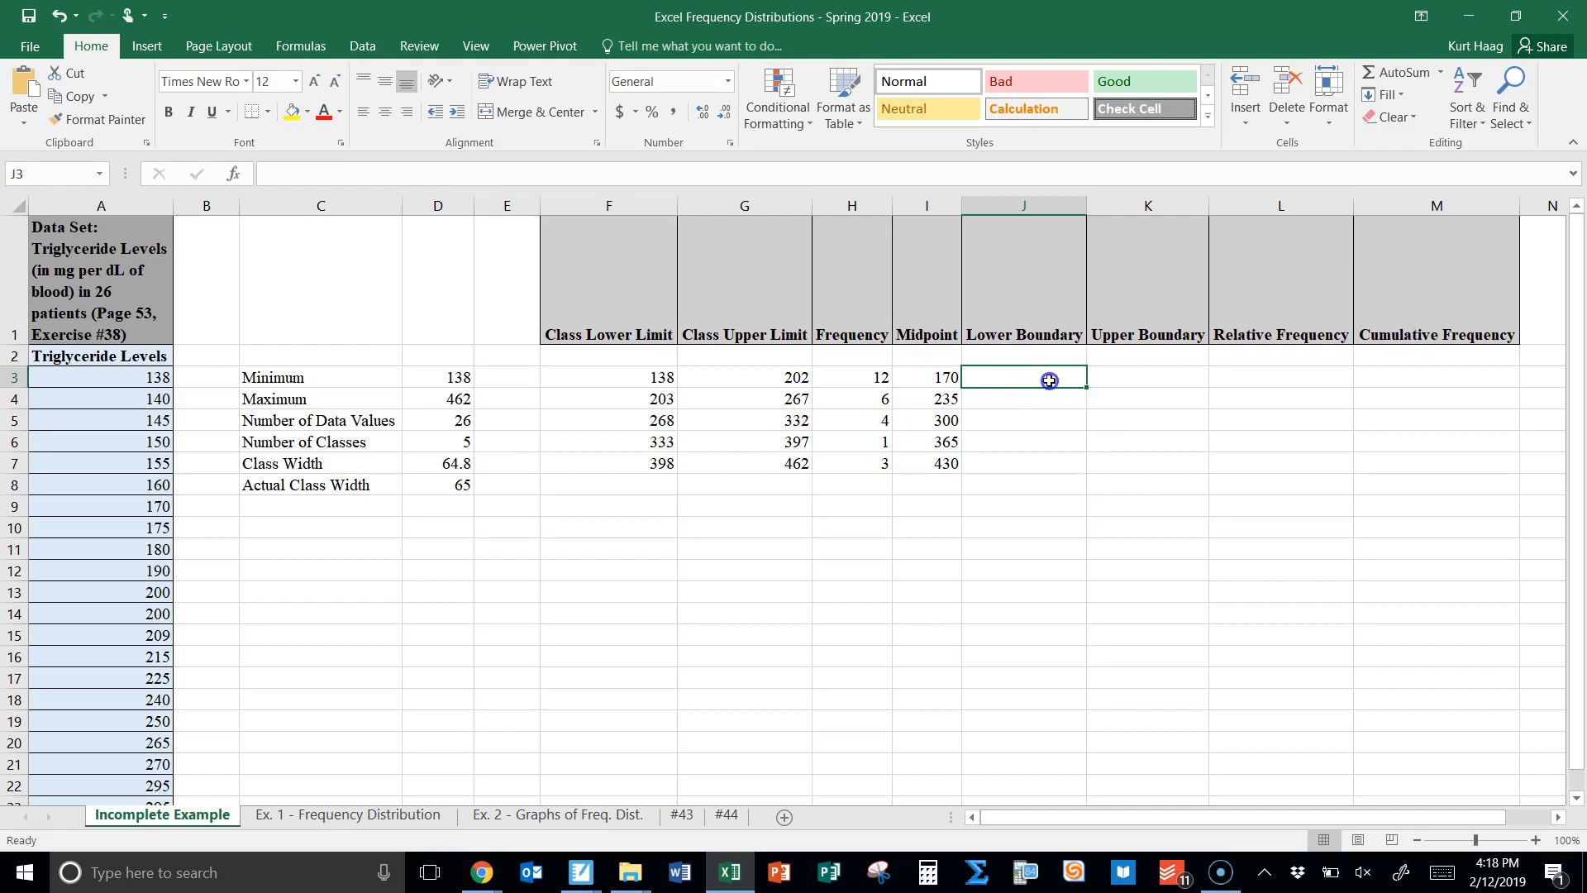
click(1146, 379)
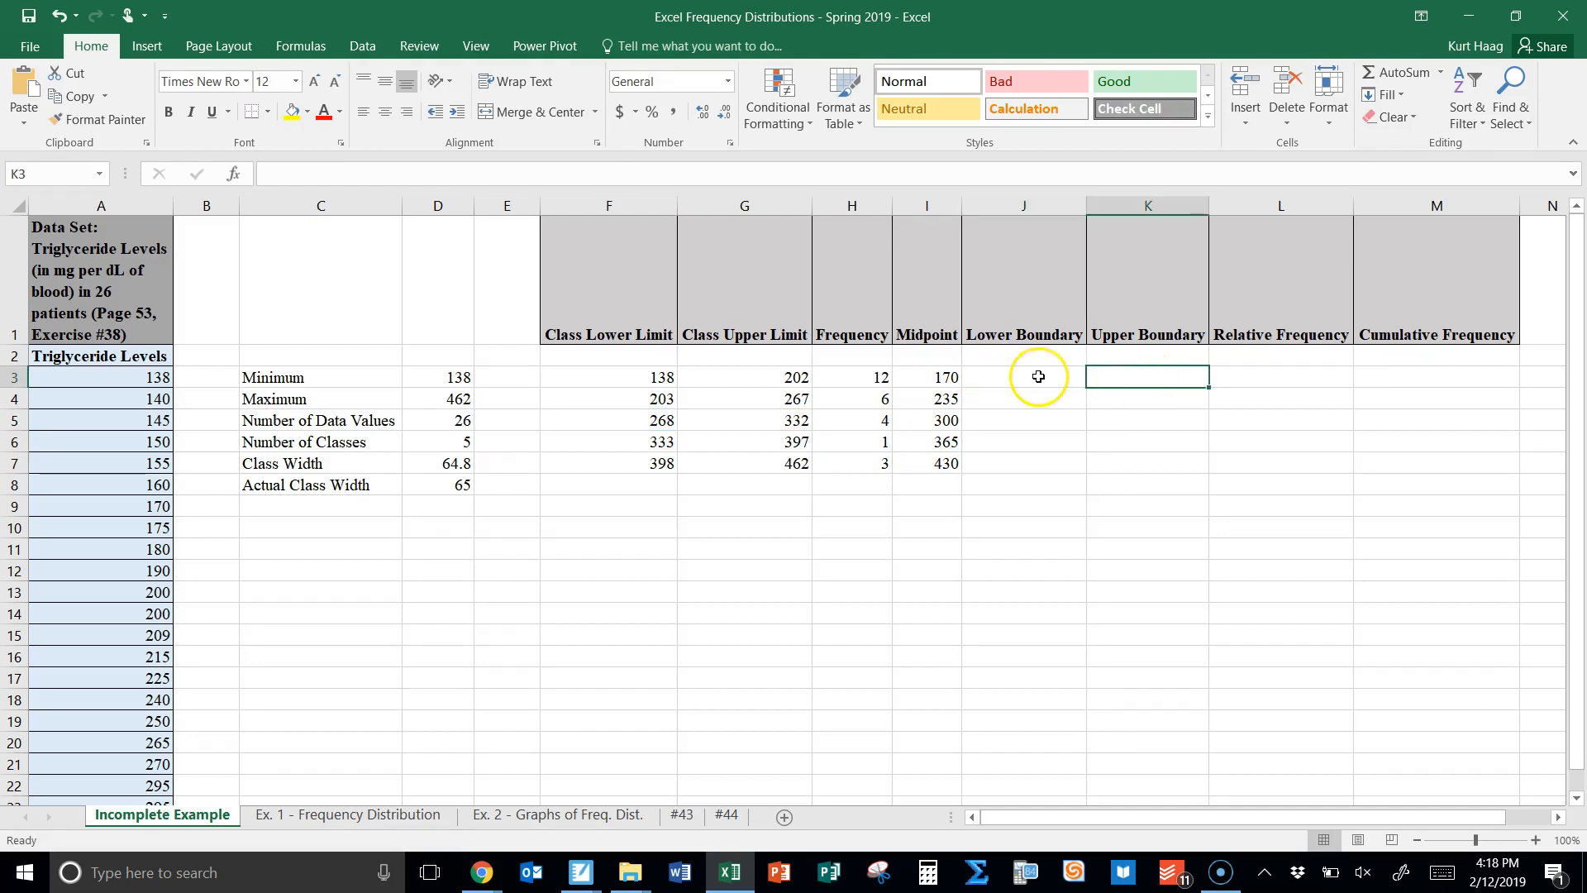
double_click(1038, 377)
text(=)
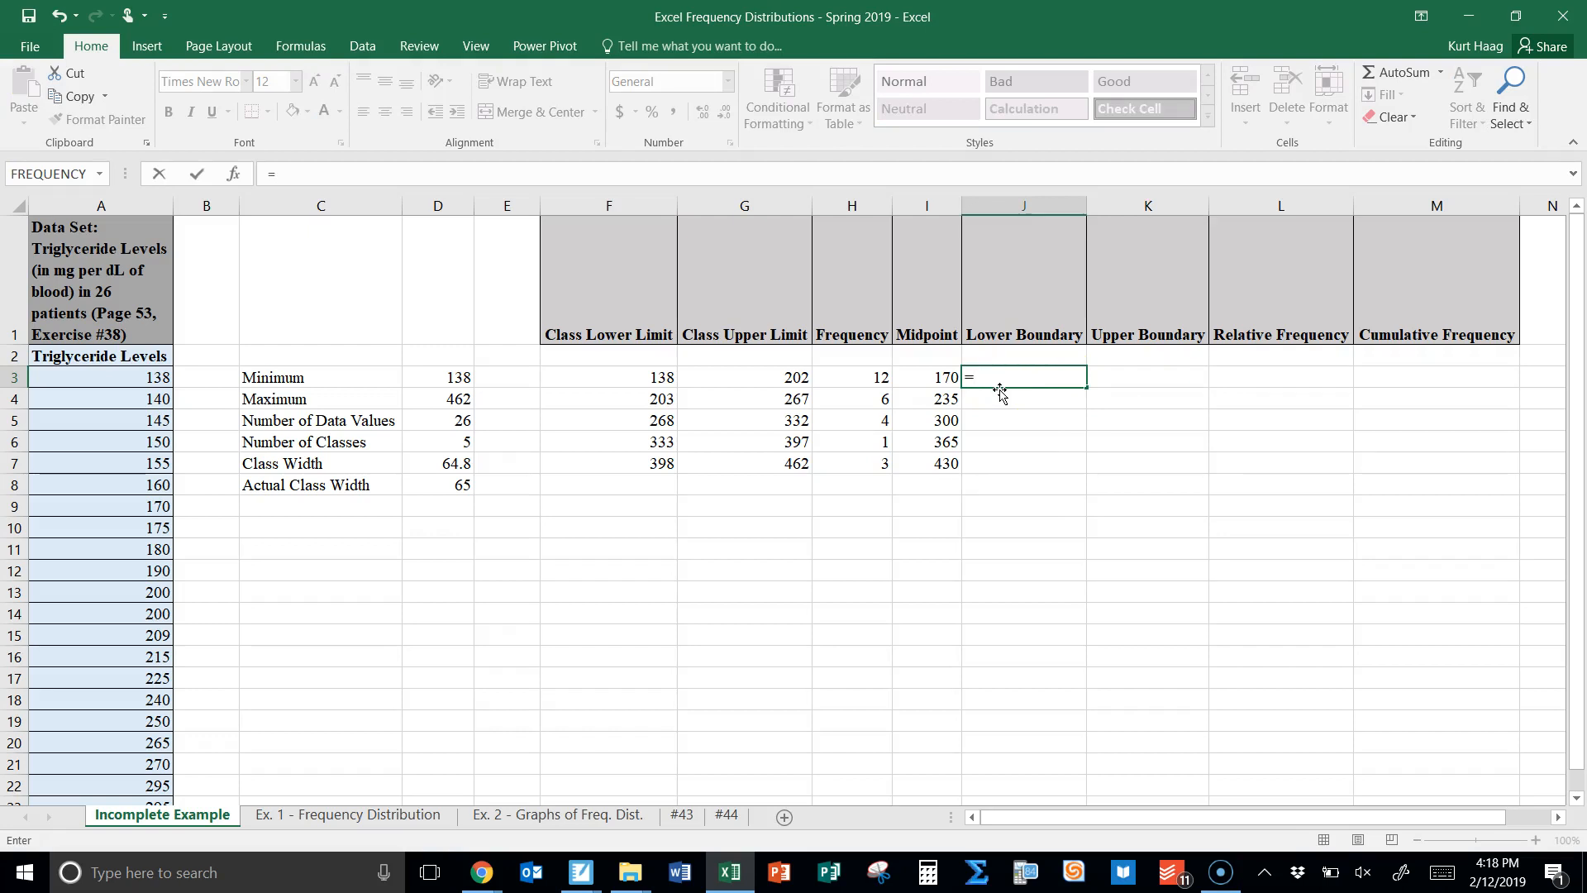
text(138-0.5)
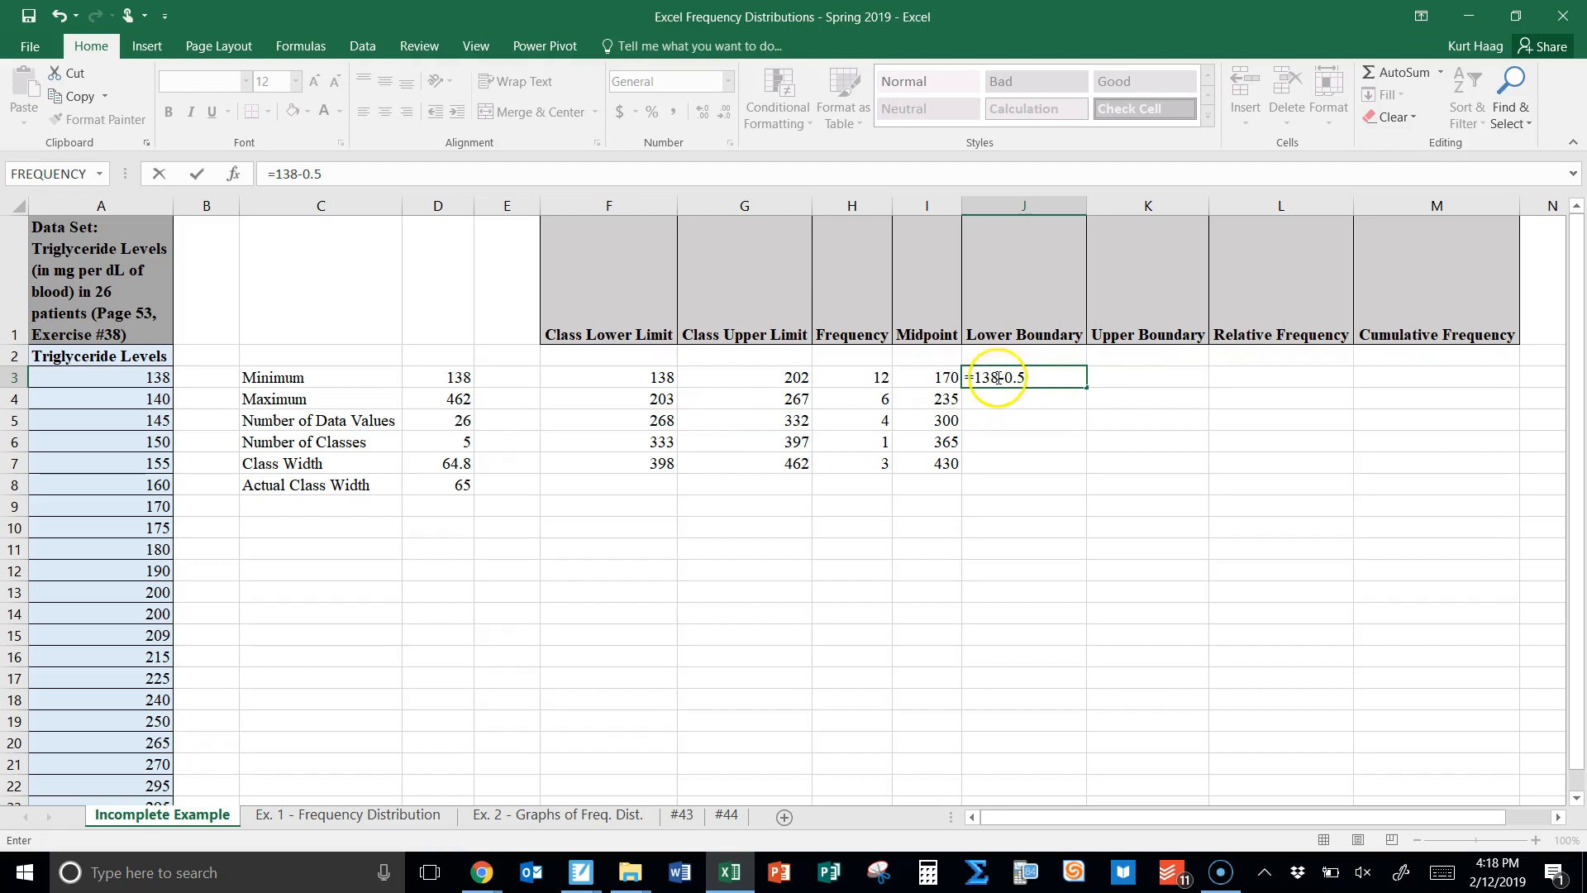
- Replace the constant 138 in the J3 formula with the cell reference F3, and fill the lower boundary formula down through J7
drag(1033, 377, 974, 378)
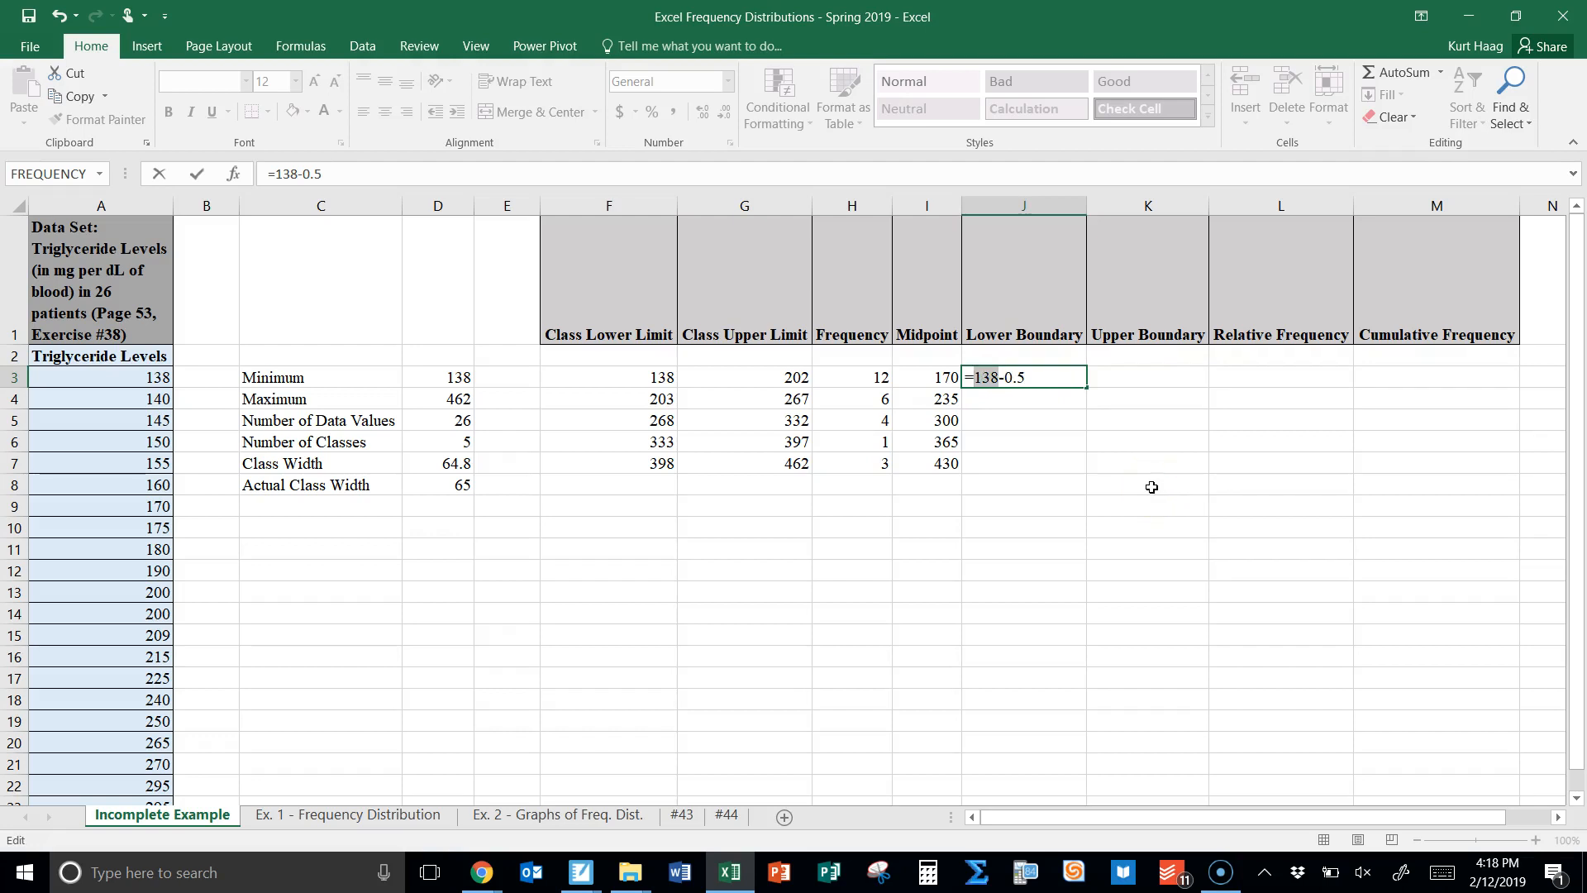
key(BackSpace)
text(F3)
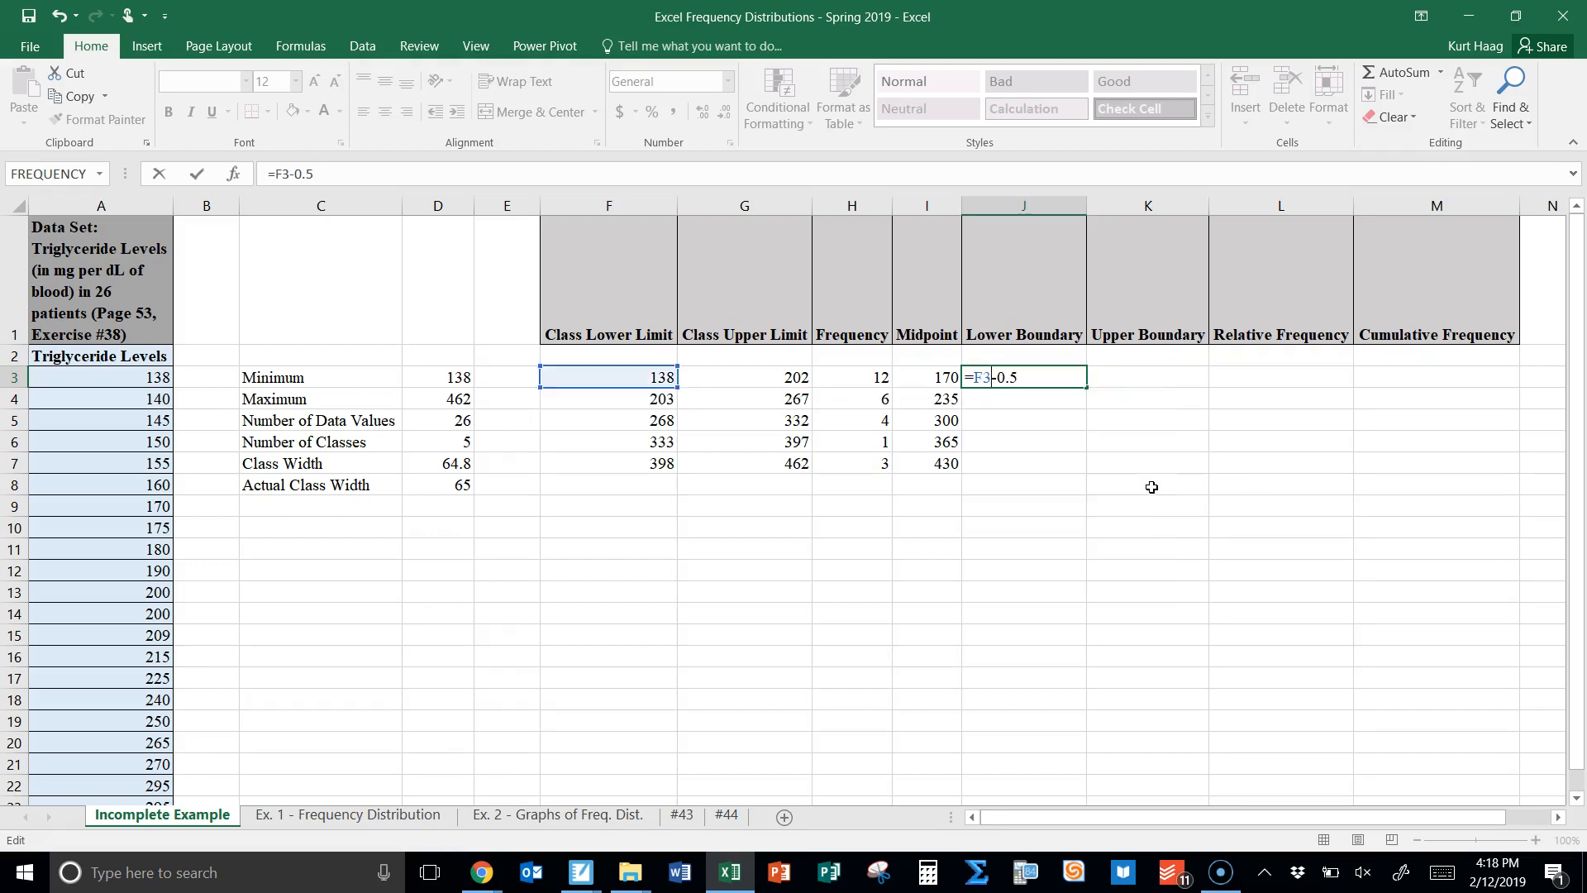
key(Return)
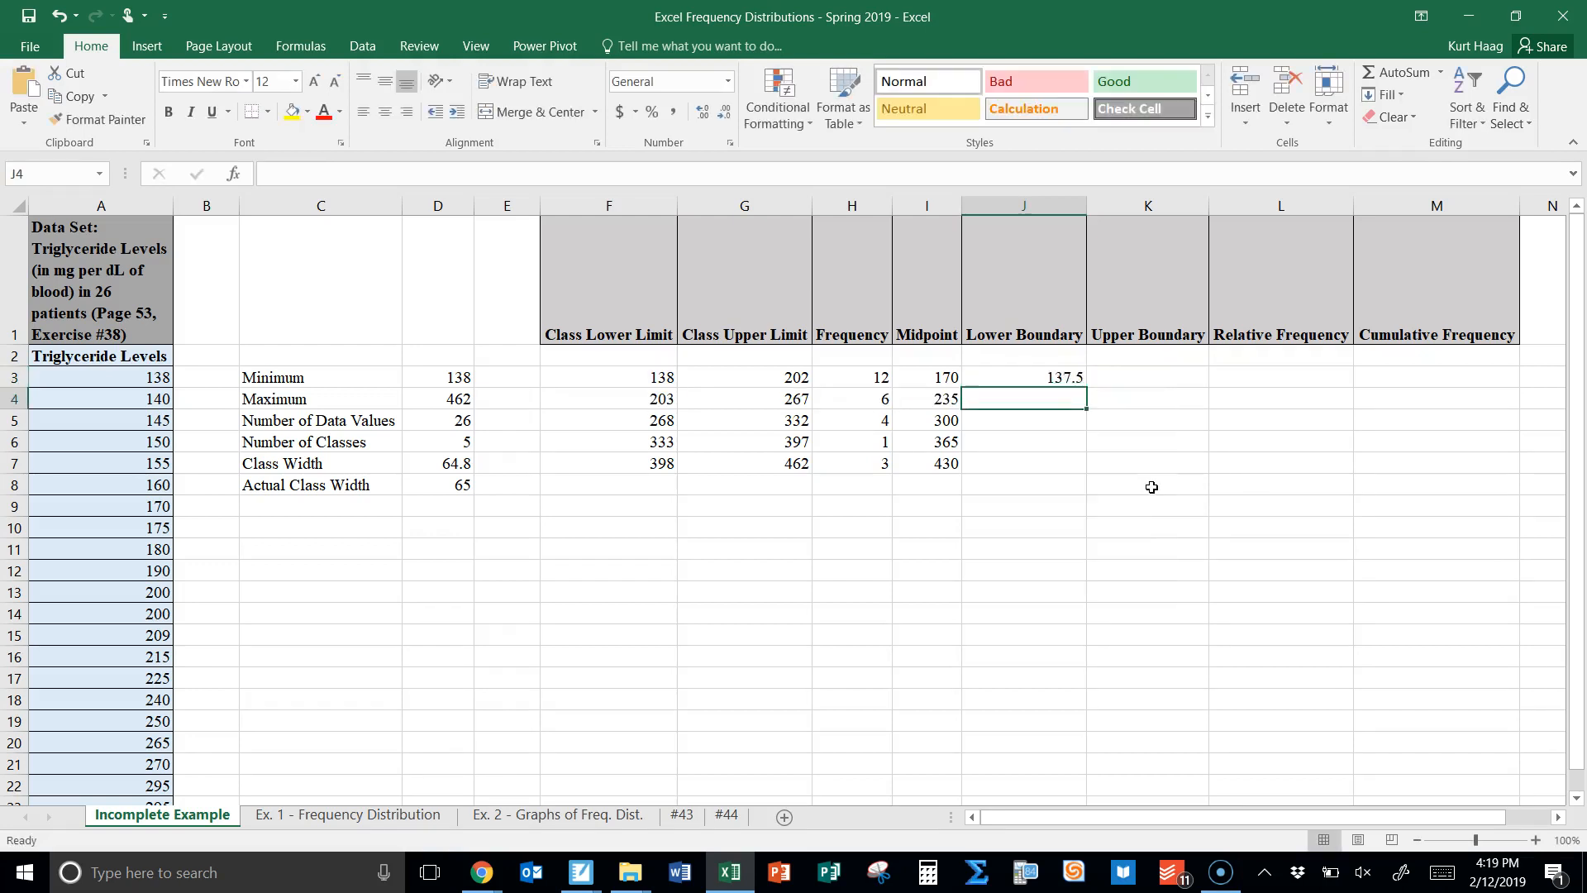
click(1038, 372)
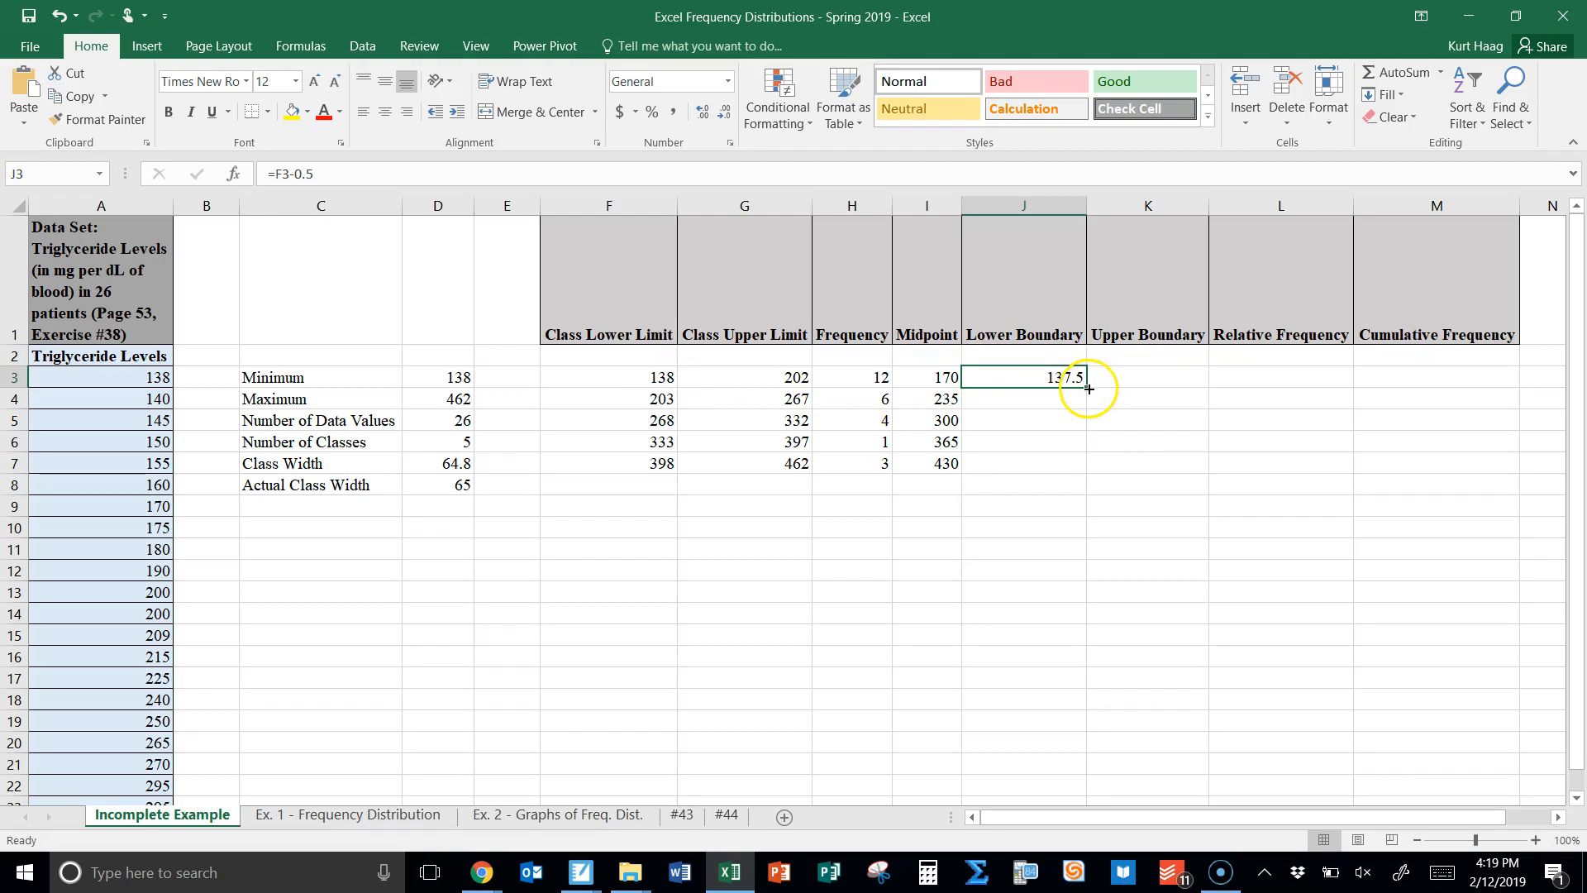
drag(1087, 386, 1084, 471)
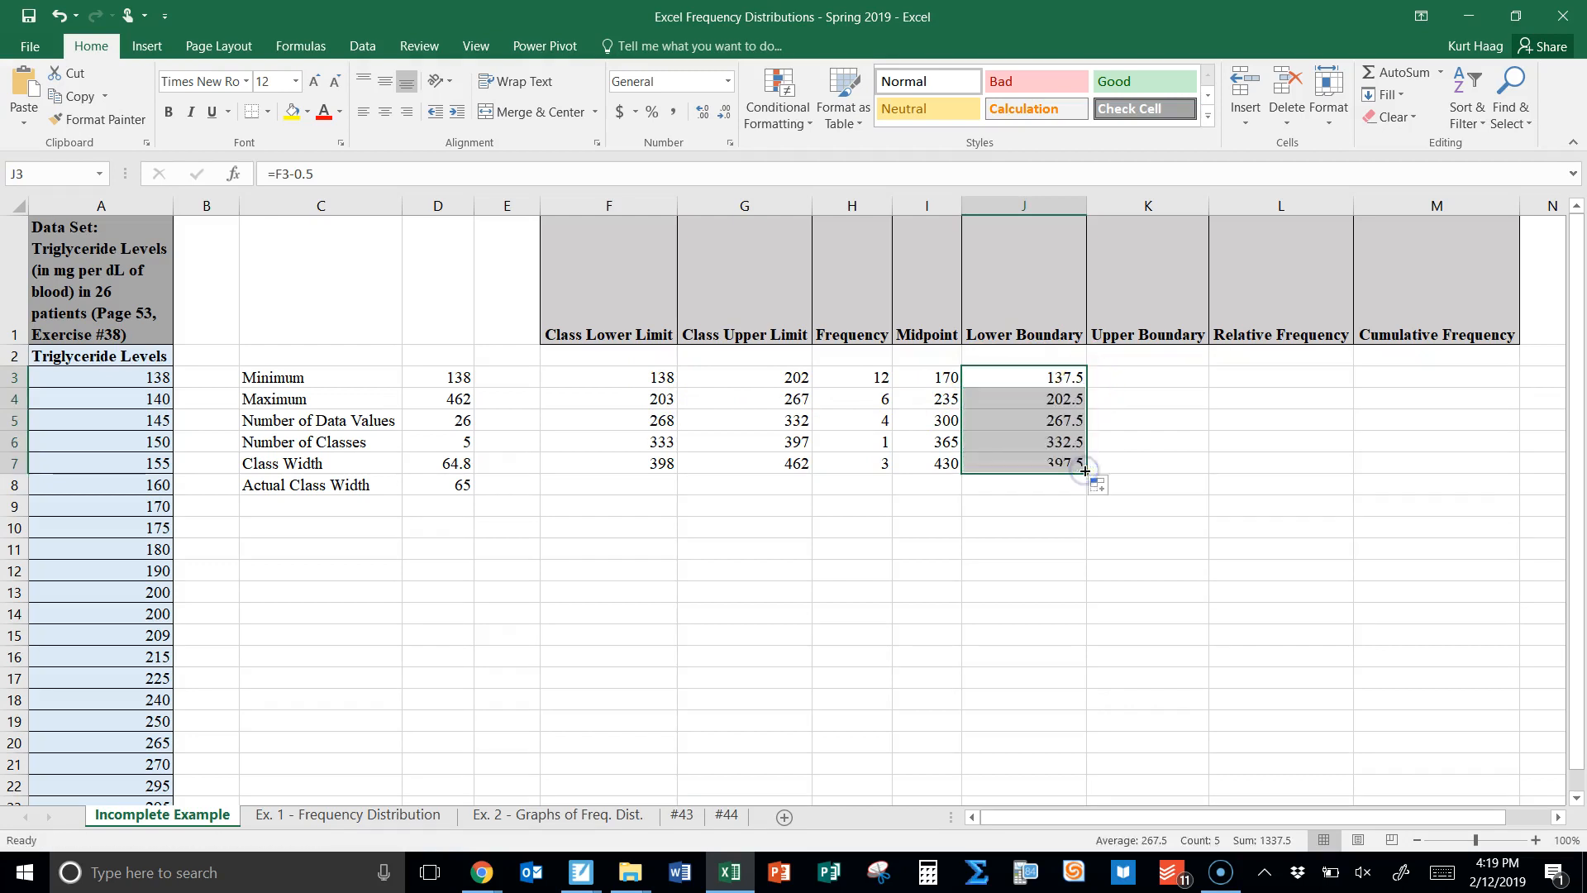
- Write the first class upper boundary in K3 as =202+0.5, using the class's upper limit
click(1154, 374)
text(=)
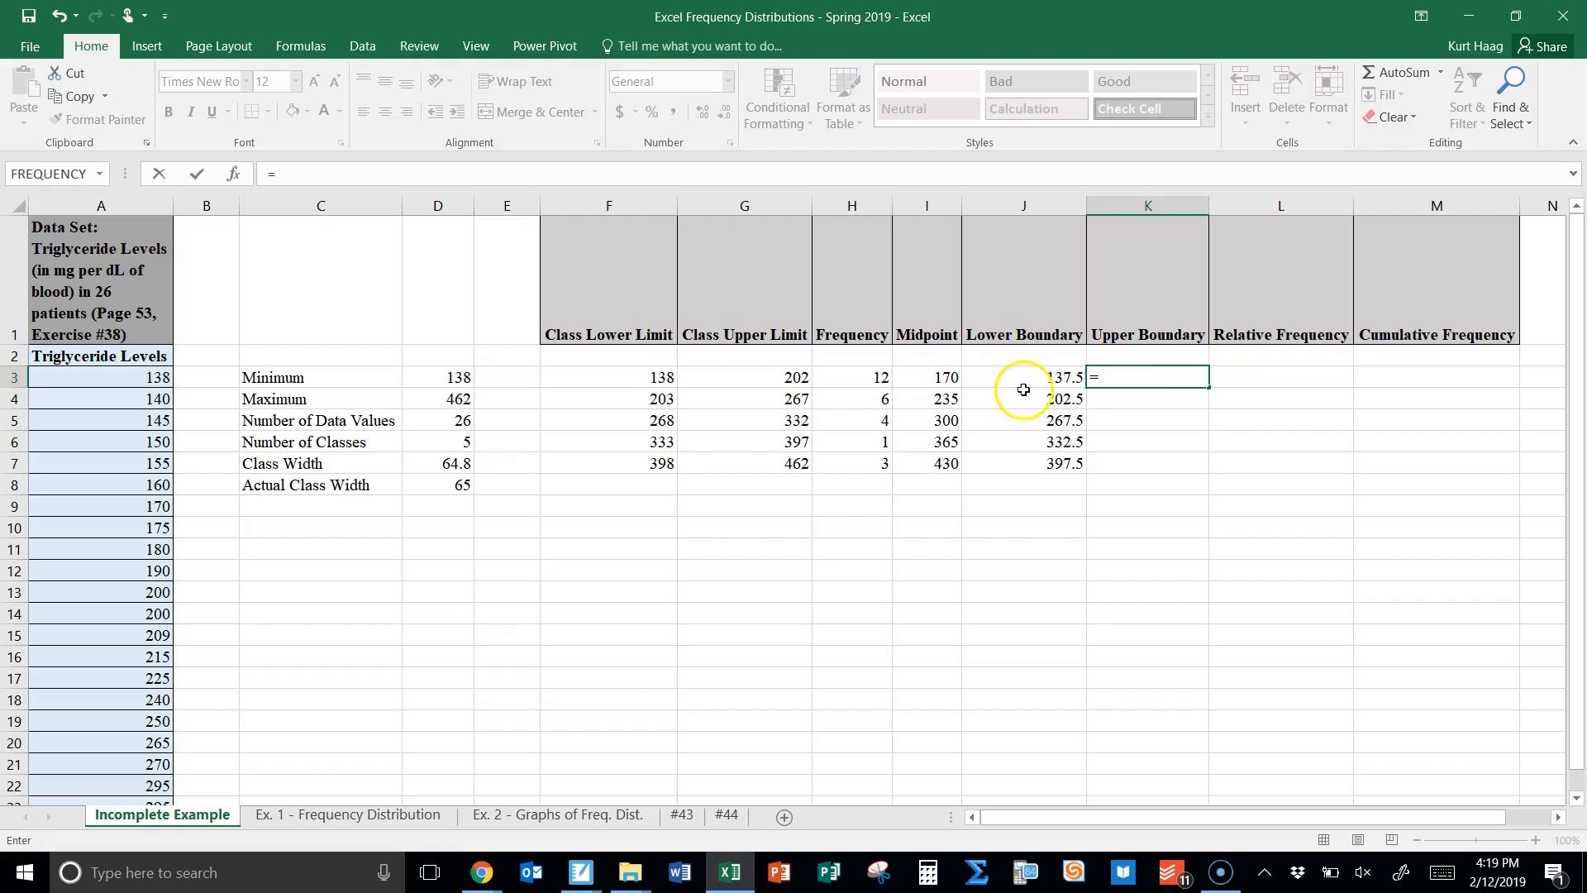
text(202+0.5)
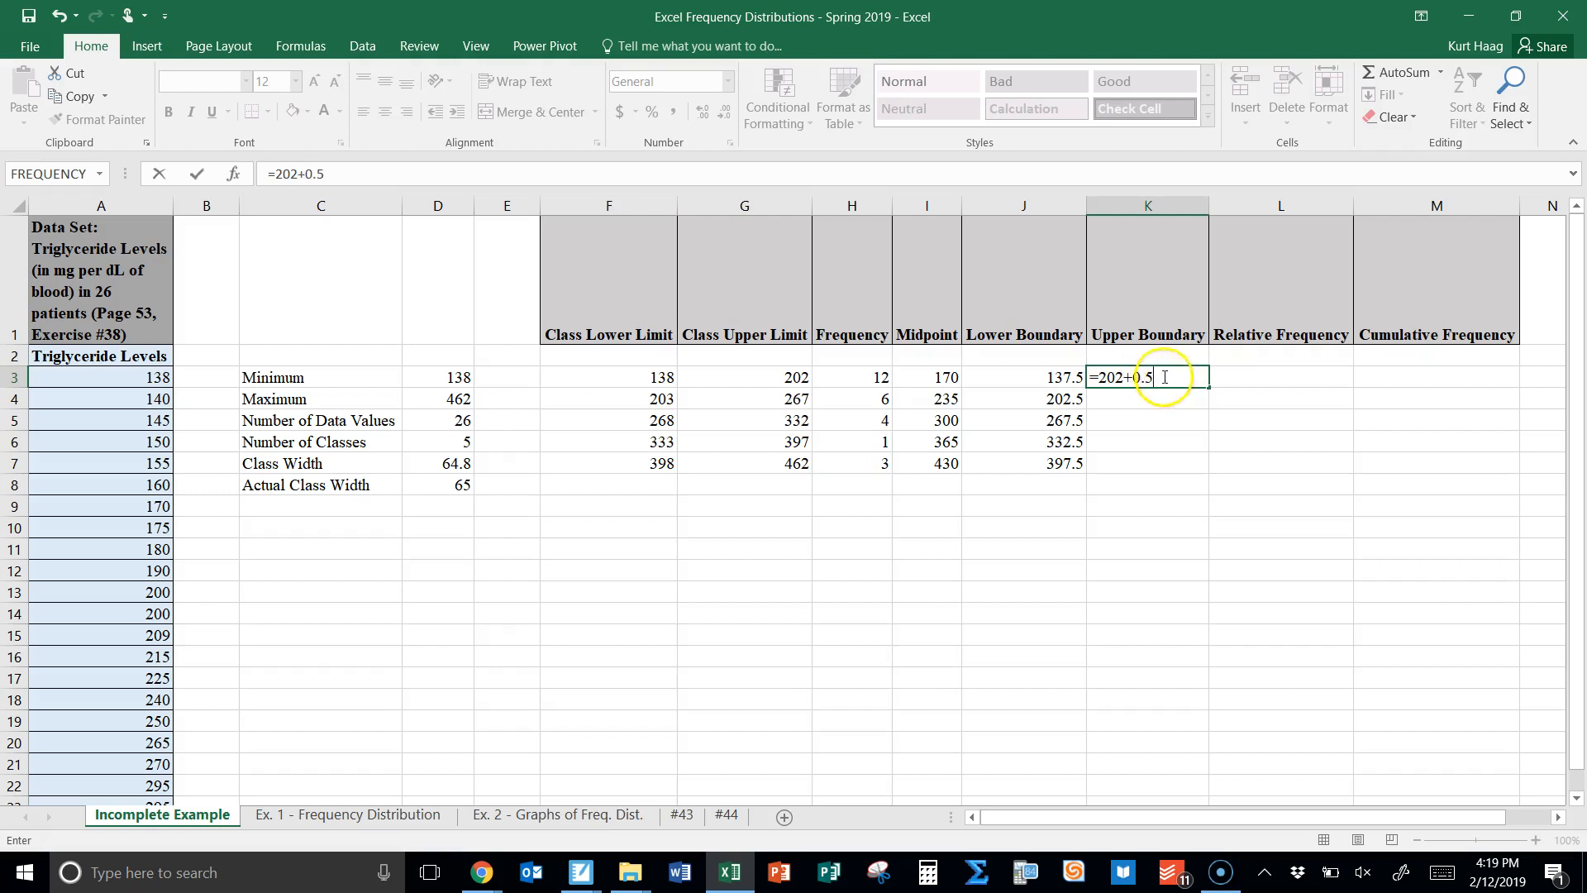
- Replace the constant 202 in the K3 formula with the cell reference G3, and fill the upper boundary formula down through K7
drag(1125, 377, 1255, 413)
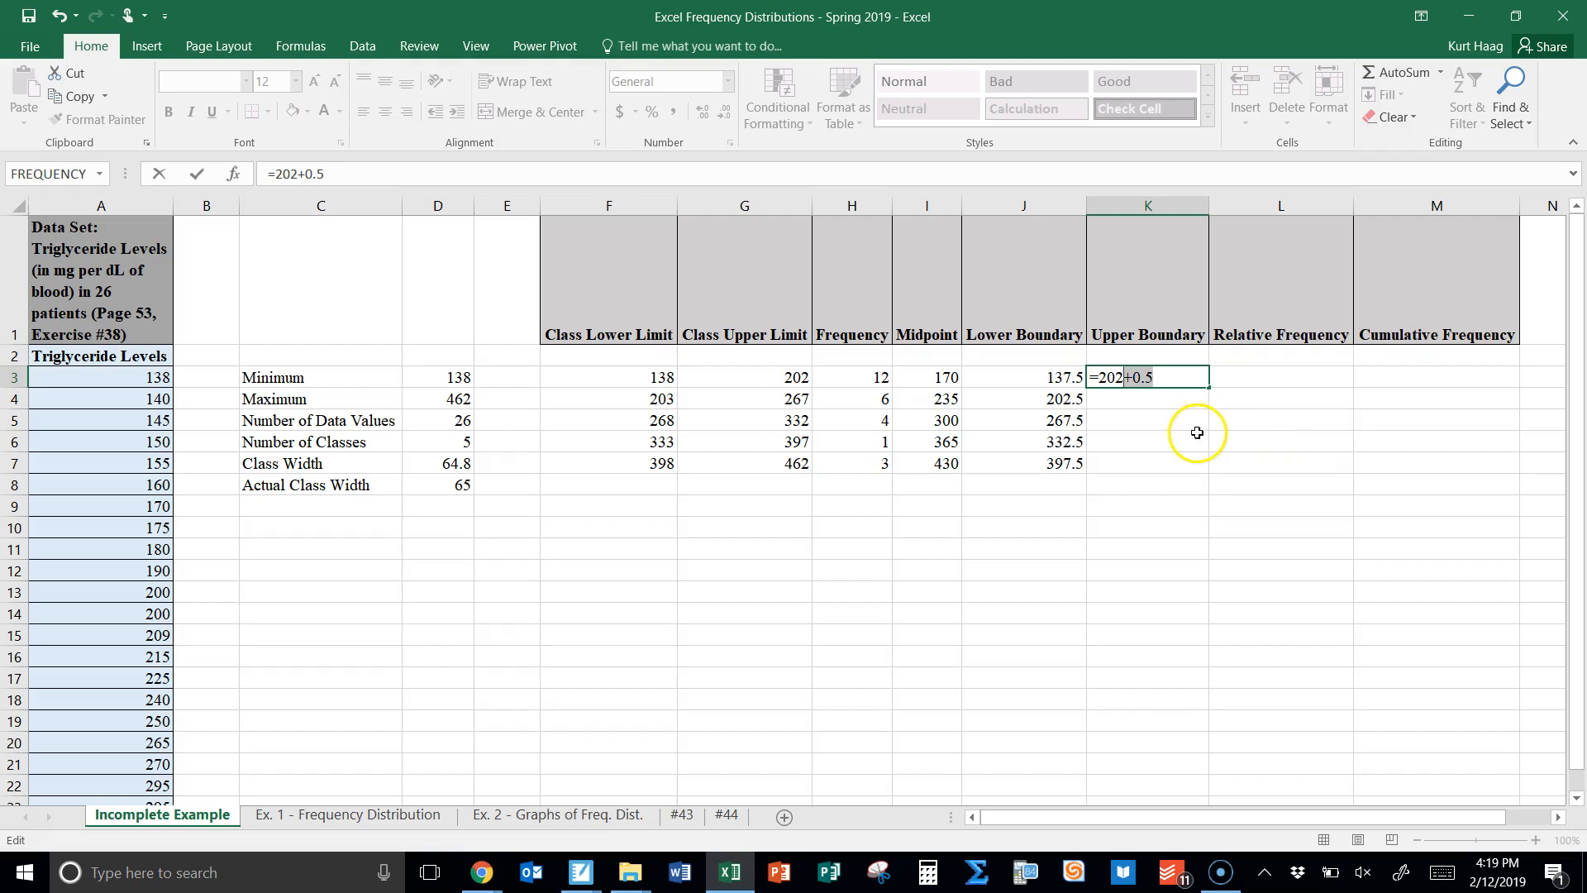
double_click(1118, 377)
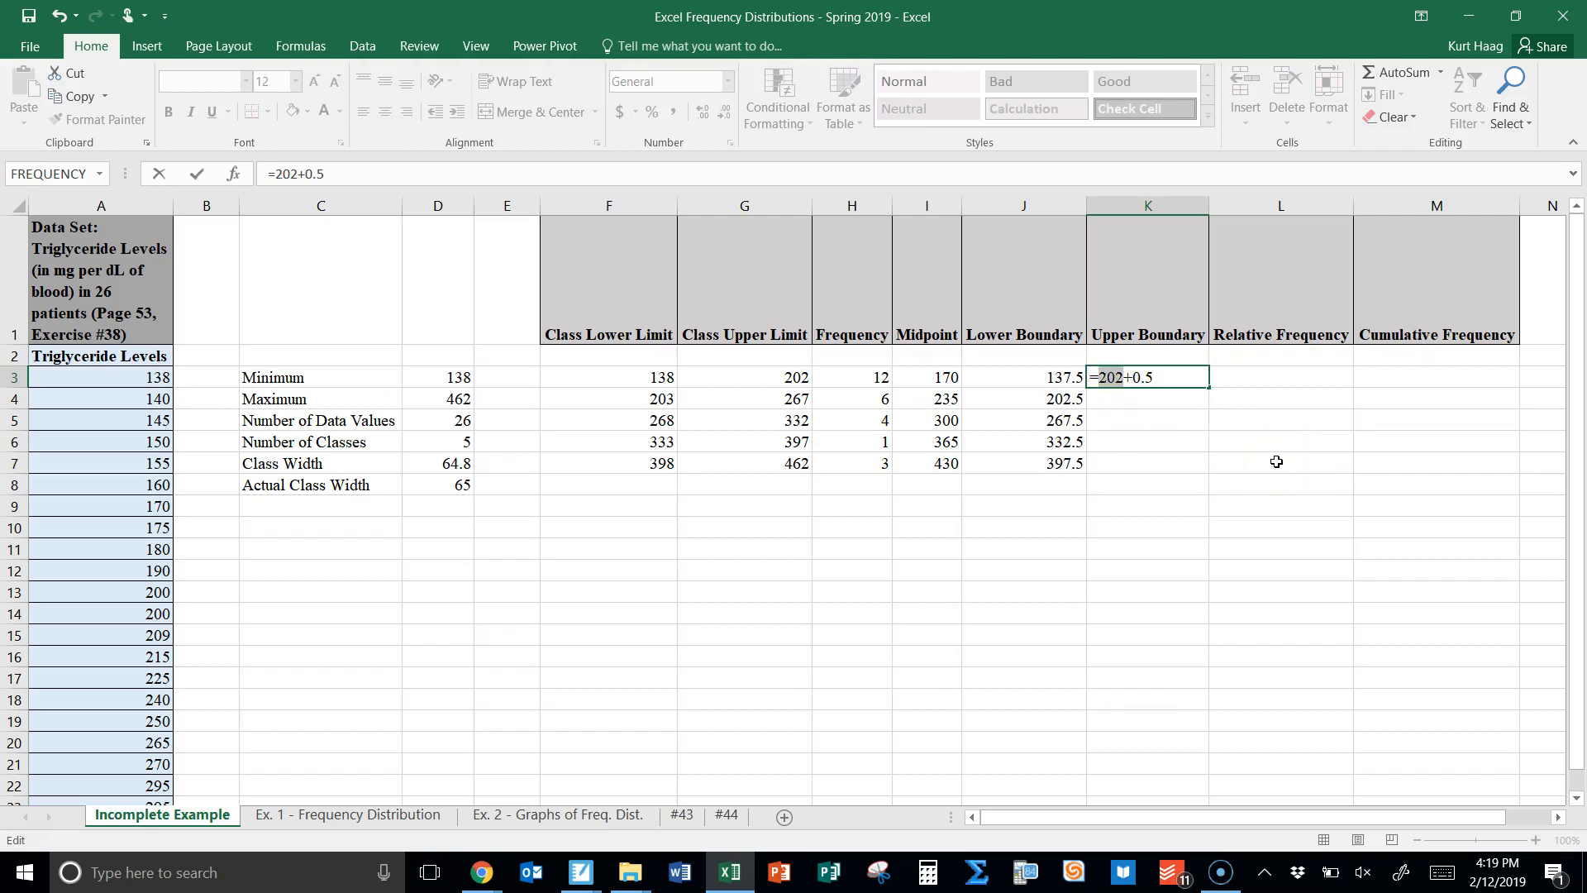
key(BackSpace)
text(G)
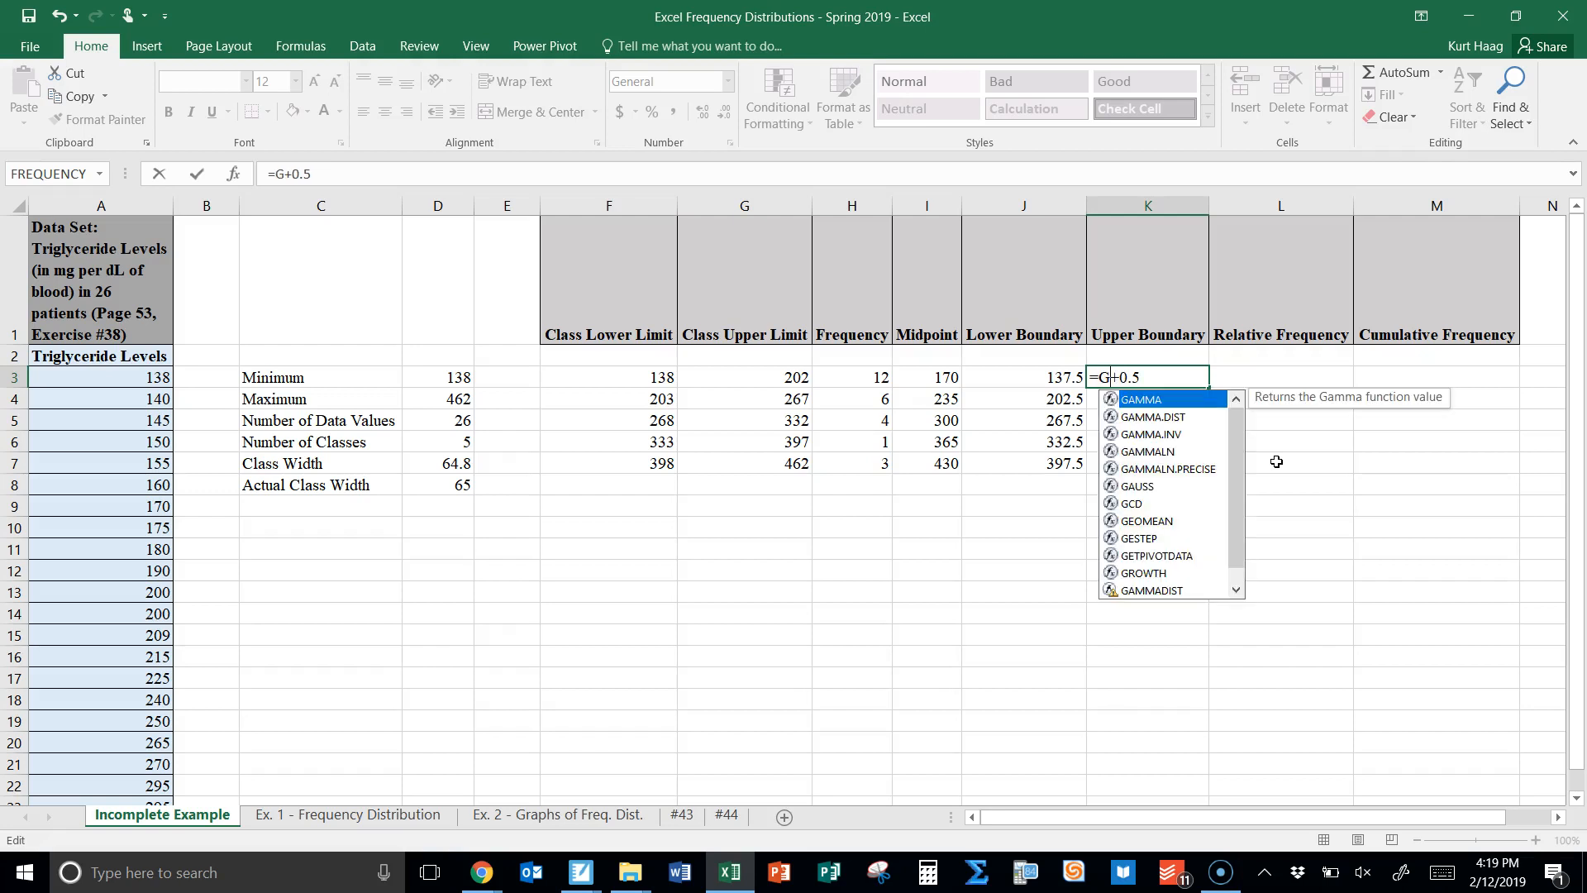
text(3)
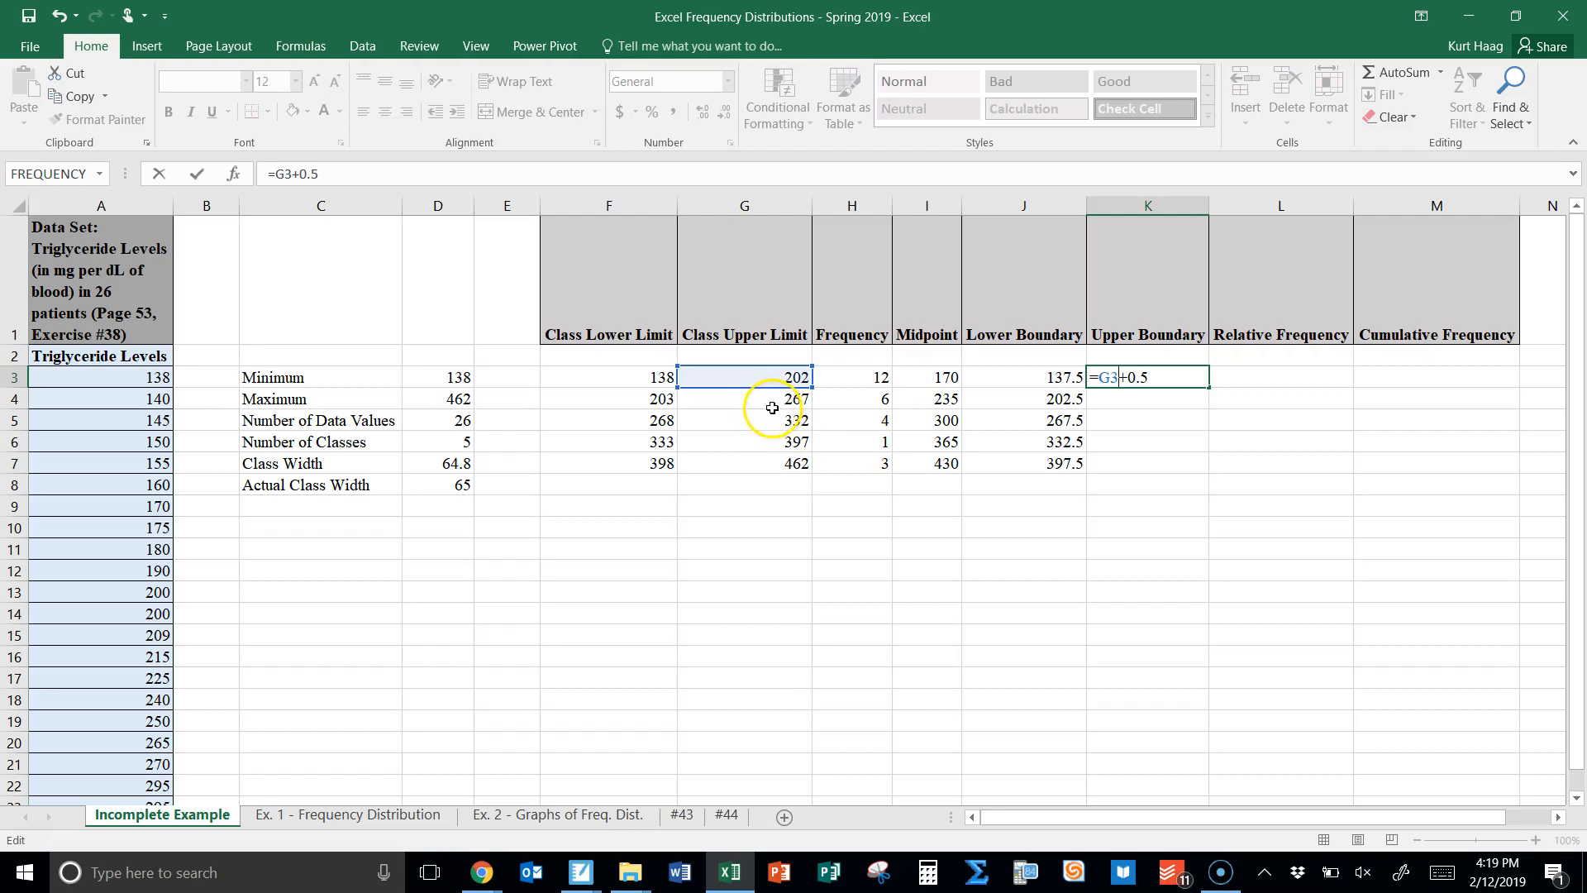
key(Return)
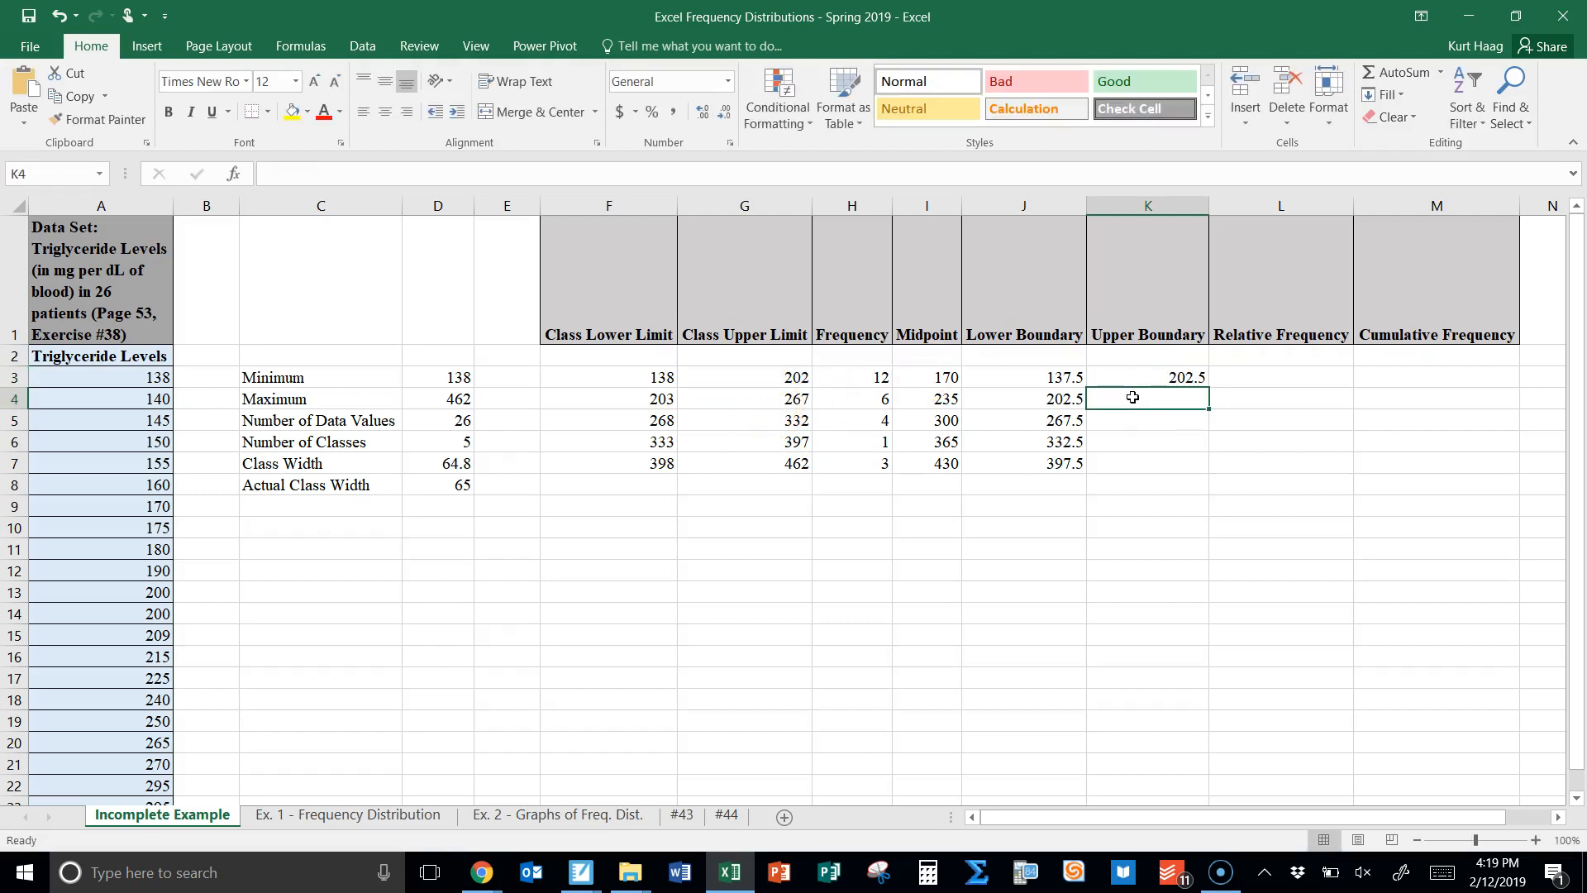
click(1190, 377)
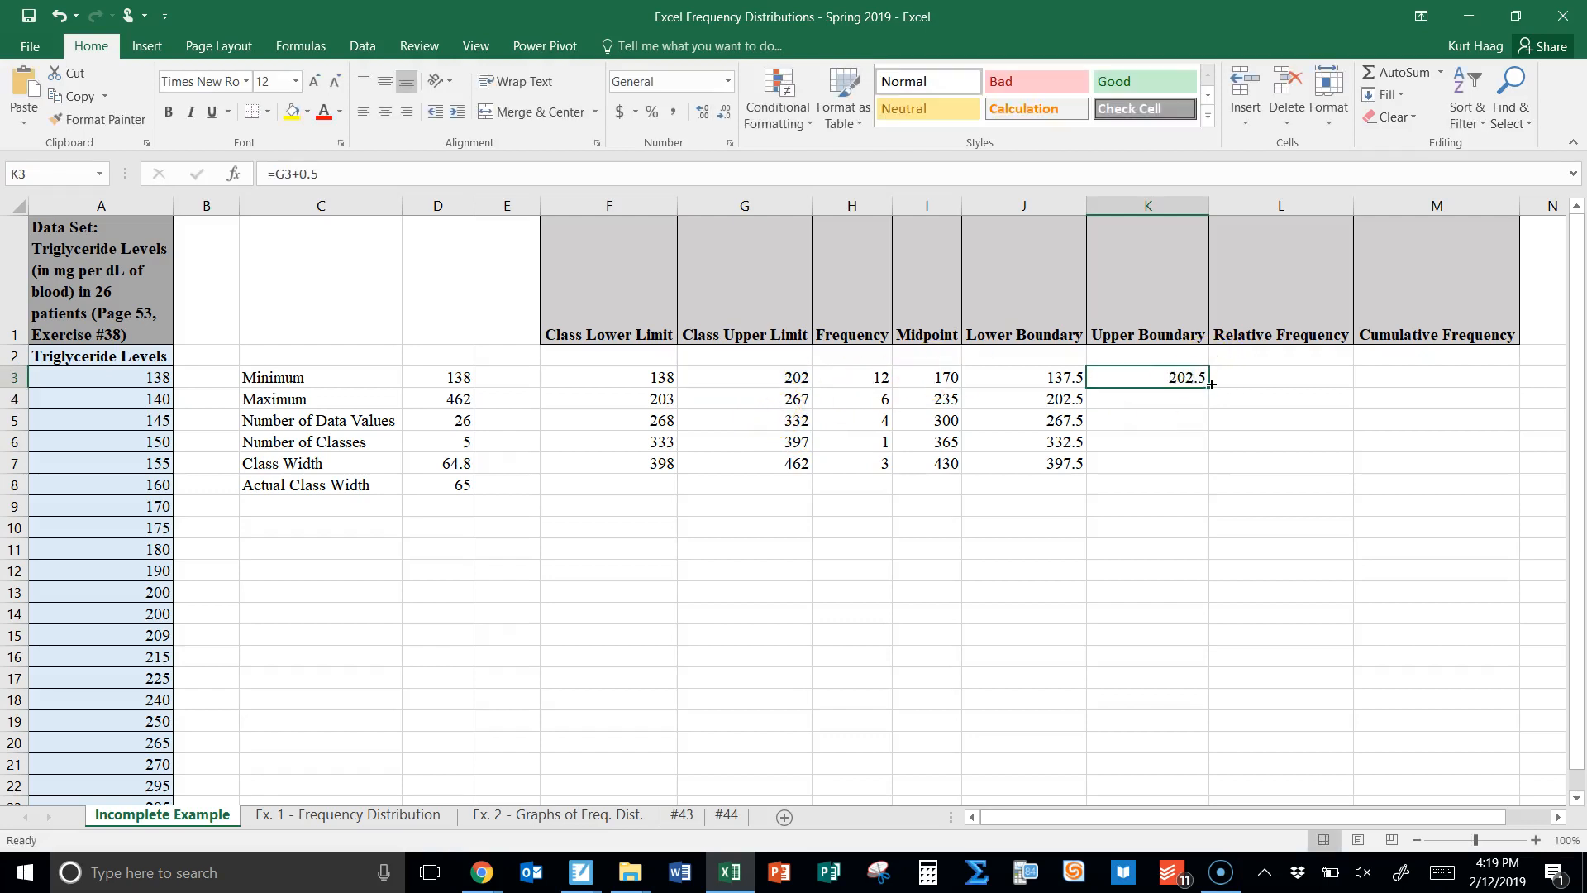
drag(1207, 386, 1207, 473)
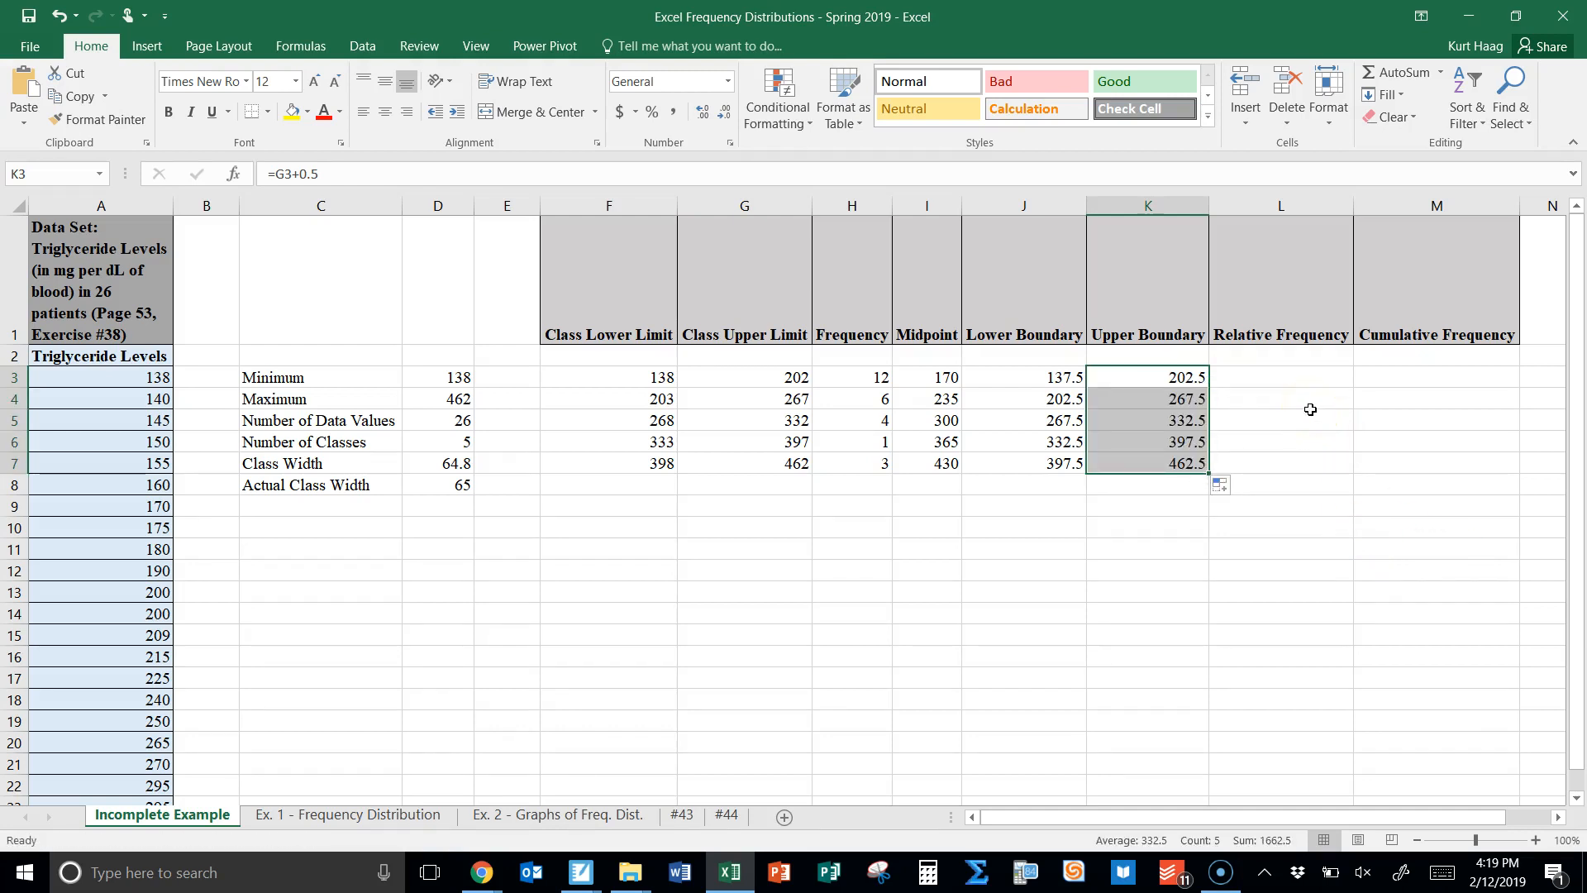
- Enter the first relative frequency in L3 as =H3/D5, dividing the class frequency by the number of data values
click(1282, 376)
double_click(1286, 376)
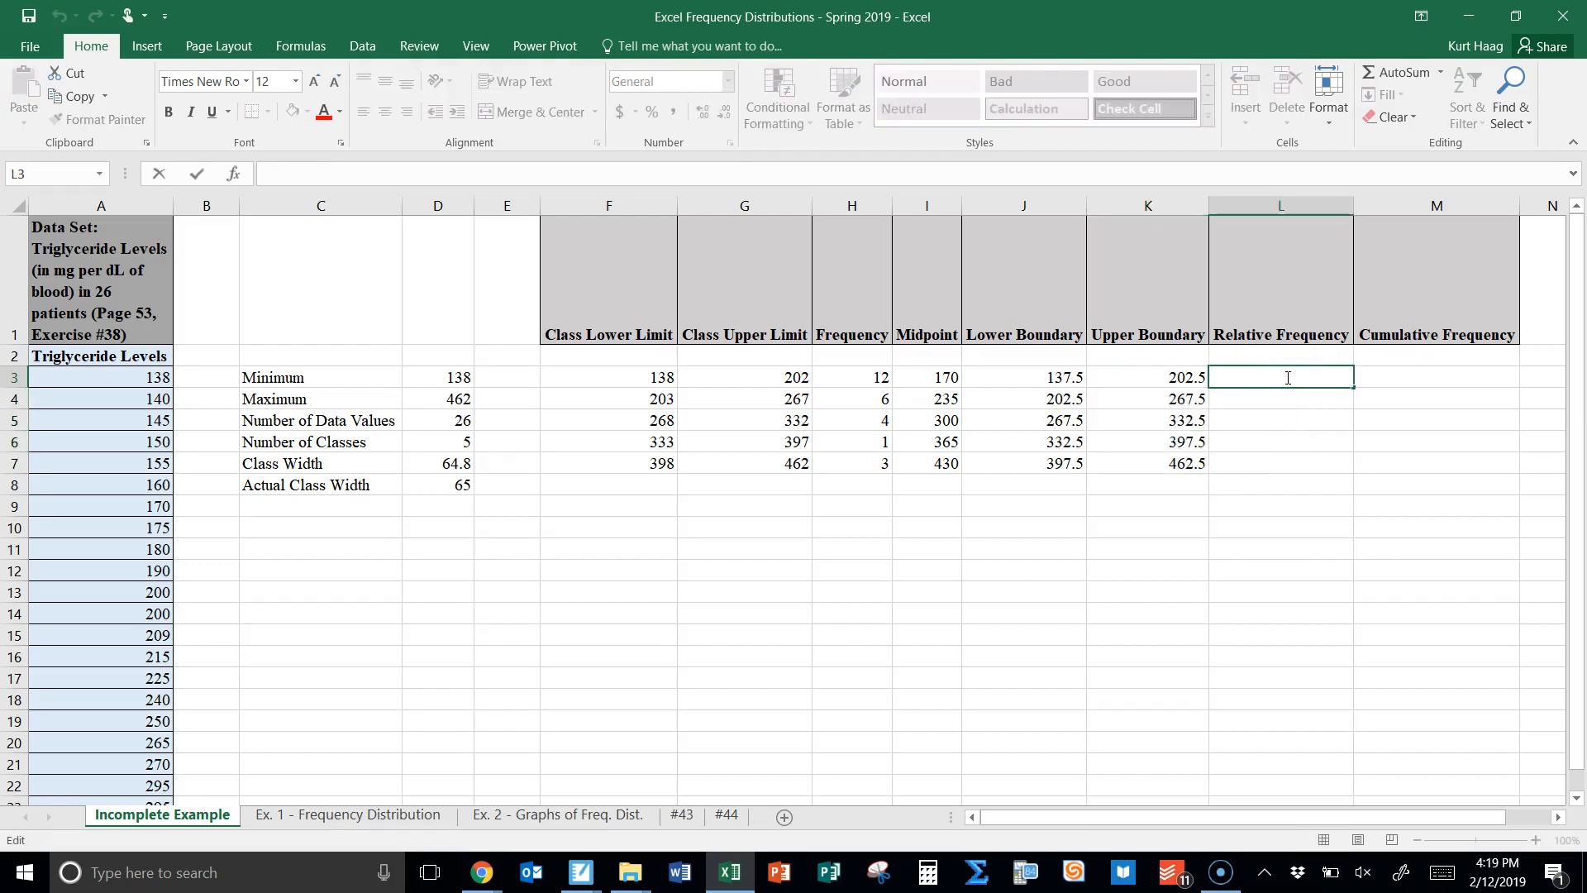
text(=)
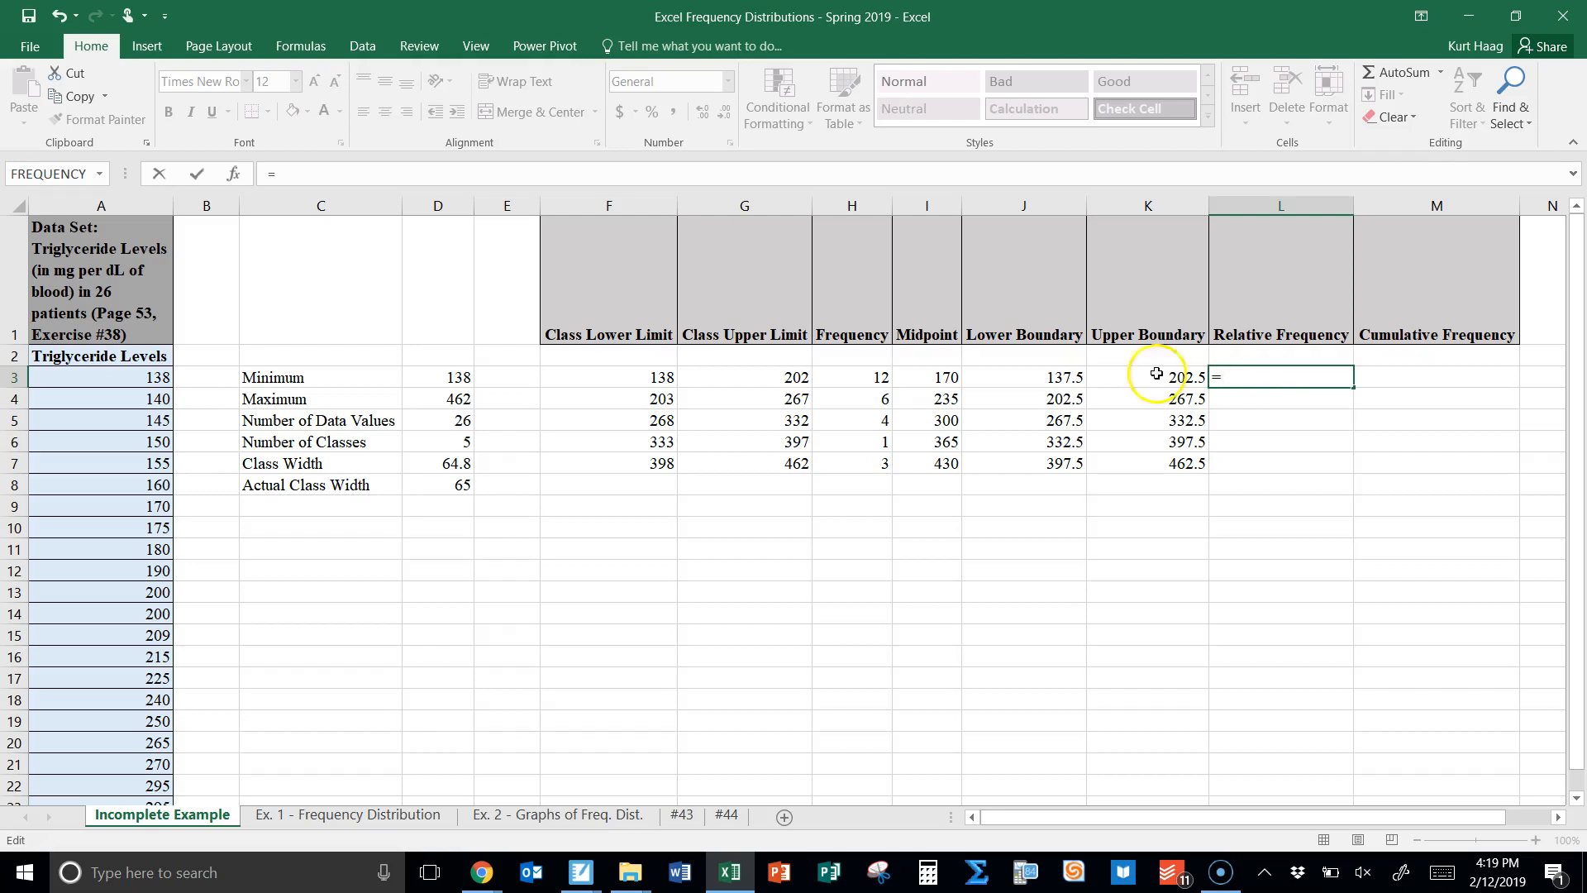
click(862, 376)
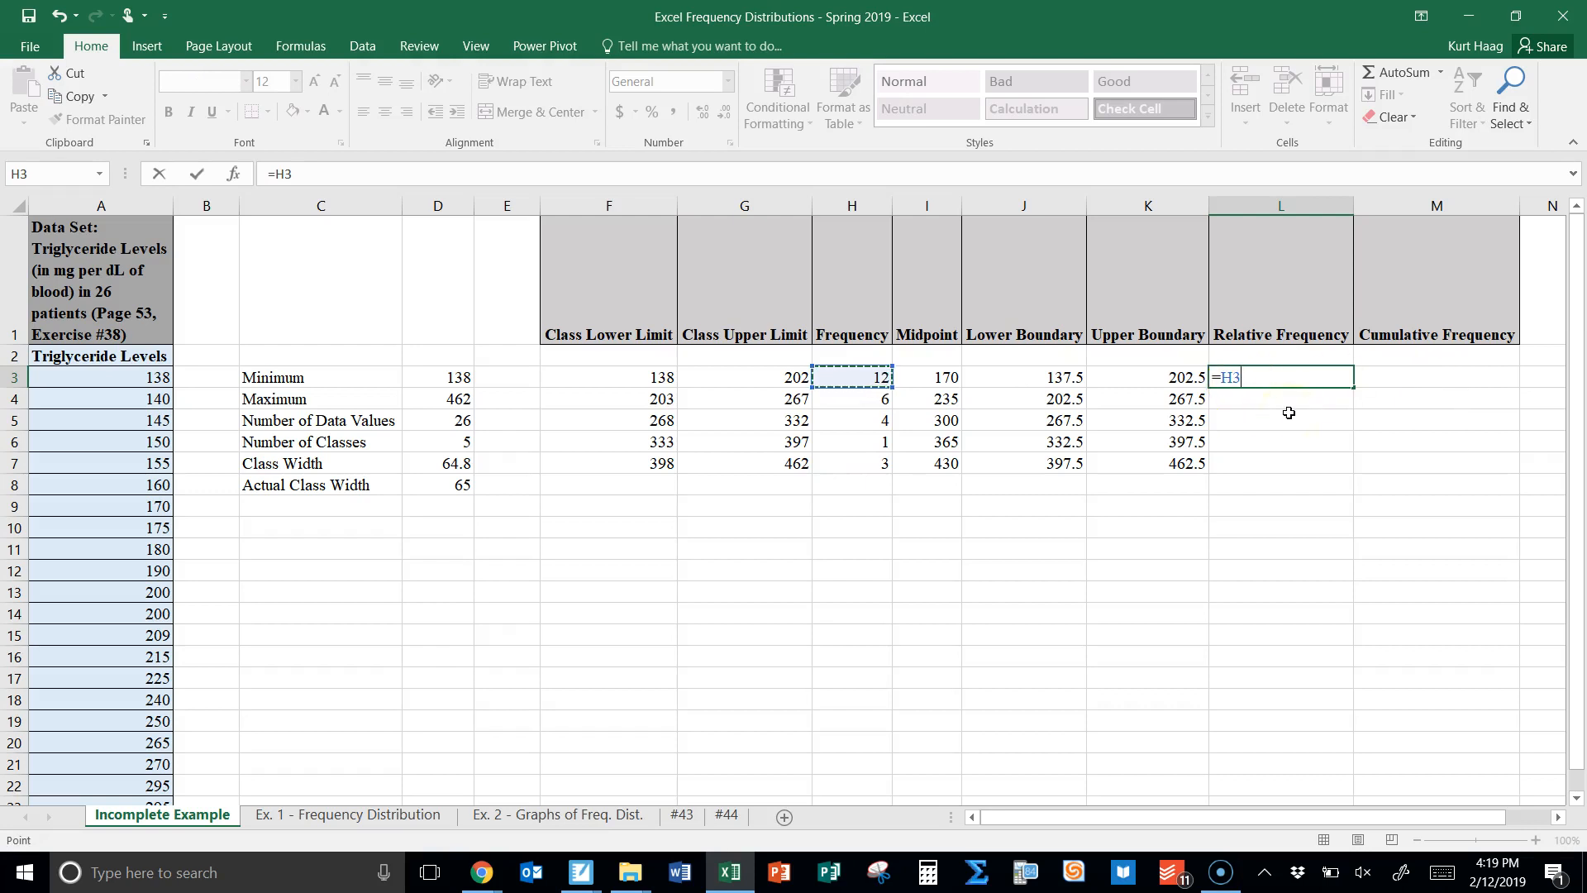
text(/)
click(449, 420)
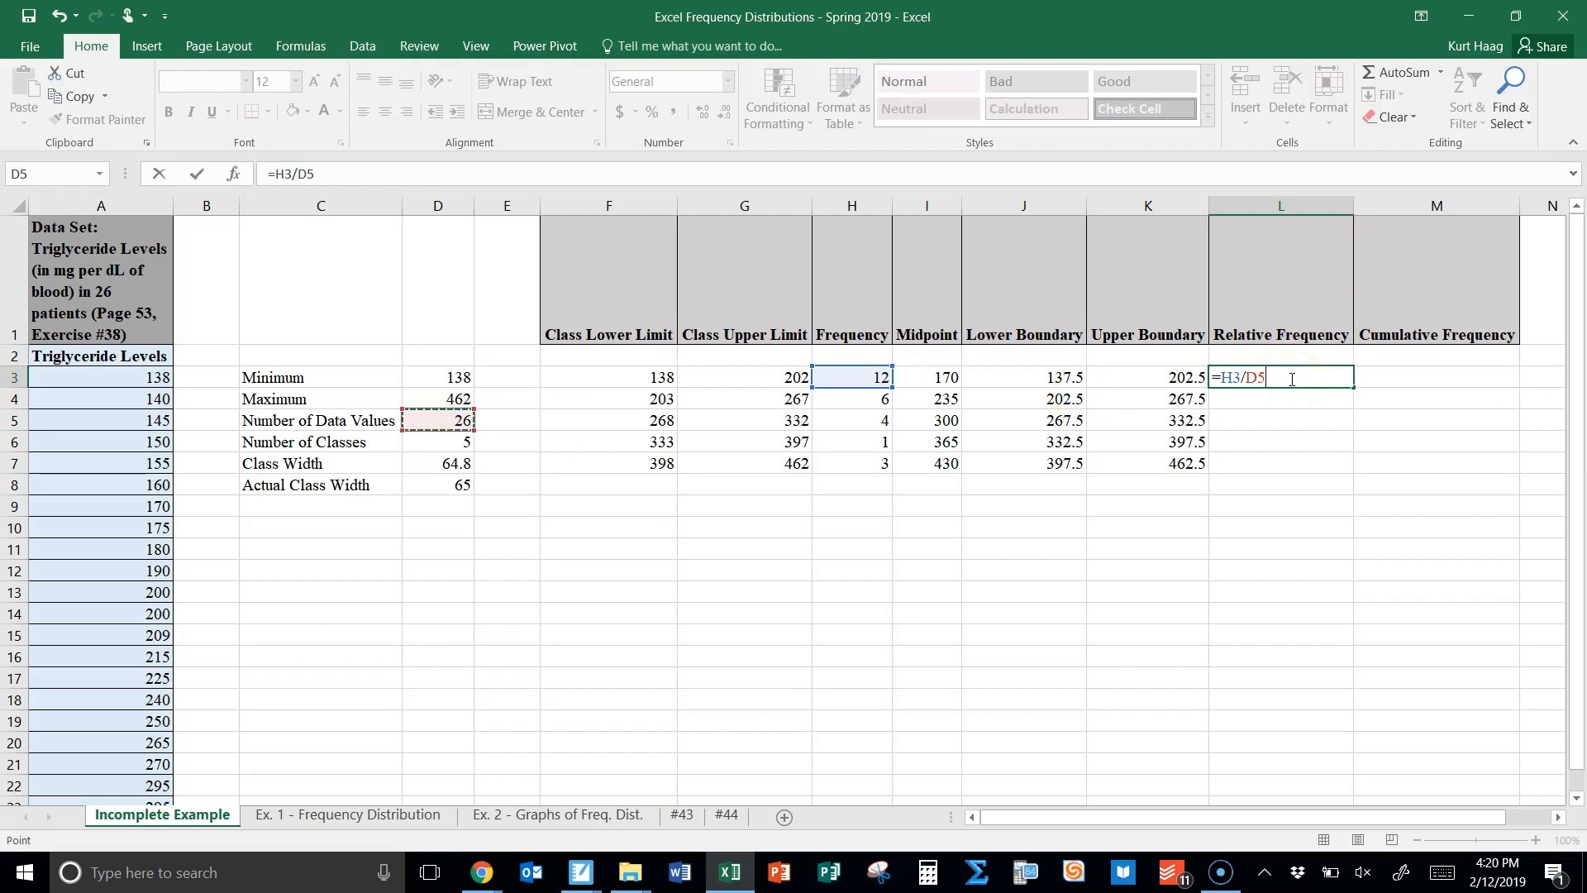
key(Return)
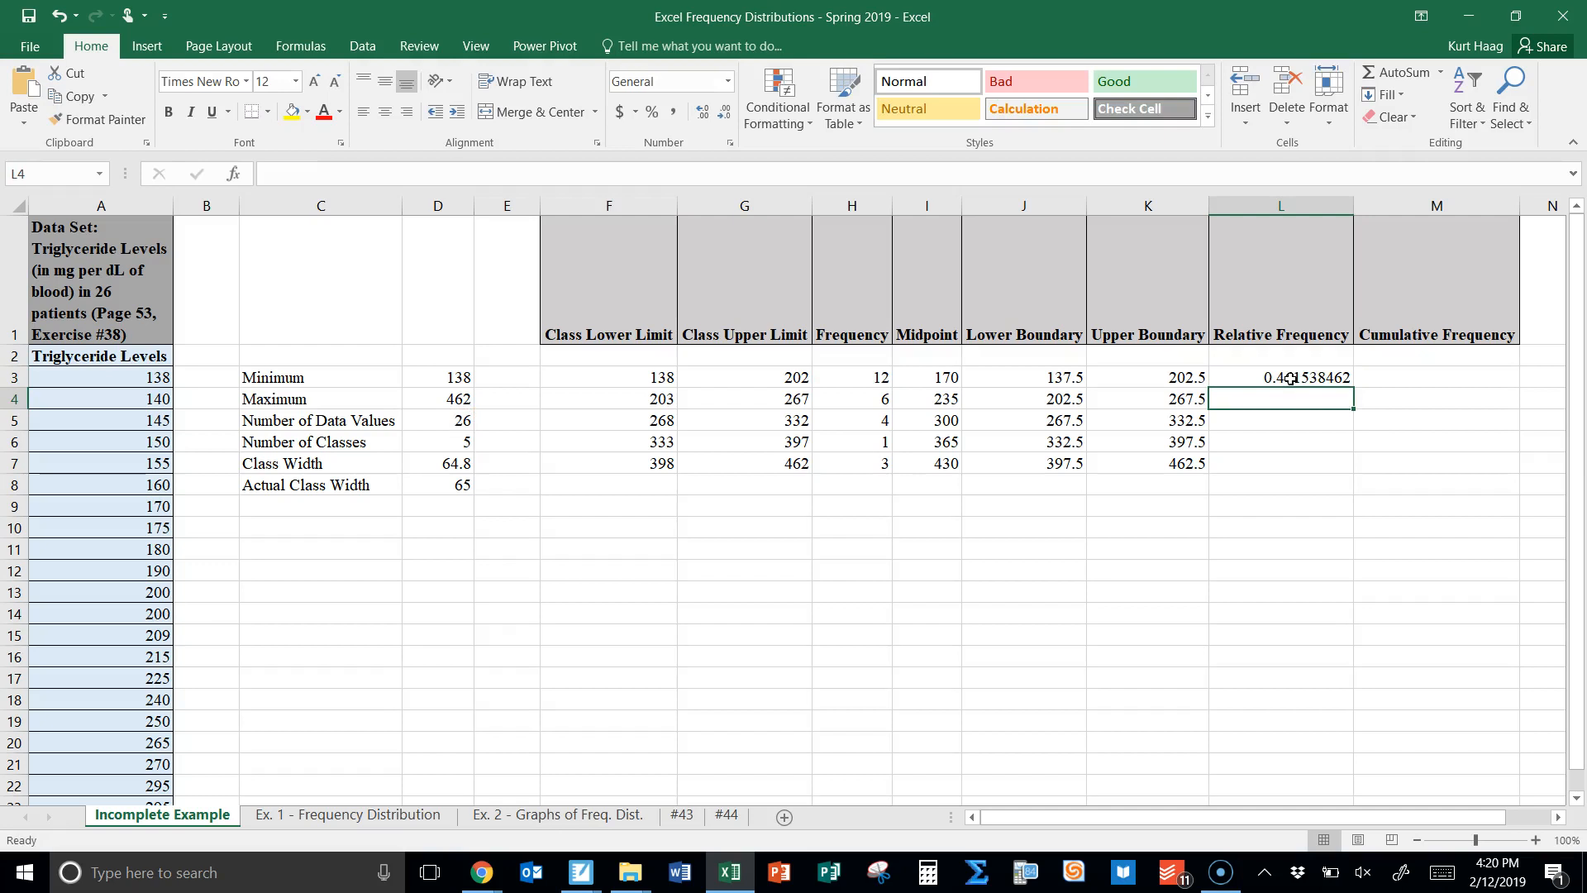
- Try to fill the relative frequency formula from L3 down through L7
click(1291, 379)
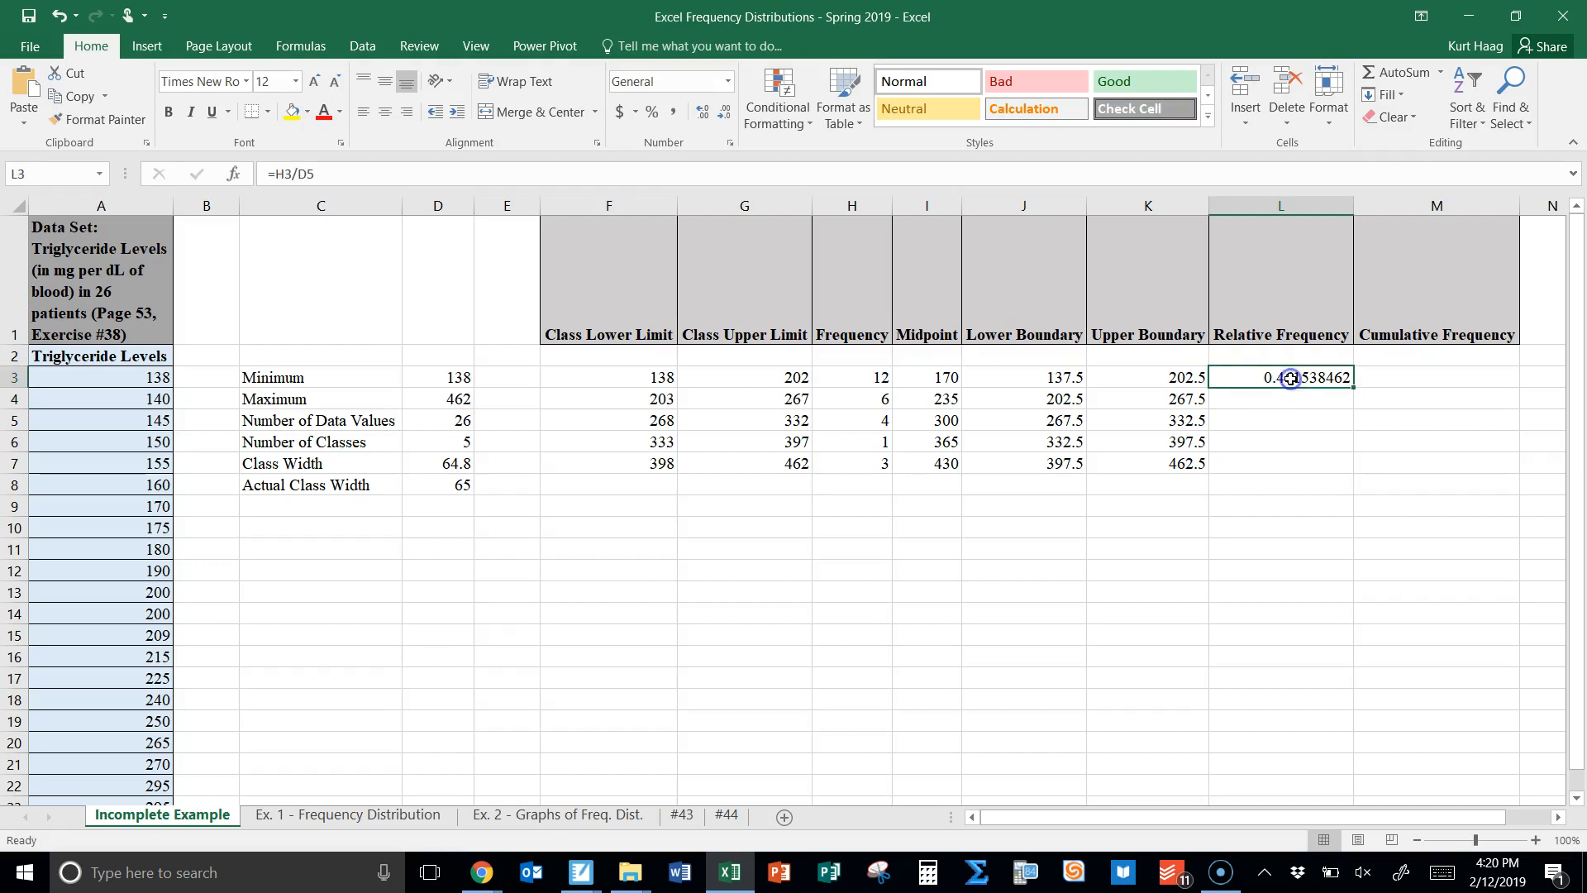
drag(1362, 397, 1338, 464)
click(1345, 379)
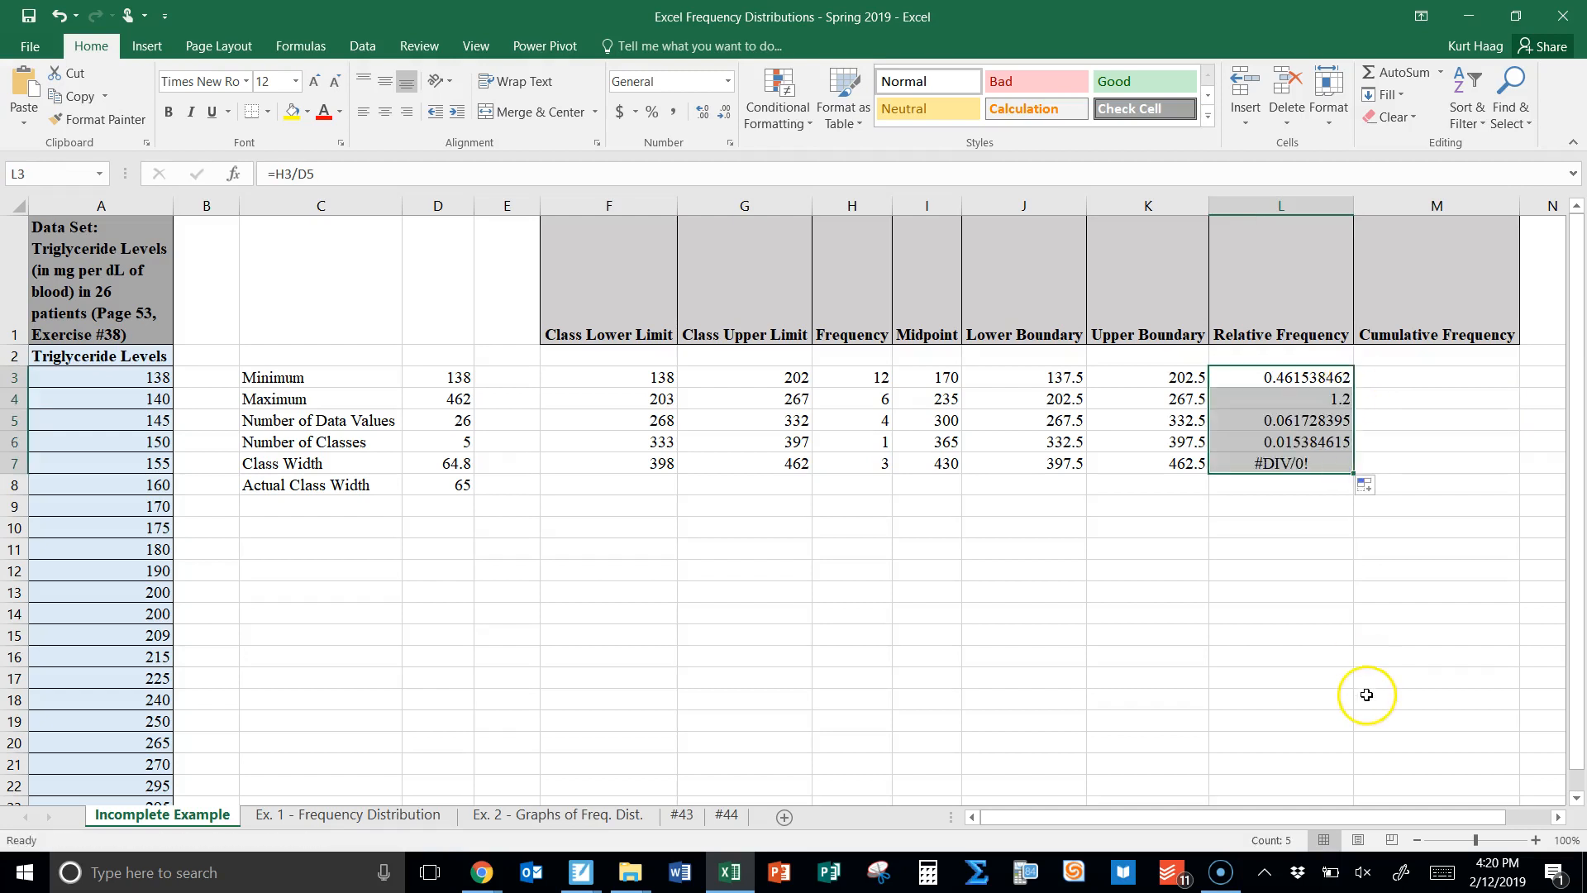
- Compare the cell references in the relative frequency formulas in L7, L4 and L3
click(1328, 597)
click(1311, 461)
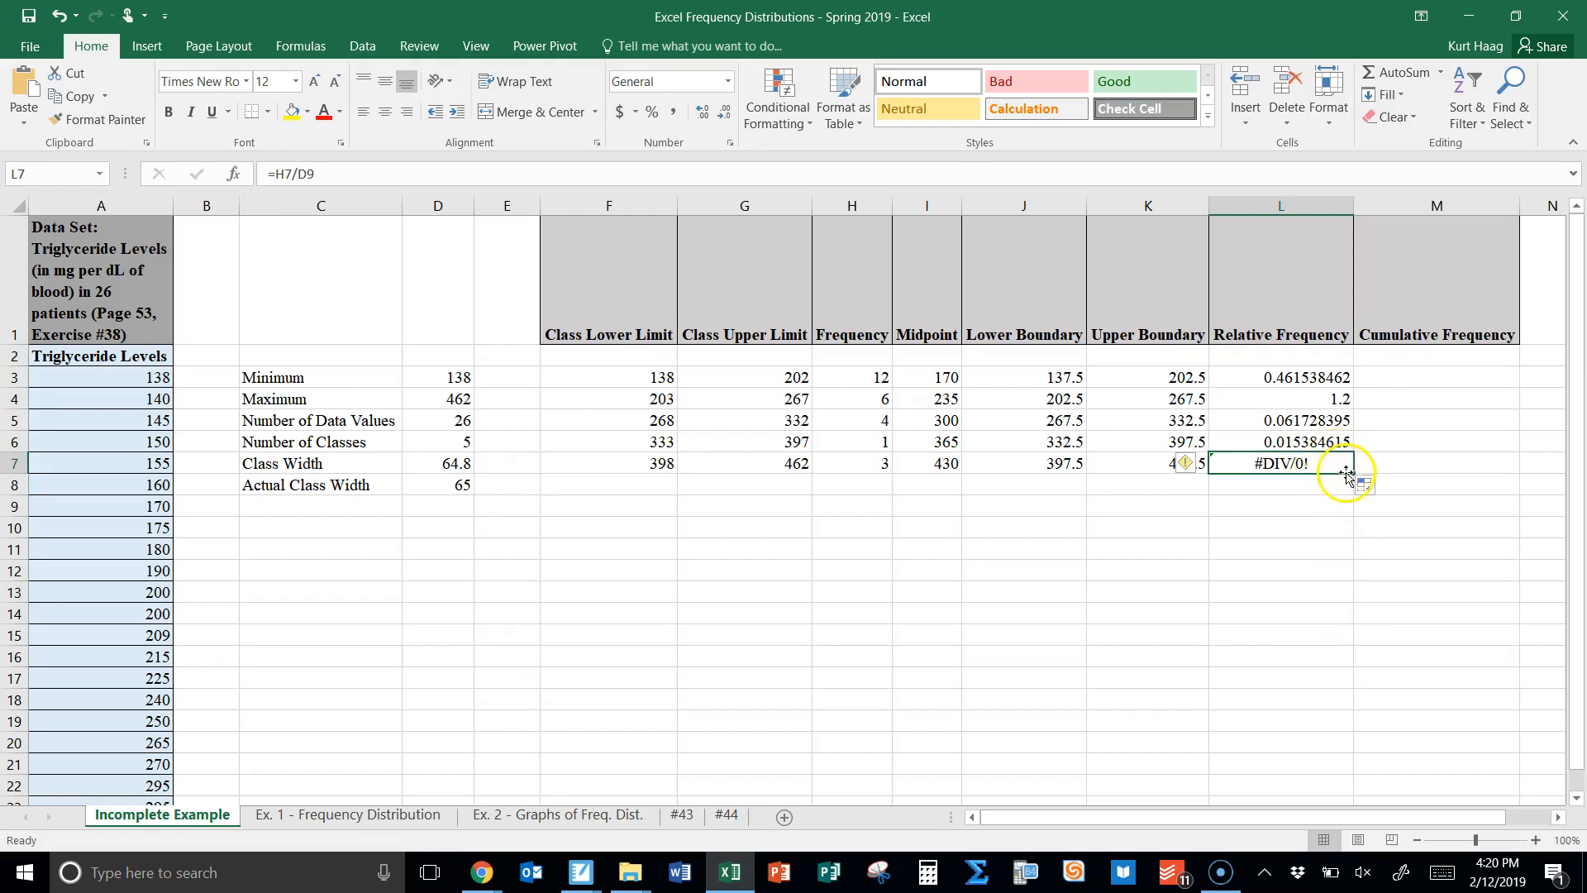
click(1348, 400)
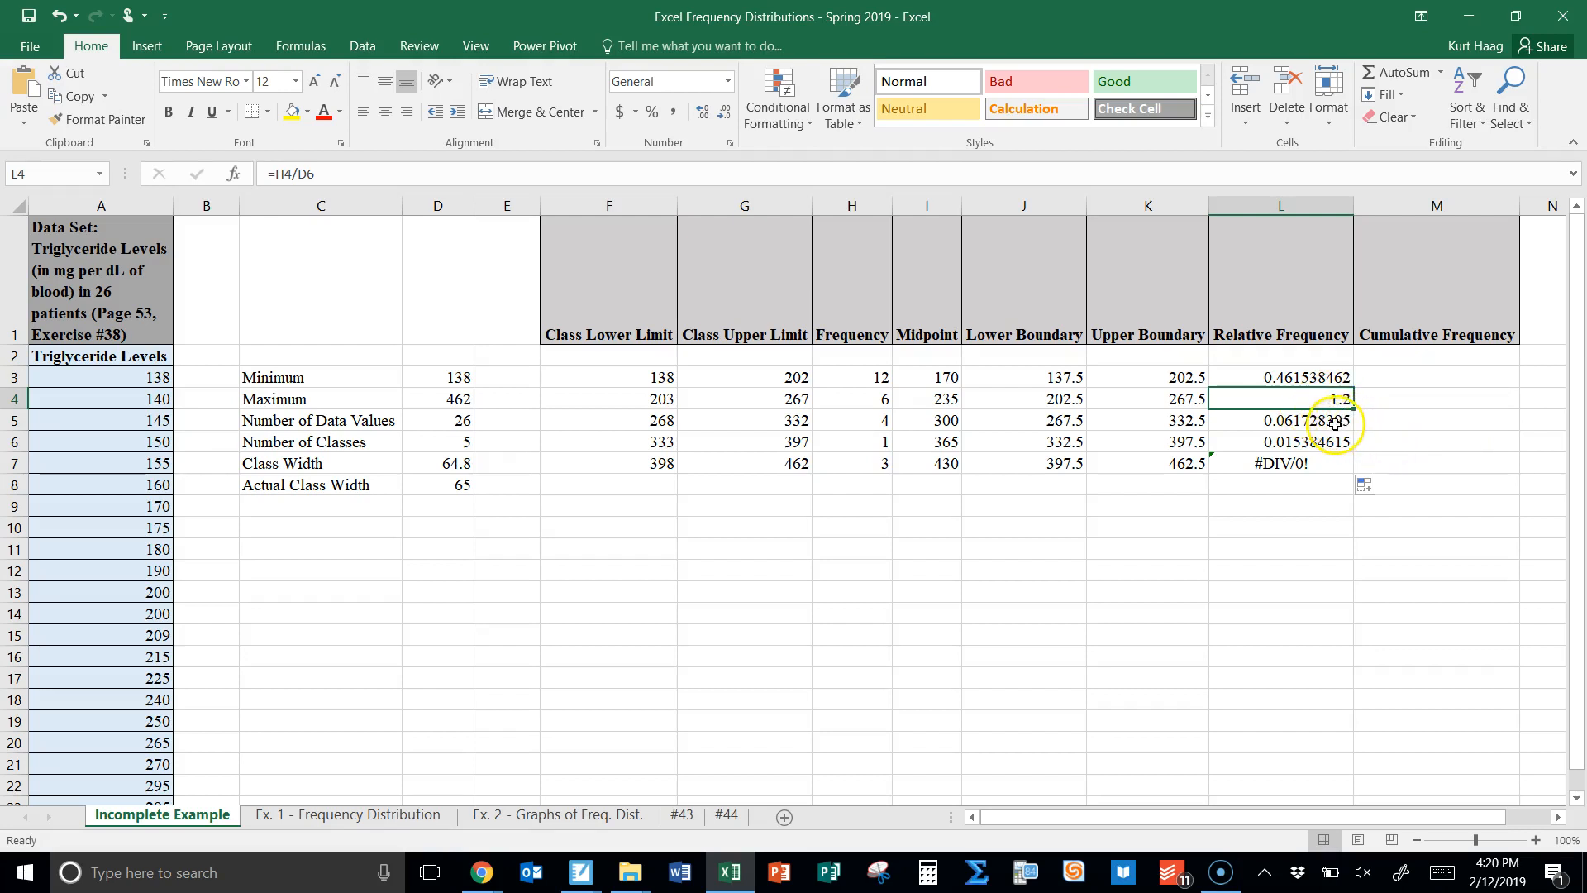
double_click(1338, 377)
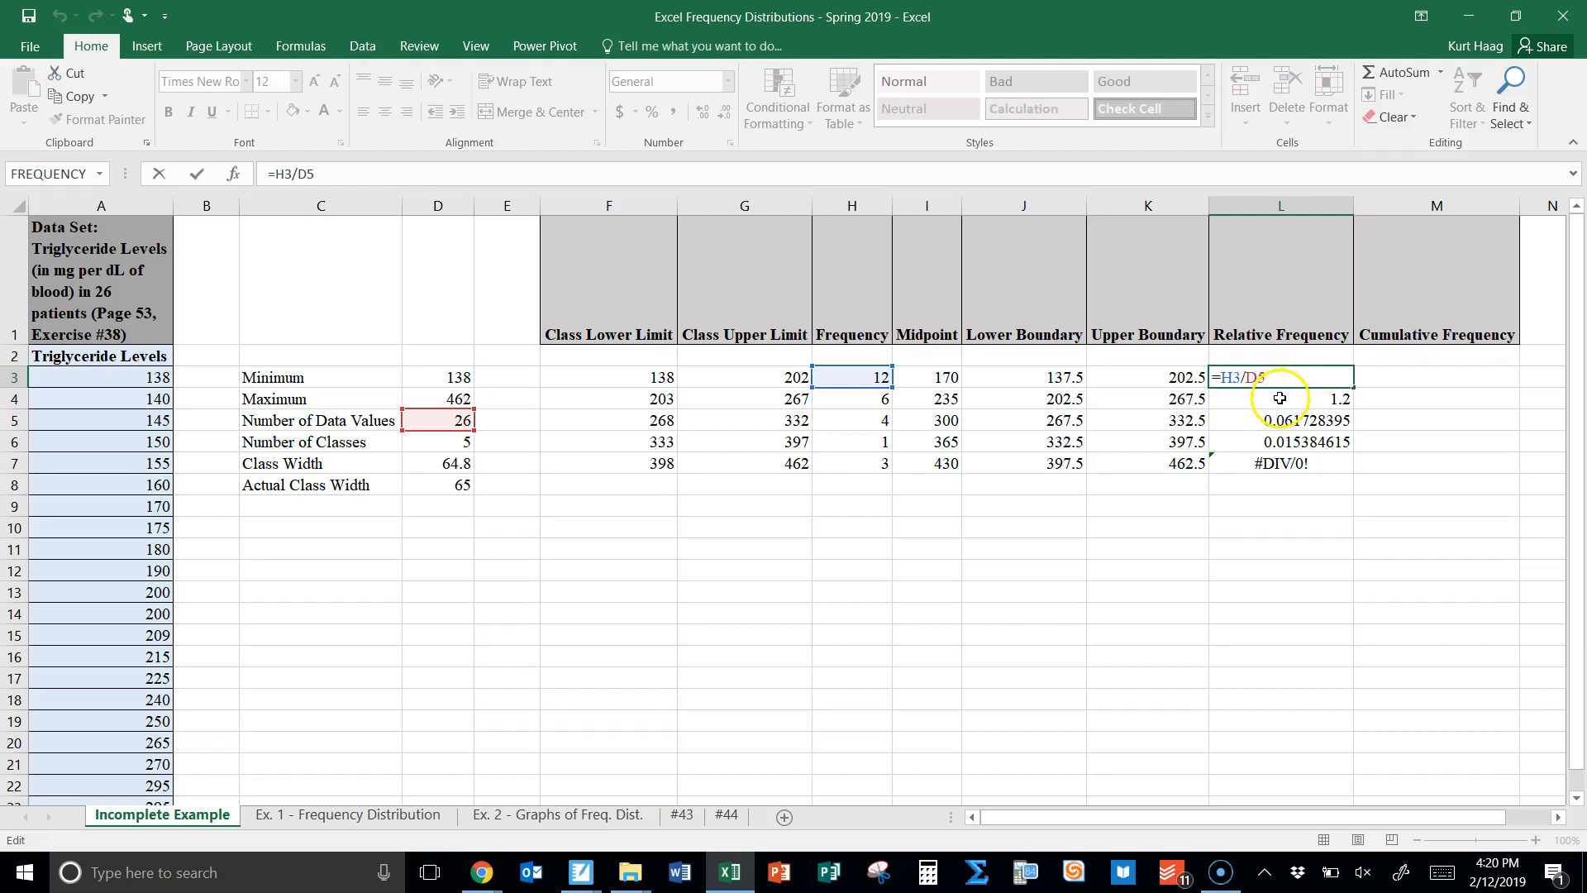
key(Return)
double_click(1231, 401)
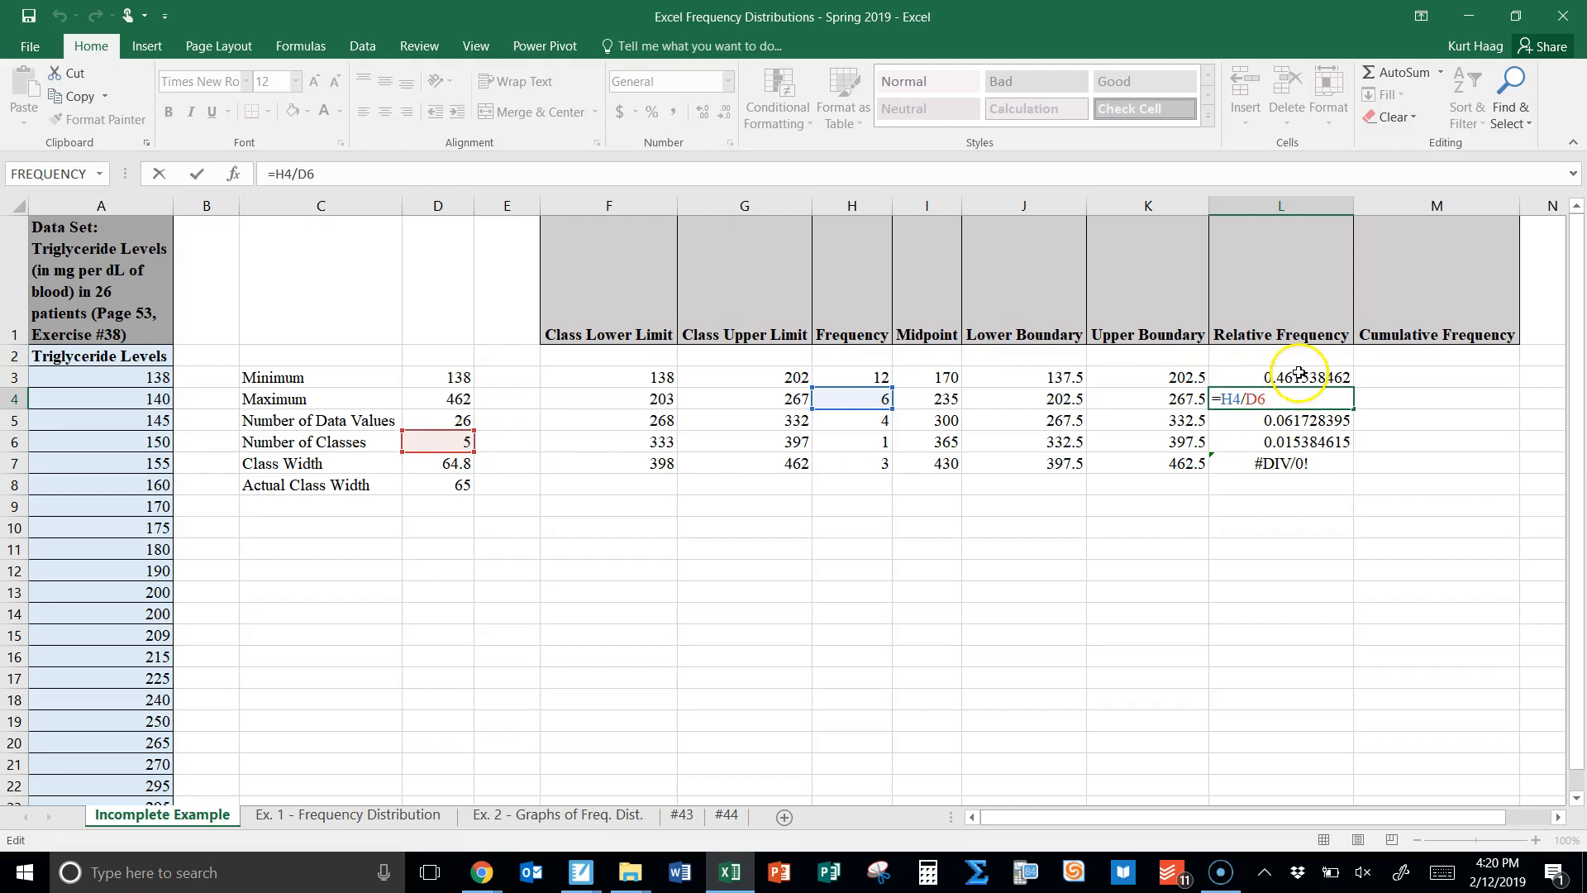
- Clear the copied formulas from L4:L7 and lock the row of the divisor in L3, making the formula =H3/D$5
drag(1321, 464, 1320, 399)
key(Delete)
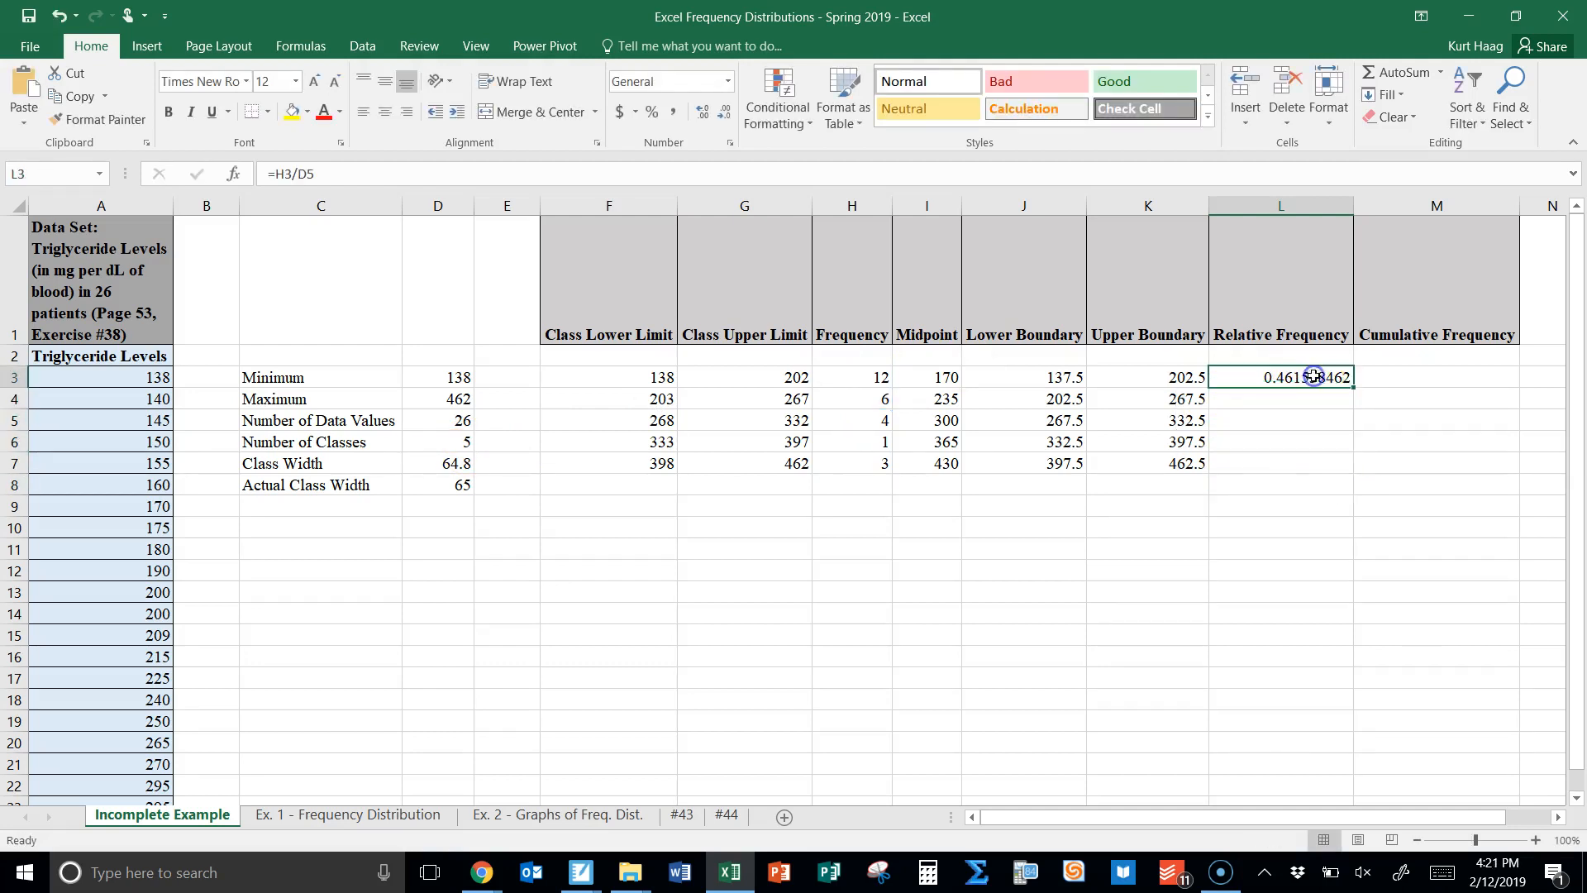
double_click(1315, 377)
click(1253, 378)
click(1250, 377)
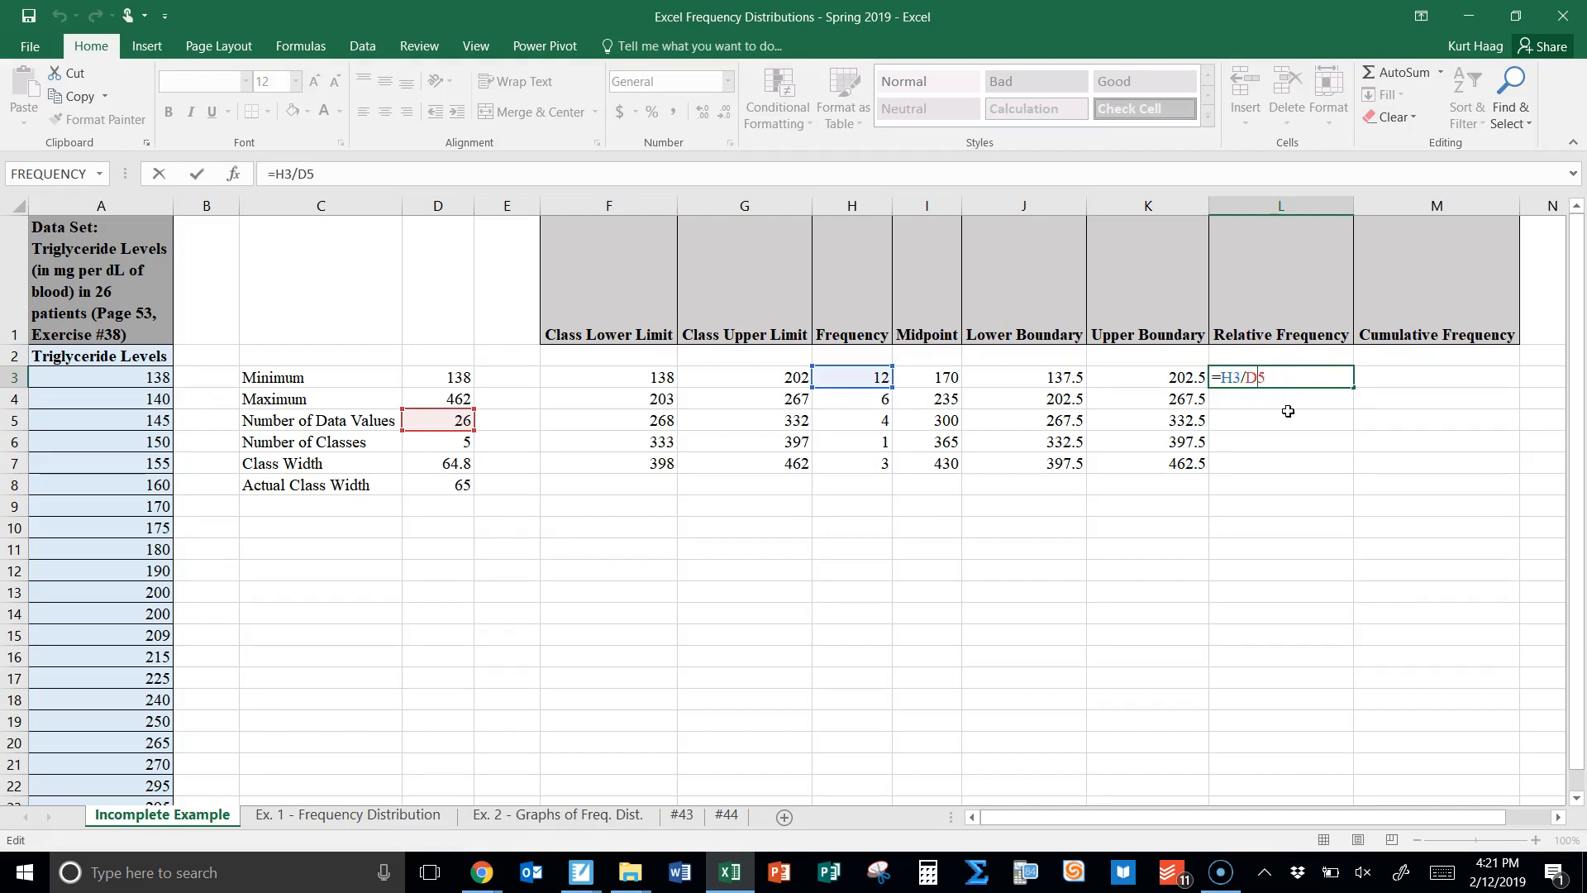
click(1270, 379)
key(Return)
- Fill the relative frequency formula with the locked divisor row from L3 down through L7
click(1330, 376)
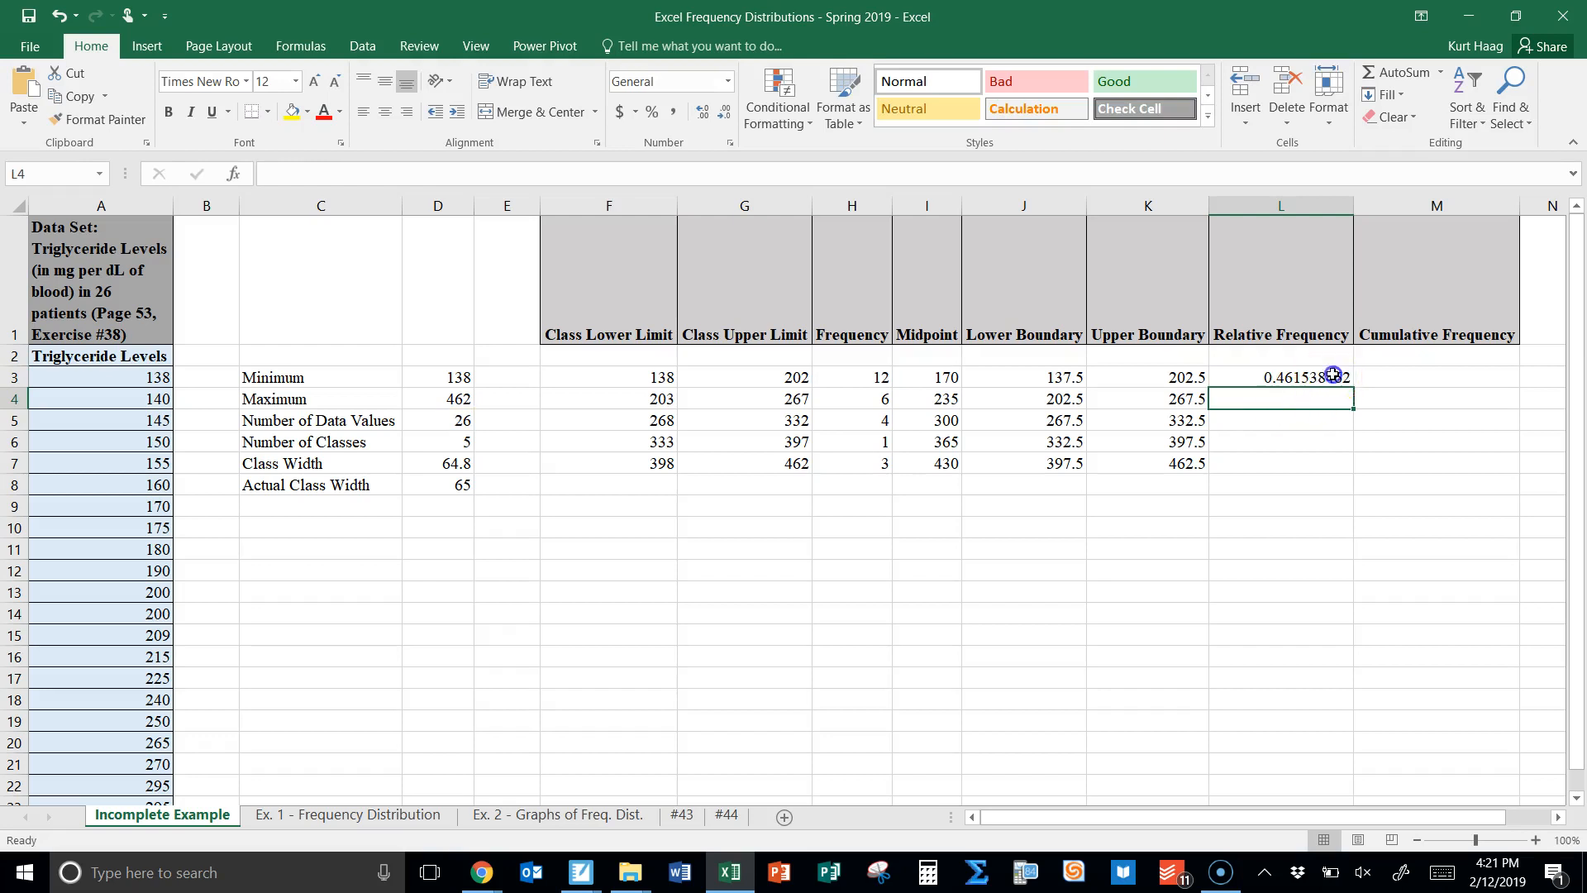
drag(1358, 380, 1346, 470)
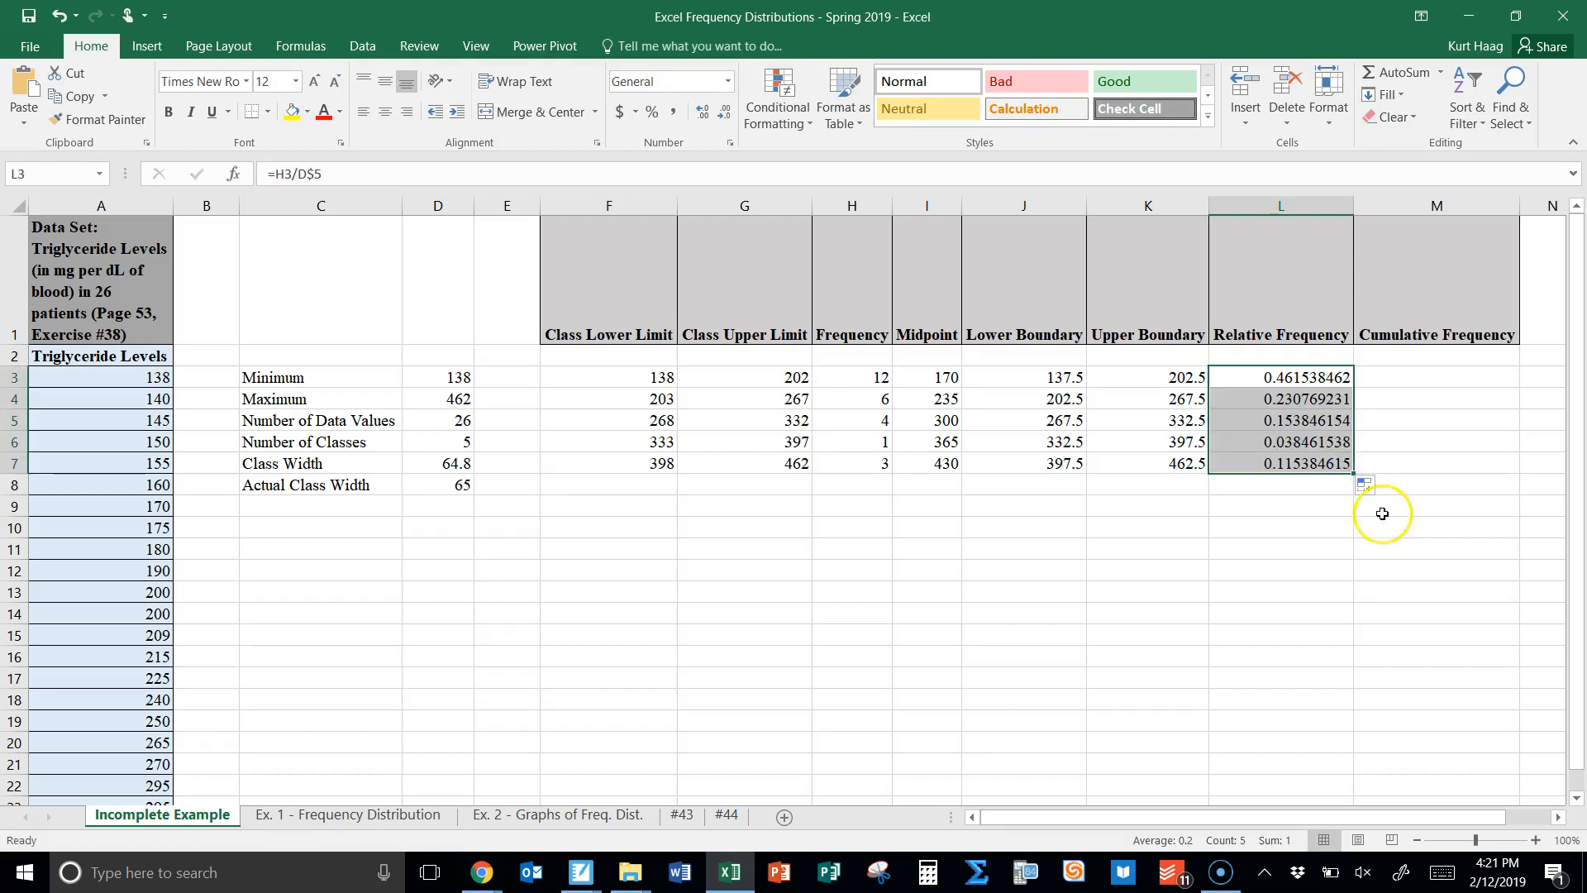
click(1391, 563)
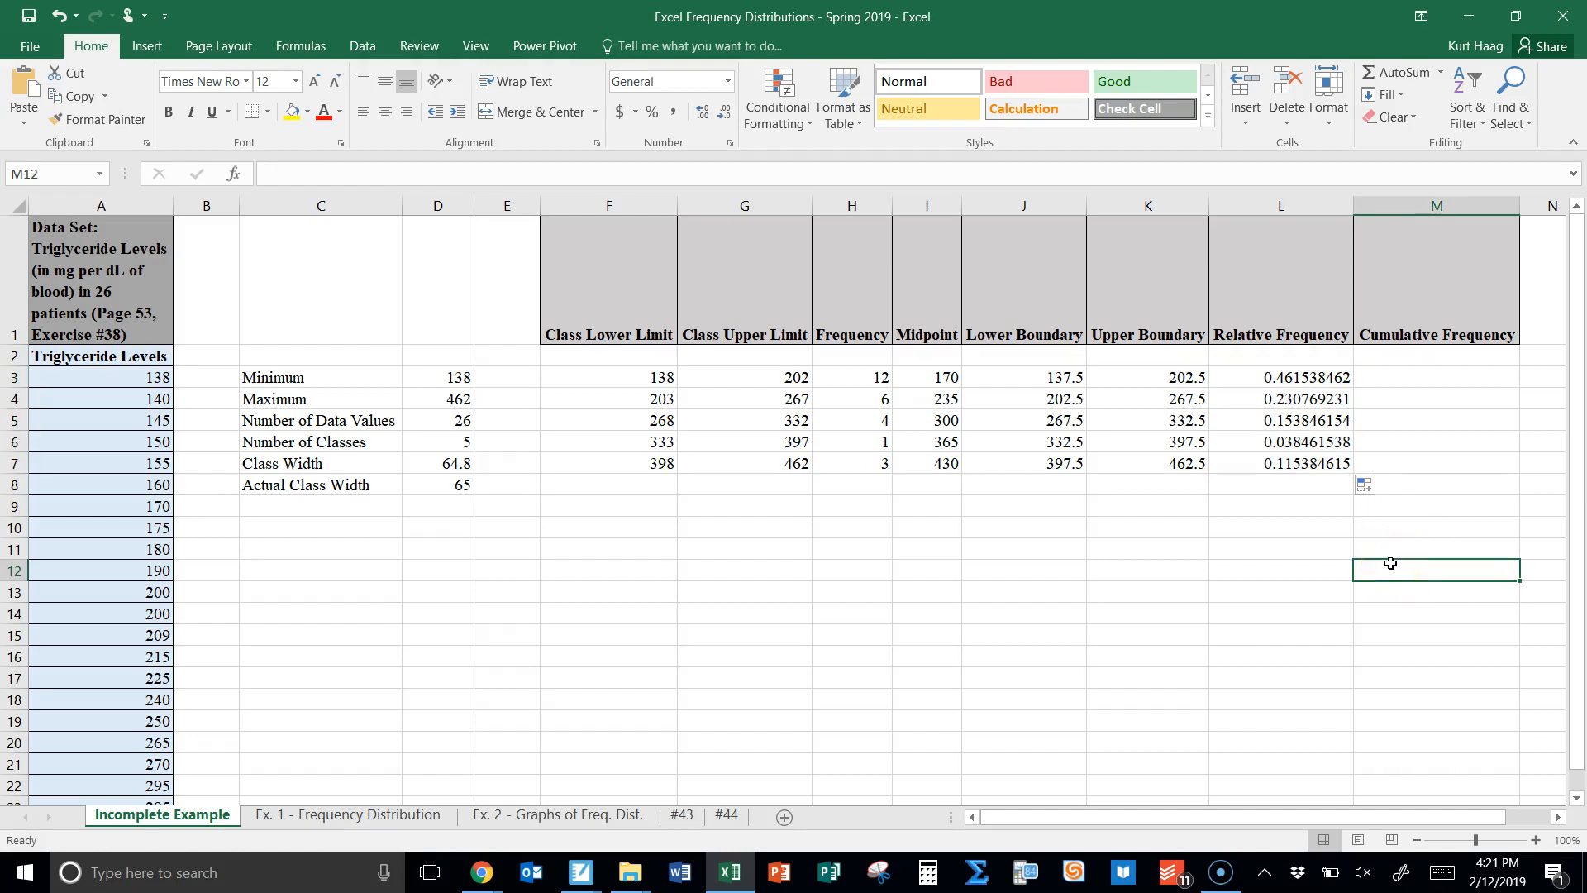
- Examine the cell references in the relative frequency formulas in L4, L5, L6 and L7
double_click(1312, 398)
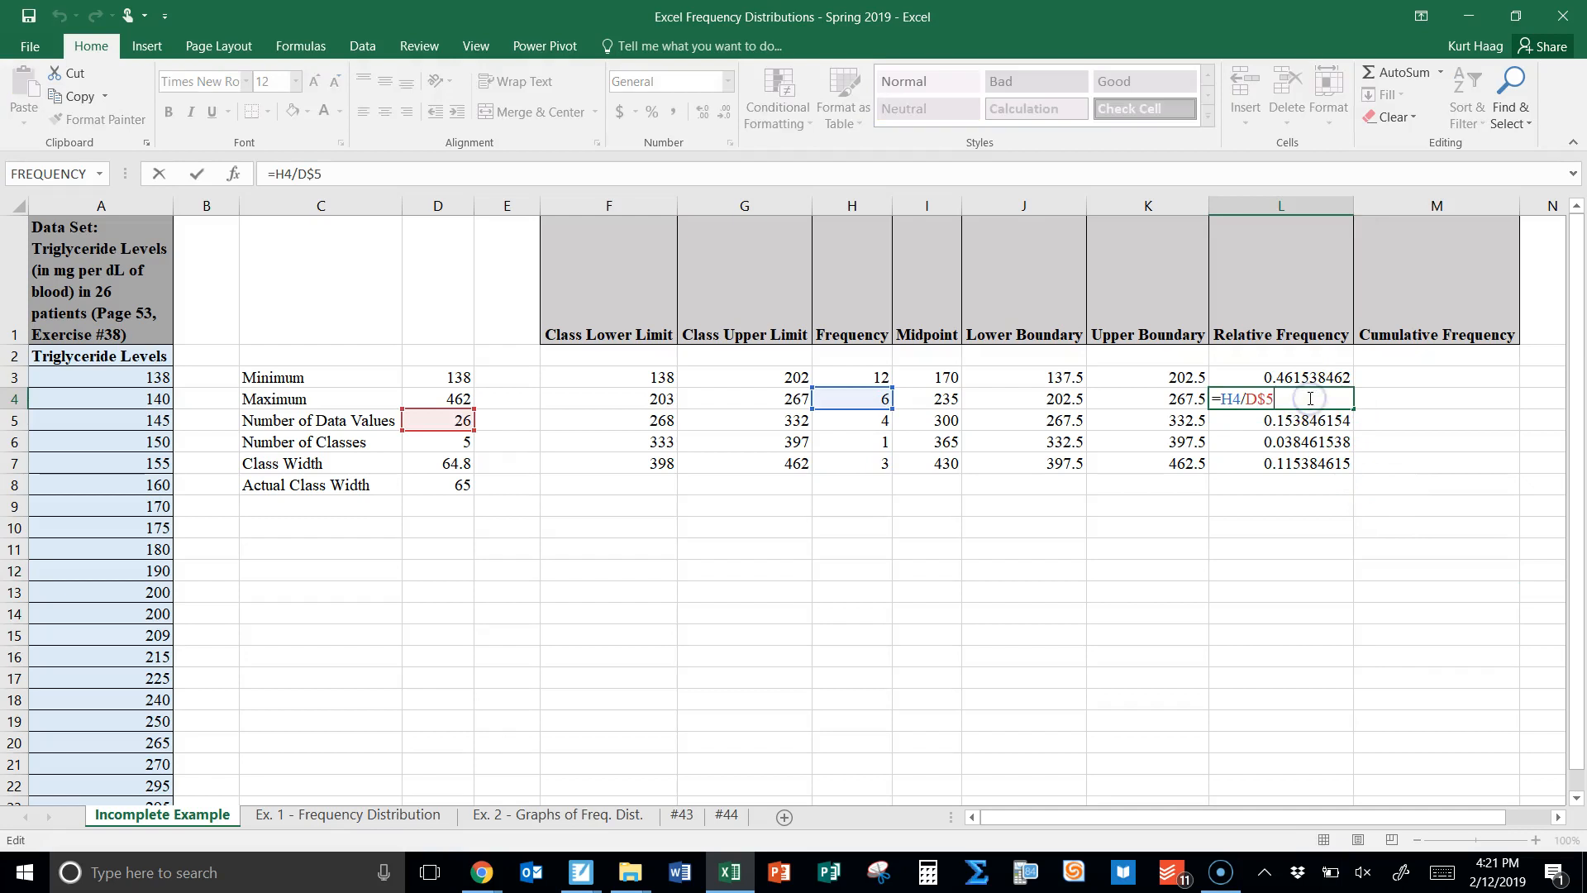
double_click(1286, 419)
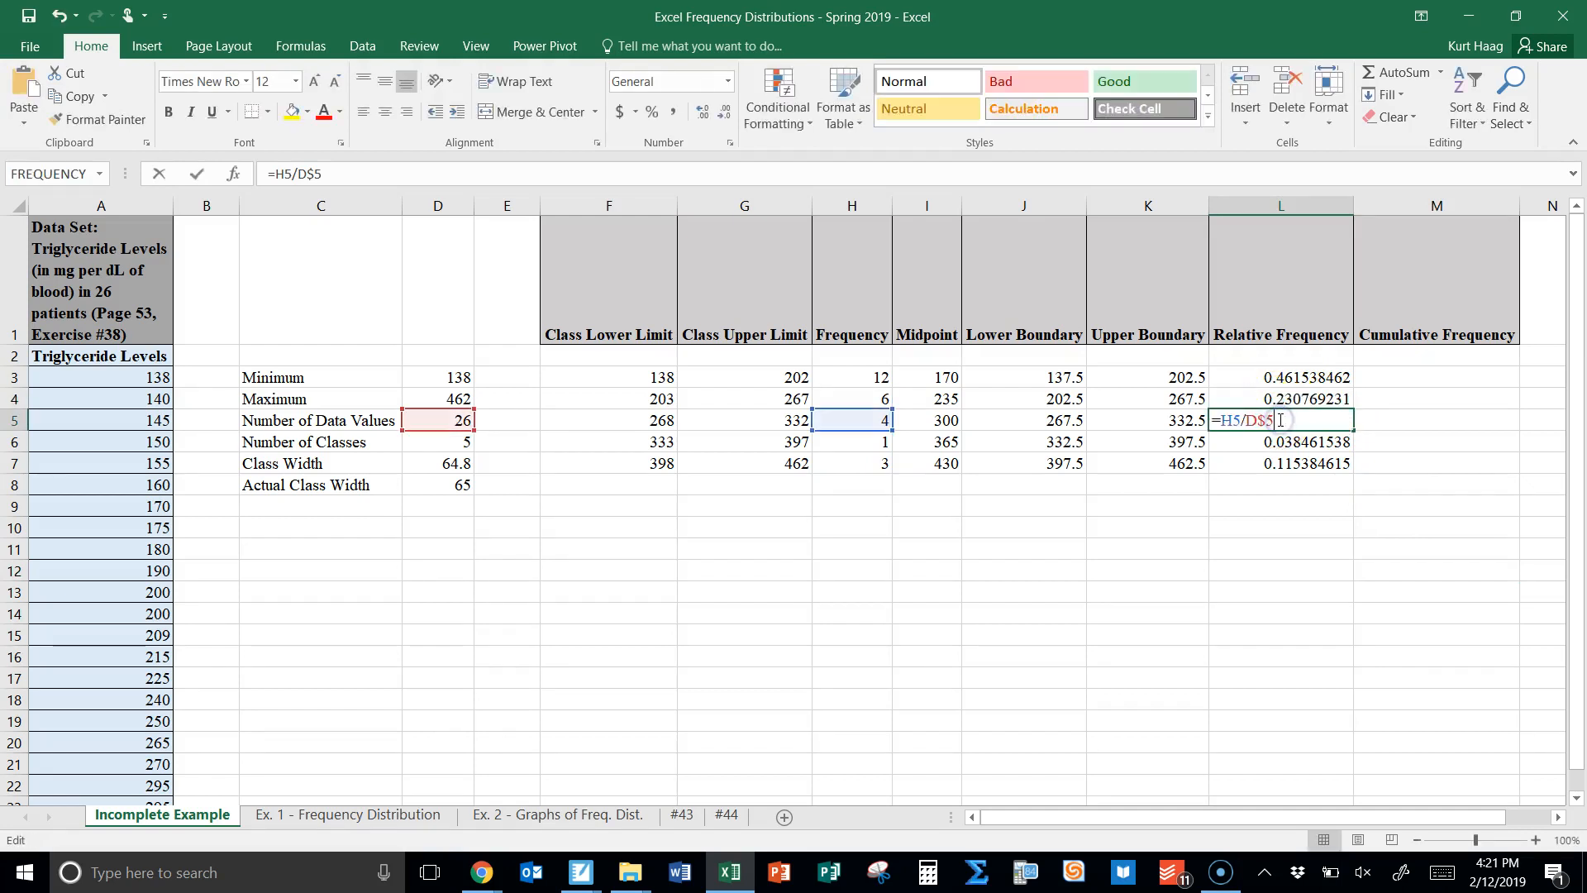
double_click(1303, 447)
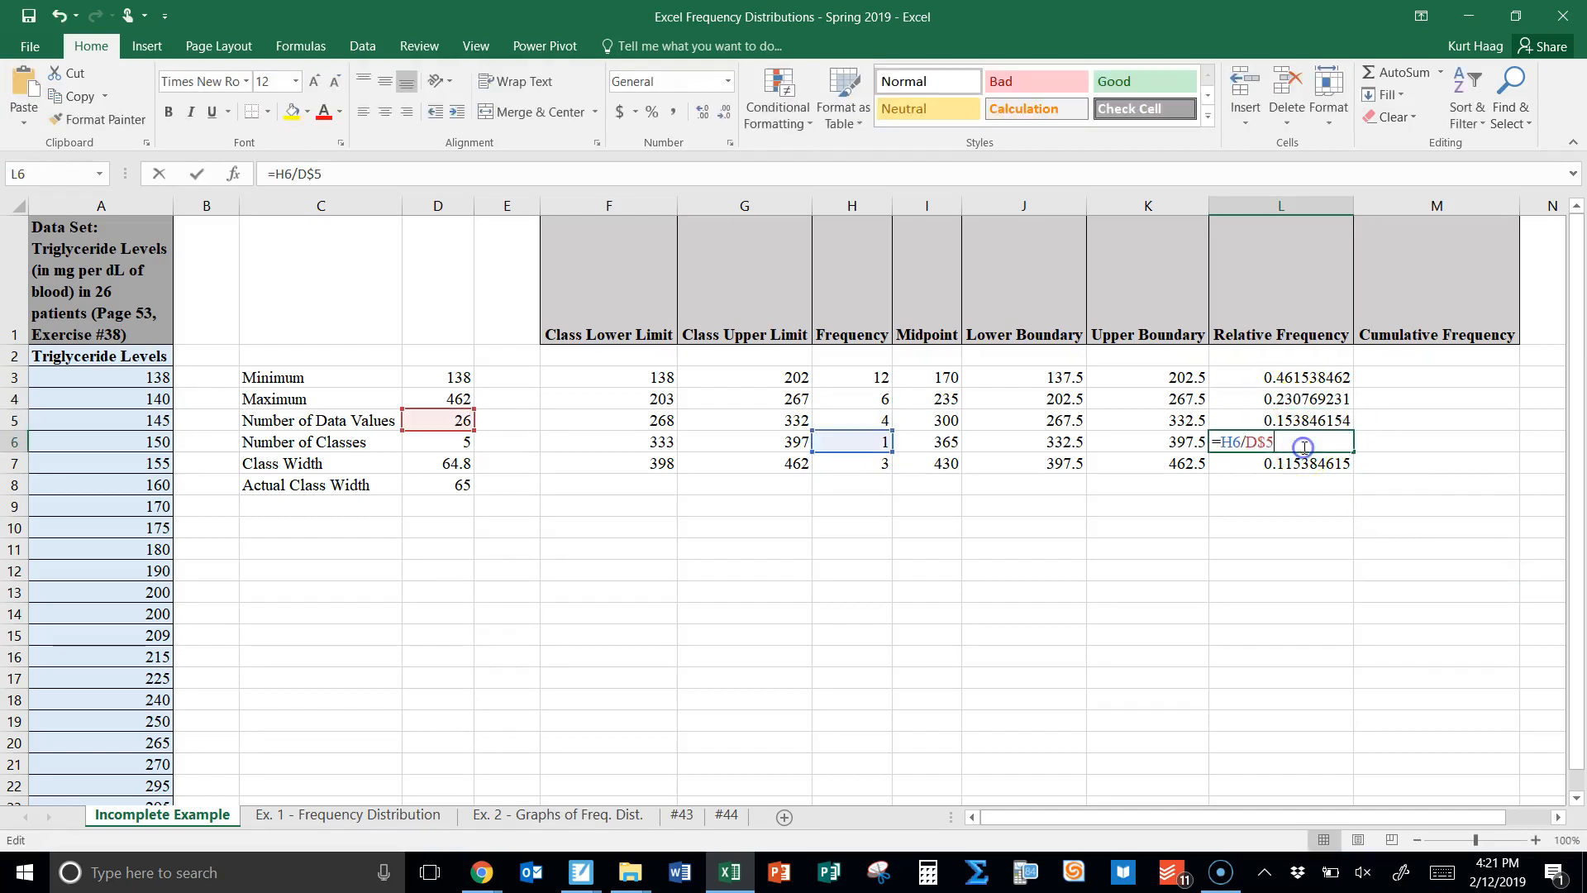
click(1304, 463)
double_click(1304, 462)
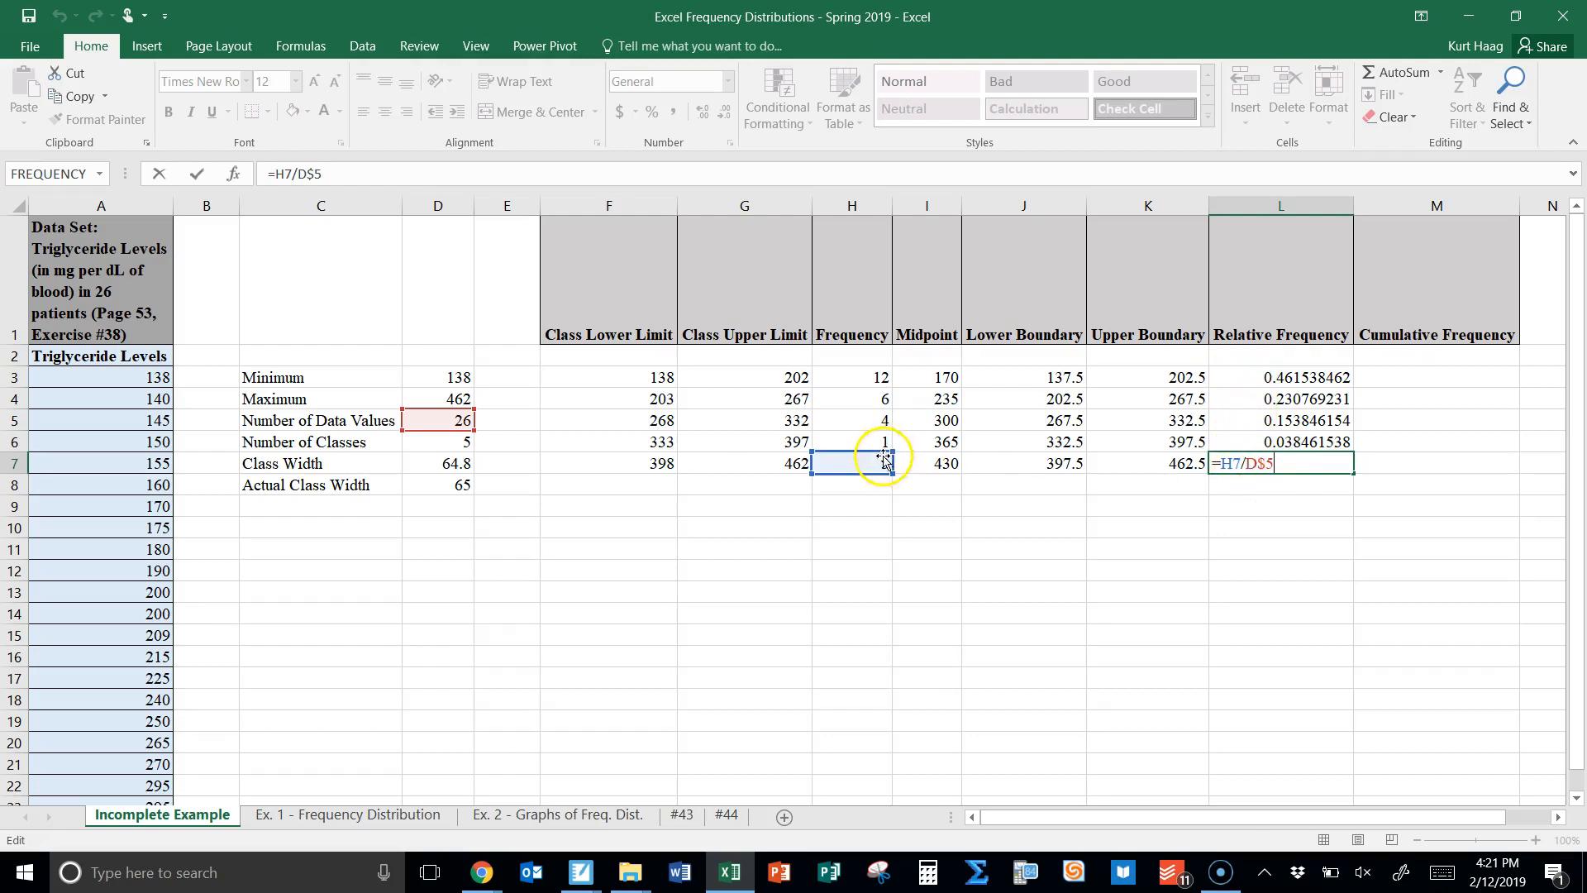
click(1384, 401)
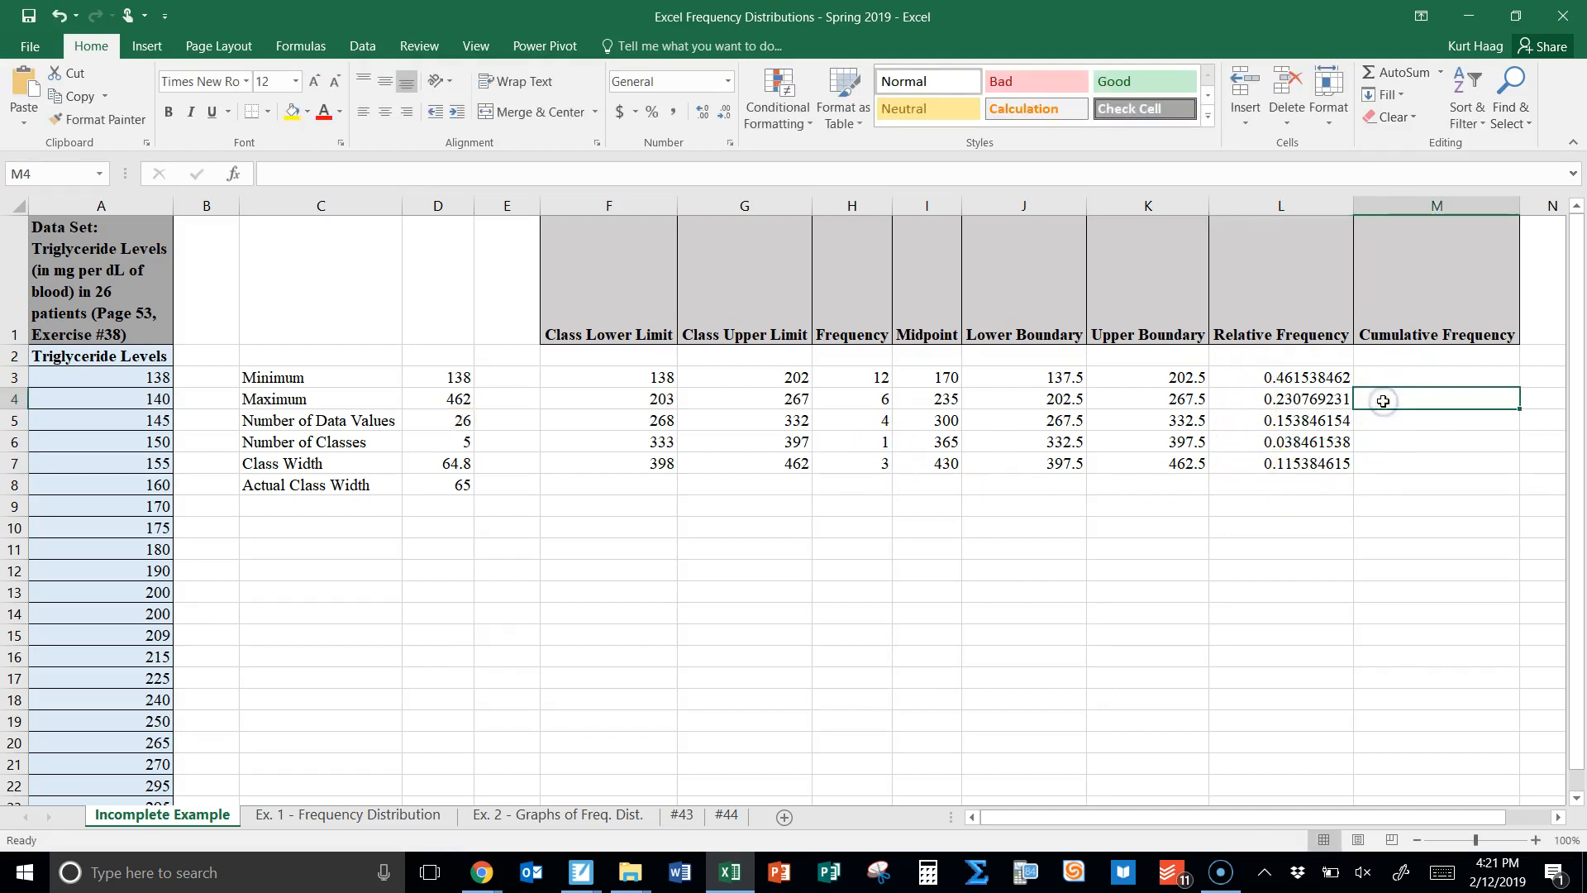
- Enter the cumulative frequency formula =SUM(H3:H3) in M3 for the first class
click(1428, 381)
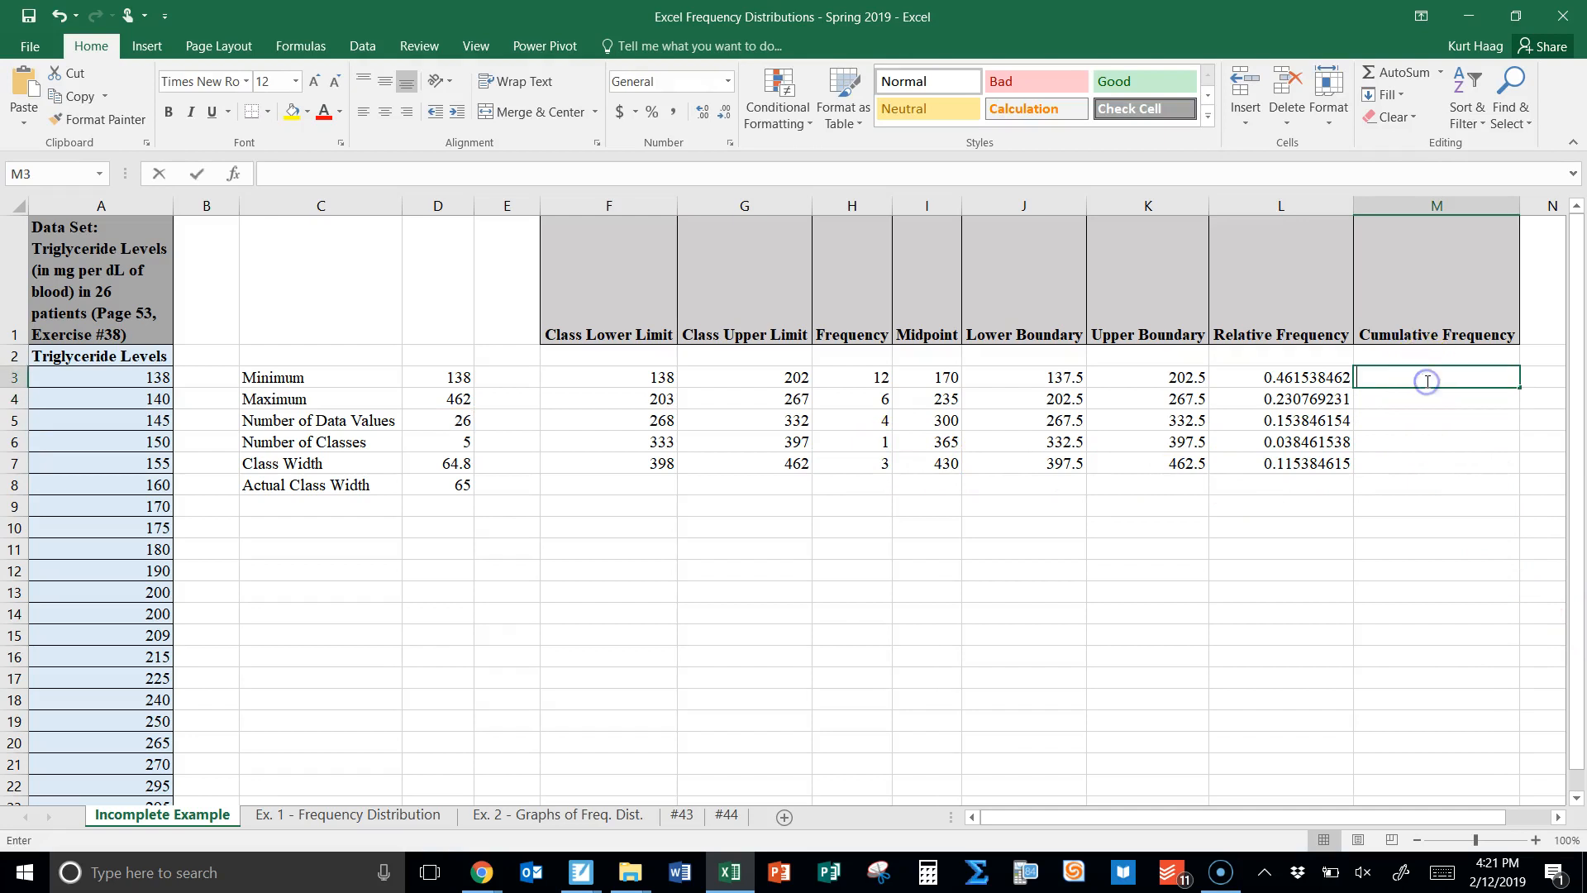
text(=)
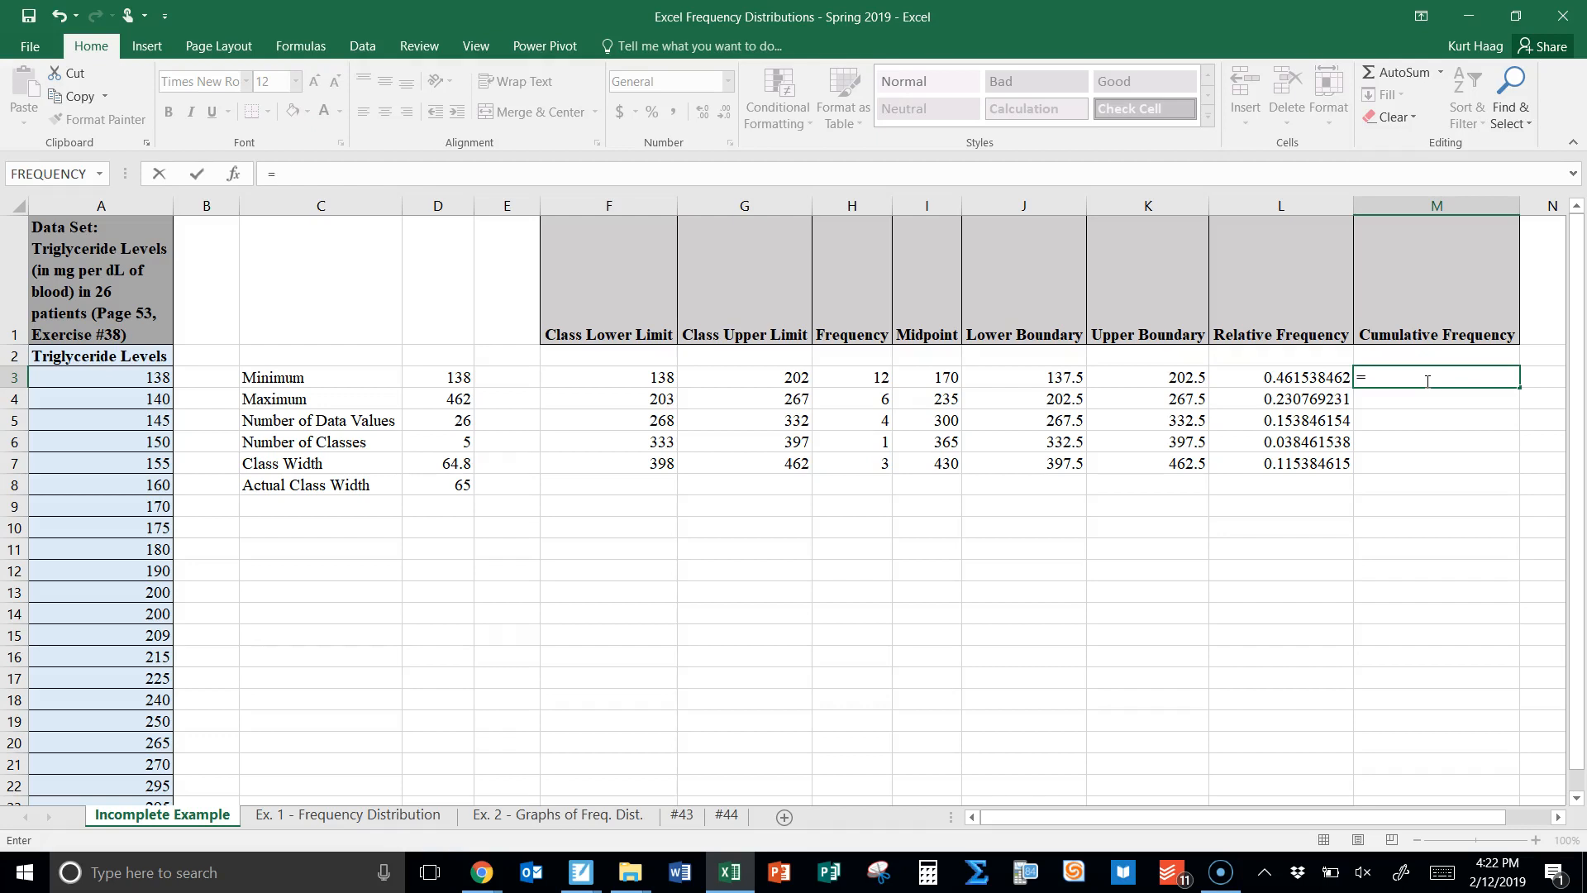
text(SUM)
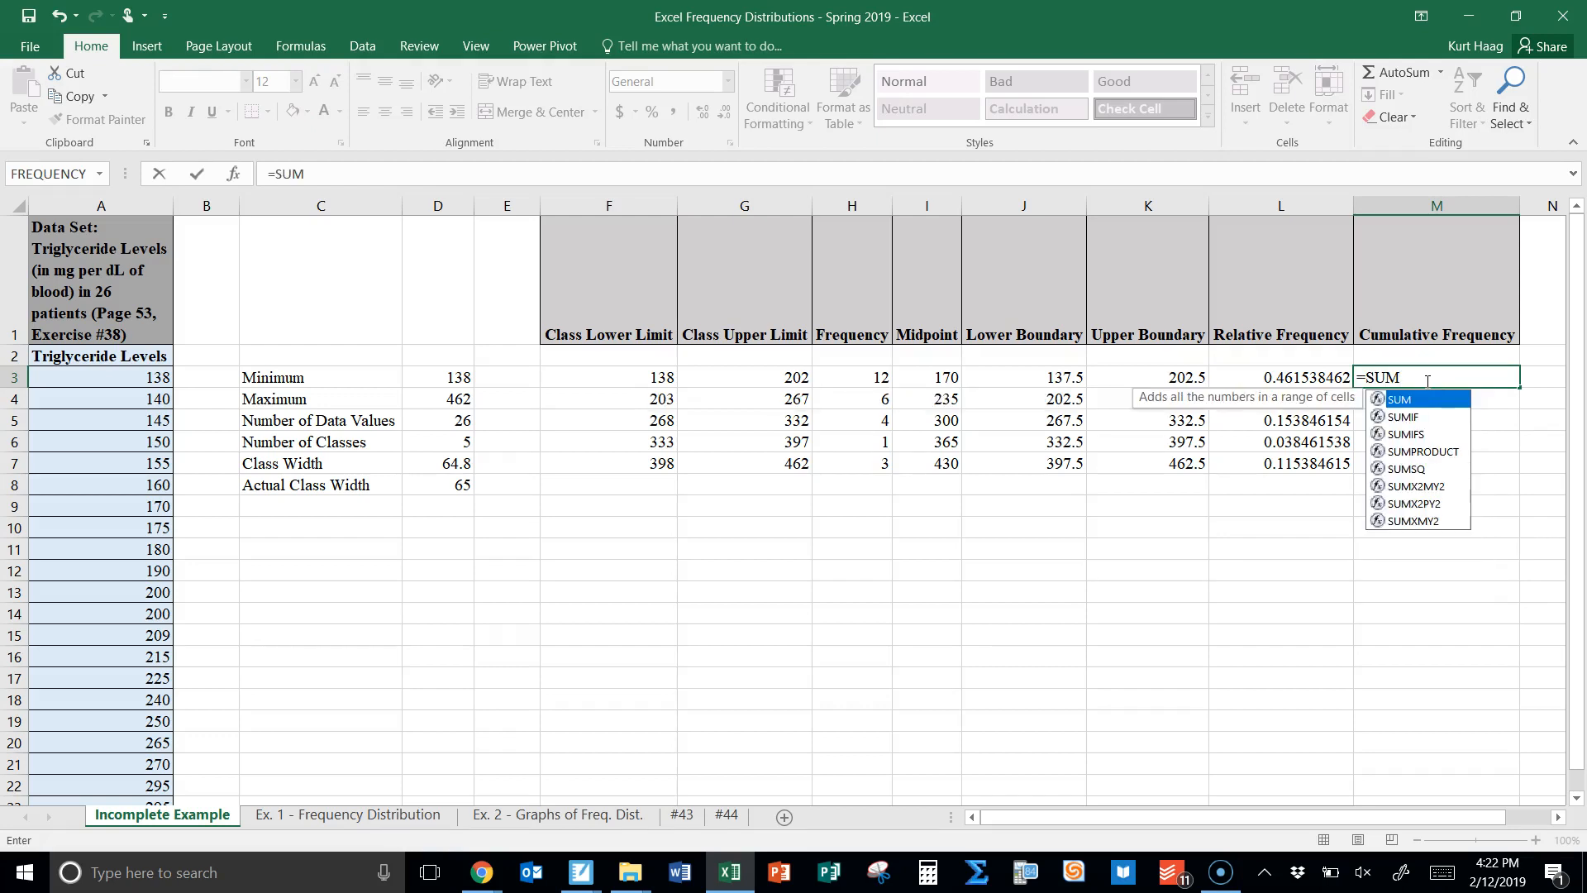
text(()
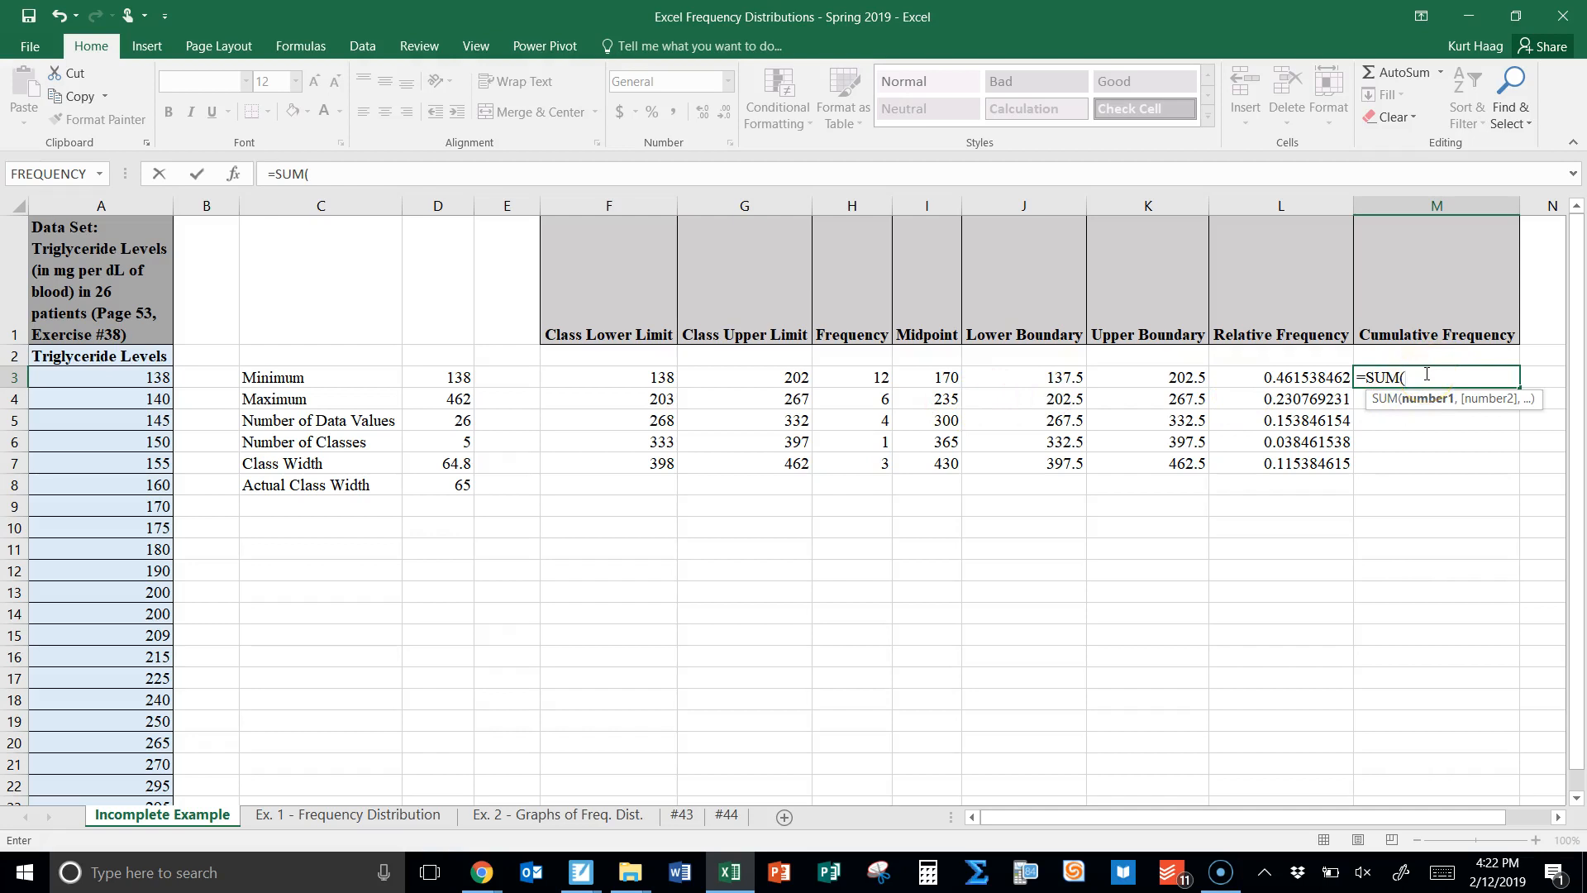
click(857, 376)
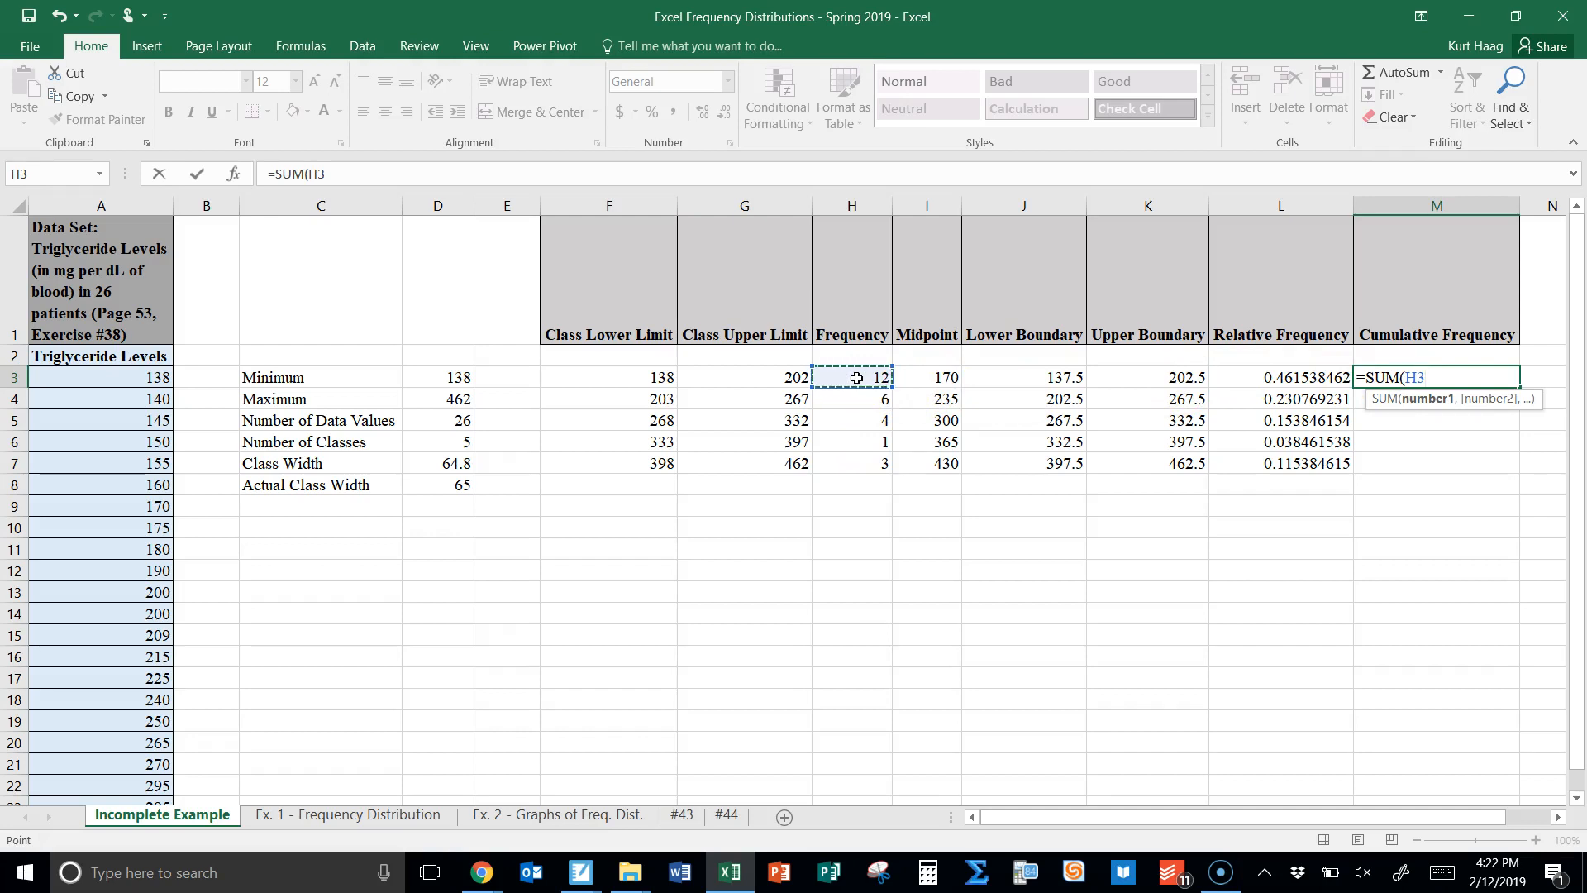
key(F8)
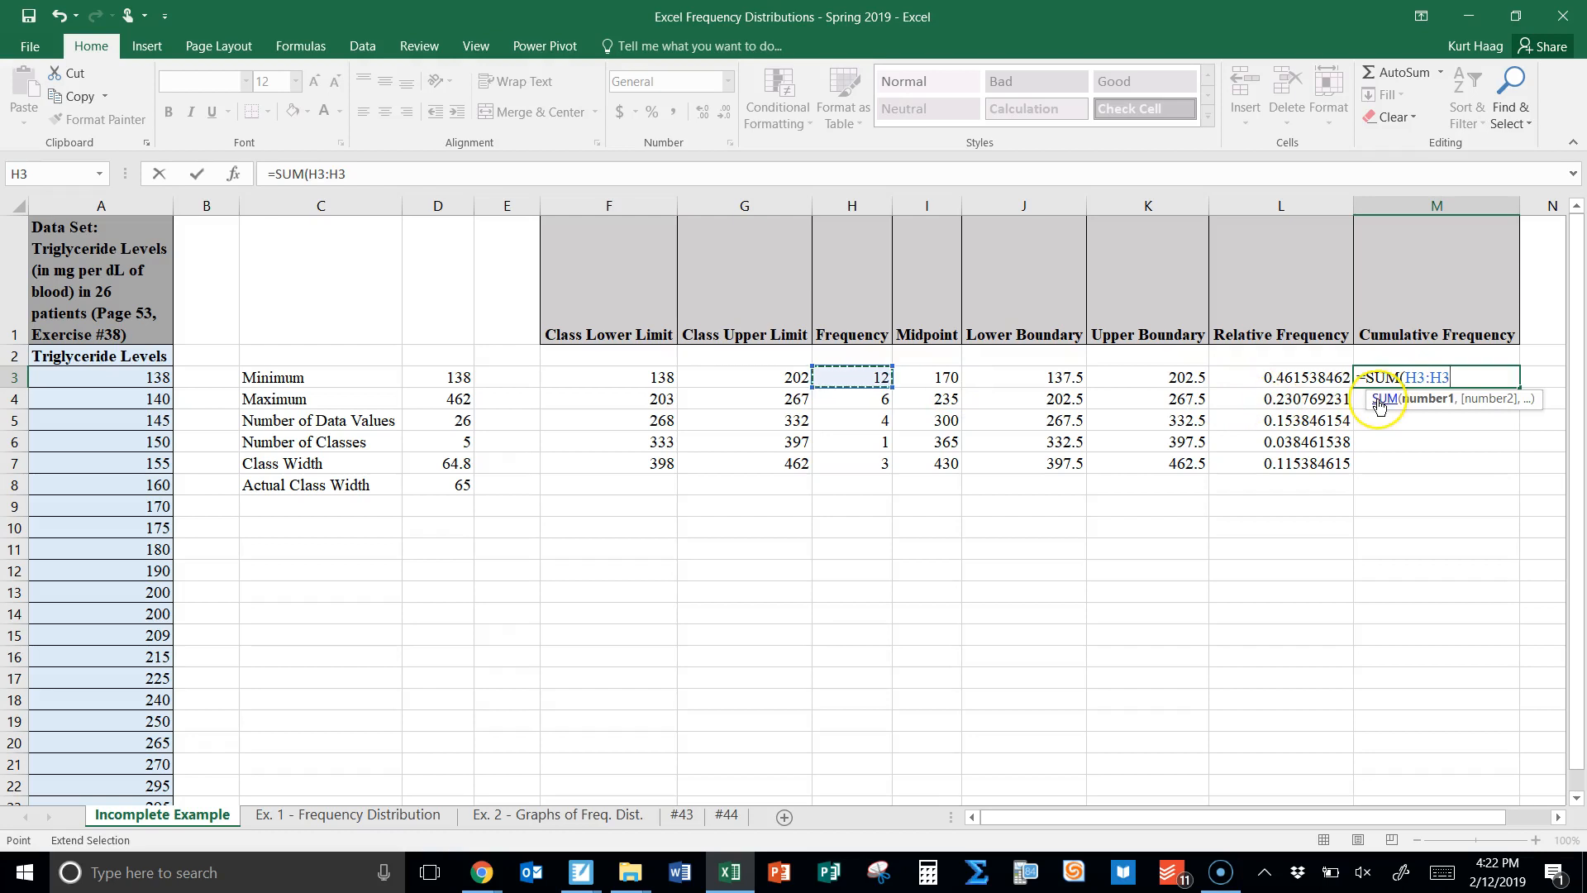
key(BackSpace)
key(BackSpace)
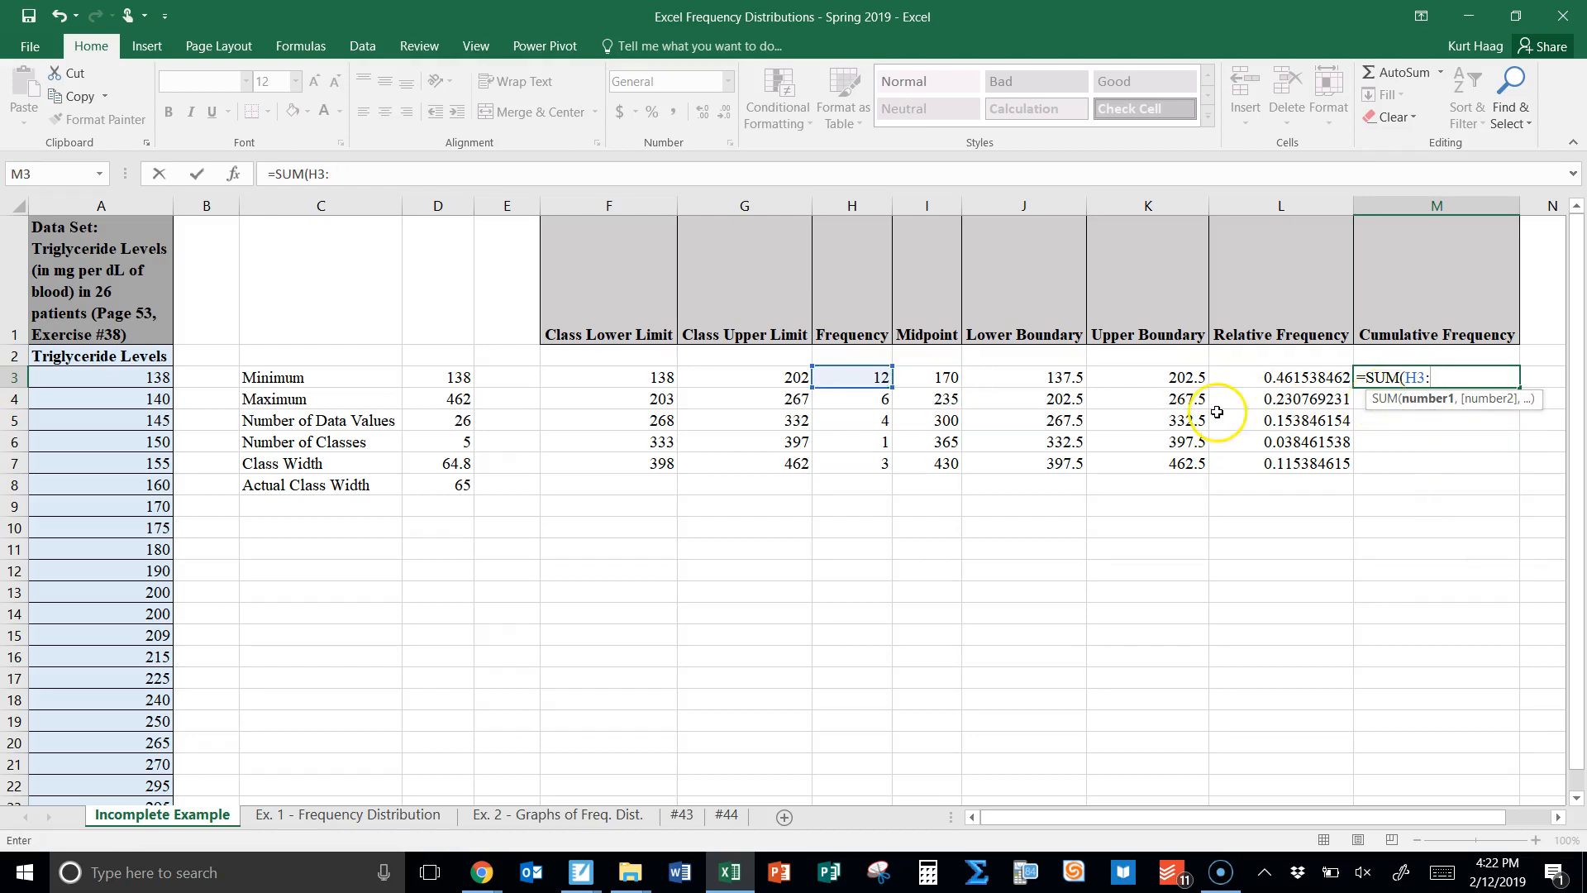
click(876, 378)
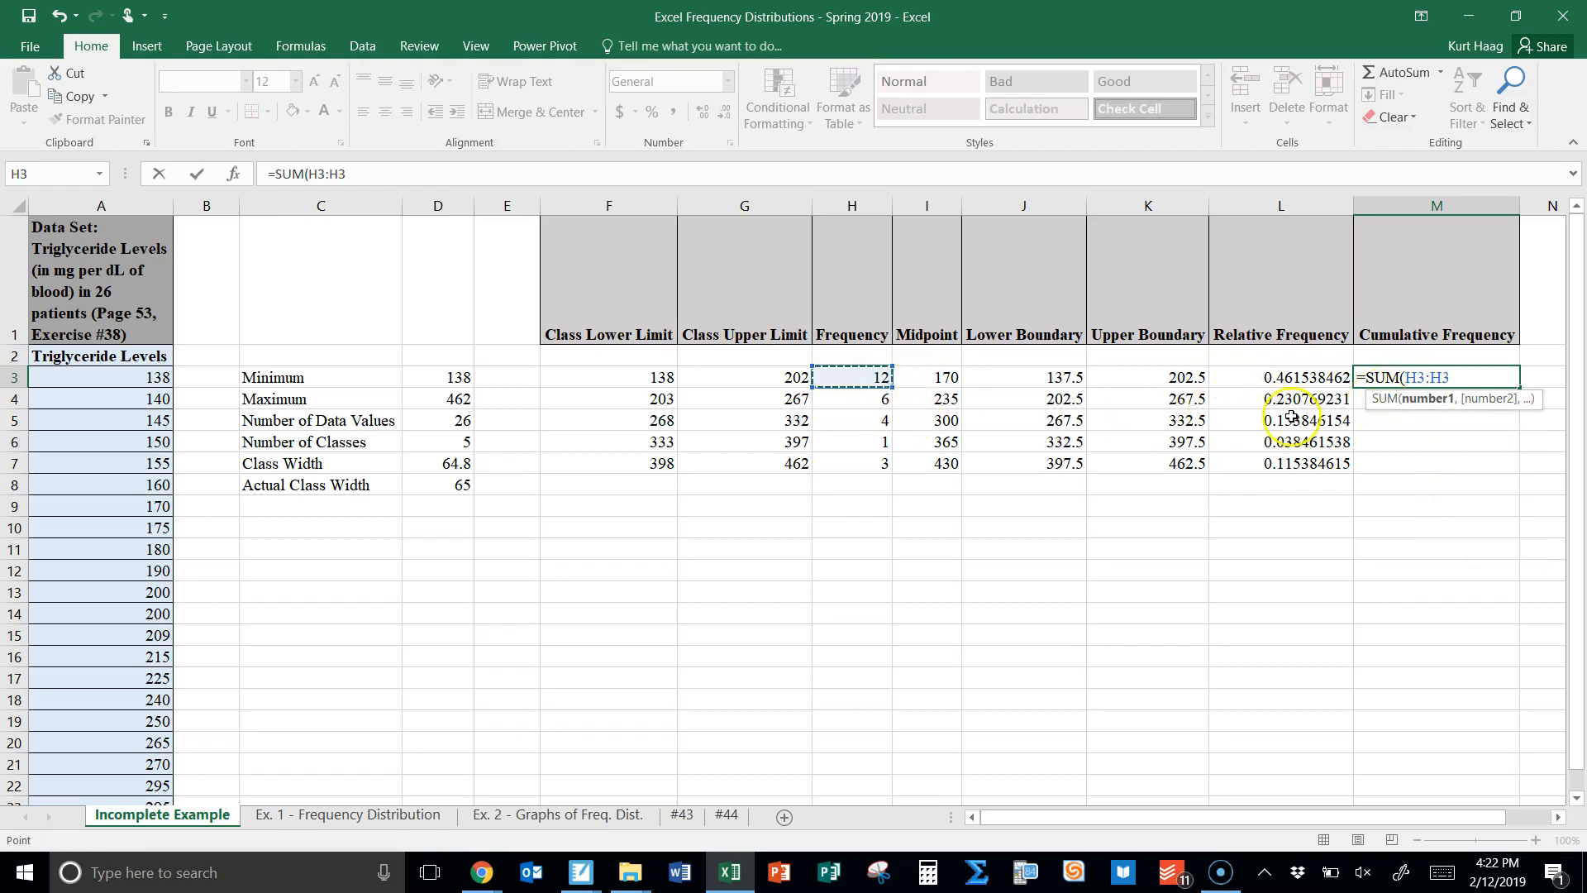
text())
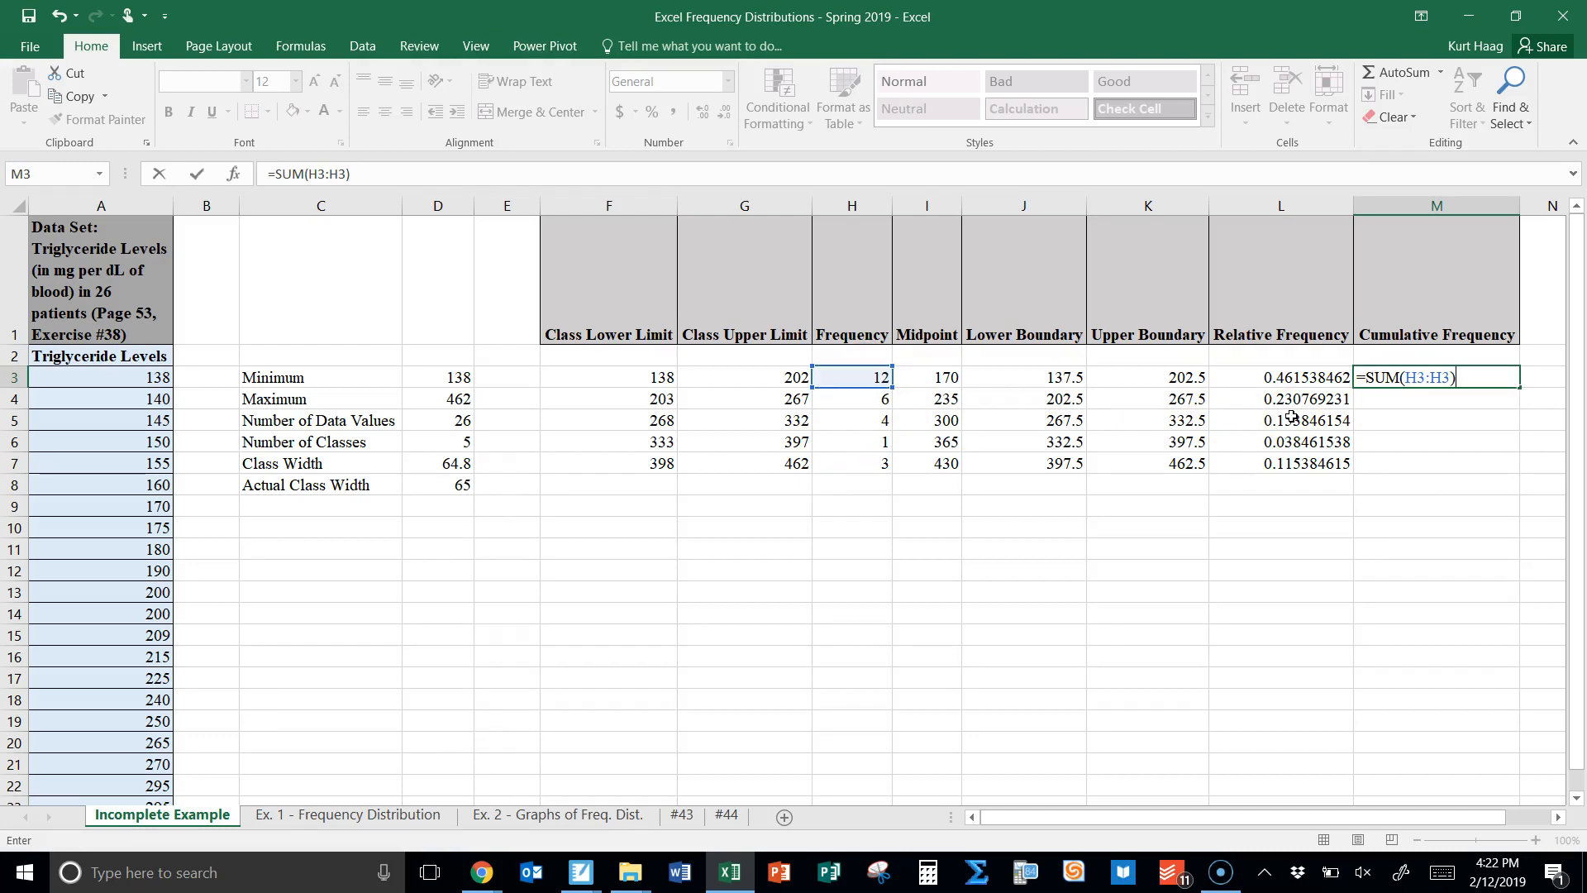
key(Return)
- Try to fill the cumulative frequency formula from M3 down through M7 and examine the copied references
click(1455, 366)
drag(1520, 388, 1518, 468)
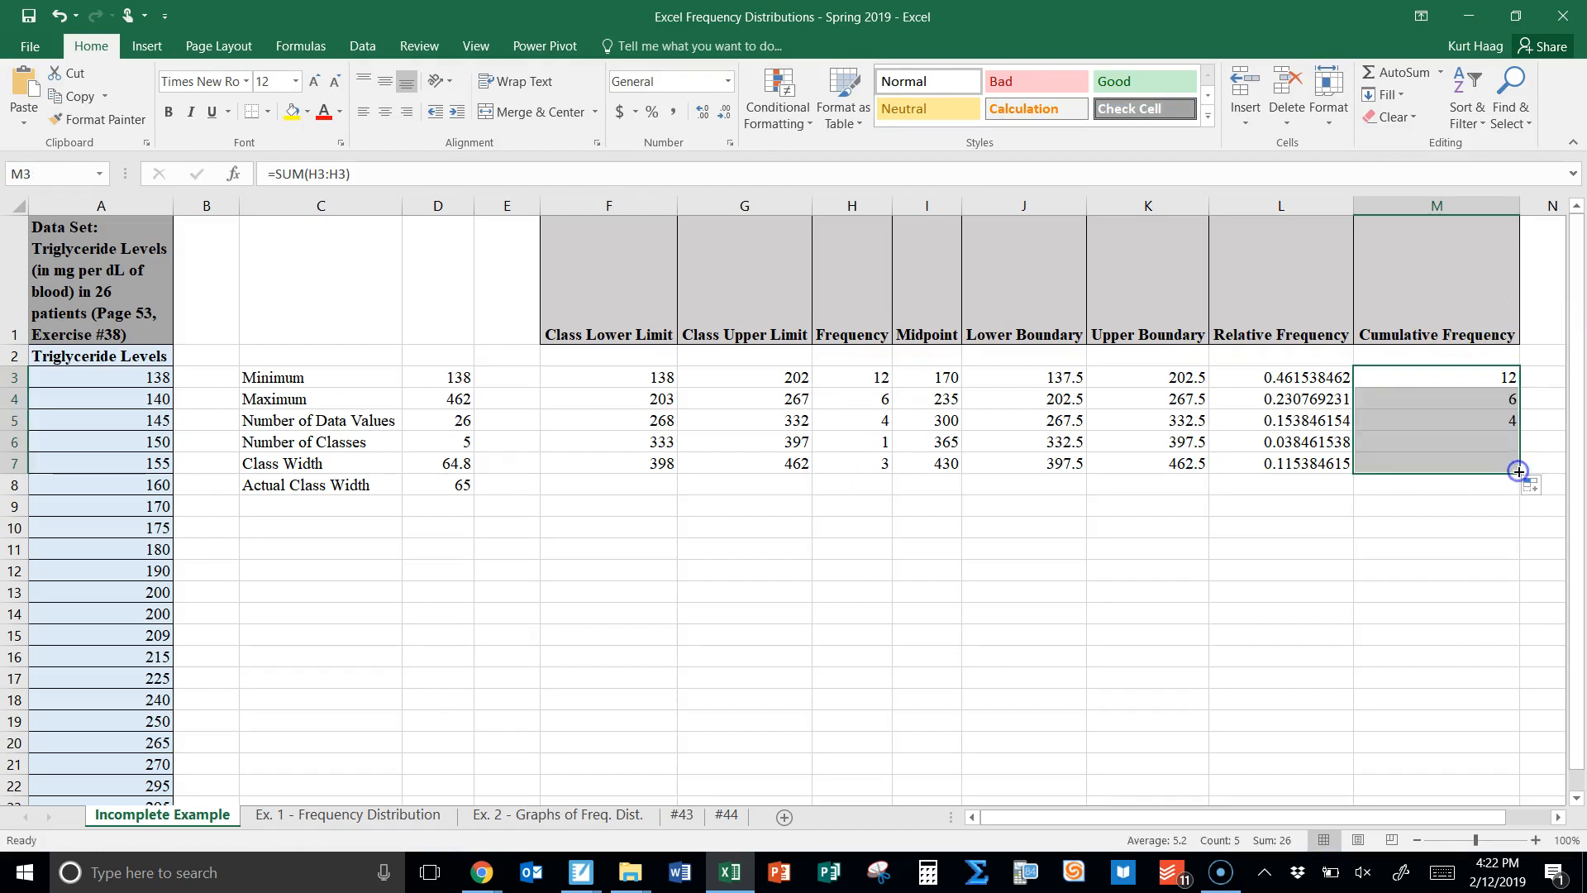
double_click(1500, 399)
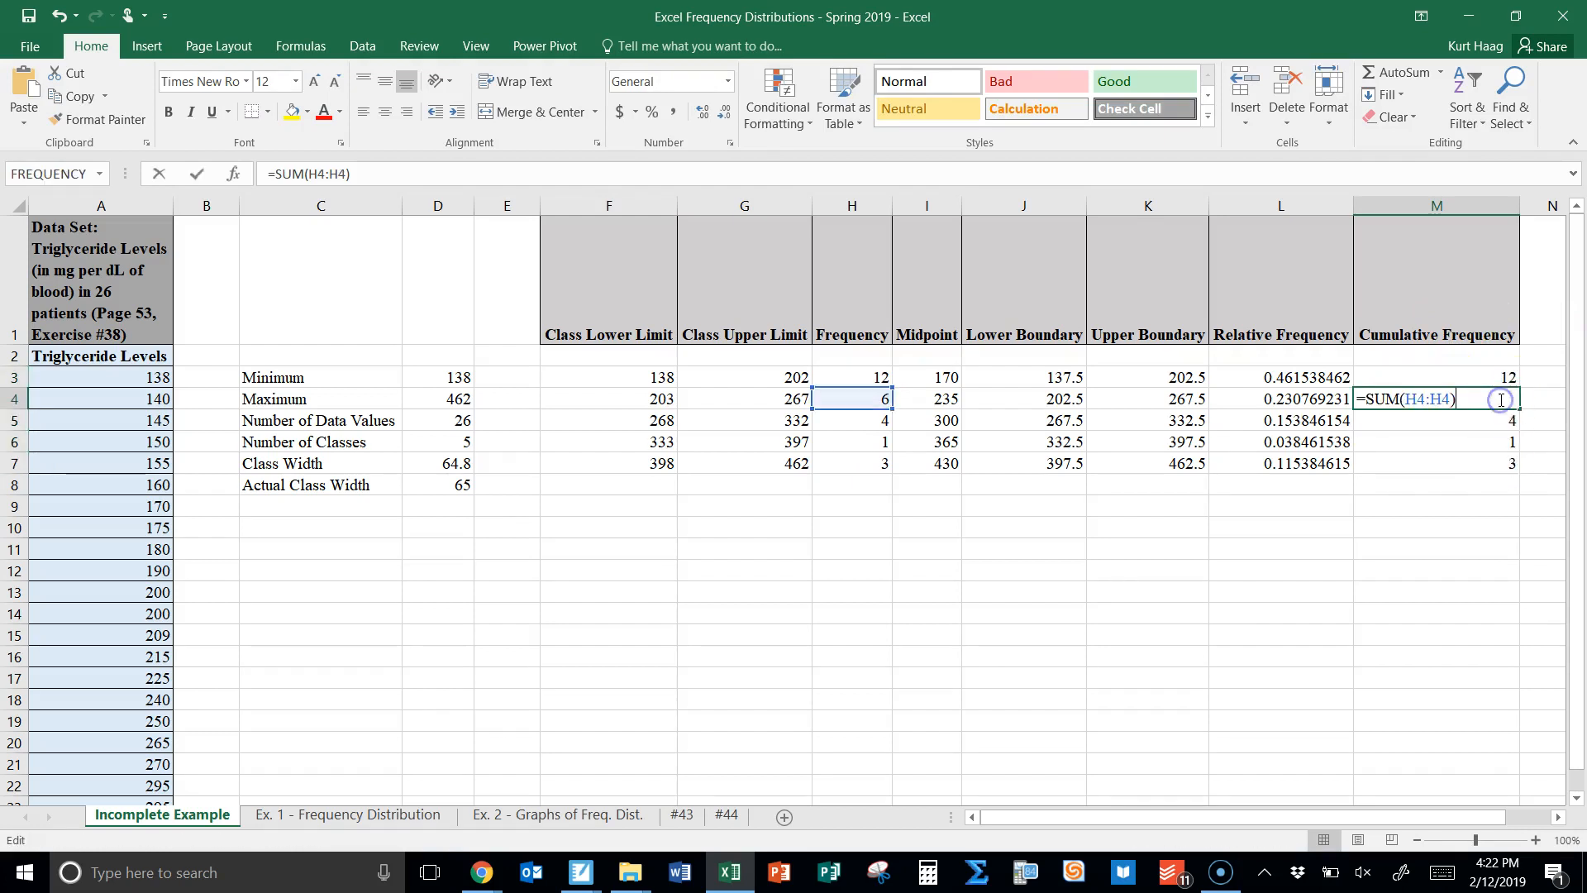
click(1452, 418)
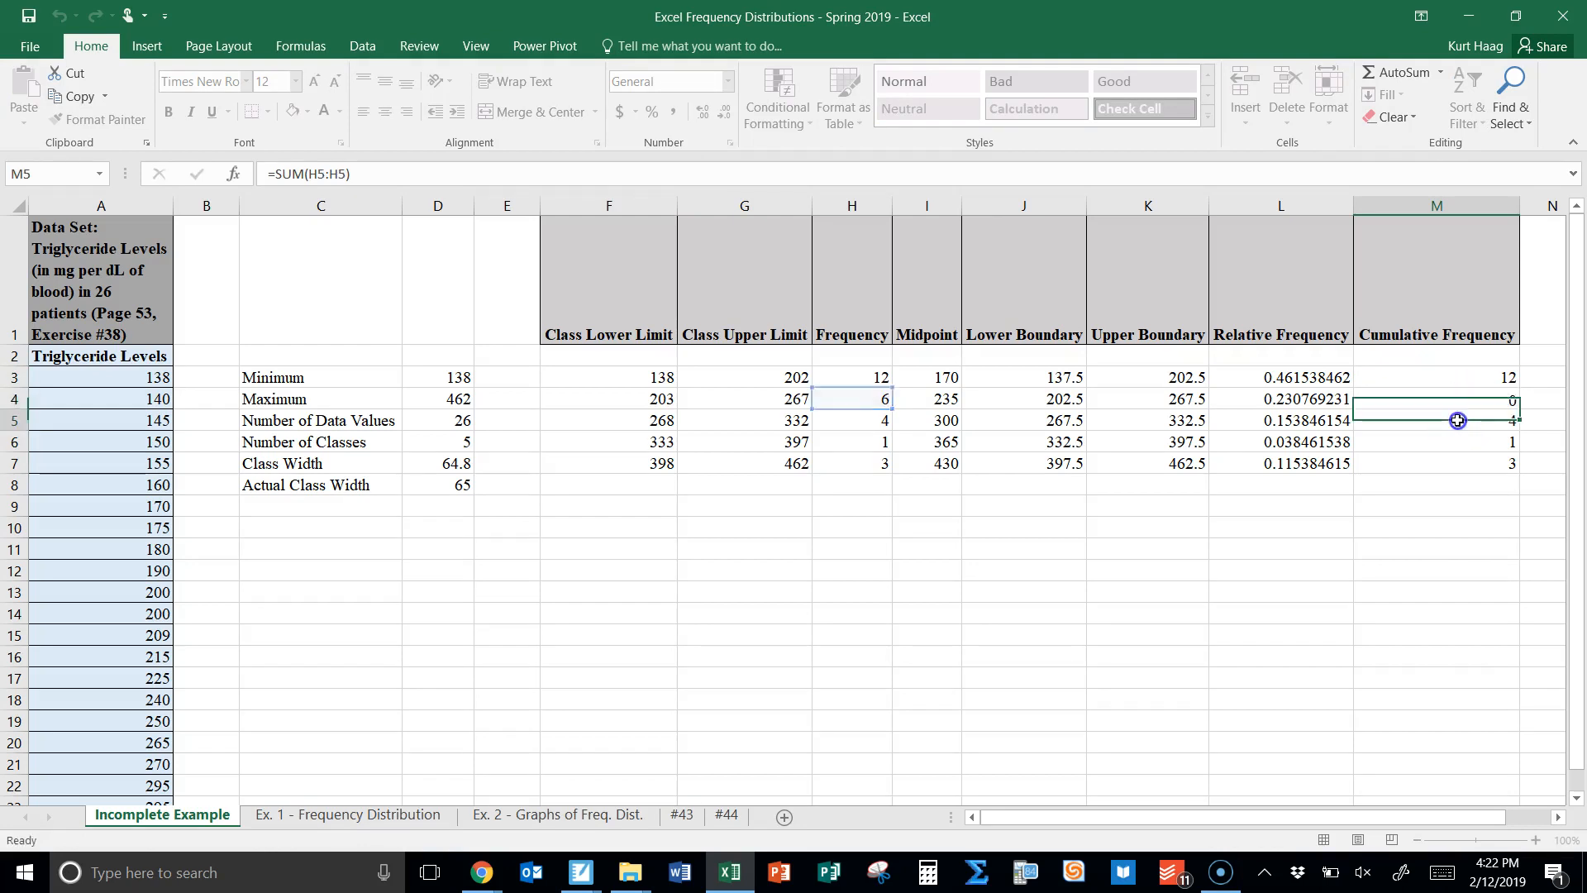
double_click(1452, 419)
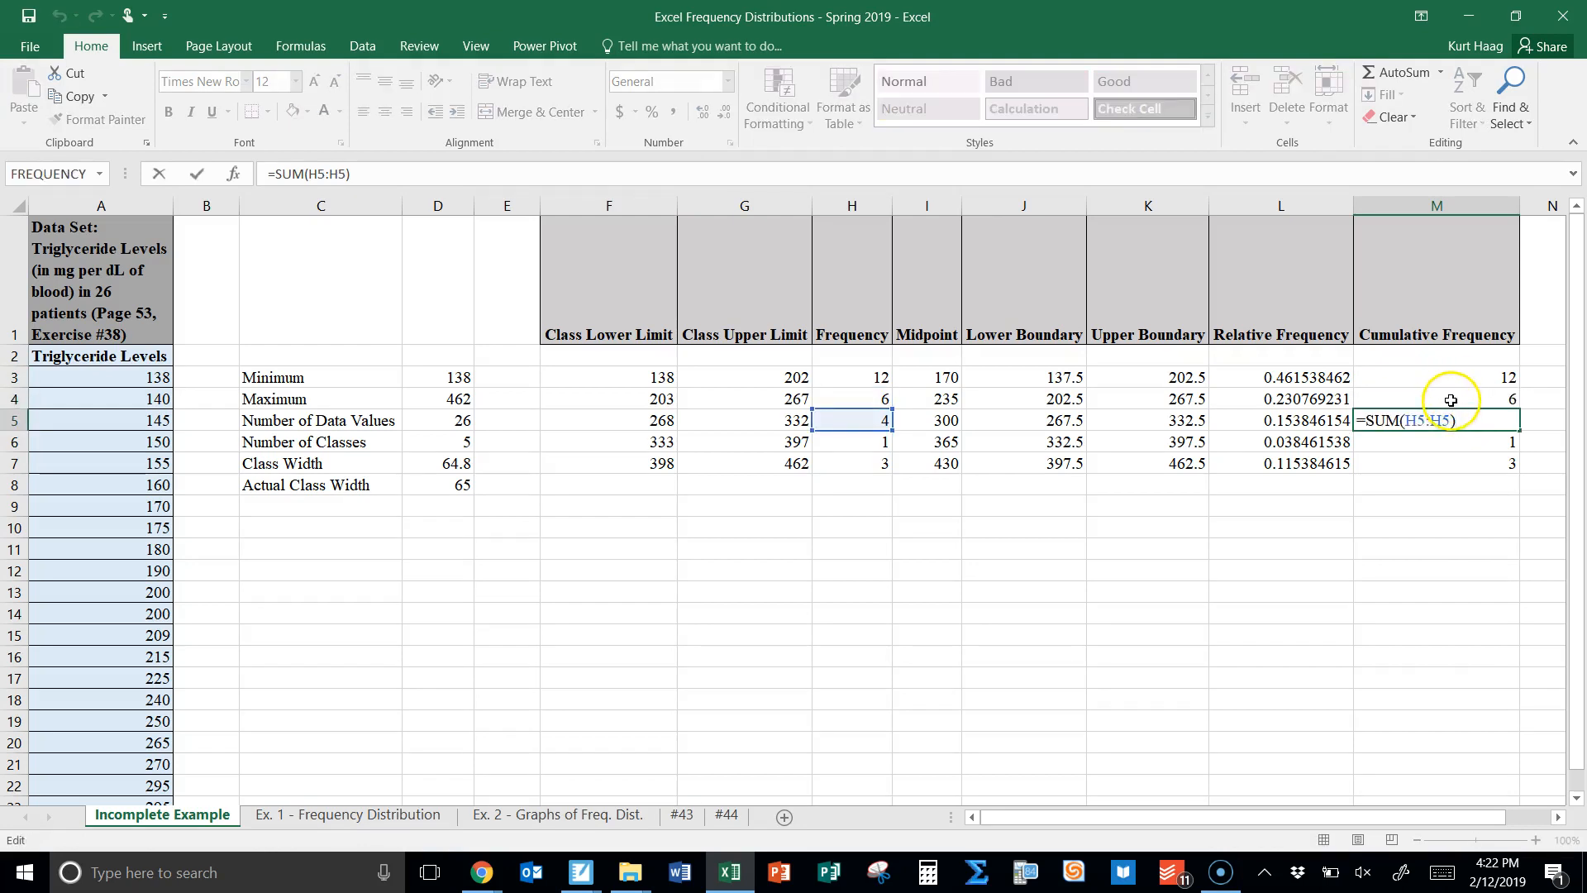
click(1465, 443)
double_click(1465, 443)
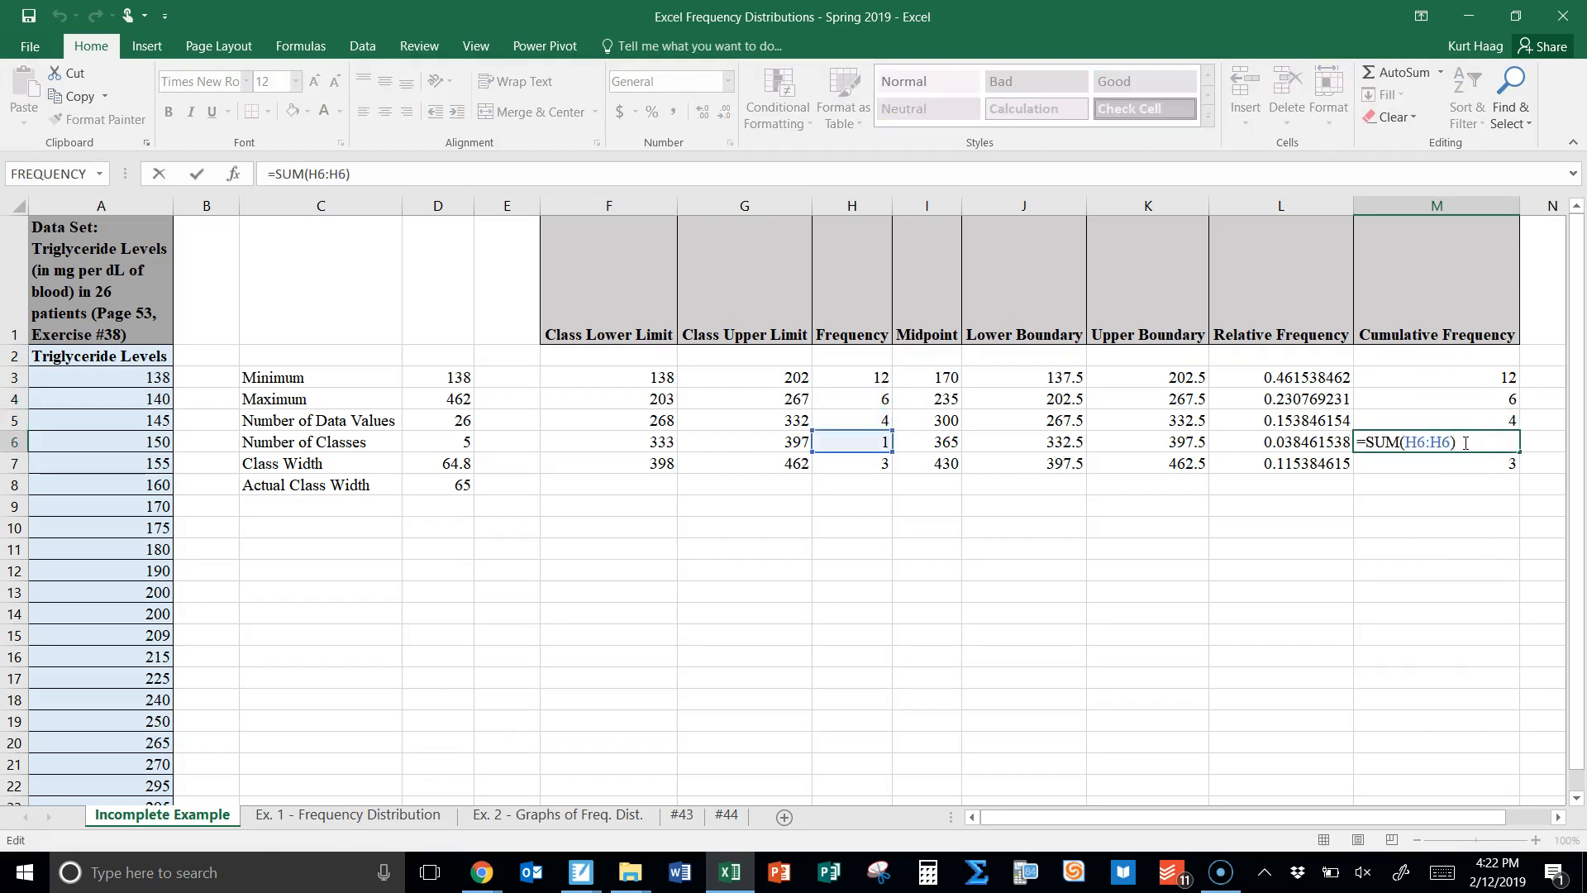
double_click(1503, 379)
- Try to start the sum range in M4 at the first class, making the formula =SUM(H3:H4)
click(1451, 399)
double_click(1451, 399)
double_click(1418, 399)
text(H3:H4))
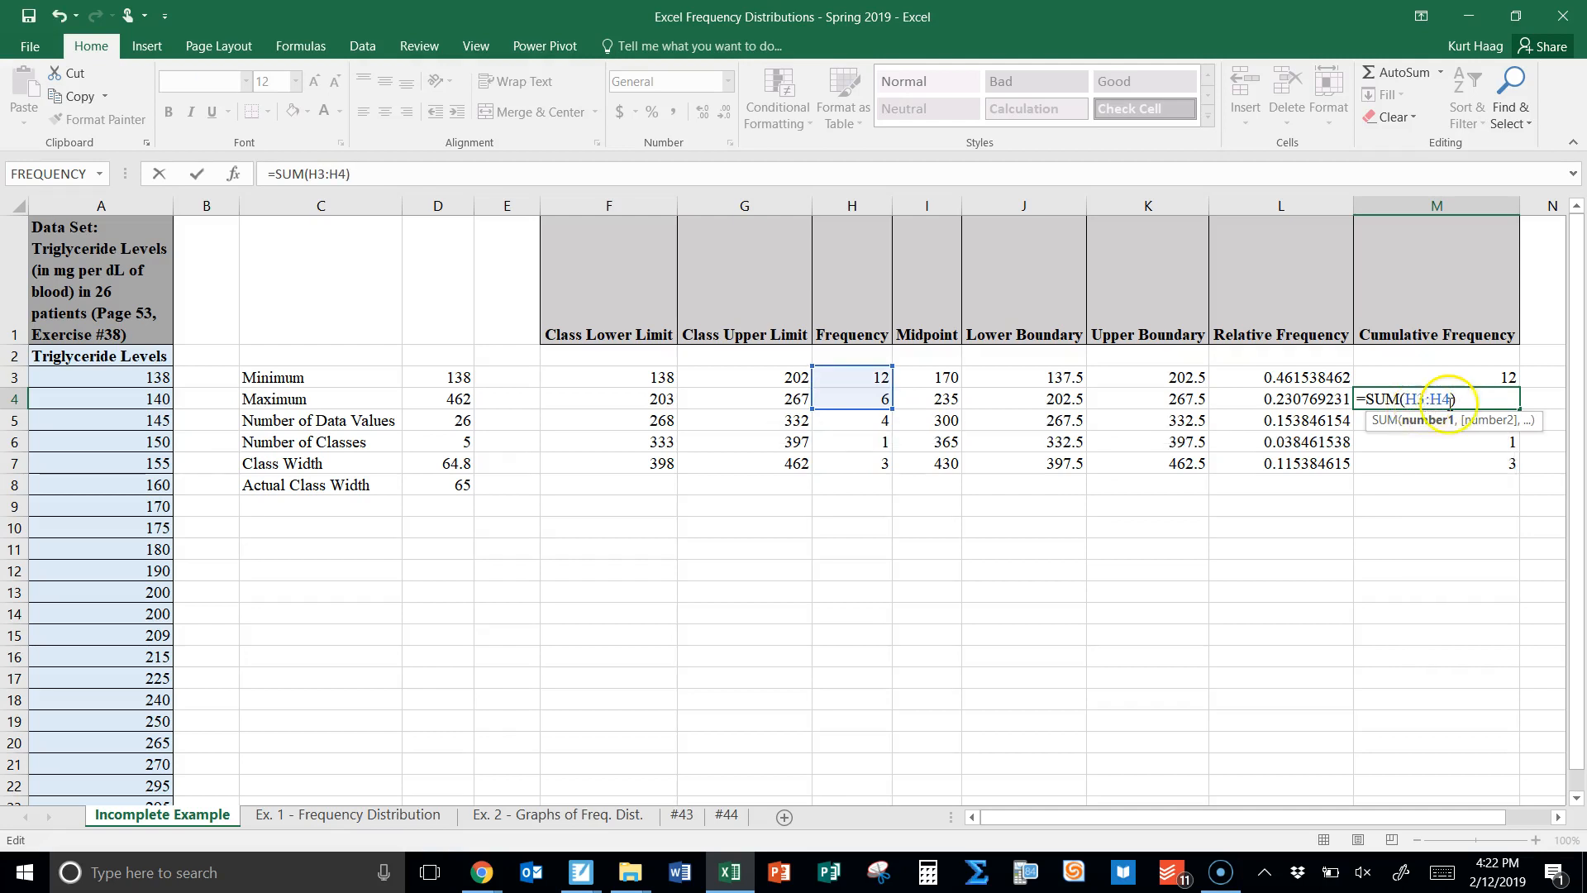
key(Escape)
- Change the start of the sum range in M5 to H3, making the formula =SUM(H3:H5)
click(1465, 422)
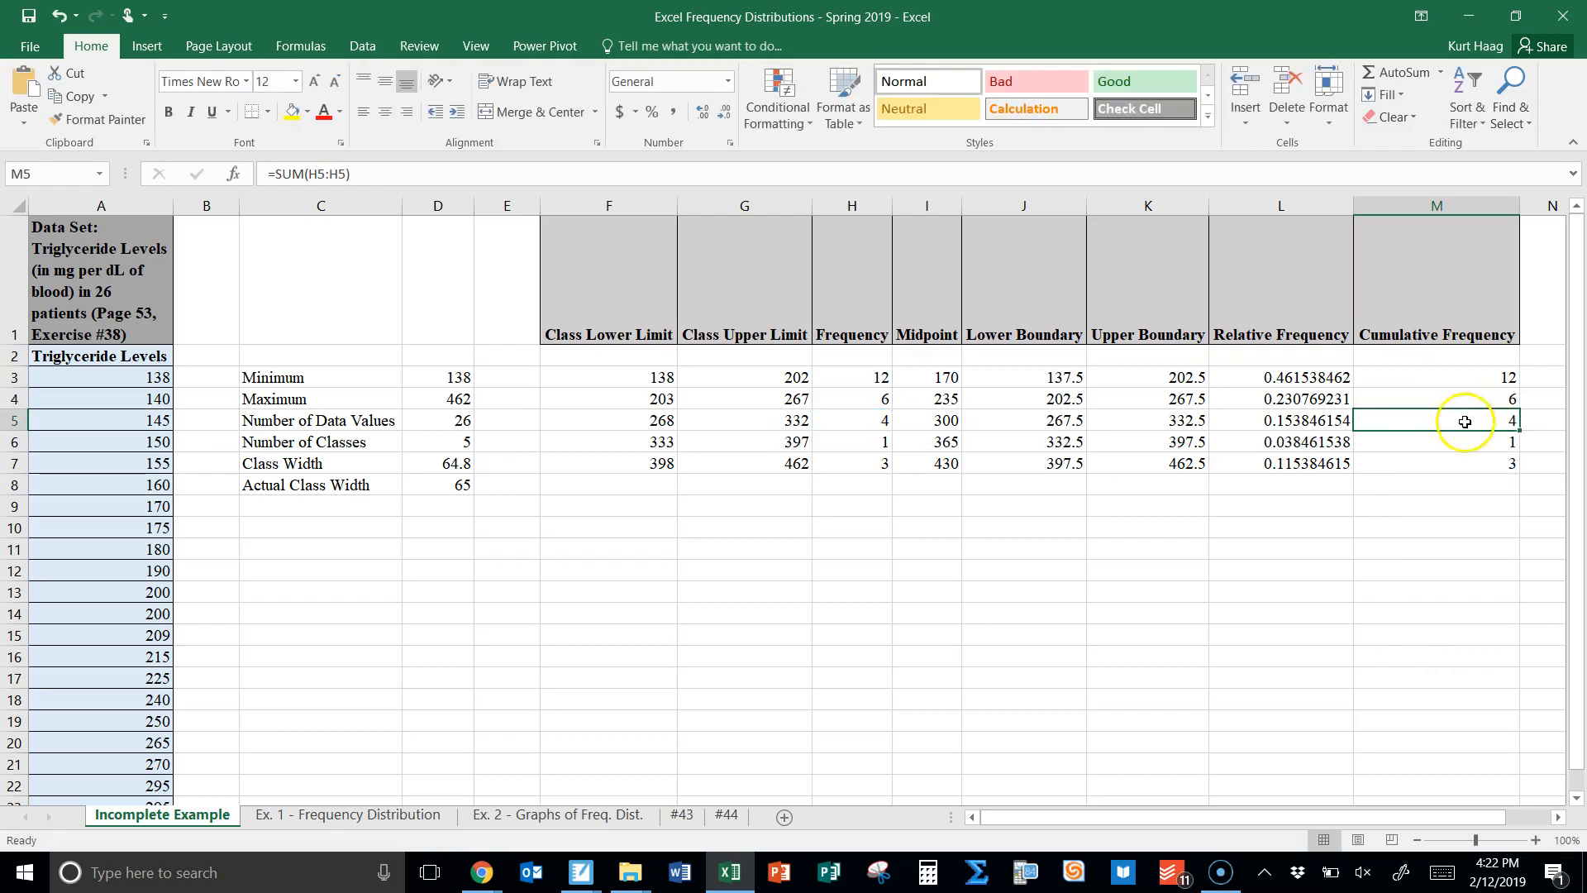
double_click(1464, 422)
click(1423, 421)
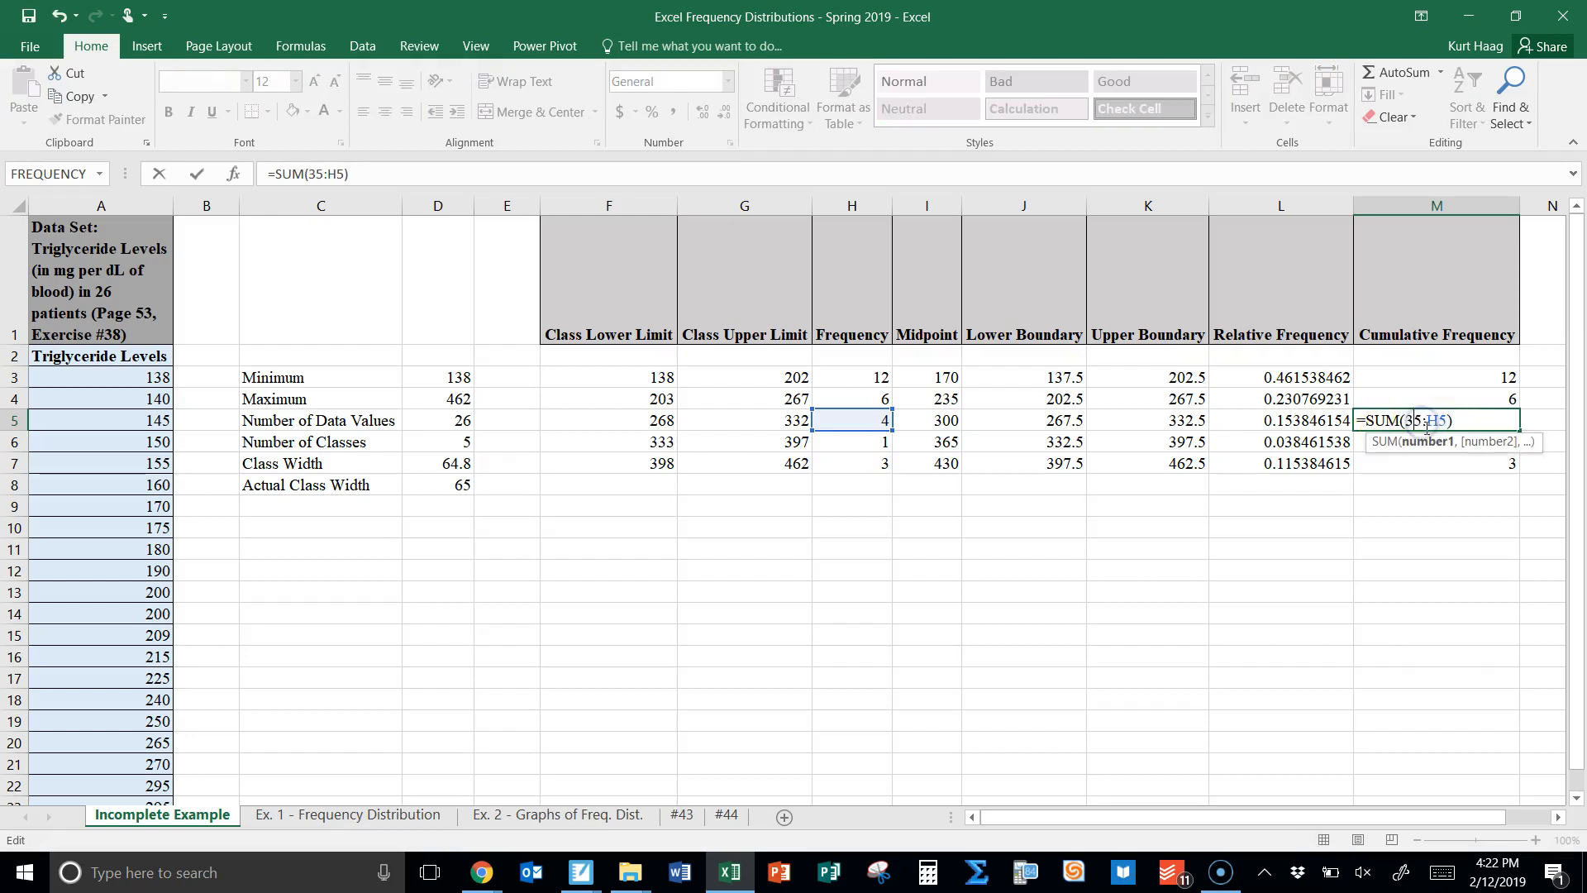
key(BackSpace)
key(BackSpace)
text(H)
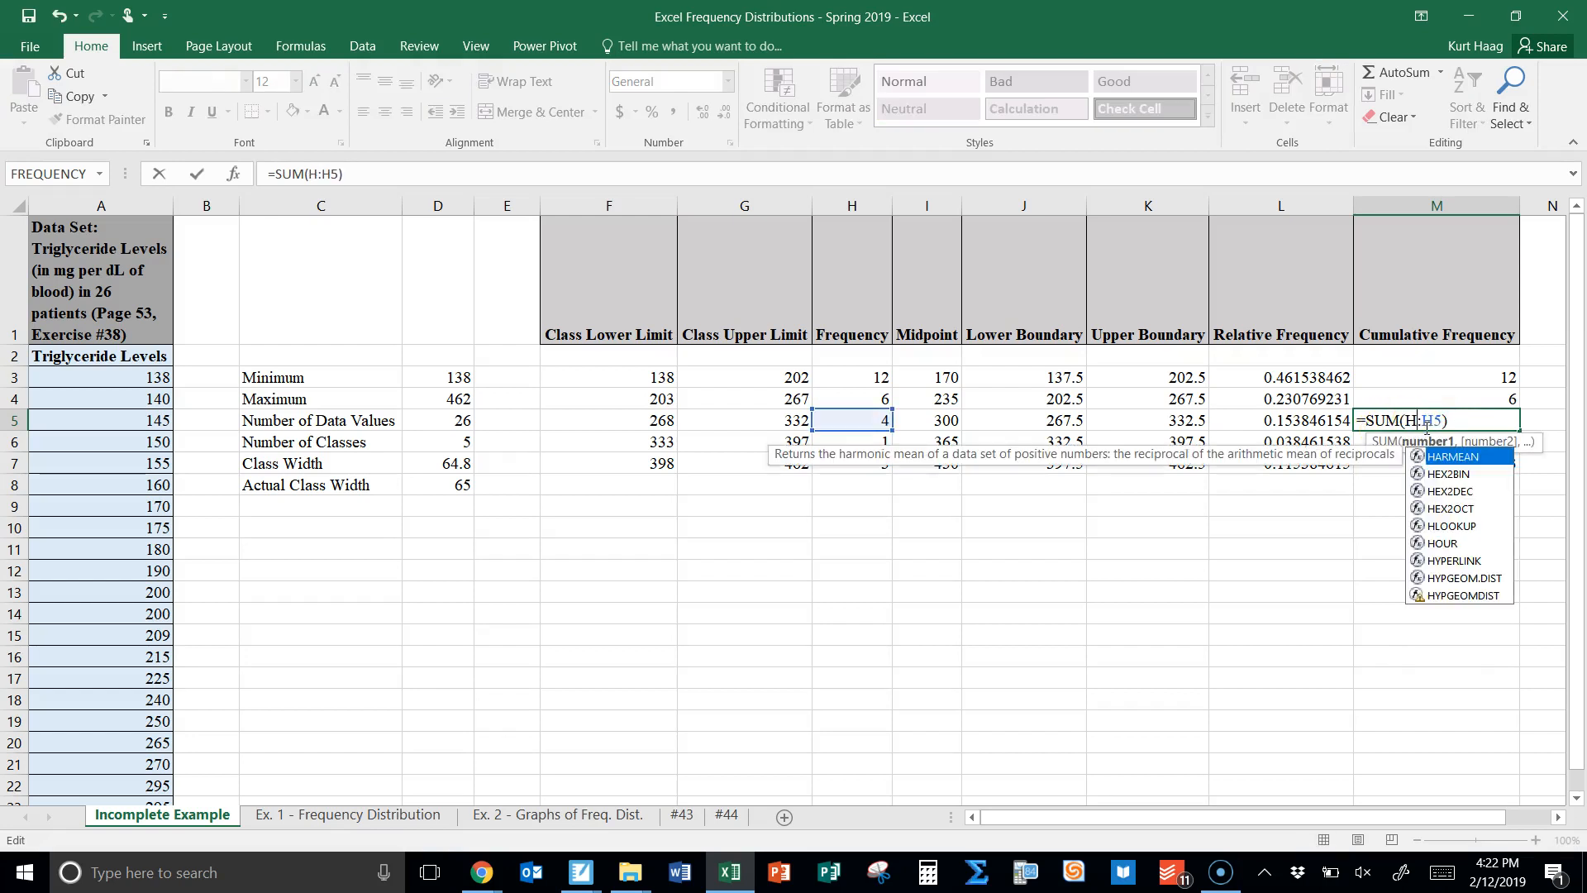
text(3)
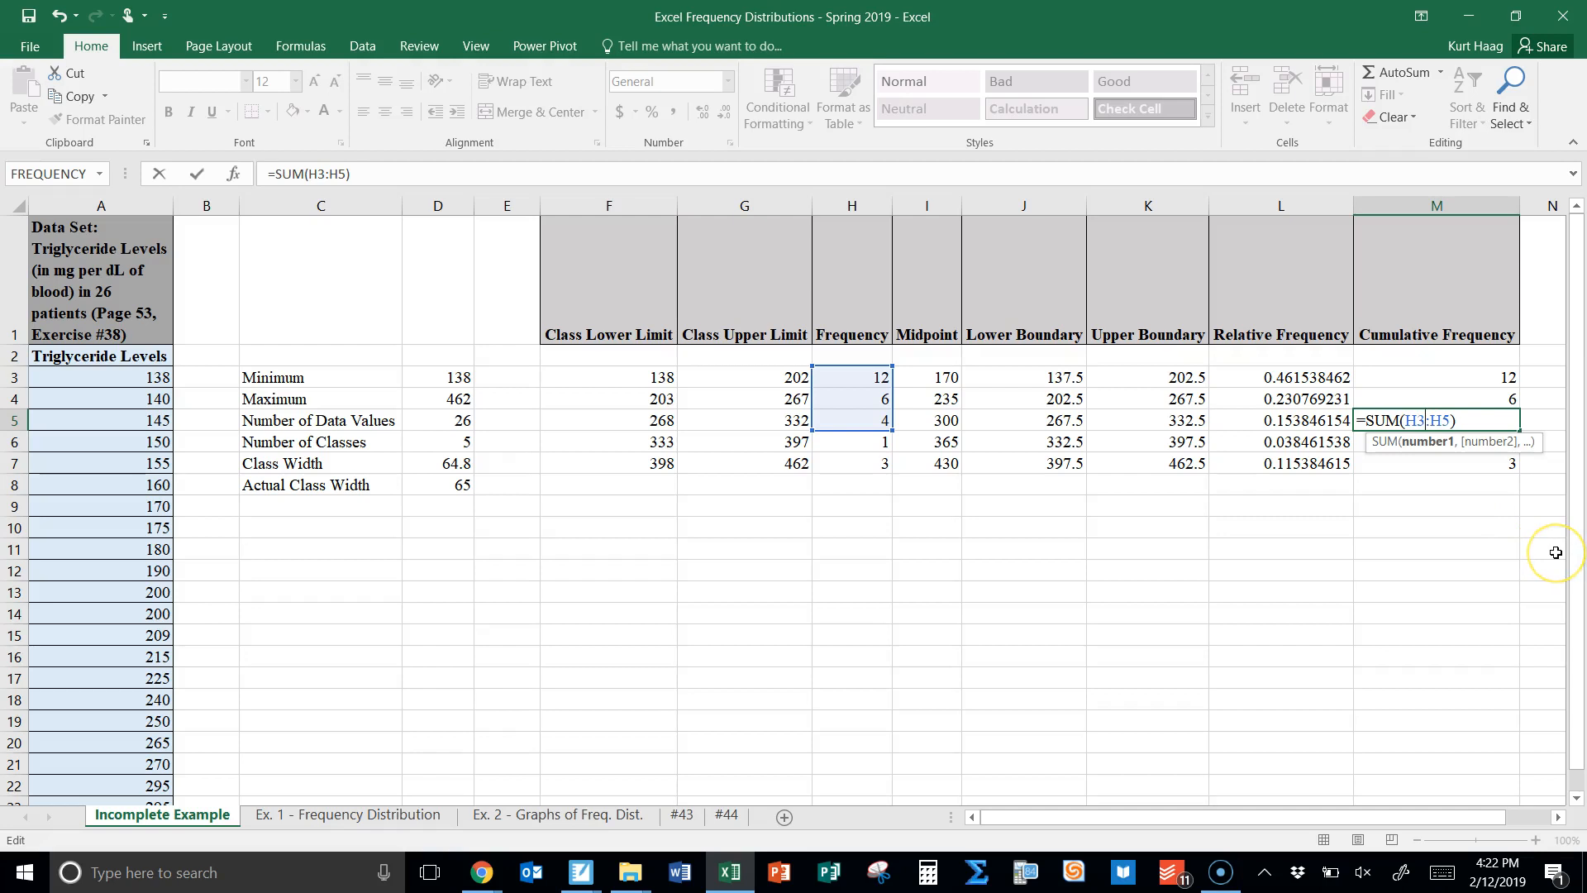
key(Return)
- Lock the starting row of the sum range in M3, making the formula =SUM(H$3:H3)
double_click(1479, 378)
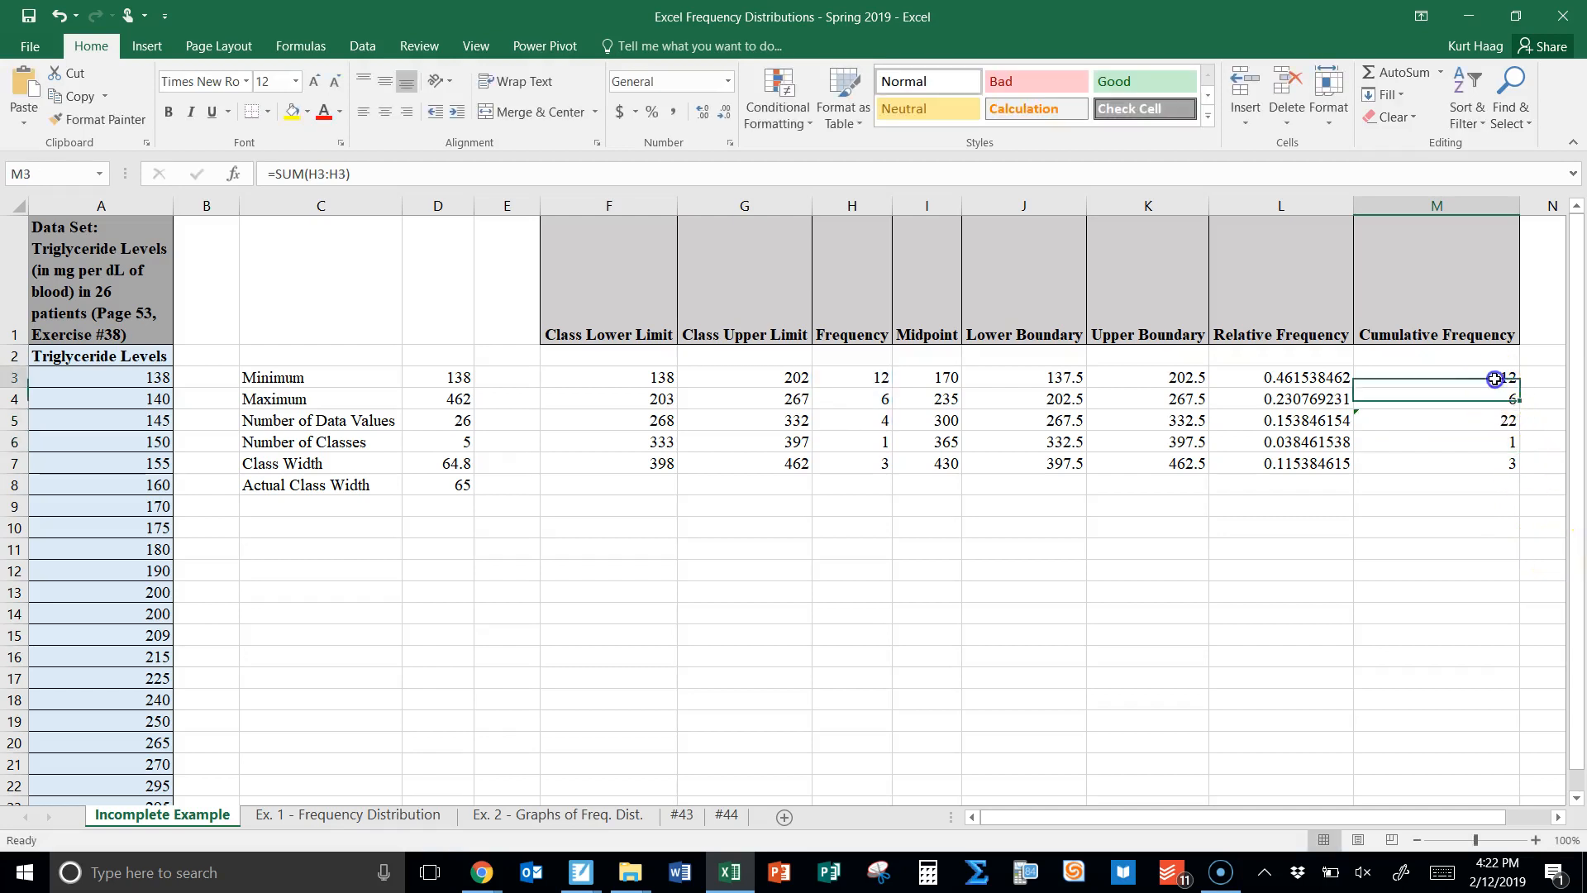
key(Left)
key(Left)
key(Left)
key(Left)
key(Left)
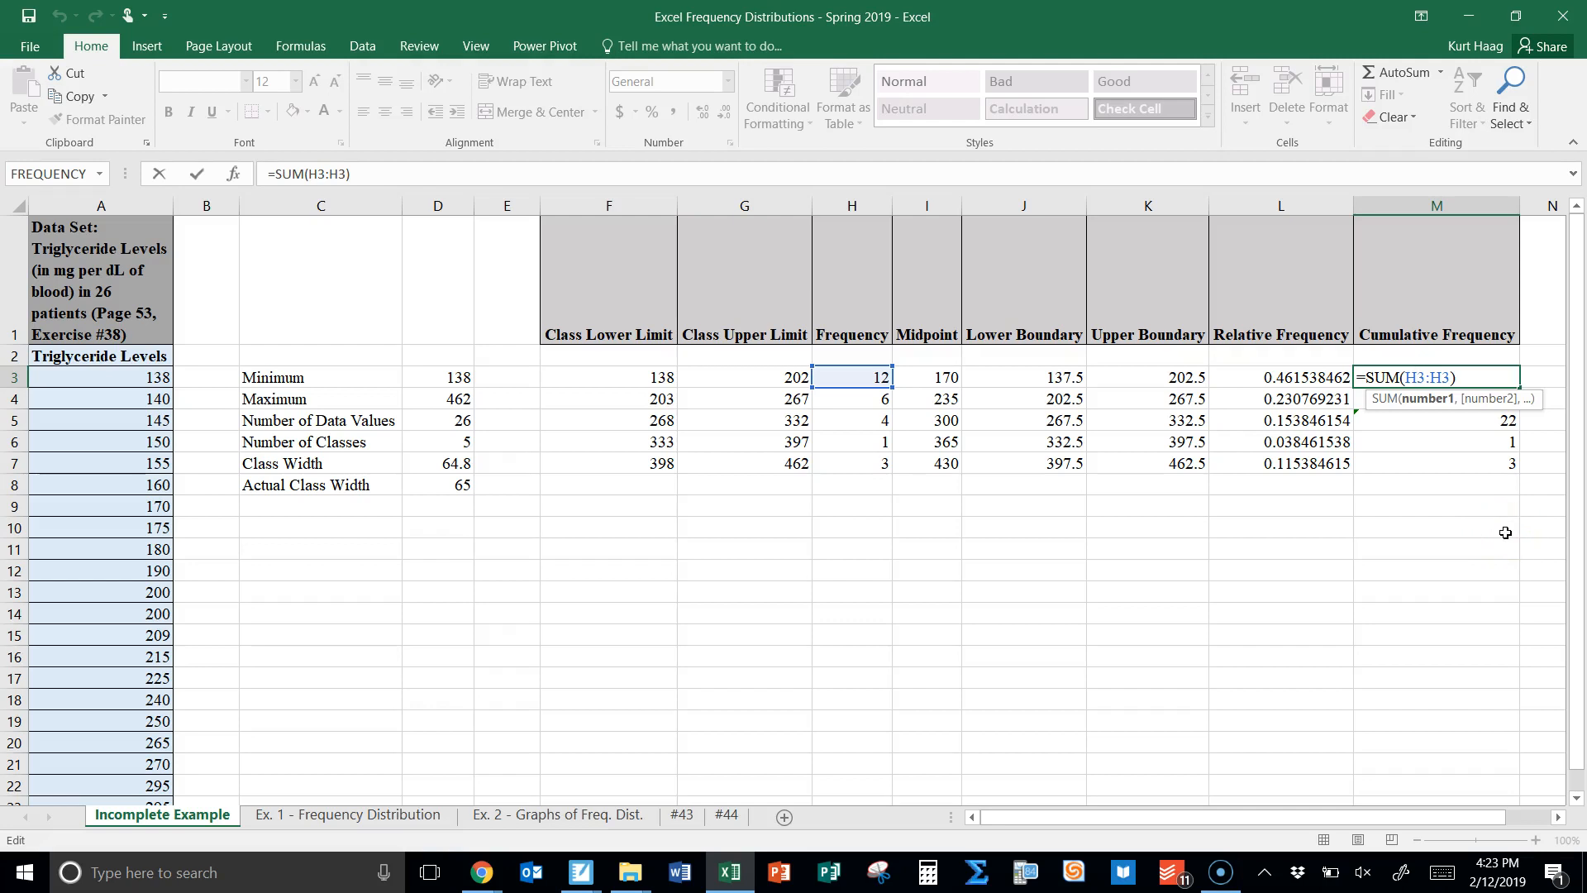
text($)
click(1420, 378)
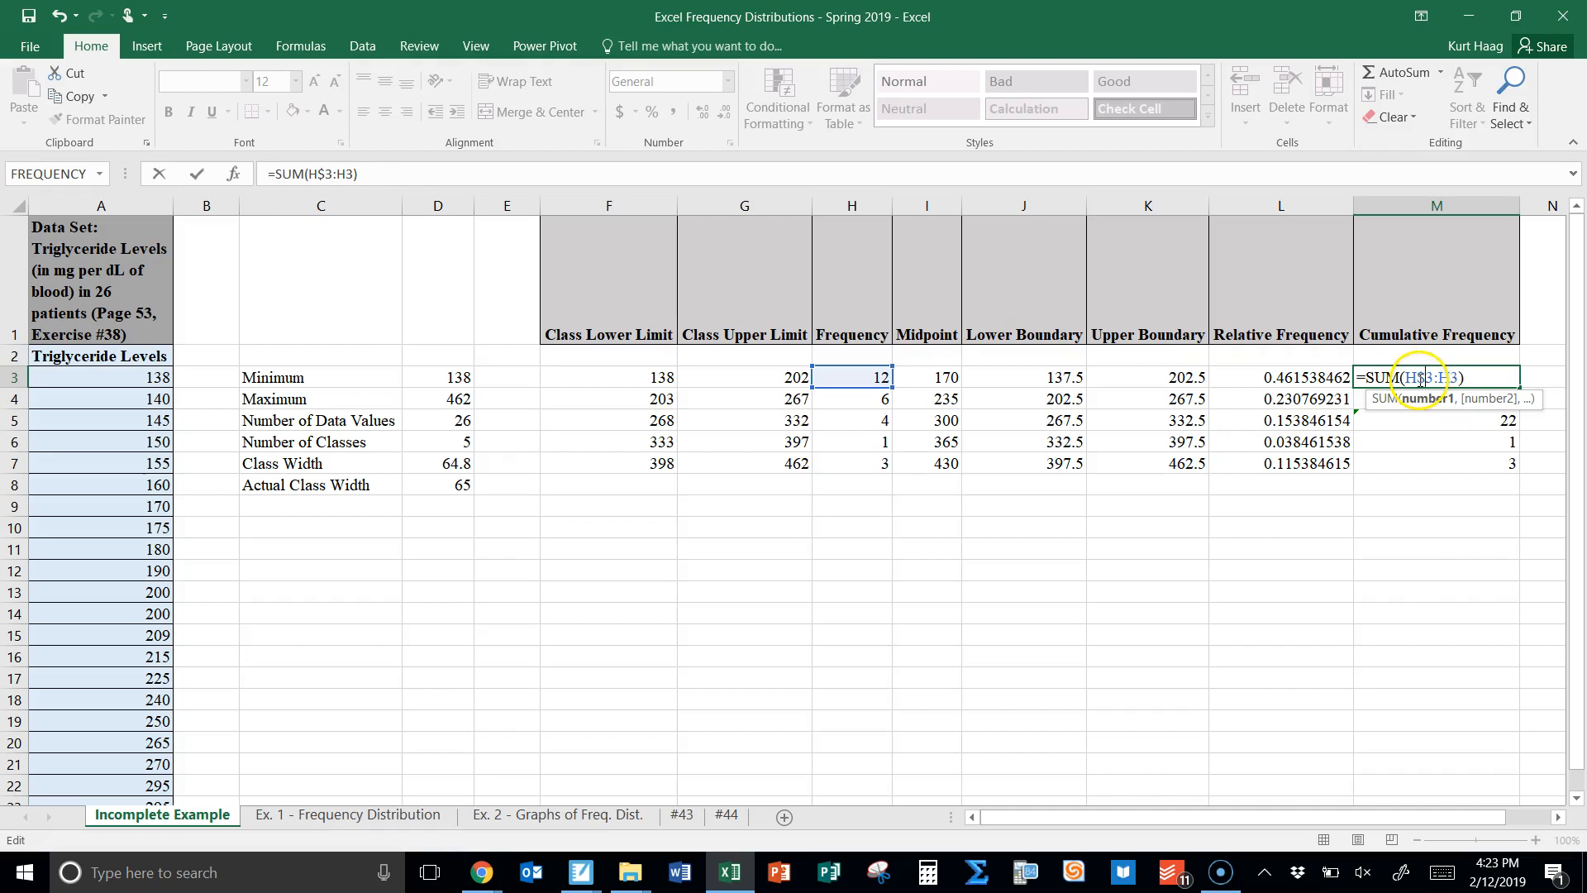
click(1458, 376)
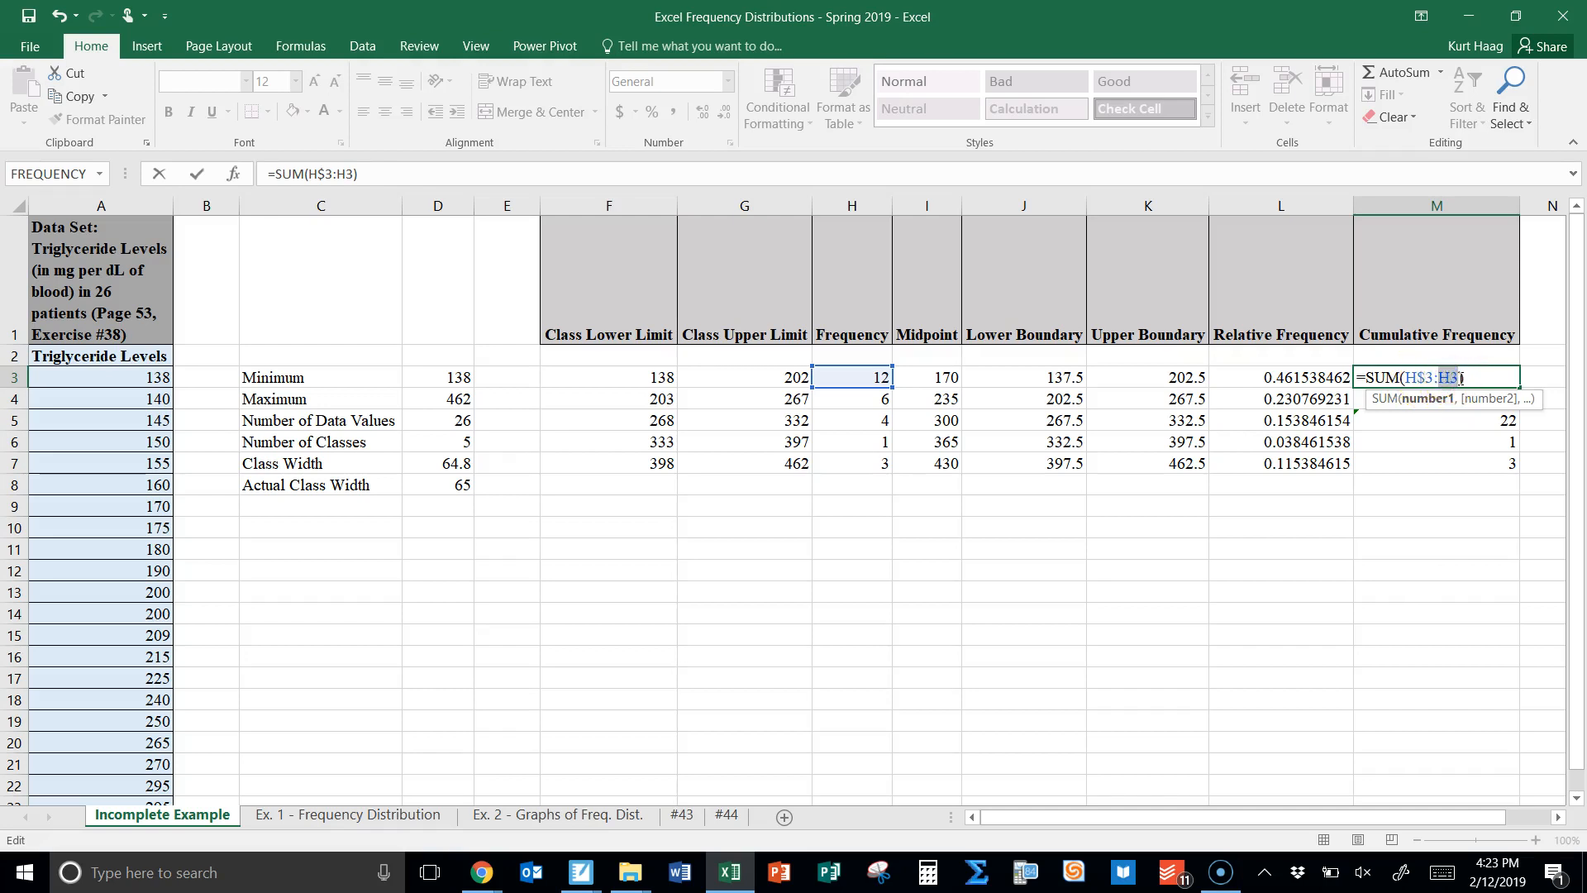
click(1477, 378)
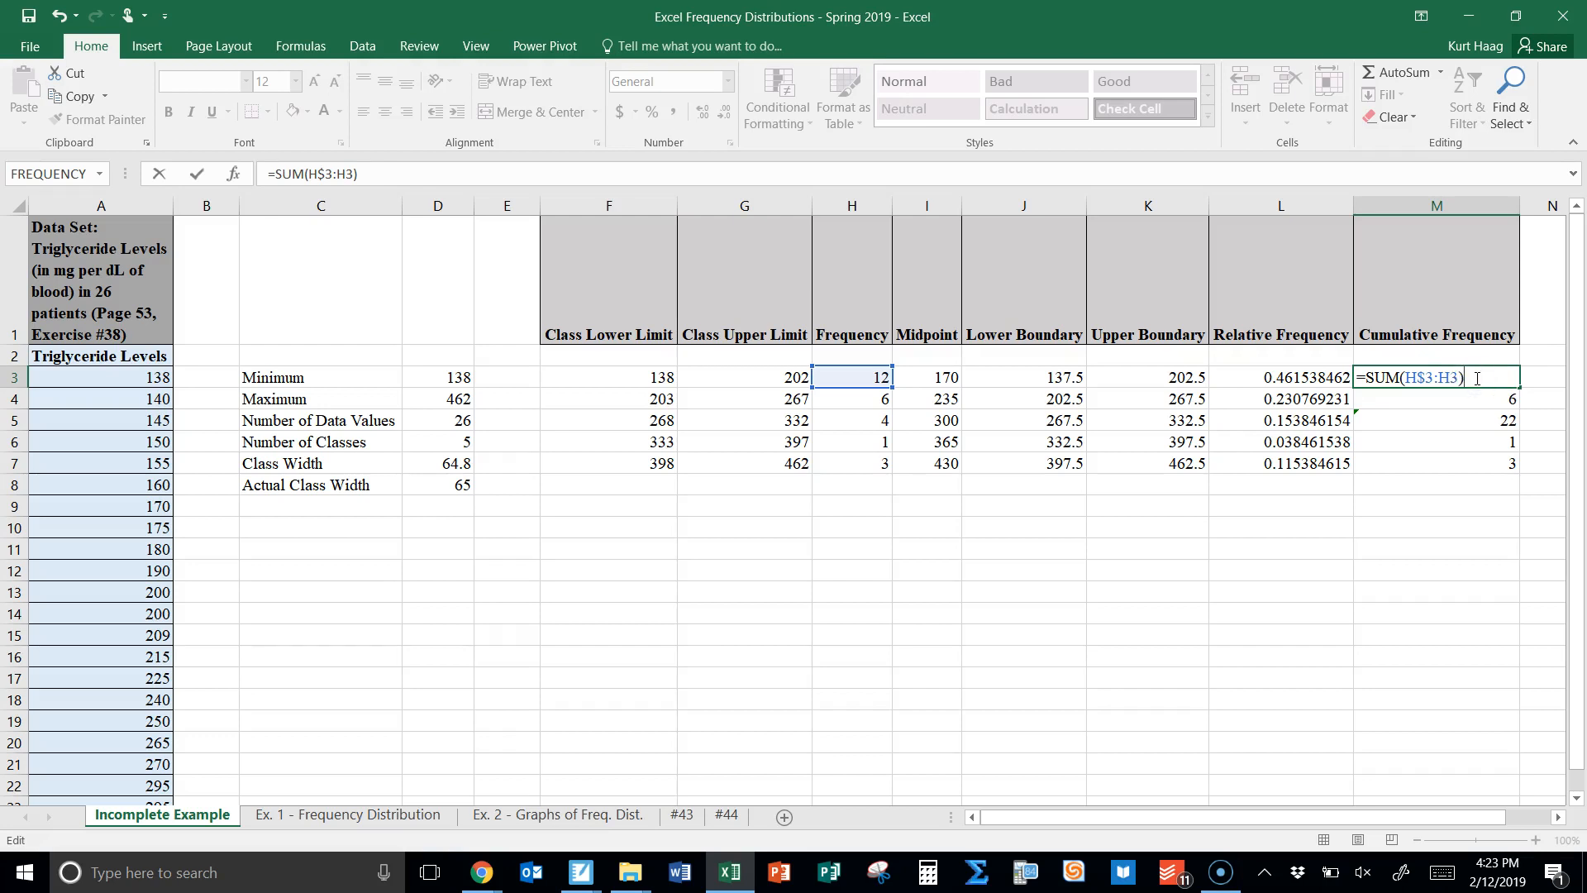
key(Return)
- Fill the cumulative frequency formula with the locked starting row from M3 down through M7
click(1476, 378)
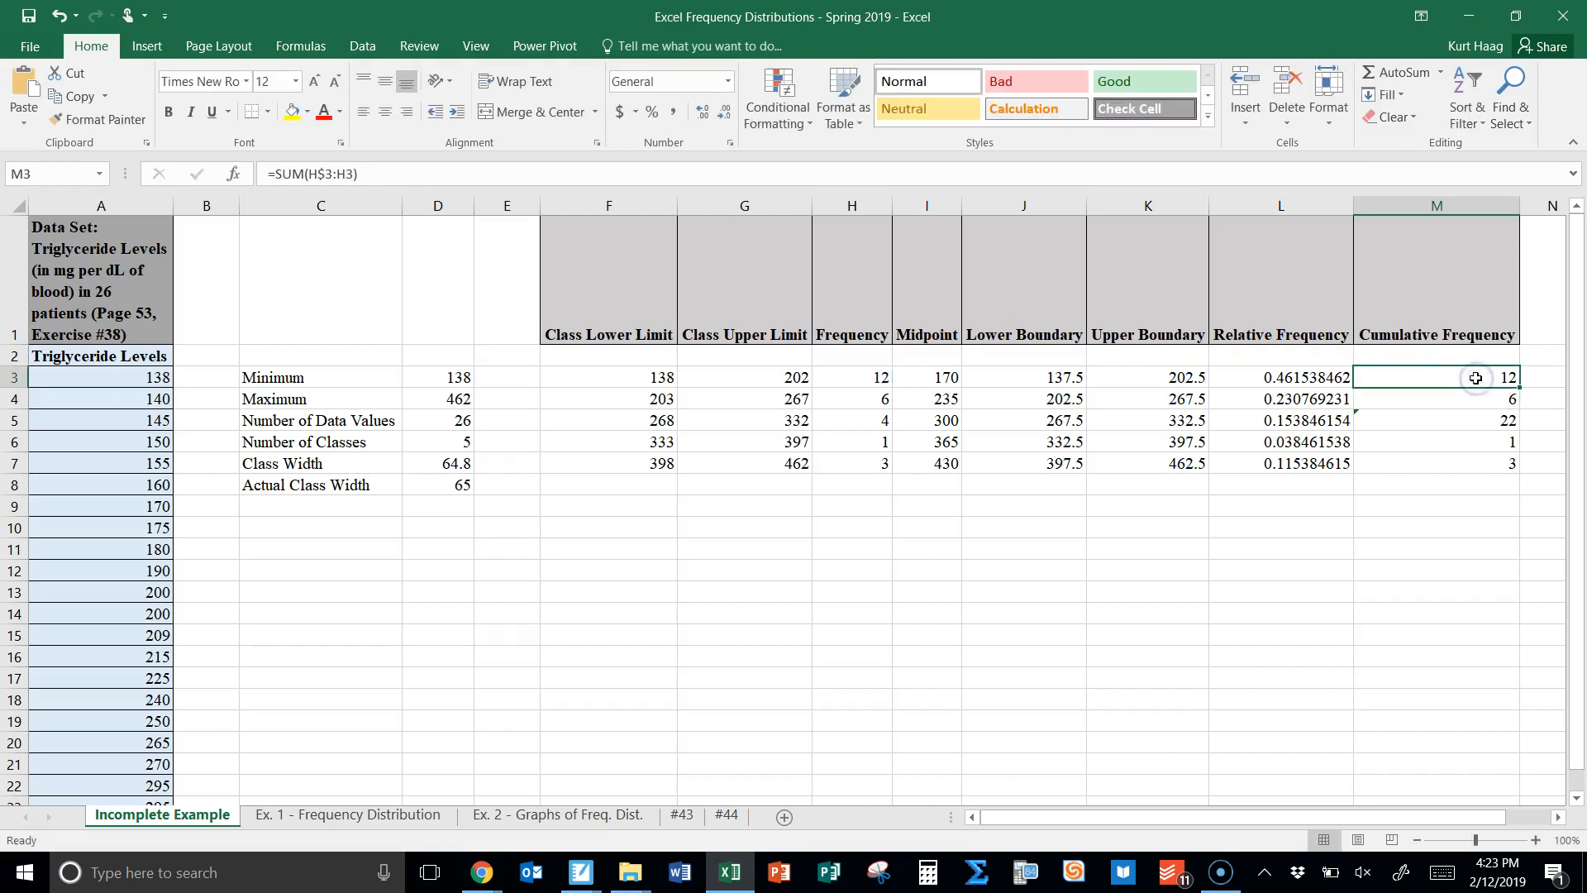
drag(1518, 382, 1513, 469)
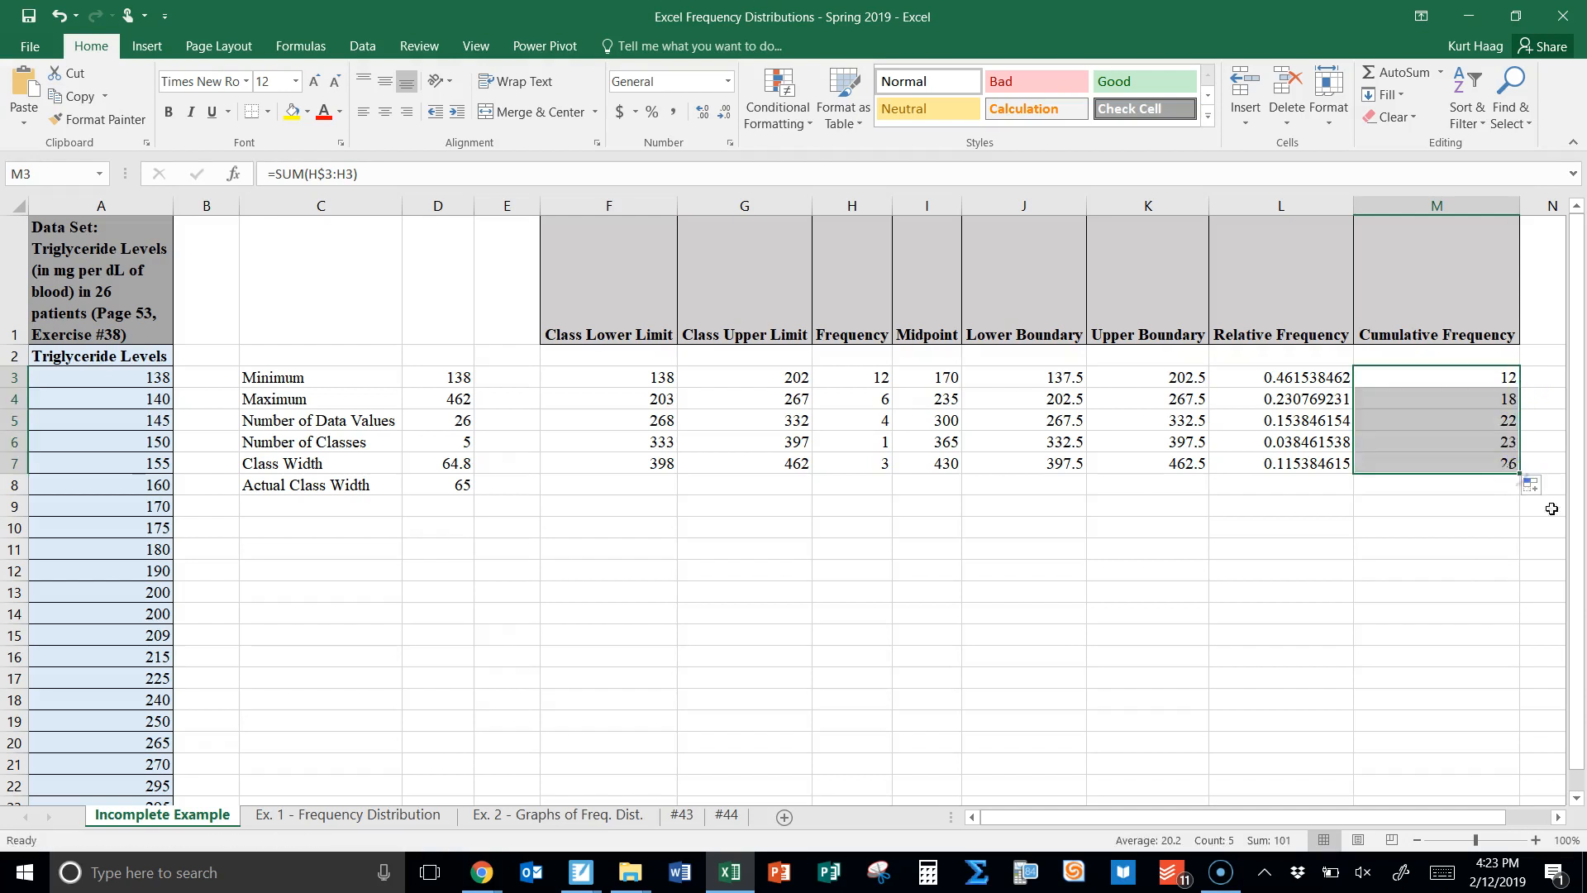
click(1484, 506)
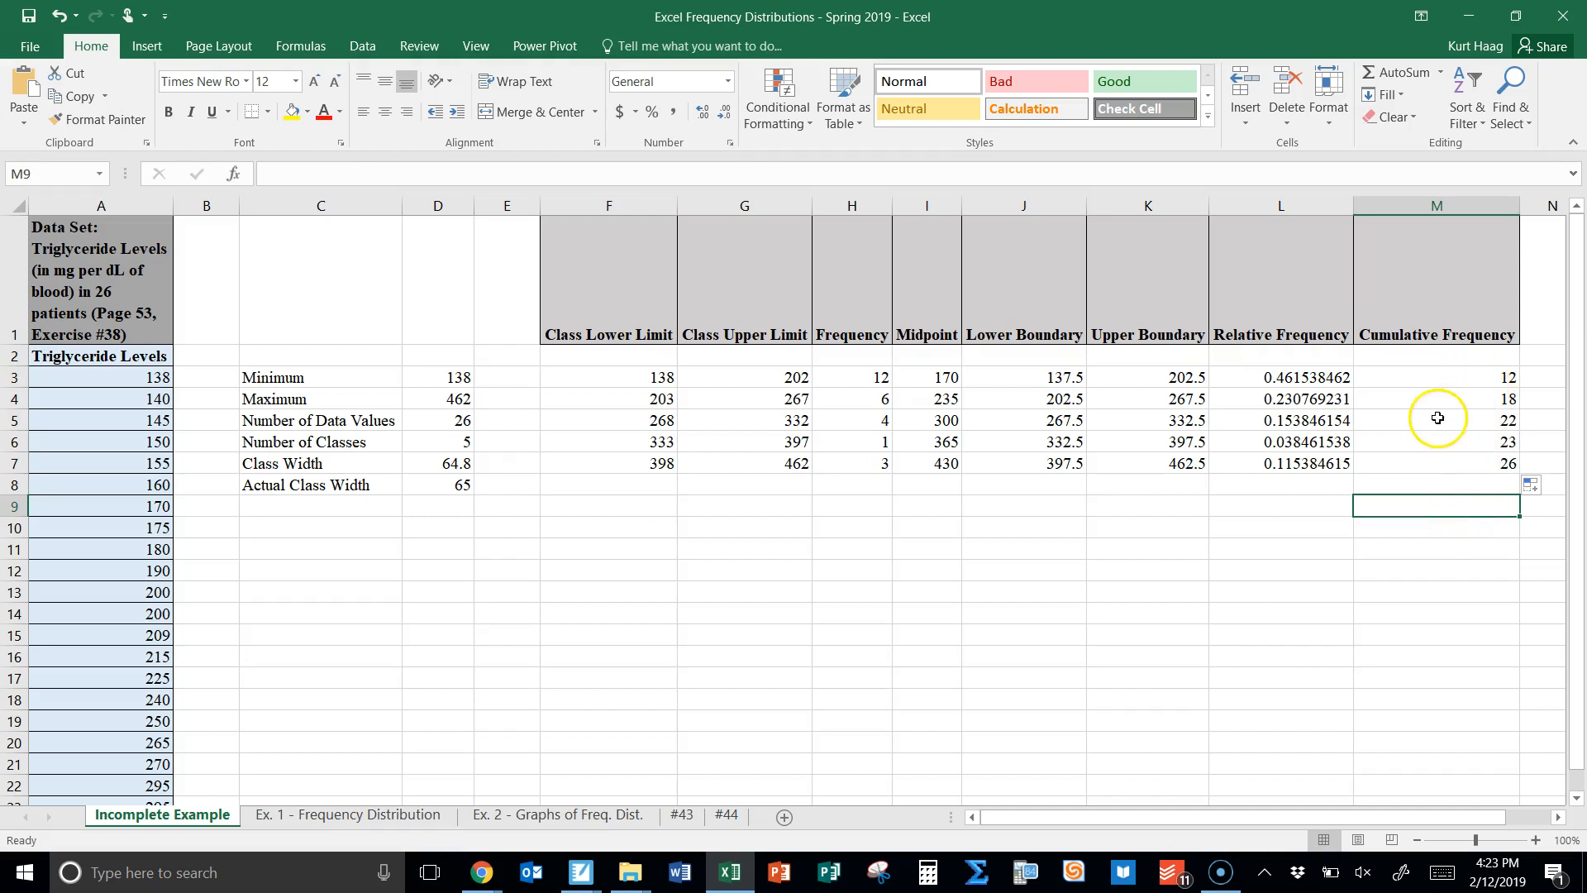